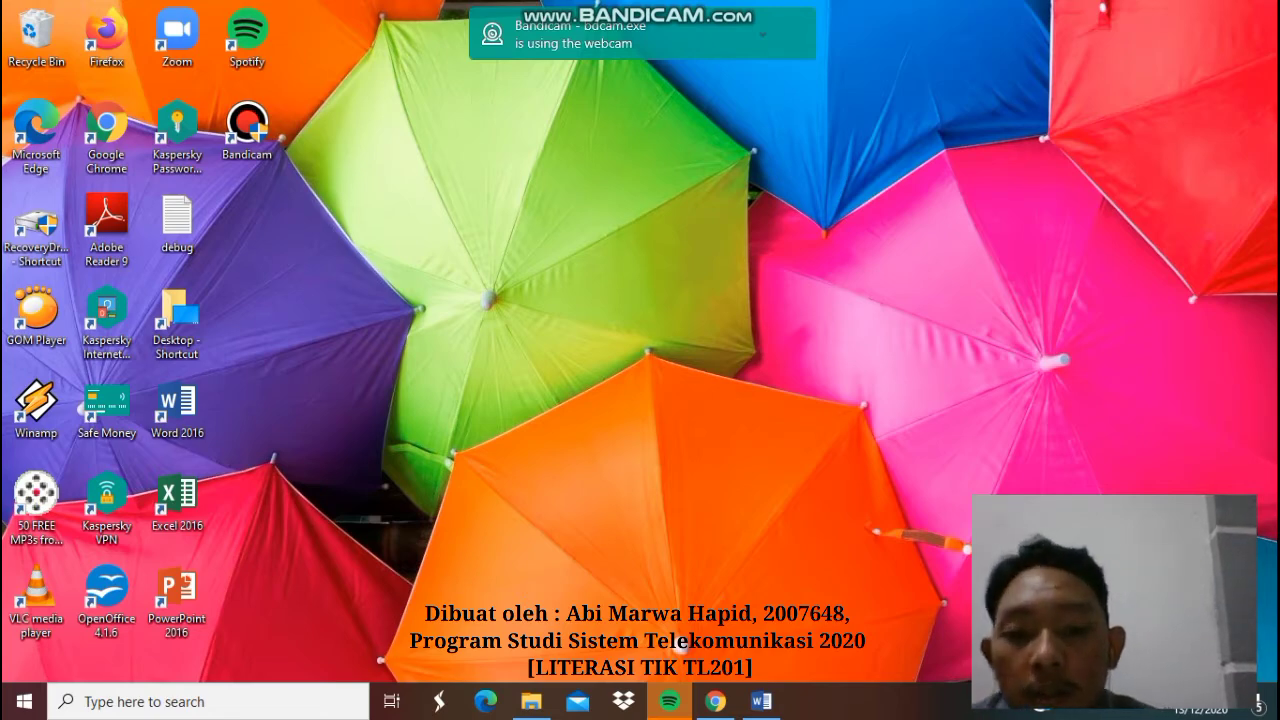
- Restore the Chrome window showing the EndNote downloads page and the downloaded ENX9Inst.exe installer
{"action": "mouse_move", "coordinate": [715, 701]}
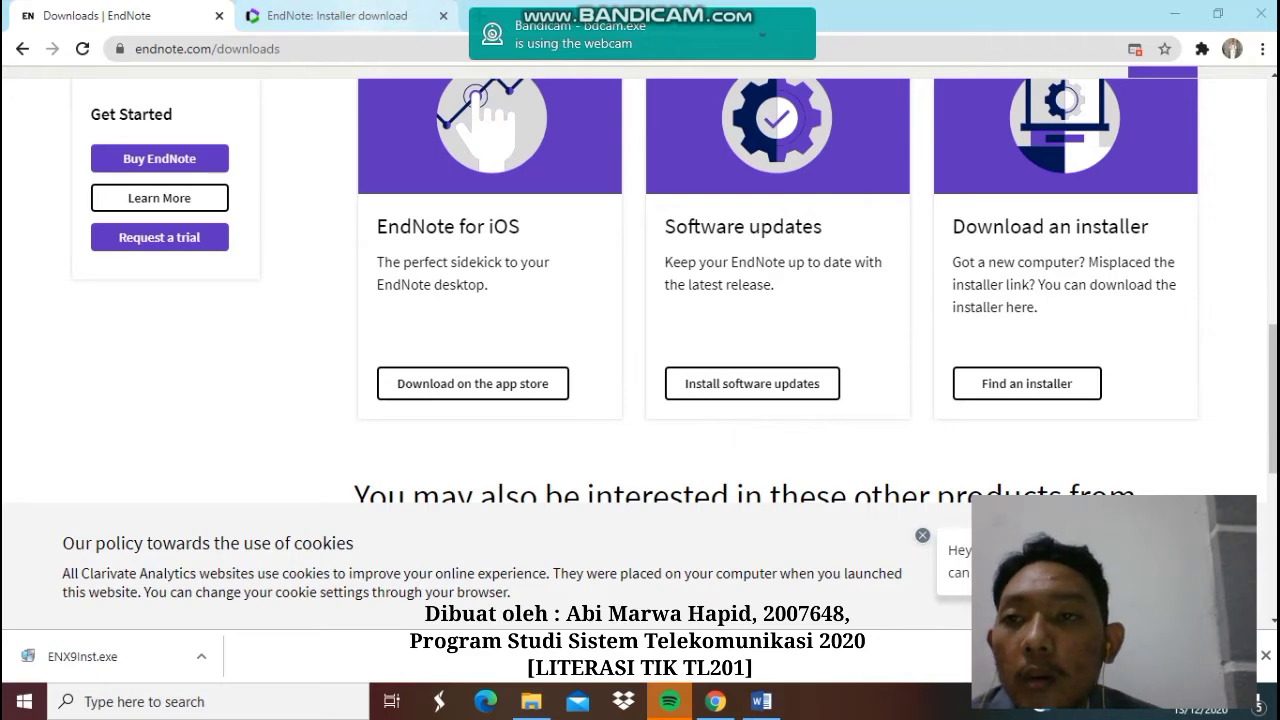
- Close both EndNote pages and relaunch Chrome from the desktop icon
{"action": "left_click", "coordinate": [219, 15]}
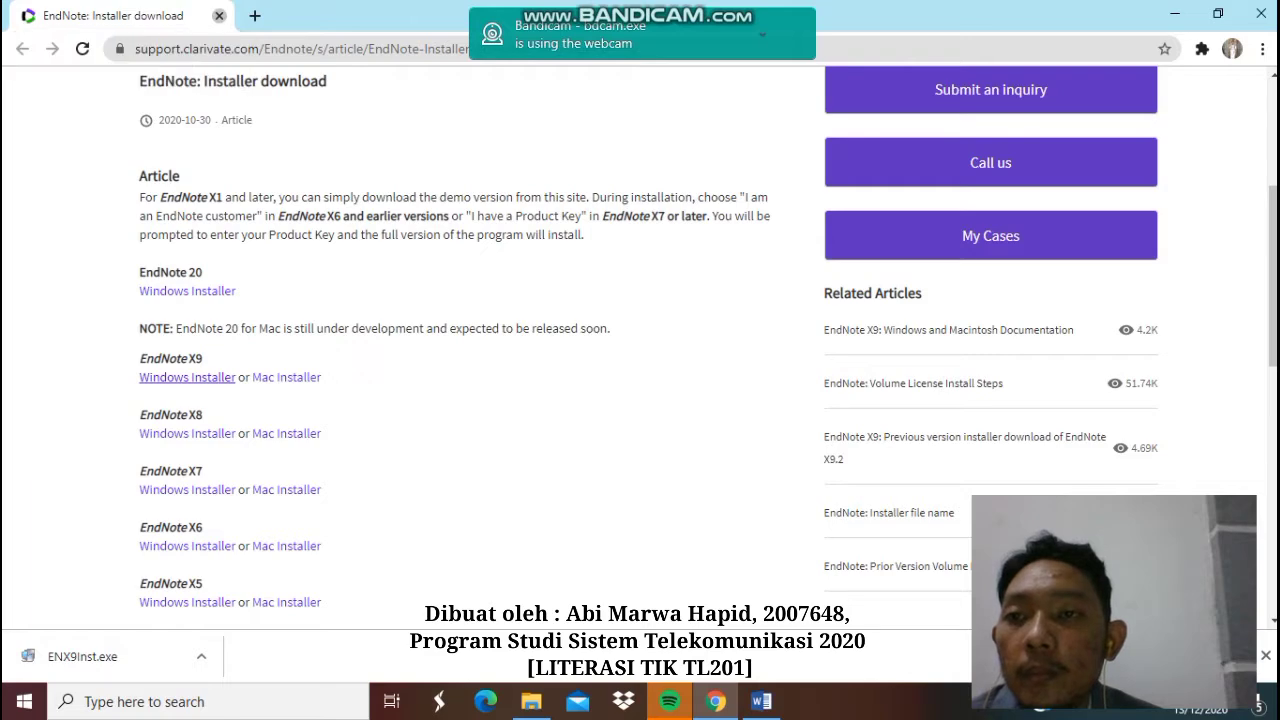
{"action": "left_click", "coordinate": [219, 15]}
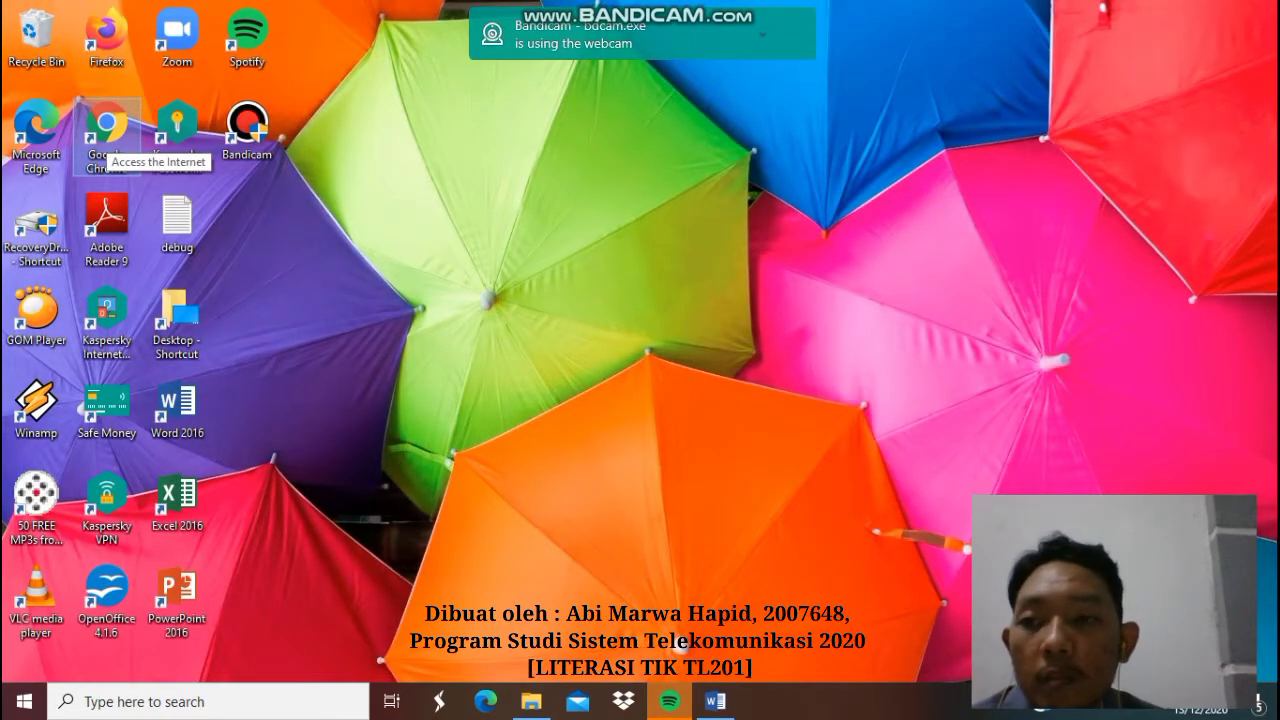
{"action": "double_click", "coordinate": [108, 138]}
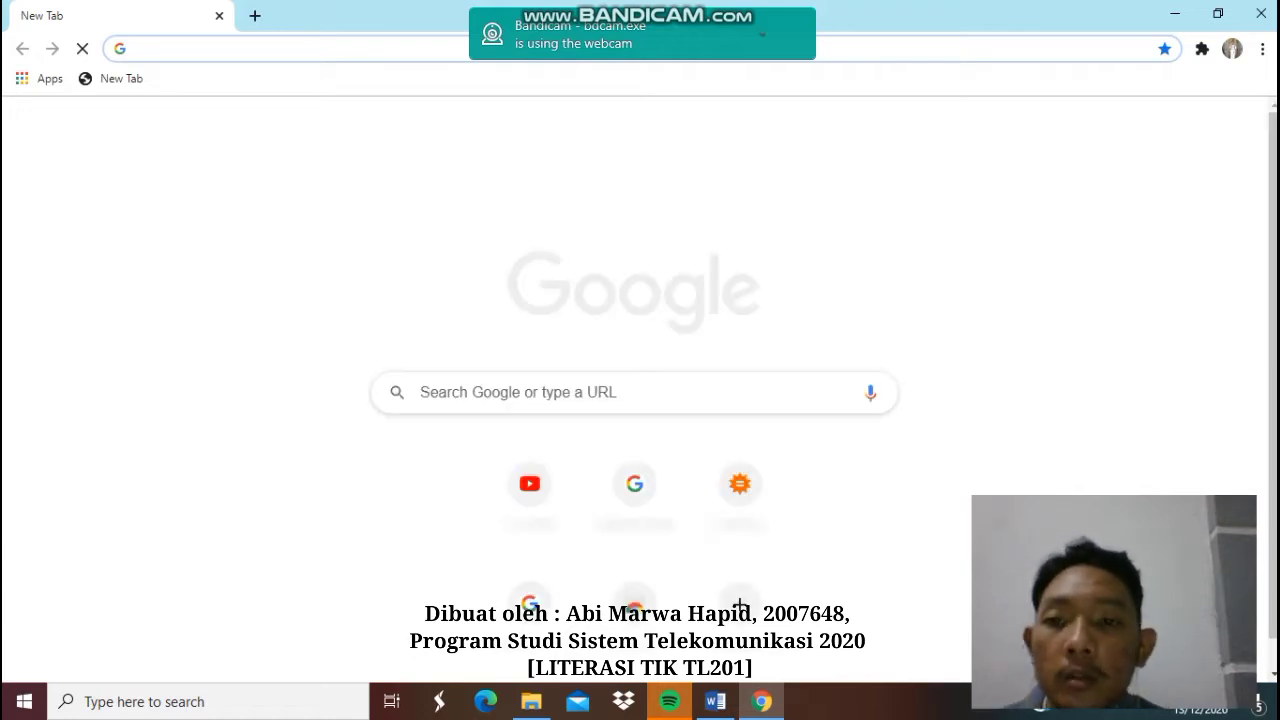
- Search Google for 'endnote adalah'
{"action": "left_click", "coordinate": [634, 392]}
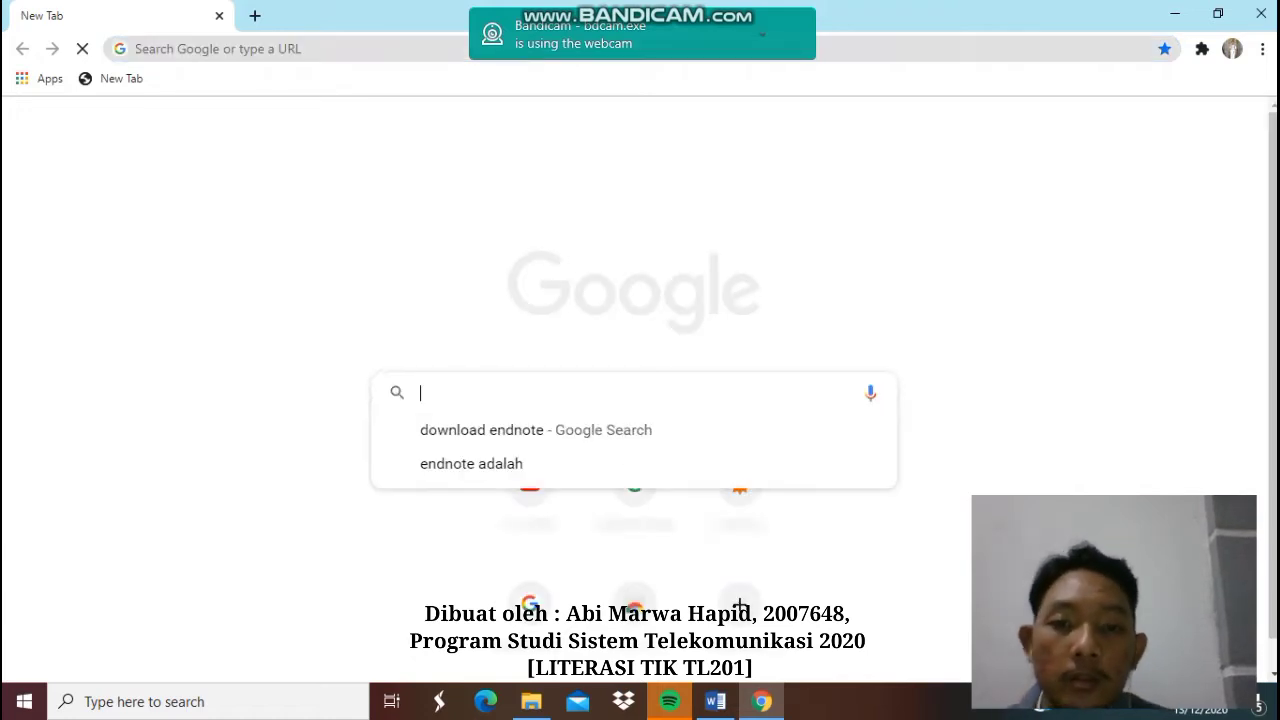
{"action": "type", "text": "endo"}
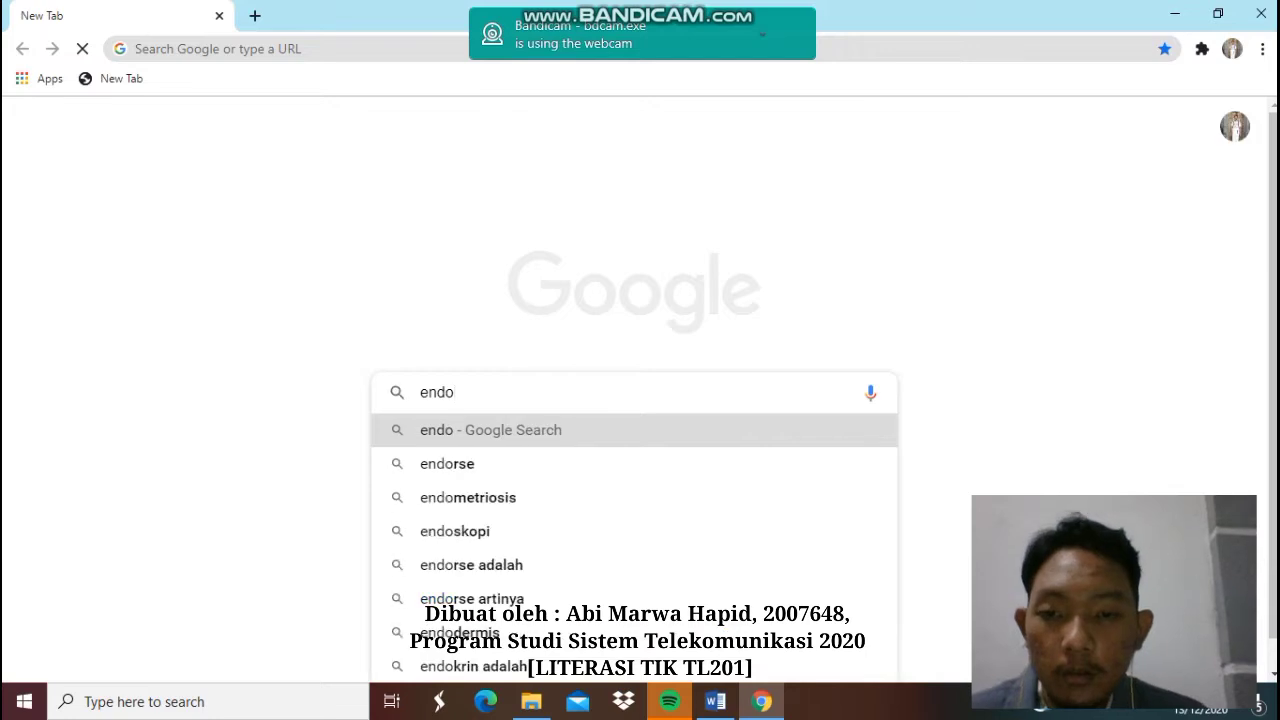
{"action": "key", "text": "BackSpace"}
{"action": "type", "text": "note"}
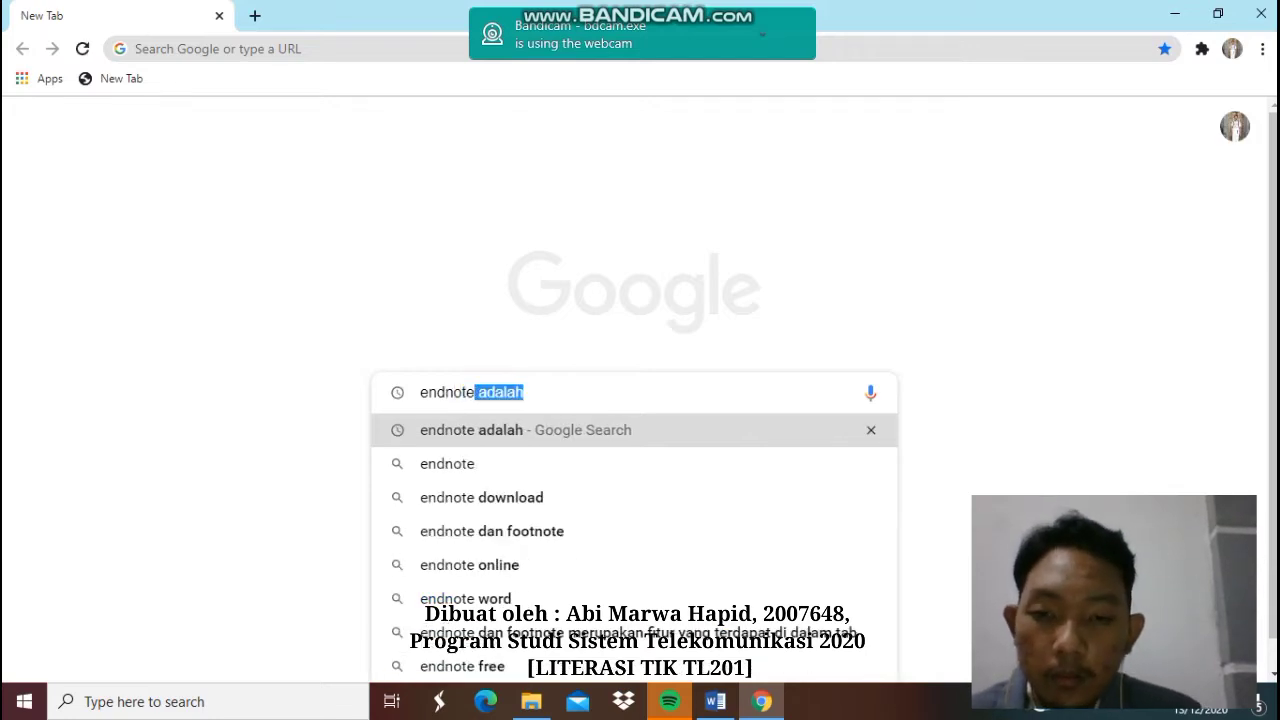
{"action": "key", "text": "Return"}
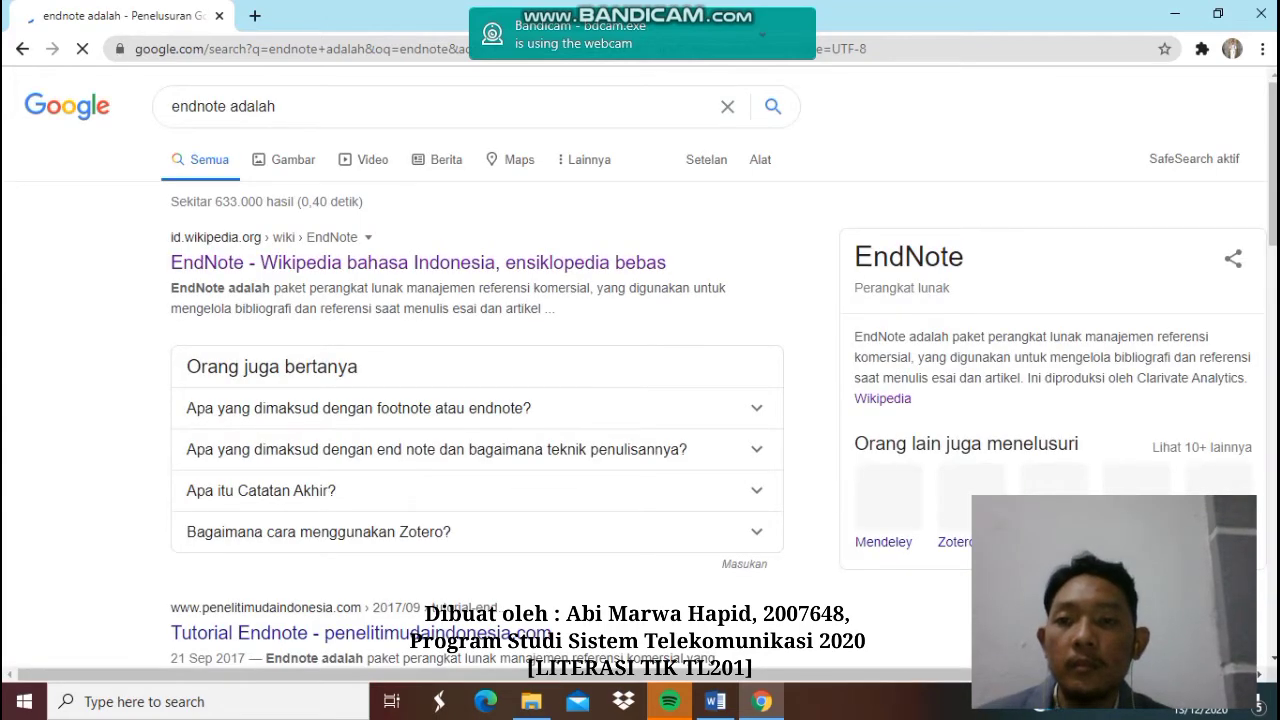
- Read through the Indonesian Wikipedia EndNote article, then start a blank new tab
{"action": "left_click", "coordinate": [418, 262]}
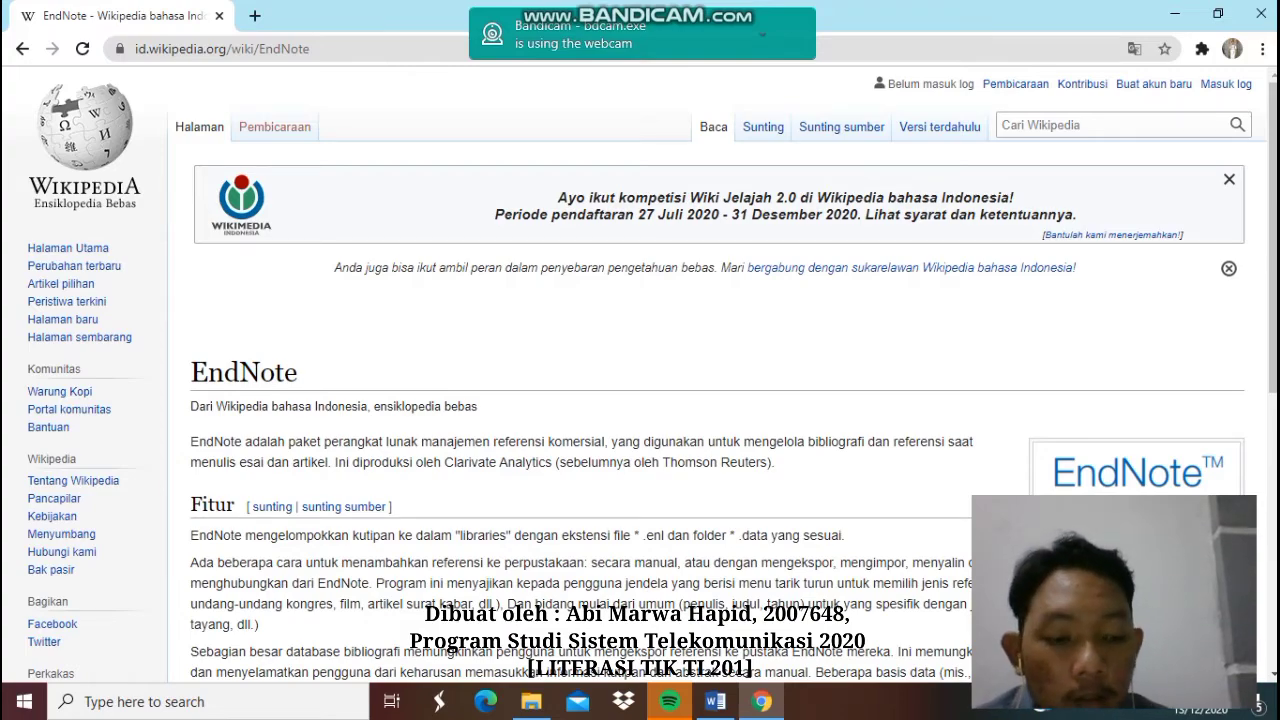
{"action": "scroll", "coordinate": [640, 400], "scroll_direction": "down", "scroll_amount": 2}
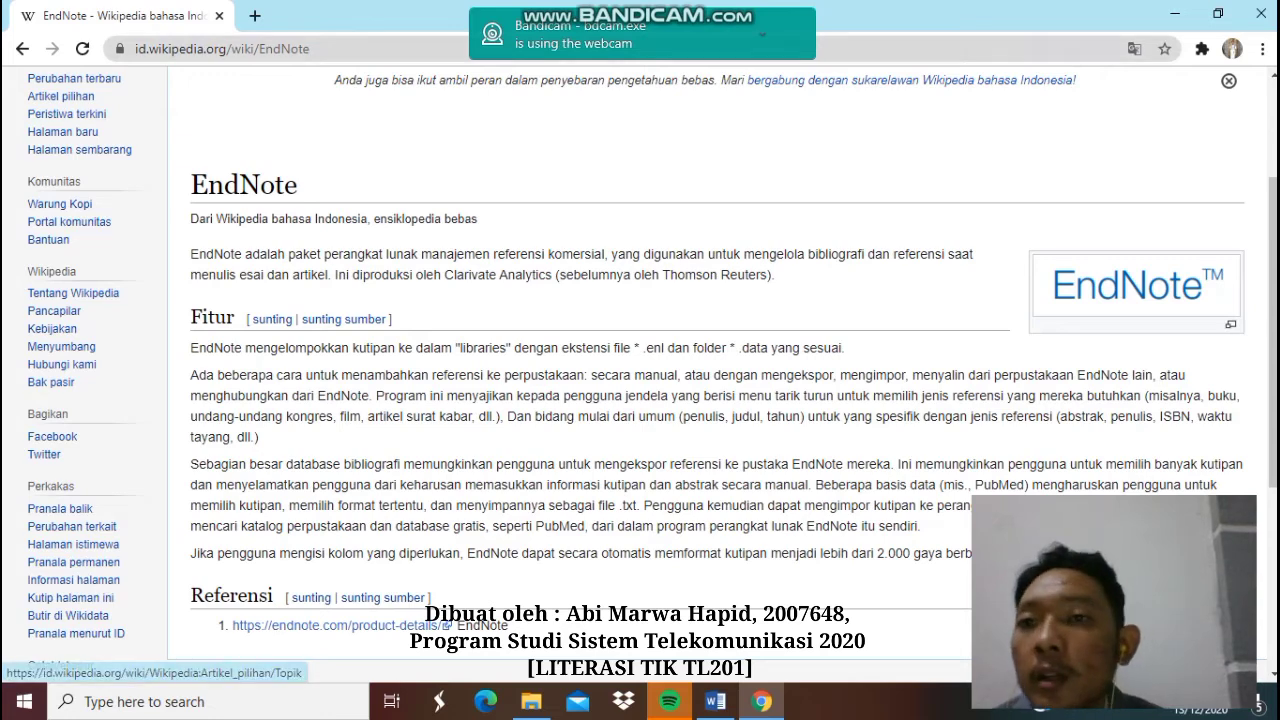
{"action": "left_click", "coordinate": [255, 16]}
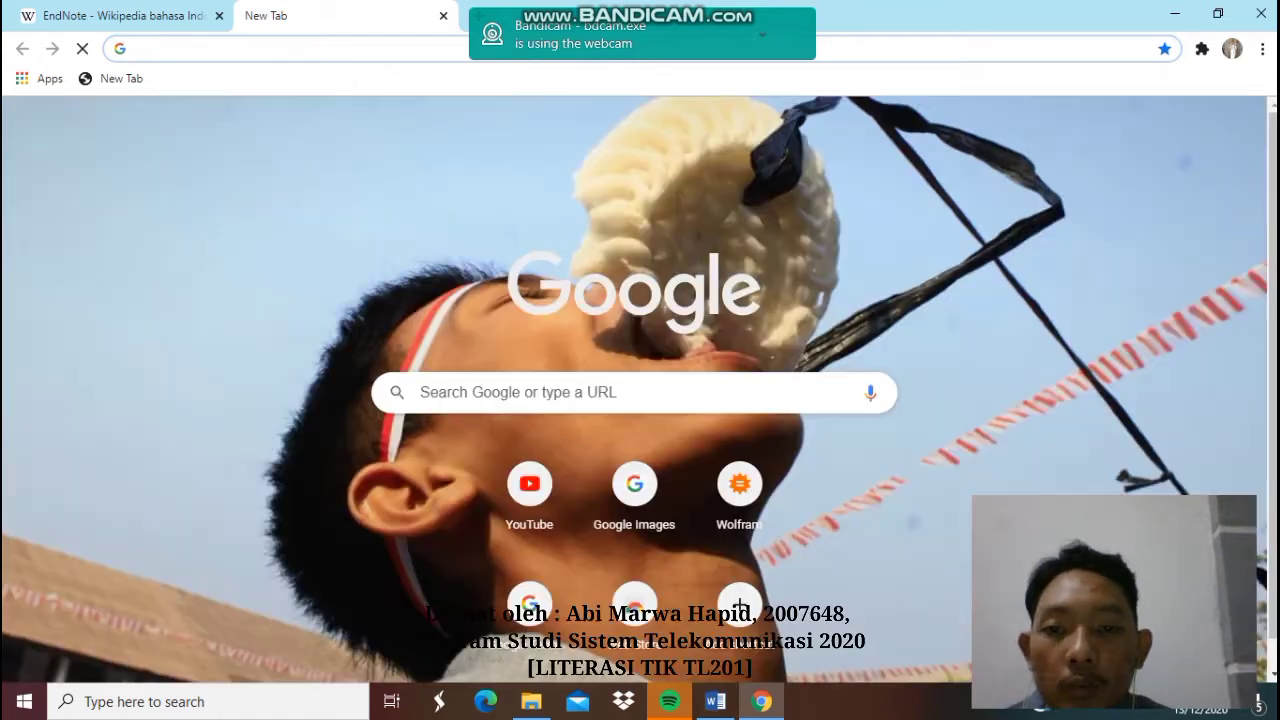
- Search 'download endnote' and open the 'Downloads | EndNote' page at endnote.com/downloads
{"action": "left_click", "coordinate": [560, 393]}
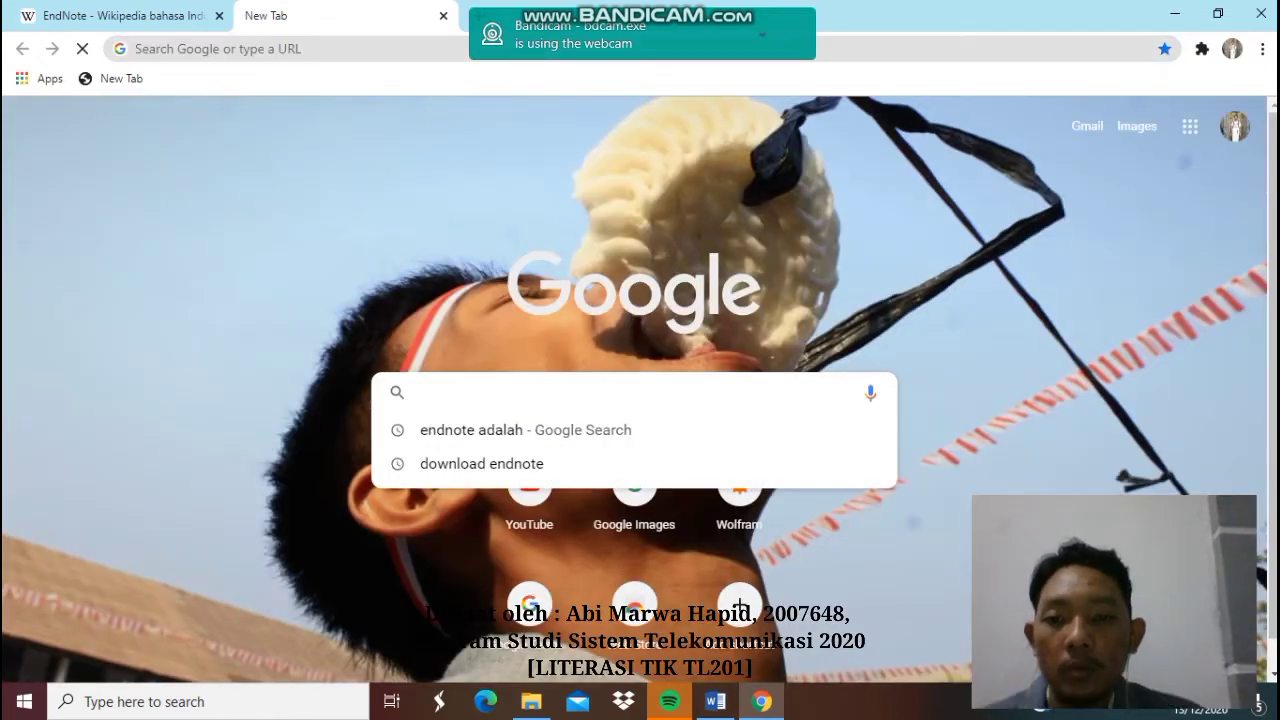
{"action": "left_click", "coordinate": [481, 463]}
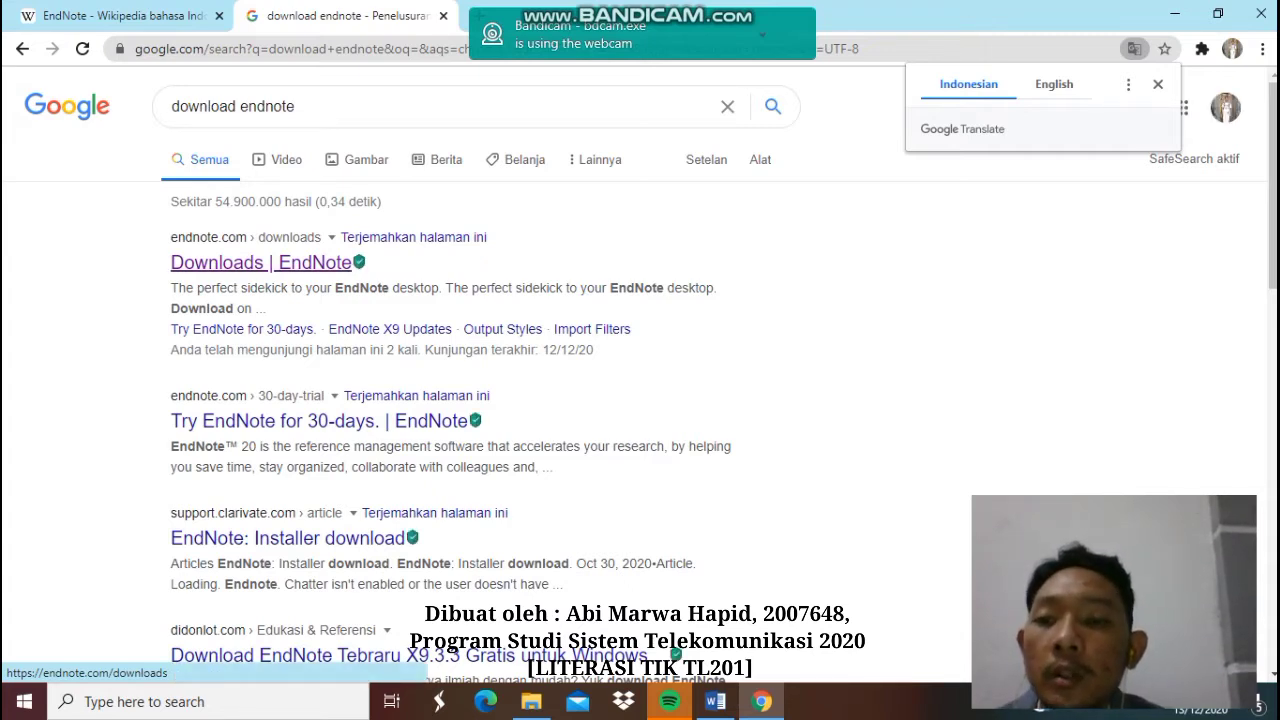
{"action": "left_click", "coordinate": [260, 262]}
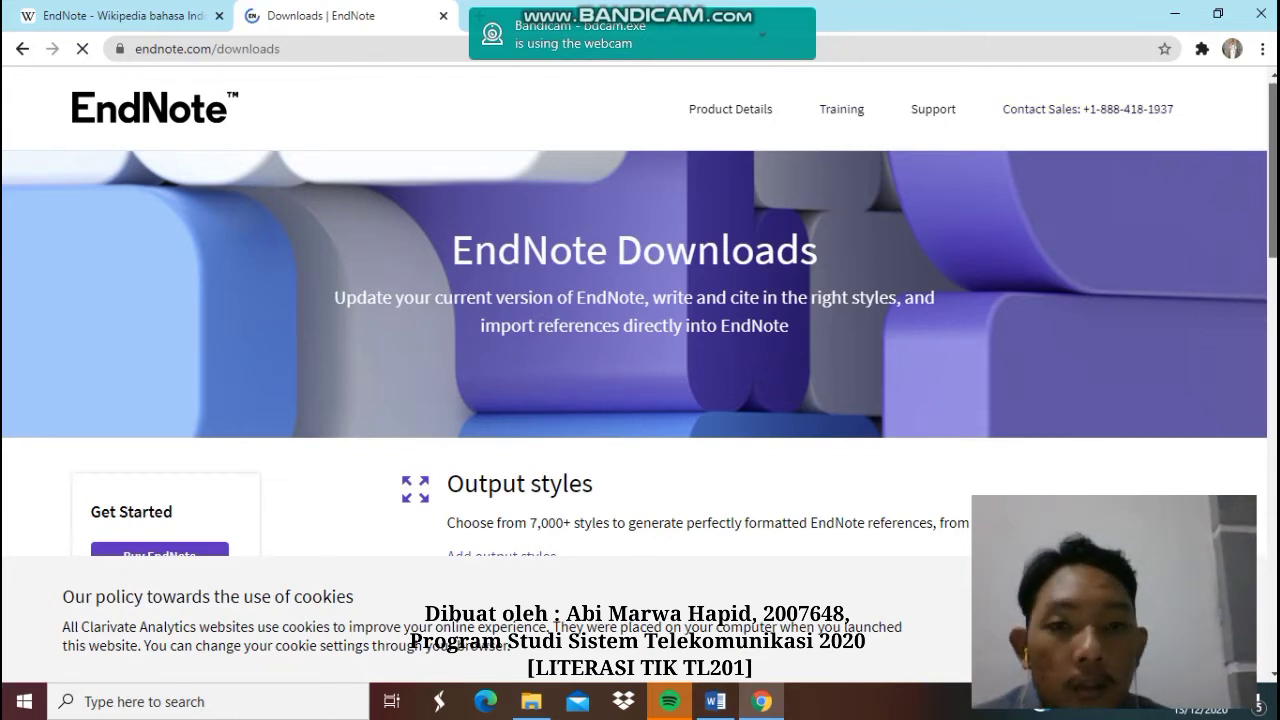
- Scroll the Downloads page and follow 'Find an installer' to Clarivate's installer download article
{"action": "scroll", "coordinate": [635, 300], "scroll_direction": "down", "scroll_amount": 1}
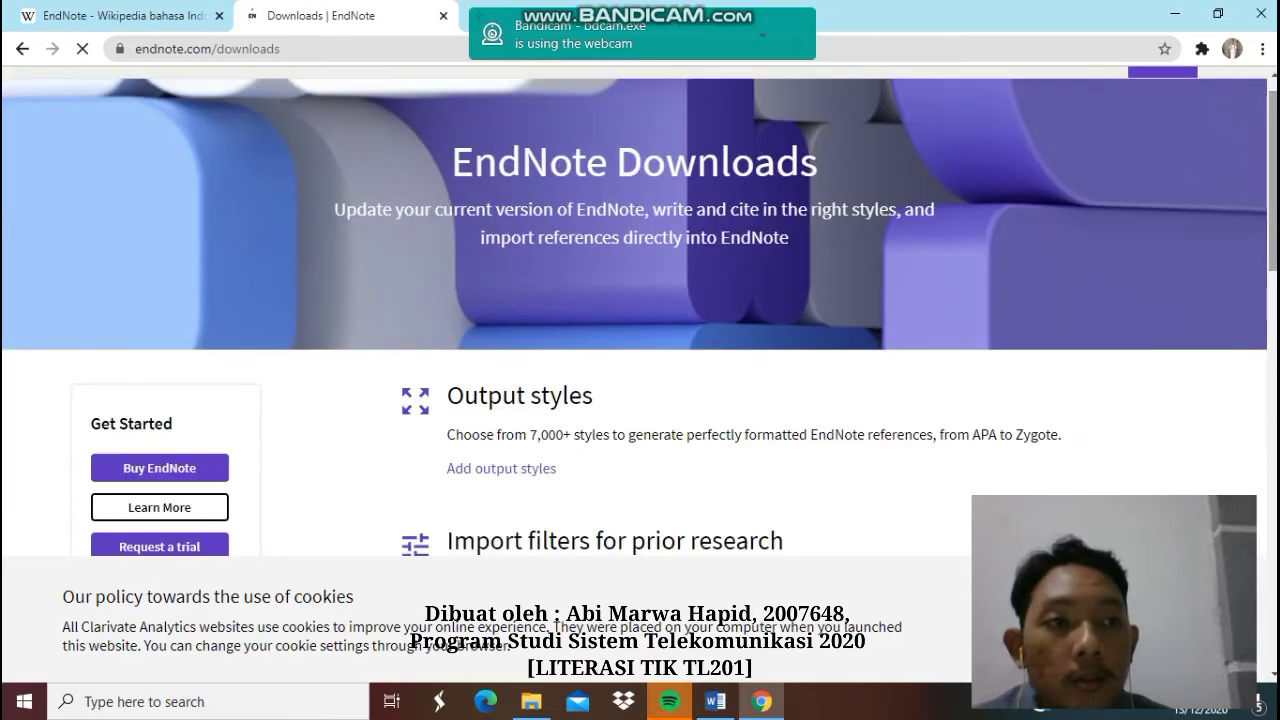
{"action": "scroll", "coordinate": [635, 300], "scroll_direction": "up", "scroll_amount": 2}
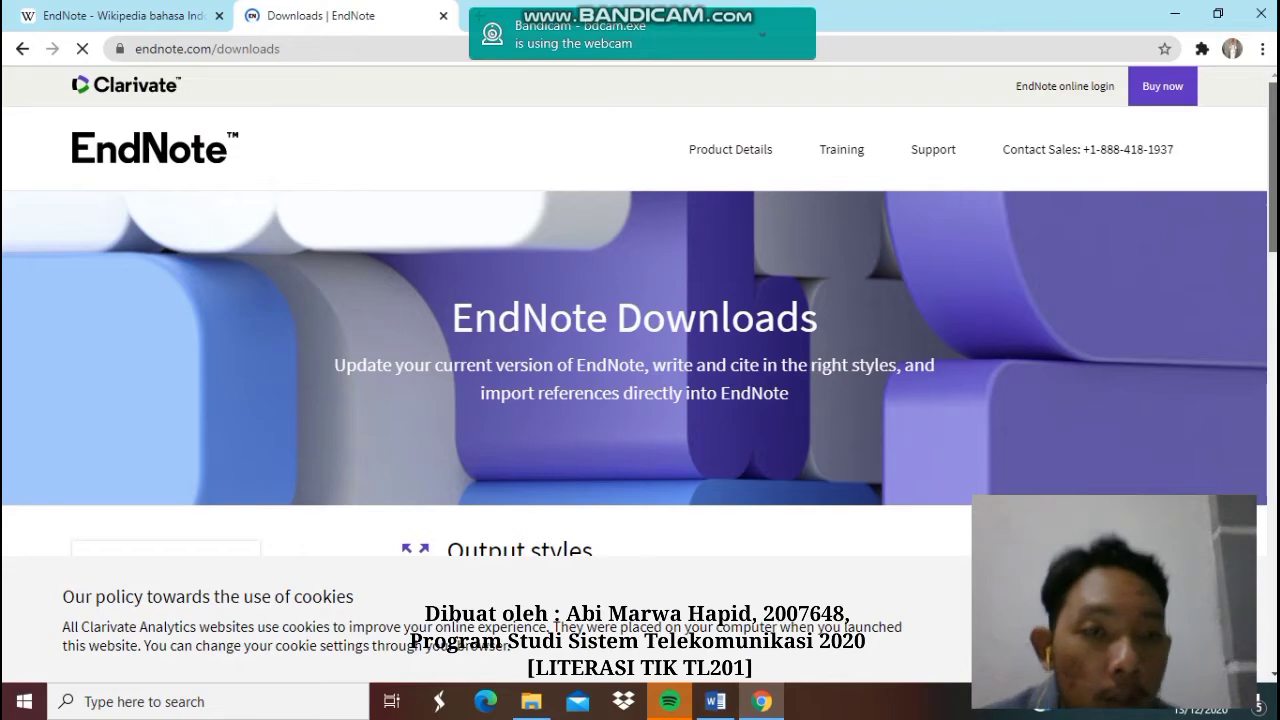
{"action": "scroll", "coordinate": [640, 380], "scroll_direction": "down", "scroll_amount": 2}
{"action": "scroll", "coordinate": [640, 340], "scroll_direction": "down", "scroll_amount": 3}
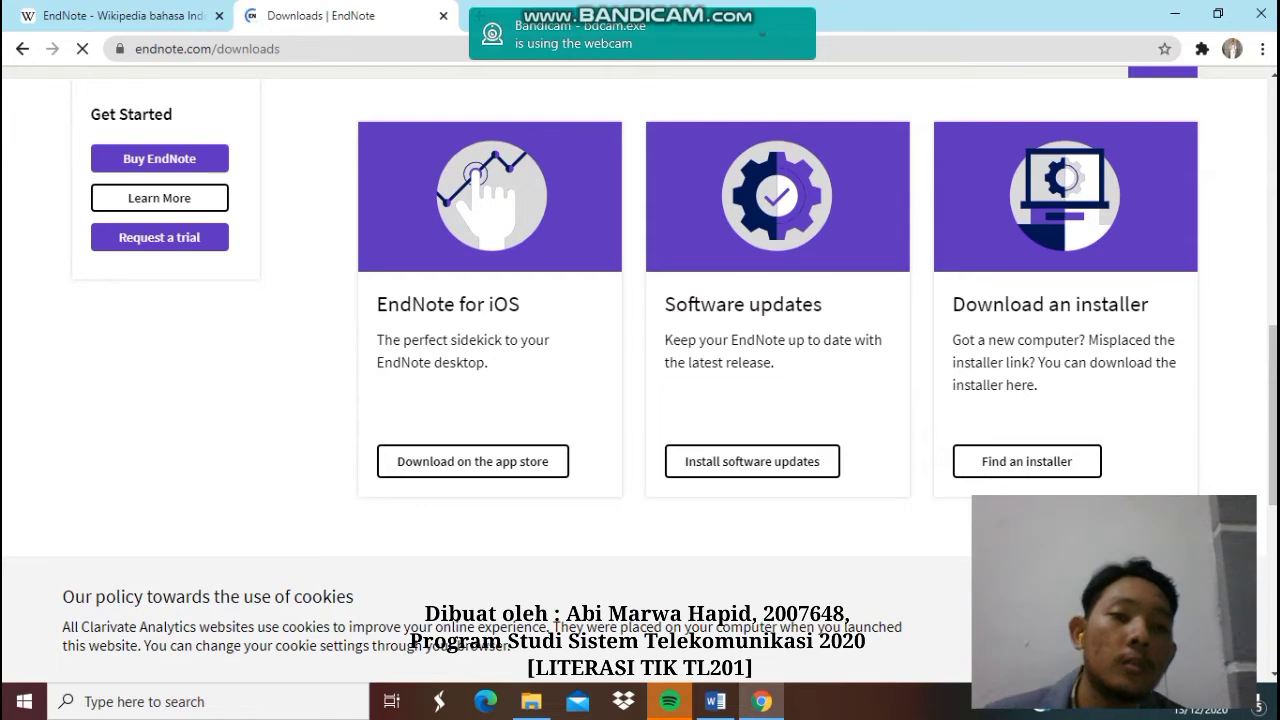
{"action": "left_click", "coordinate": [1026, 461]}
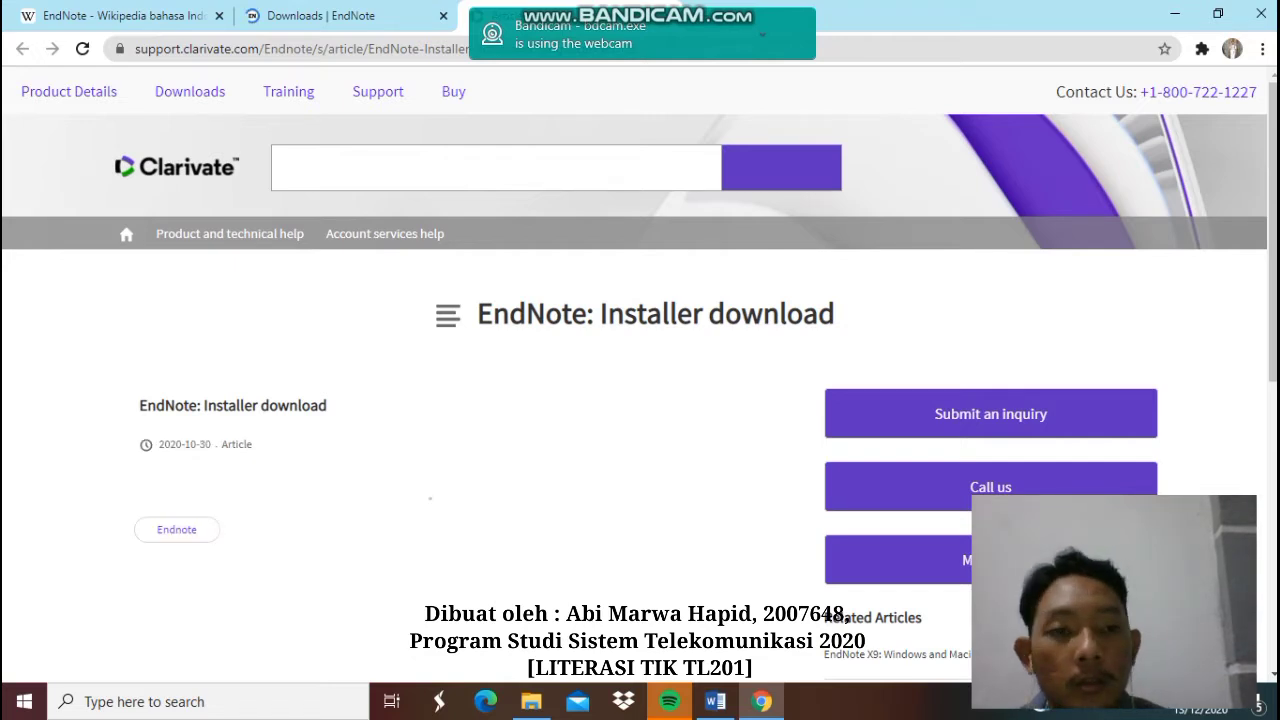
- Download the EndNote X9 Windows Installer, then minimise Chrome to the desktop
{"action": "scroll", "coordinate": [640, 400], "scroll_direction": "down", "scroll_amount": 3}
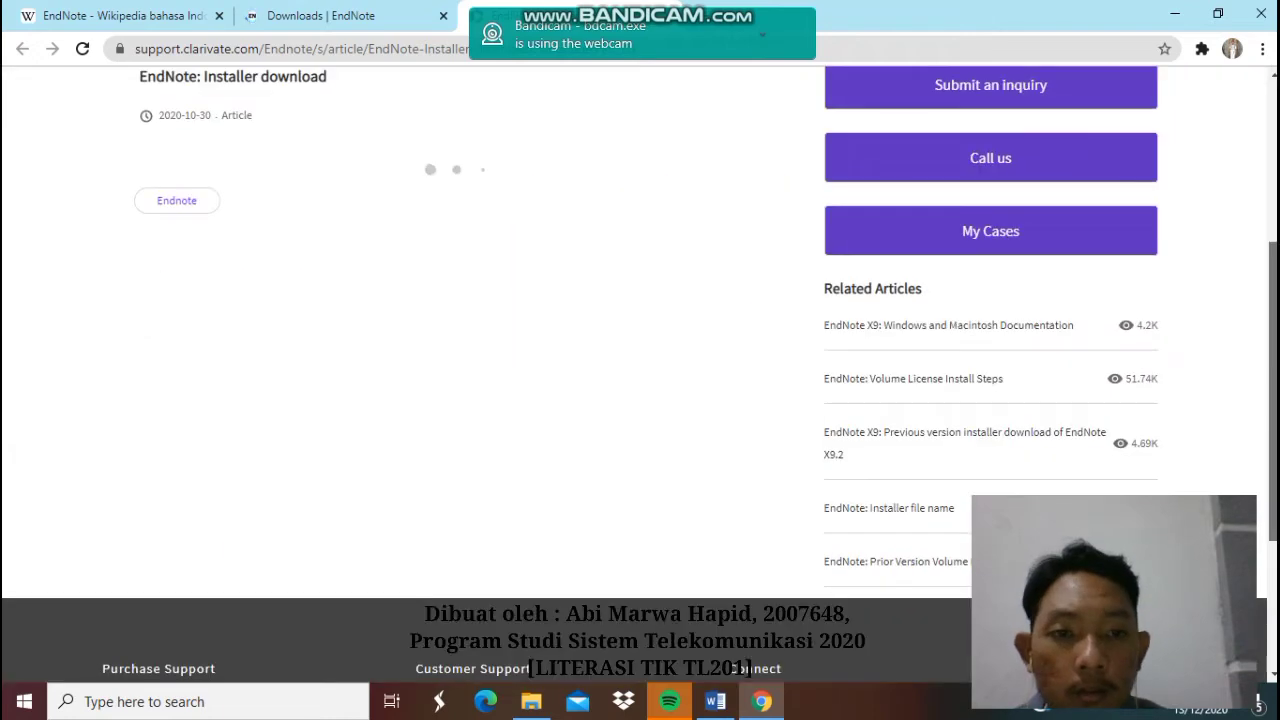
{"action": "scroll", "coordinate": [640, 400], "scroll_direction": "up", "scroll_amount": 3}
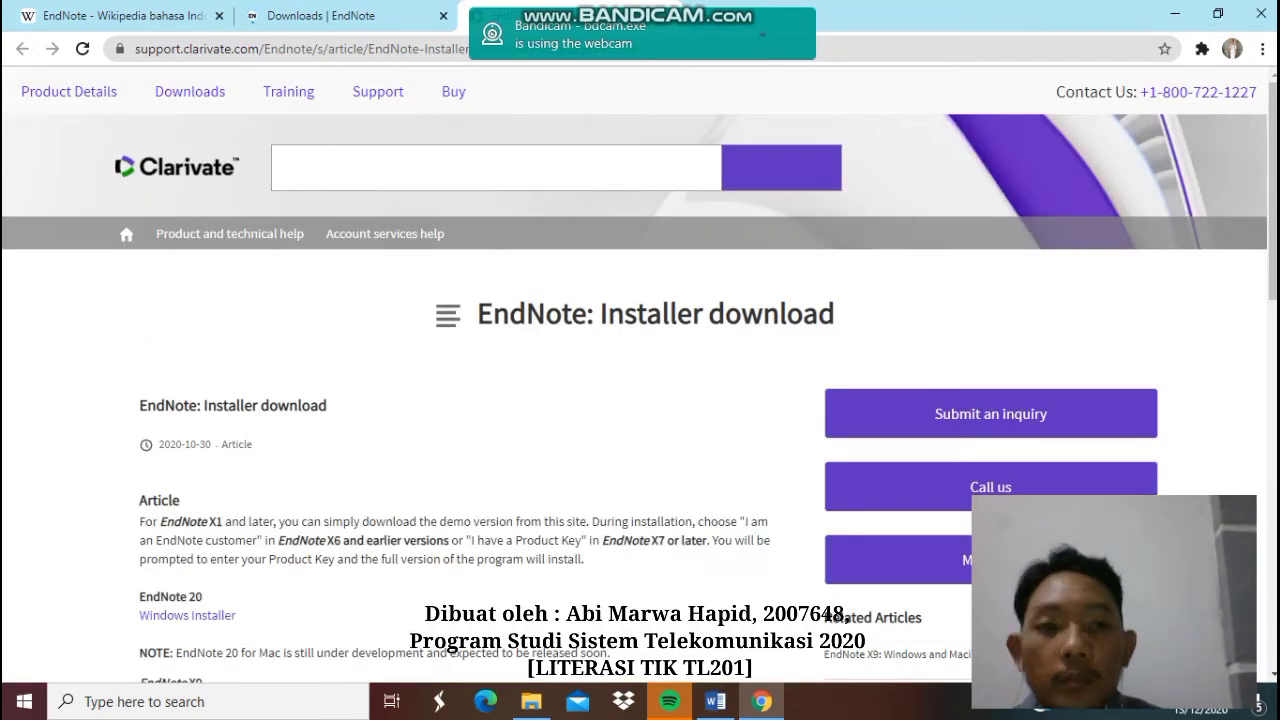
{"action": "scroll", "coordinate": [640, 400], "scroll_direction": "down", "scroll_amount": 3}
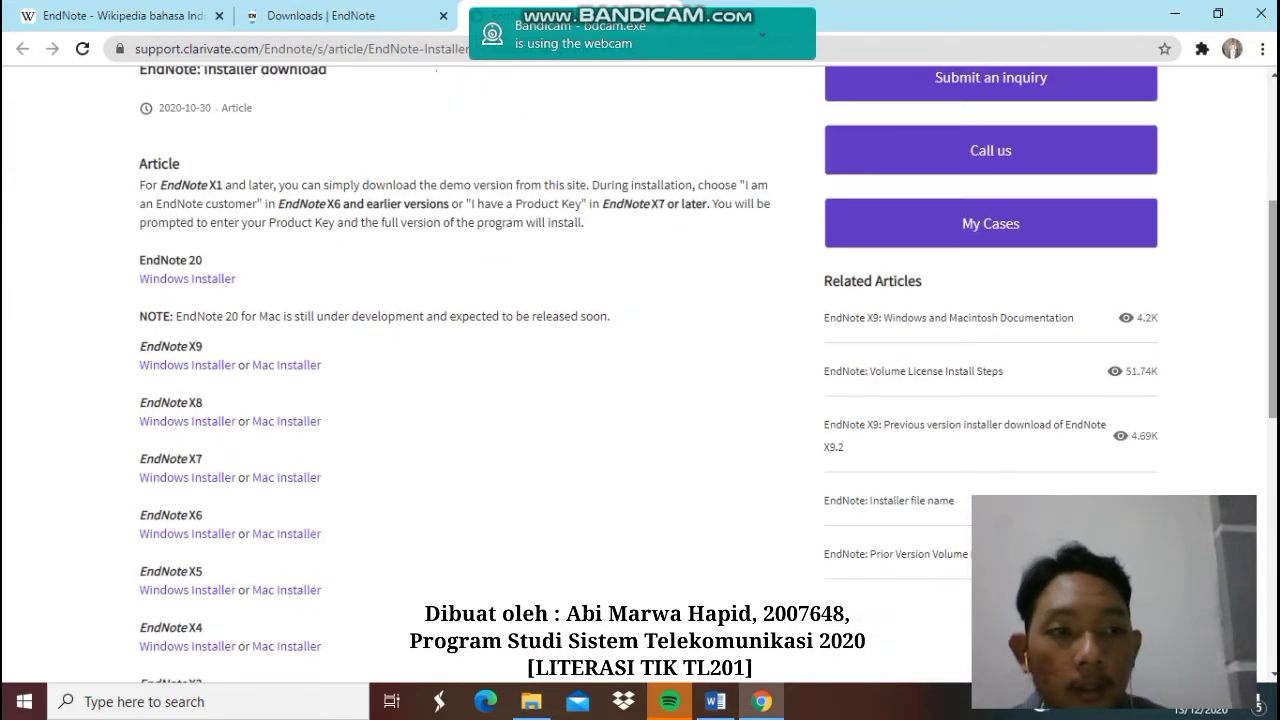
{"action": "scroll", "coordinate": [640, 400], "scroll_direction": "down", "scroll_amount": 4}
{"action": "scroll", "coordinate": [640, 400], "scroll_direction": "up", "scroll_amount": 1}
{"action": "scroll", "coordinate": [640, 400], "scroll_direction": "down", "scroll_amount": 1}
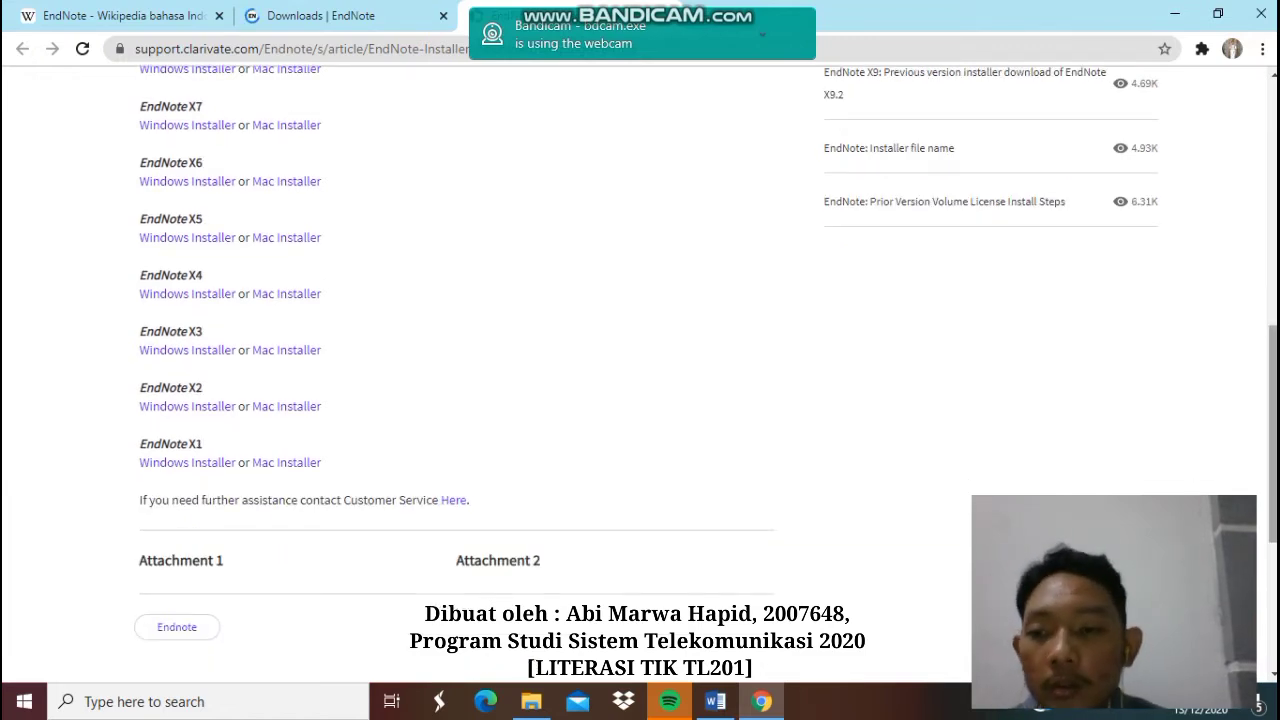
{"action": "scroll", "coordinate": [640, 400], "scroll_direction": "up", "scroll_amount": 1}
{"action": "scroll", "coordinate": [640, 400], "scroll_direction": "up", "scroll_amount": 5}
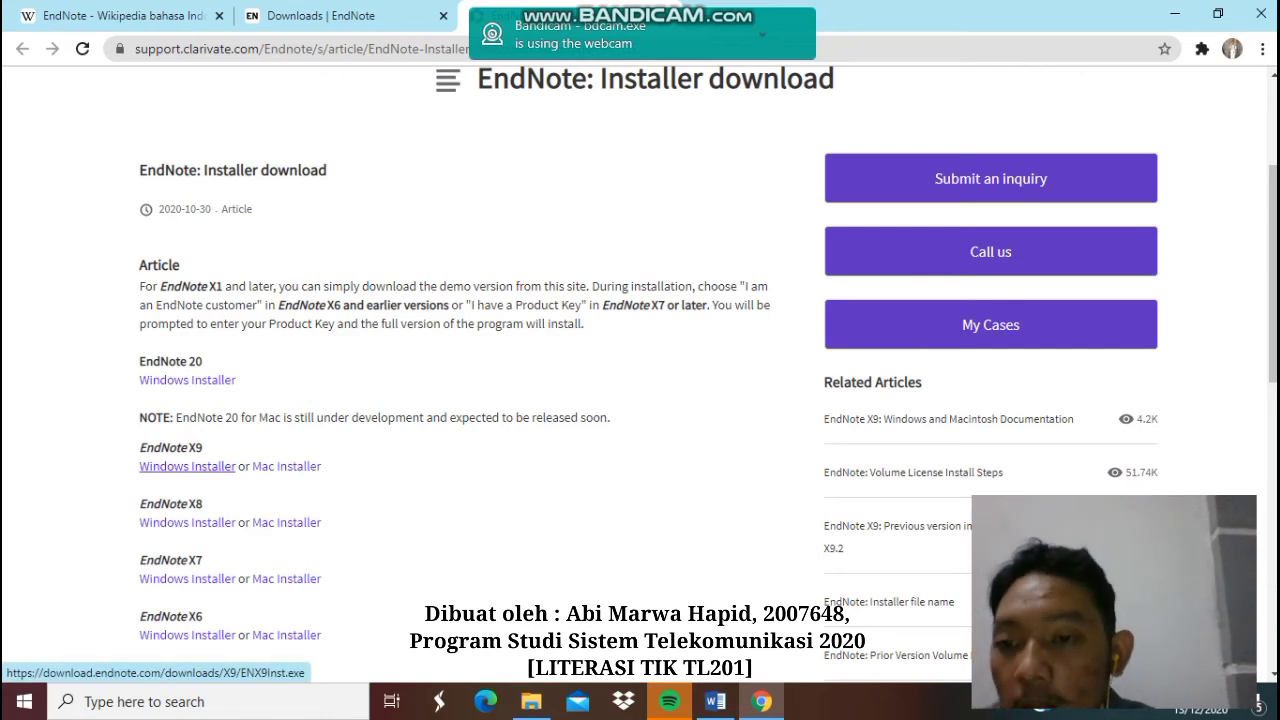
{"action": "left_click", "coordinate": [187, 466]}
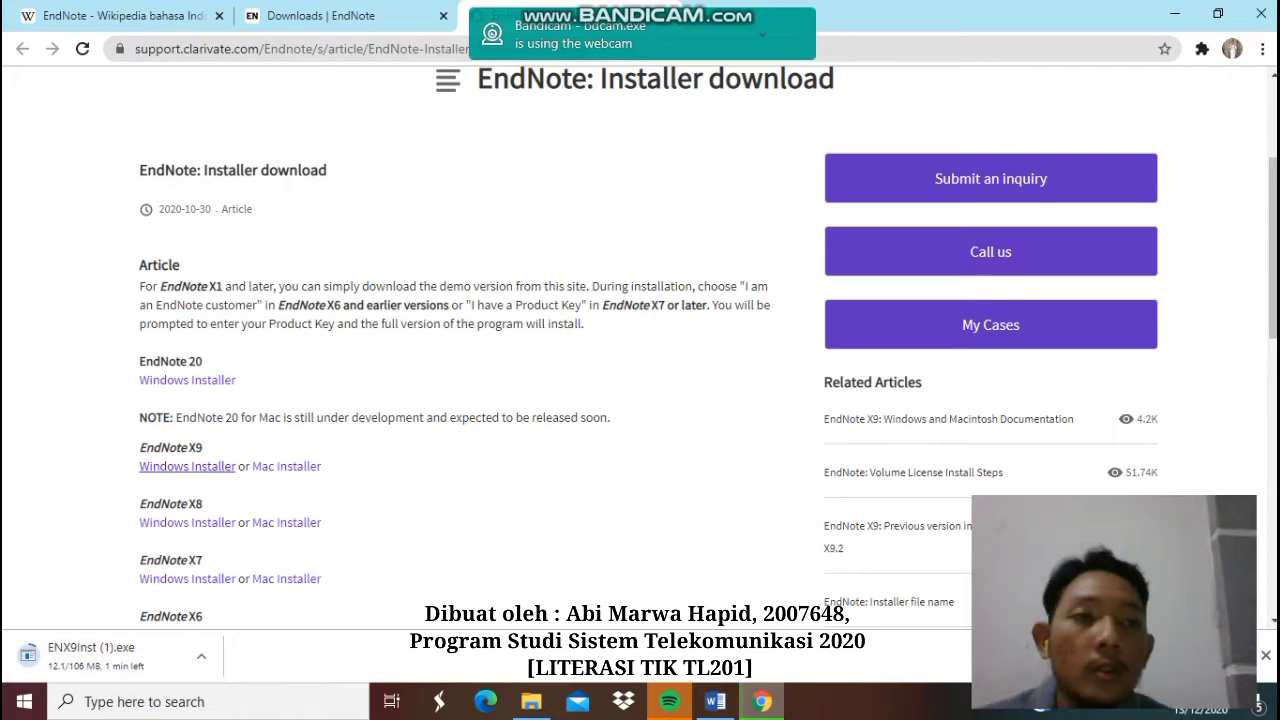
{"action": "left_click", "coordinate": [1175, 14]}
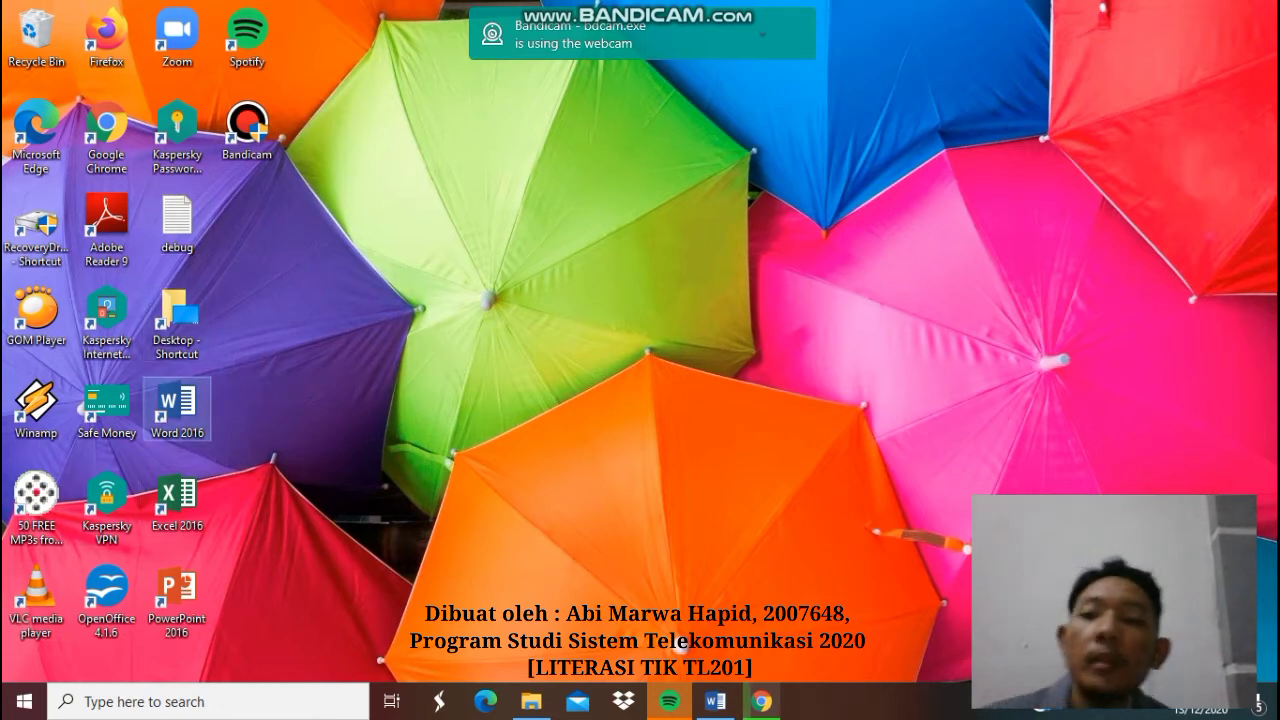
- Launch Word 2016 maximised, create a blank document, and show the References tools
{"action": "double_click", "coordinate": [177, 405]}
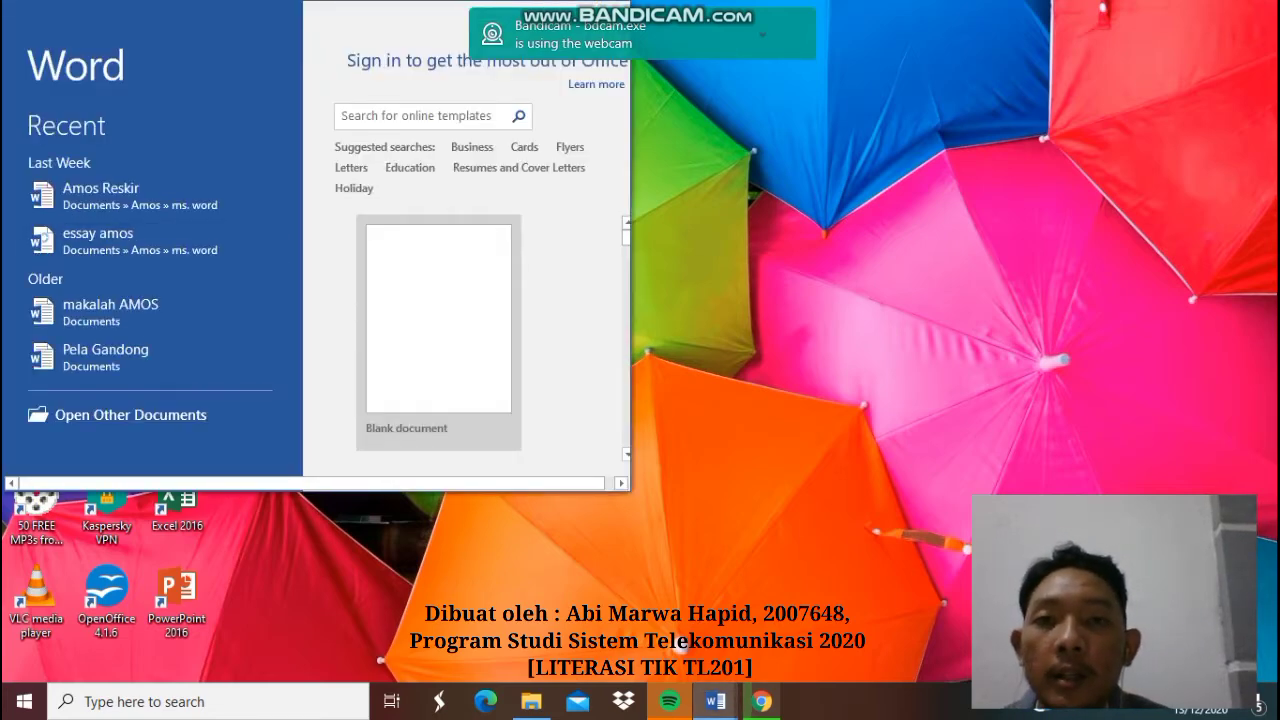
{"action": "left_click_drag", "start_coordinate": [562, 4], "coordinate": [557, 84]}
{"action": "left_click", "coordinate": [566, 105]}
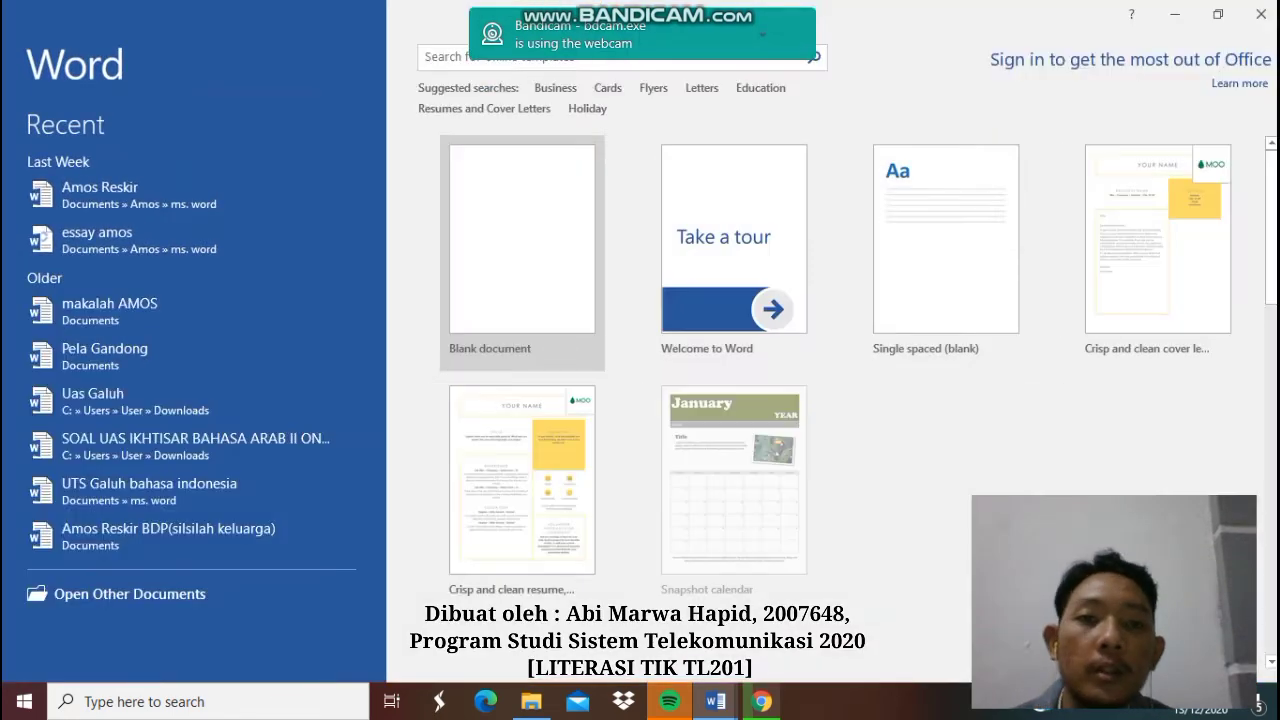
{"action": "left_click", "coordinate": [520, 257]}
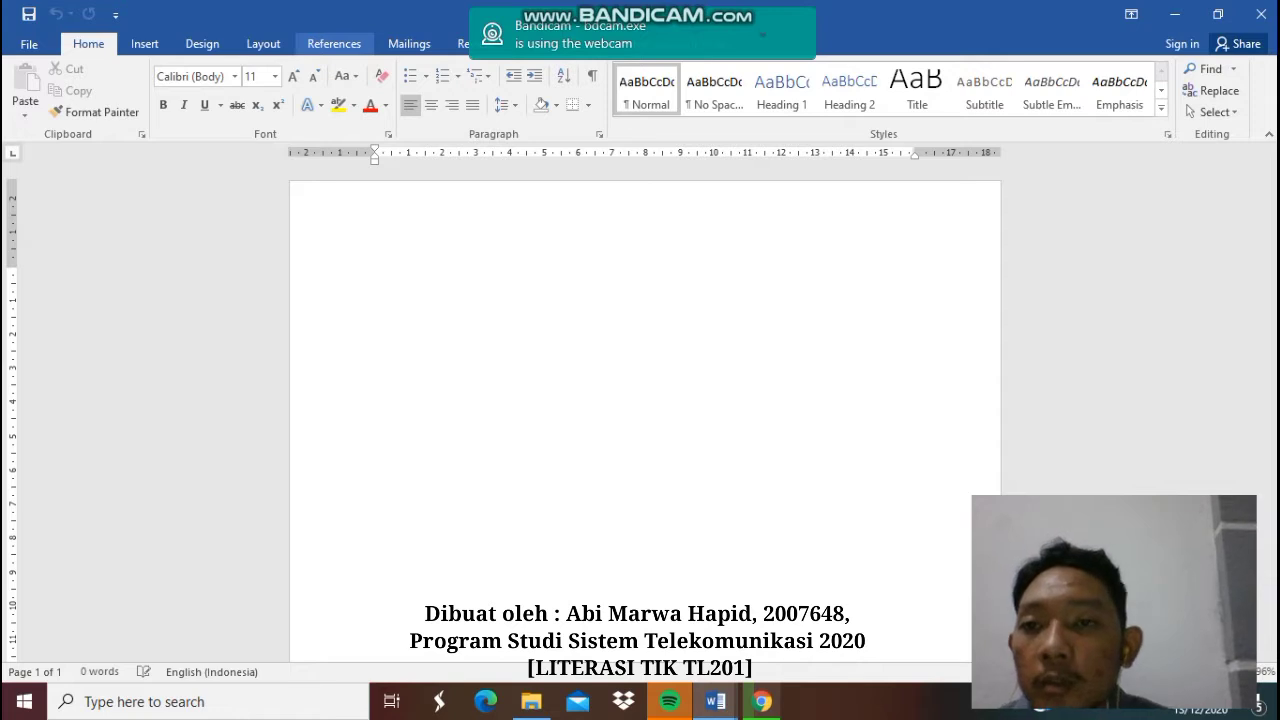
{"action": "left_click", "coordinate": [334, 44]}
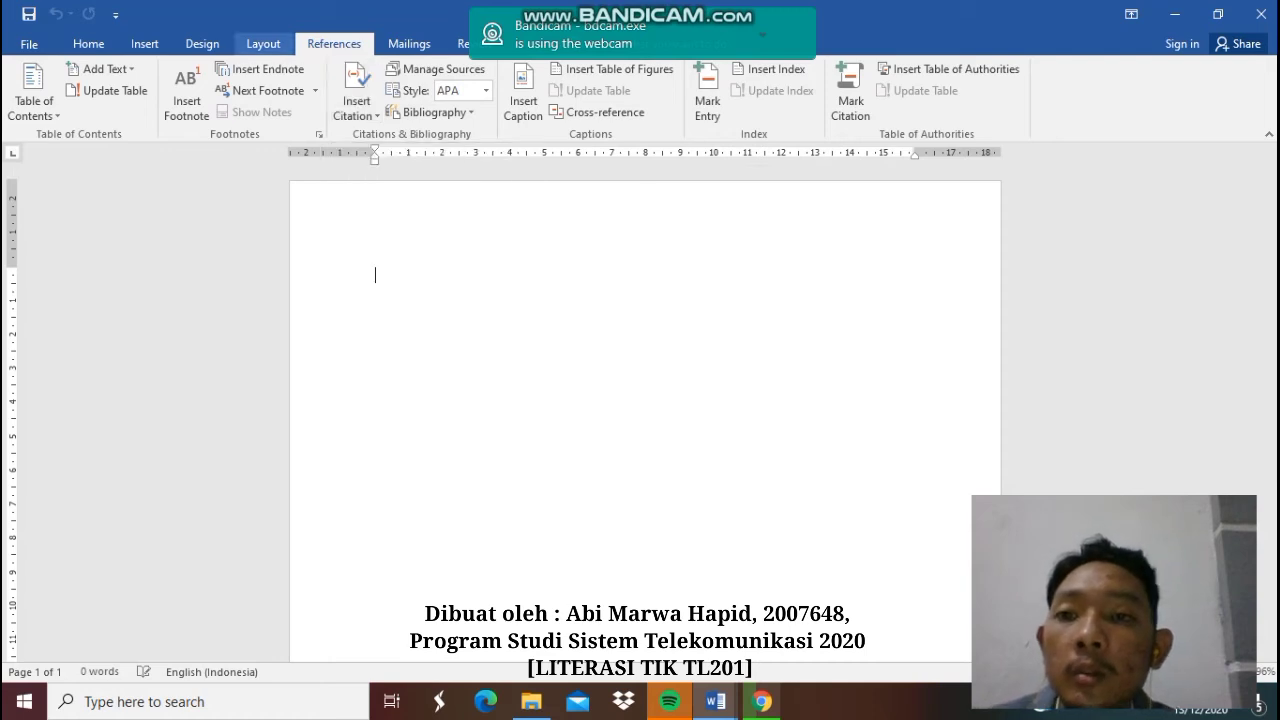
- Choose Insert Citation > Add New Source to get an empty APA Journal Article source form
{"action": "left_click", "coordinate": [88, 43]}
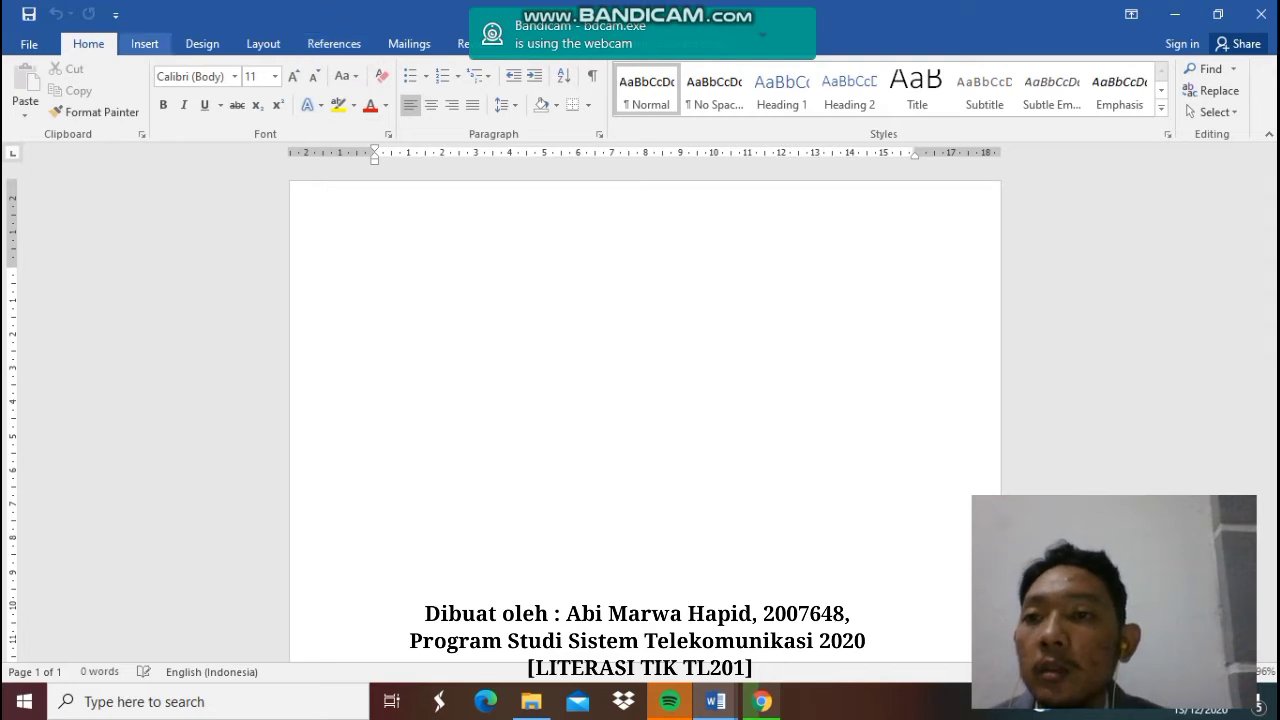
{"action": "left_click", "coordinate": [144, 43]}
{"action": "left_click", "coordinate": [334, 43]}
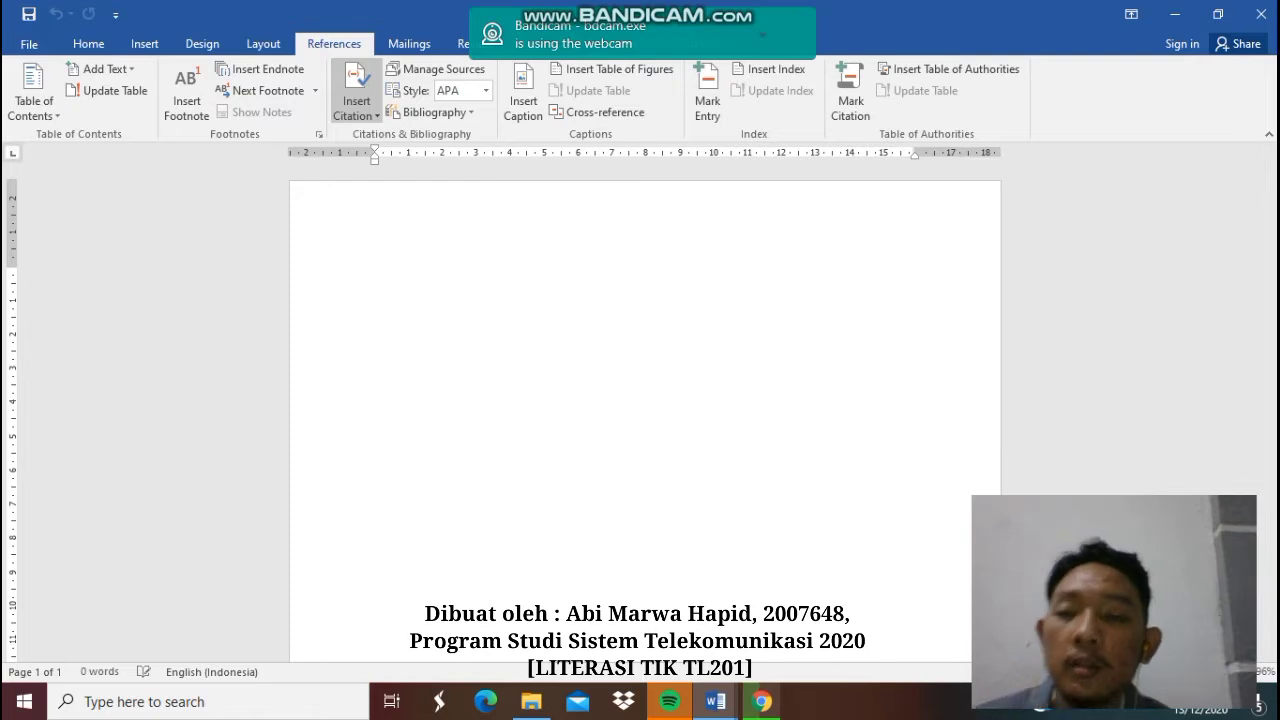
{"action": "left_click", "coordinate": [356, 108]}
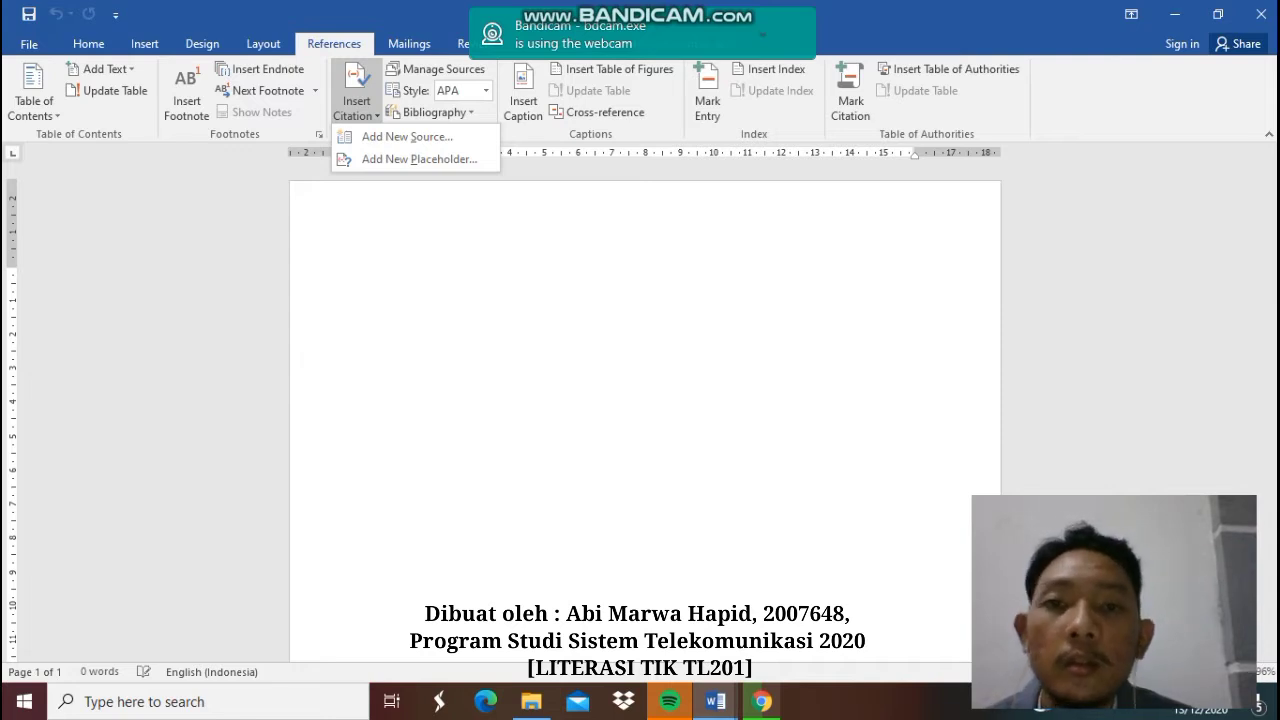
{"action": "key", "text": "Escape"}
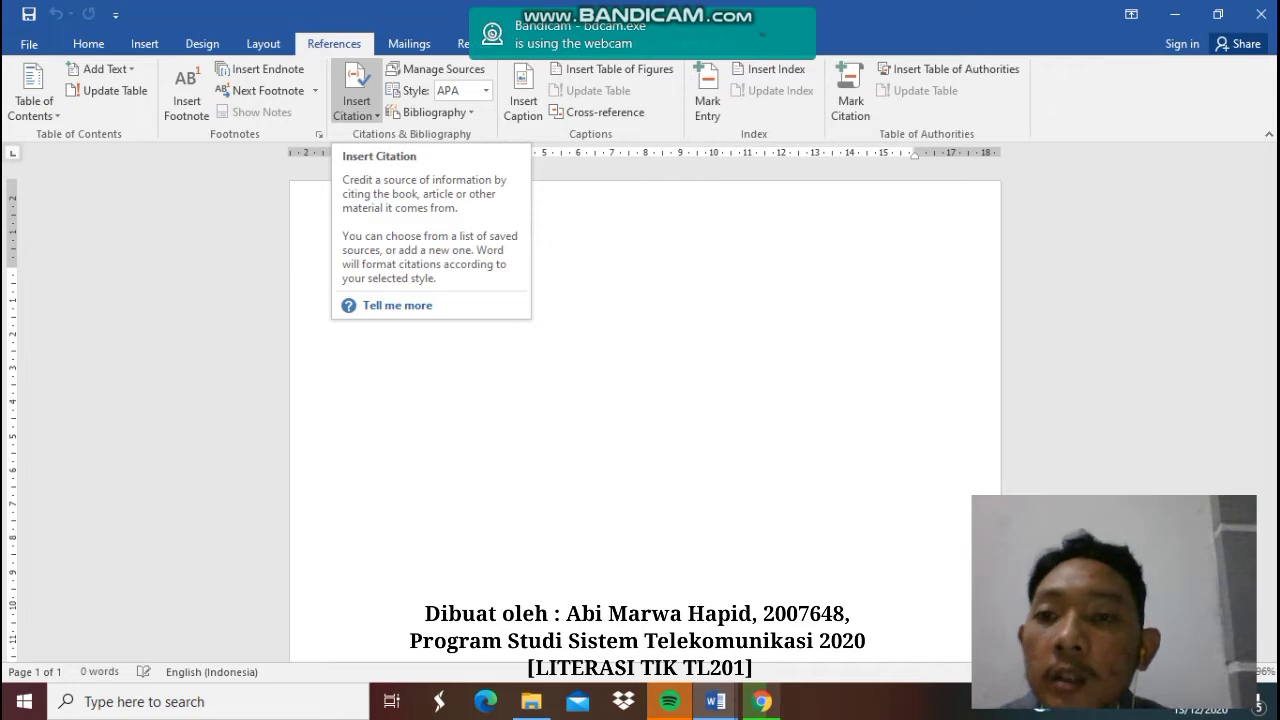
{"action": "left_click", "coordinate": [357, 108]}
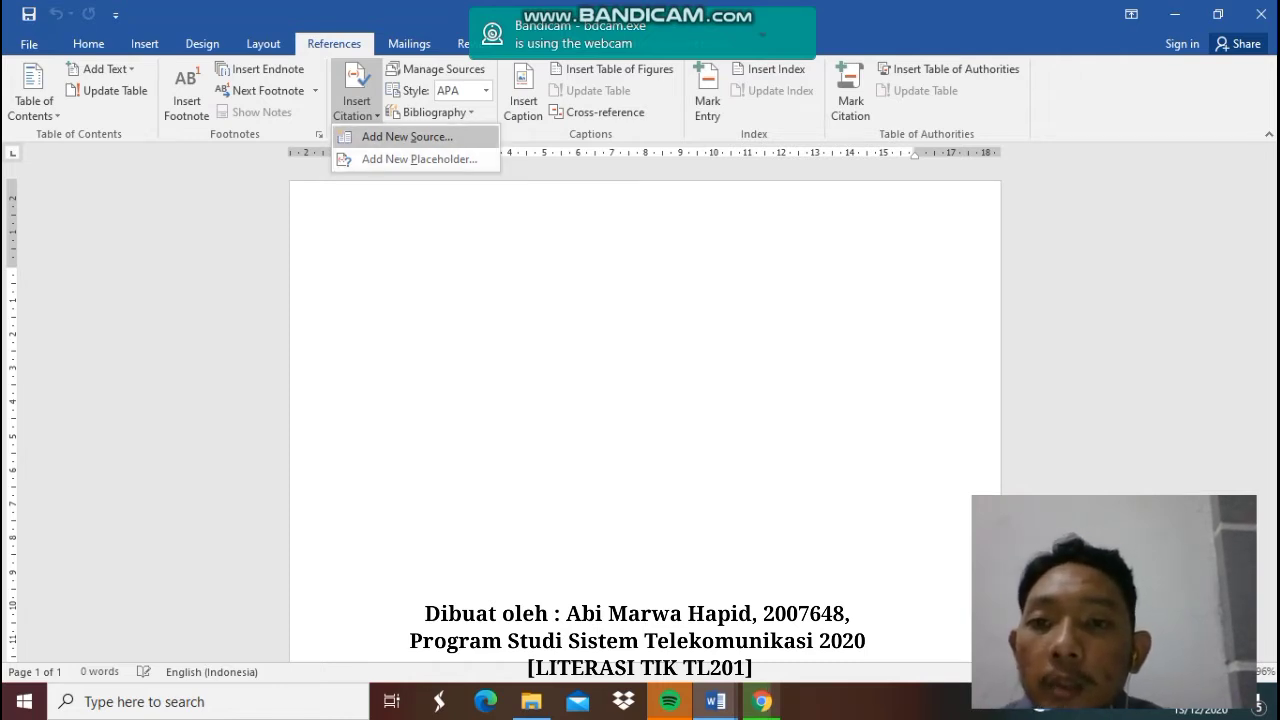
{"action": "left_click", "coordinate": [407, 136]}
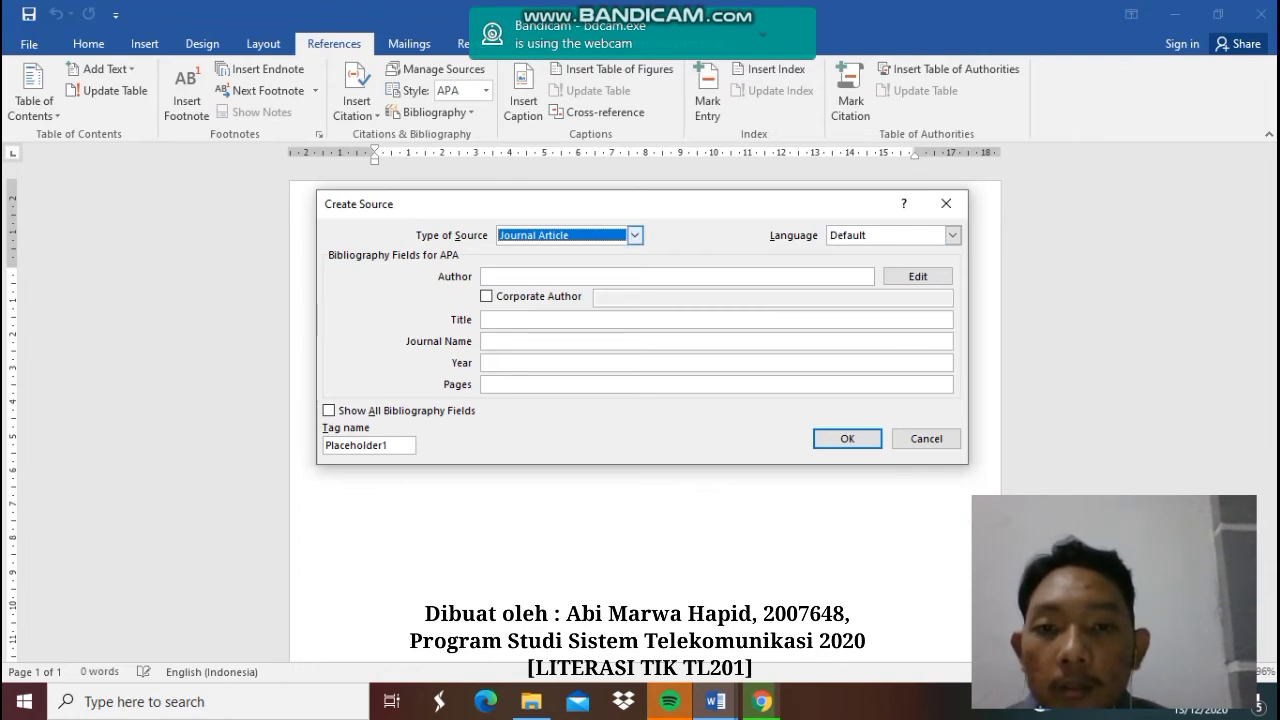
{"action": "left_click", "coordinate": [634, 235]}
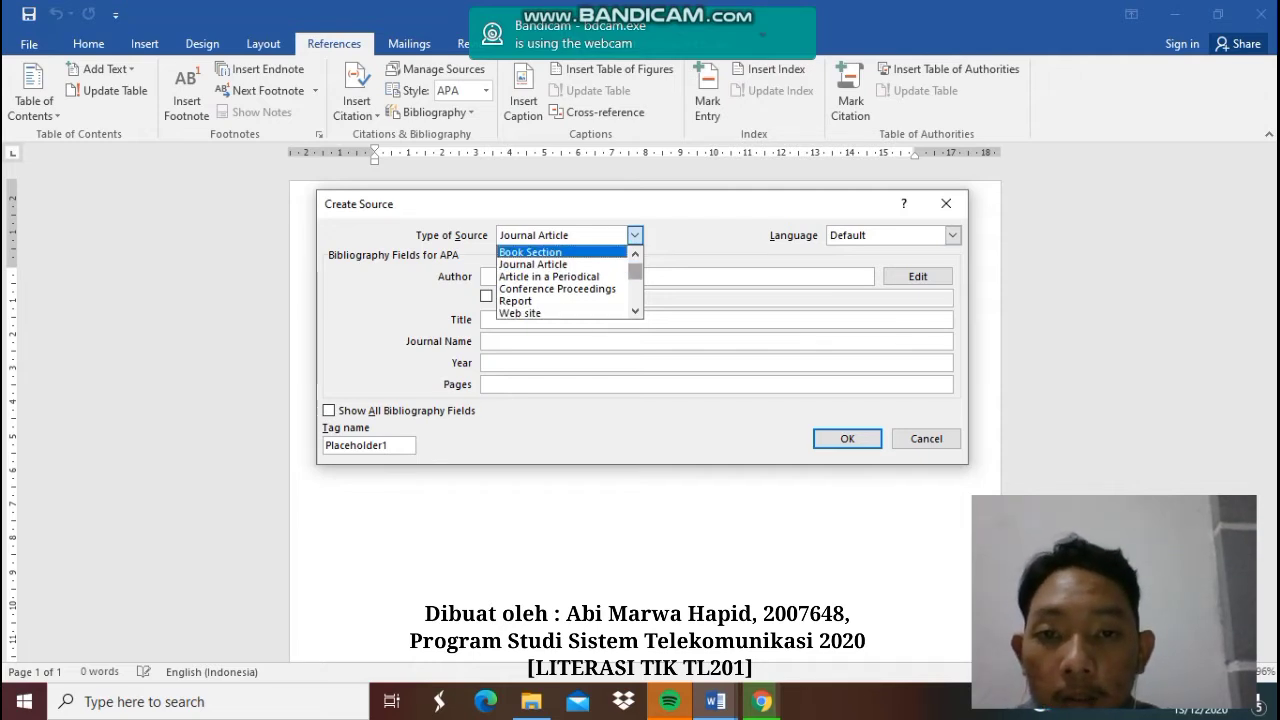
{"action": "scroll", "coordinate": [568, 282], "scroll_direction": "down", "scroll_amount": 4}
{"action": "scroll", "coordinate": [568, 282], "scroll_direction": "up", "scroll_amount": 2}
{"action": "scroll", "coordinate": [568, 282], "scroll_direction": "up", "scroll_amount": 2}
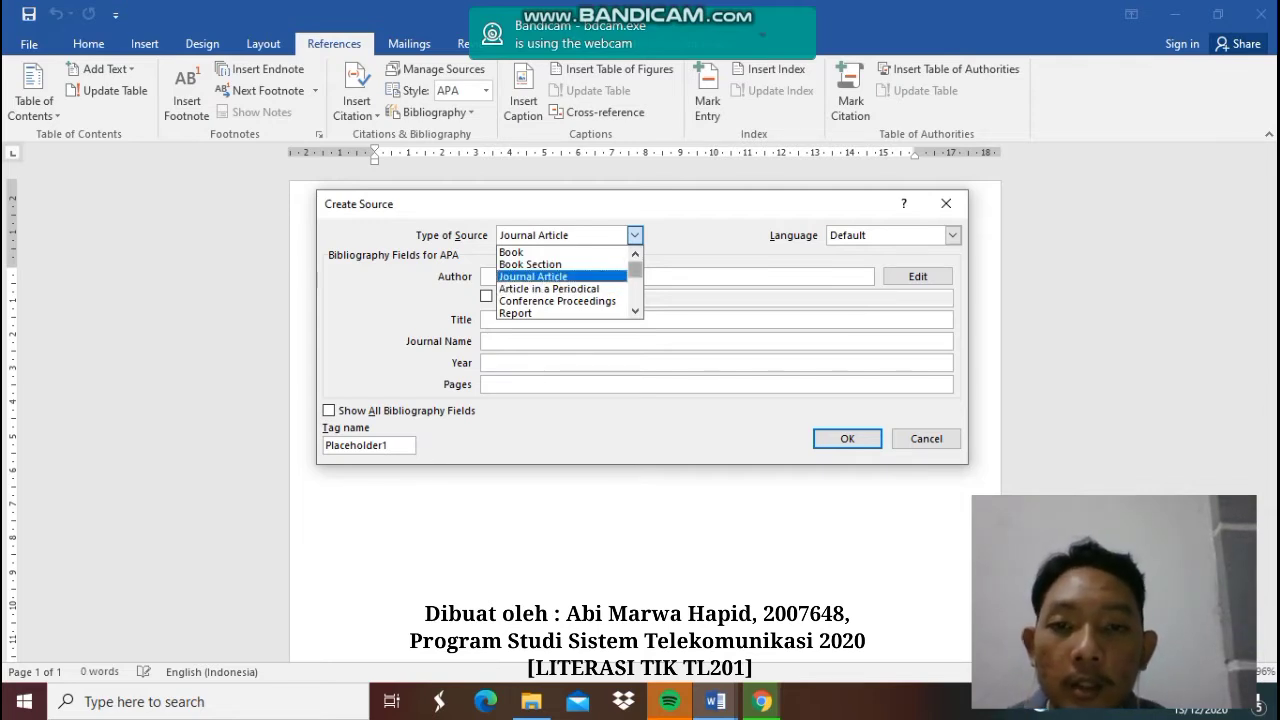
{"action": "scroll", "coordinate": [568, 282], "scroll_direction": "down", "scroll_amount": 2}
{"action": "scroll", "coordinate": [568, 282], "scroll_direction": "up", "scroll_amount": 2}
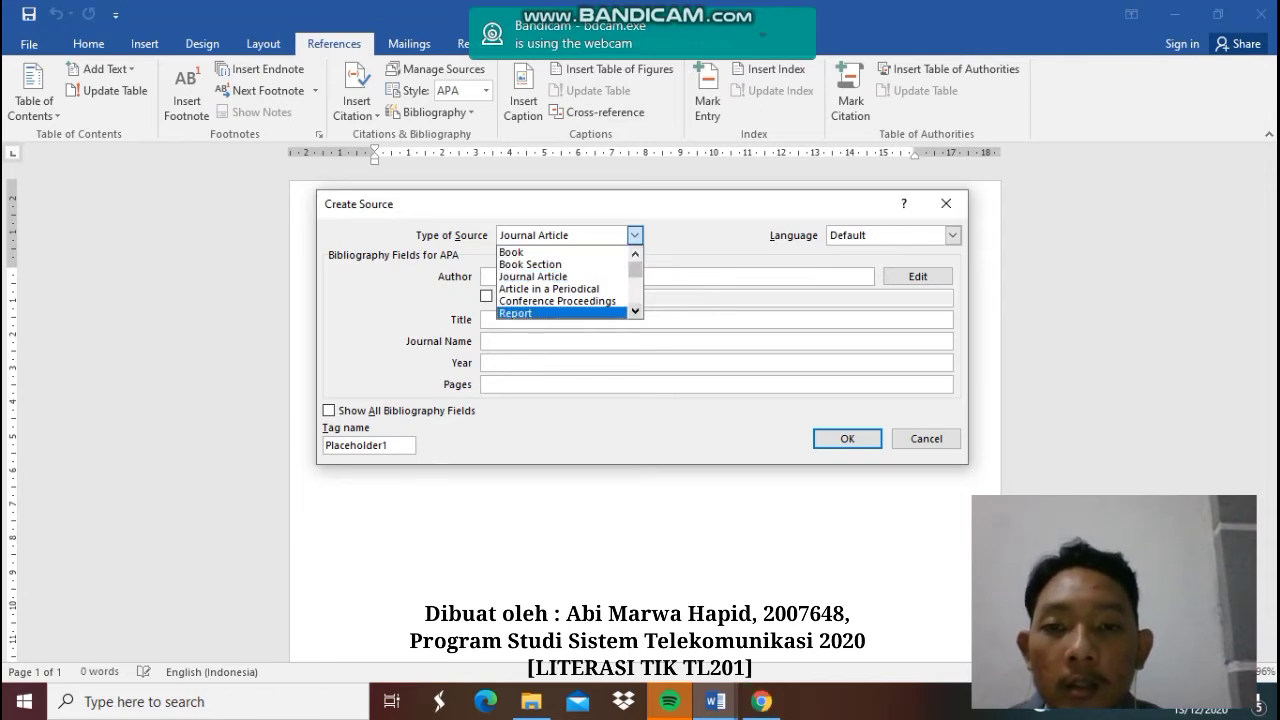
{"action": "scroll", "coordinate": [568, 282], "scroll_direction": "down", "scroll_amount": 2}
{"action": "scroll", "coordinate": [568, 282], "scroll_direction": "down", "scroll_amount": 4}
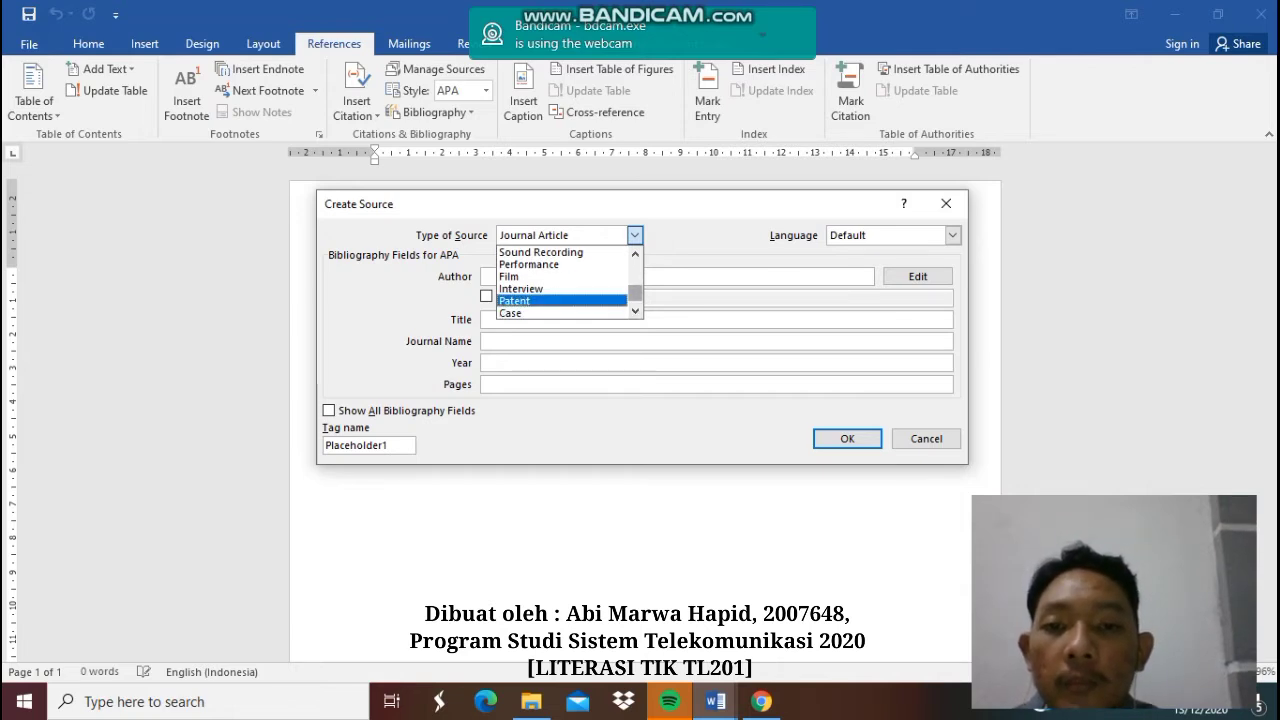
{"action": "scroll", "coordinate": [568, 300], "scroll_direction": "up", "scroll_amount": 6}
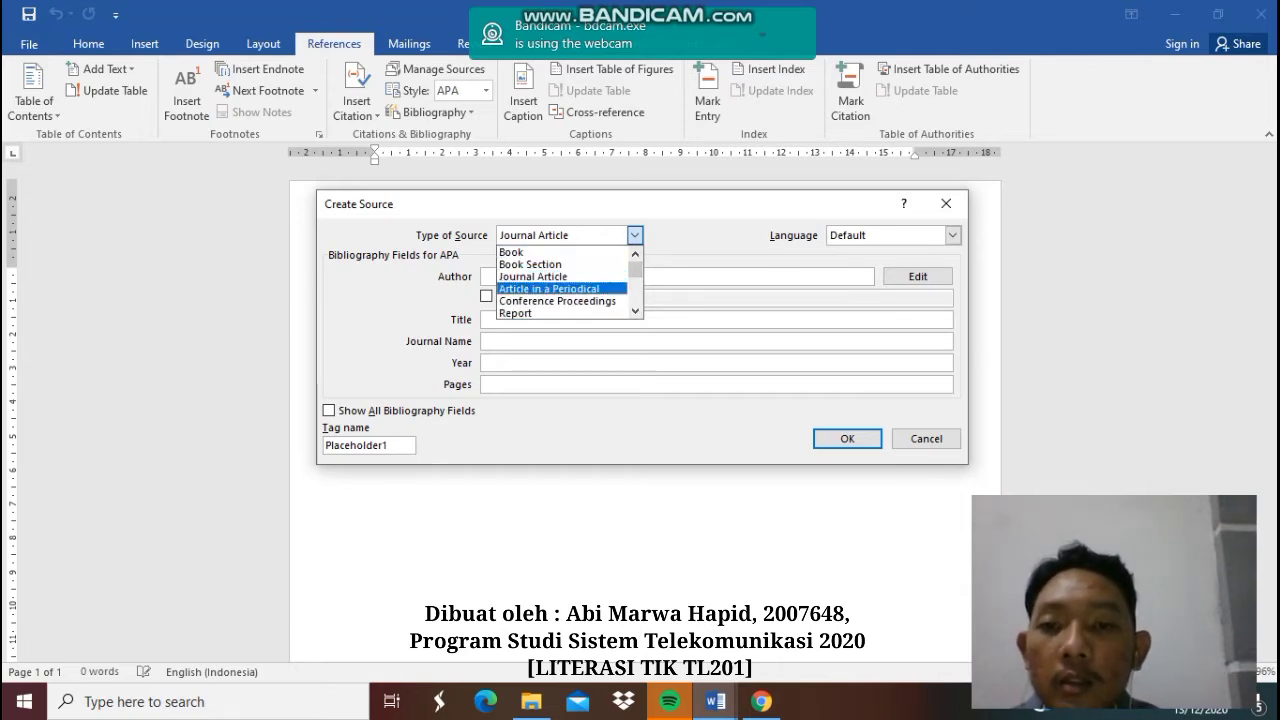
{"action": "left_click", "coordinate": [562, 276]}
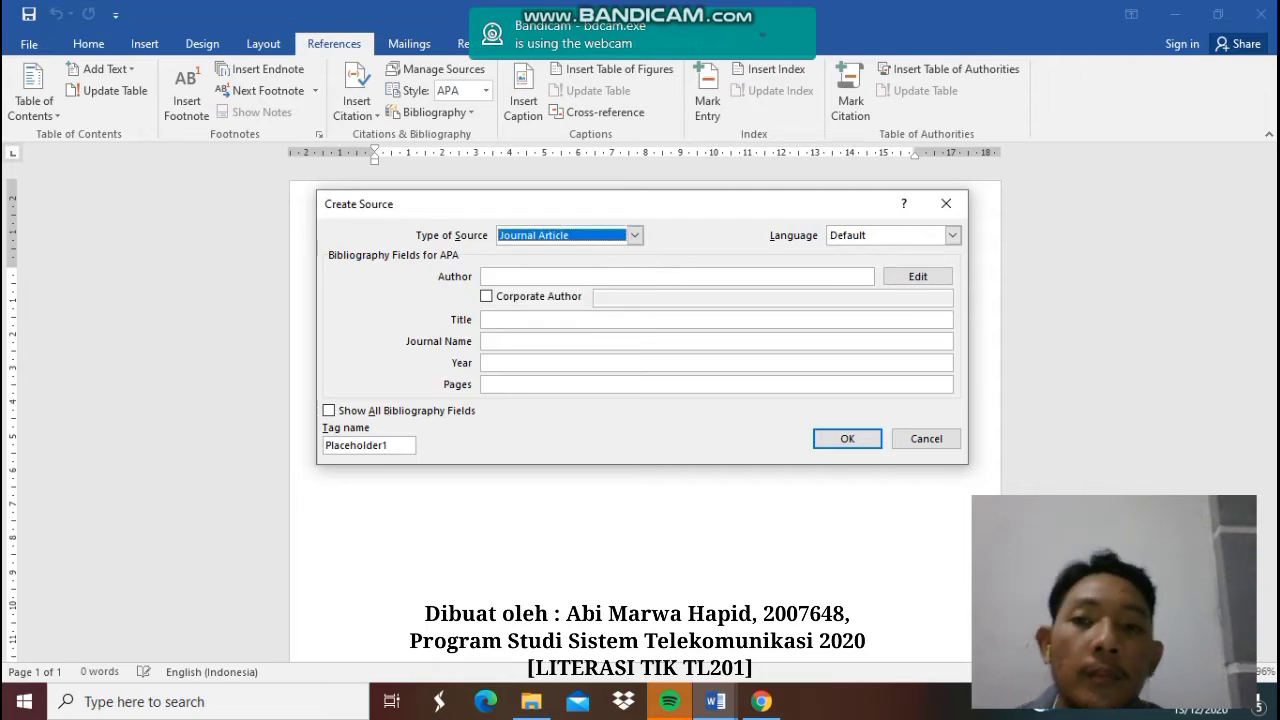
{"action": "left_click", "coordinate": [562, 276]}
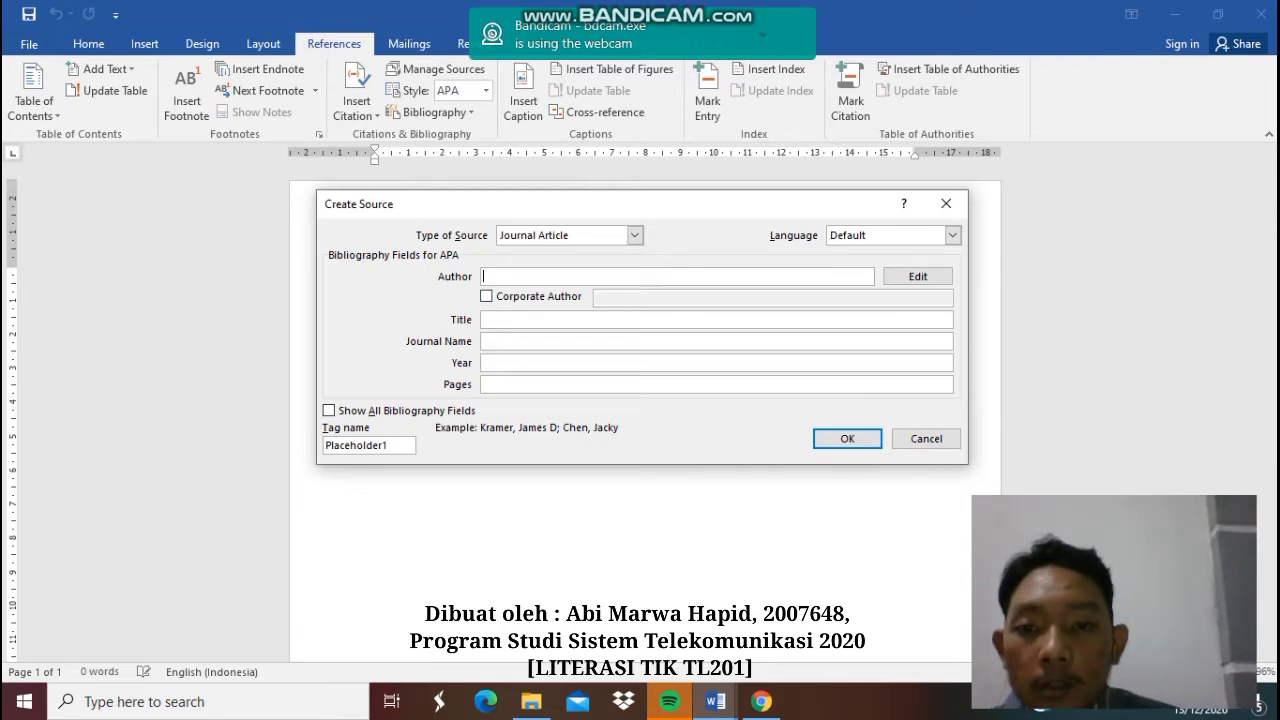
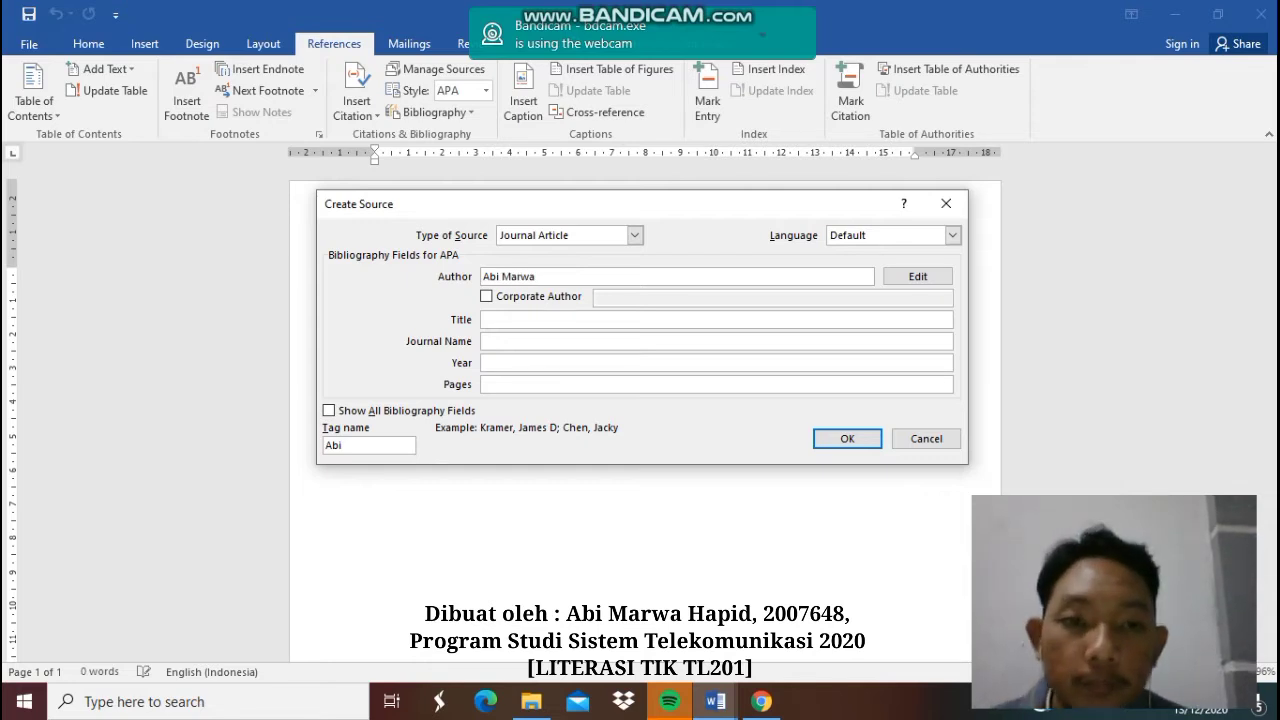
- Enter the author's full name in the Author field and open the Edit Name dialog
{"action": "left_click", "coordinate": [918, 276]}
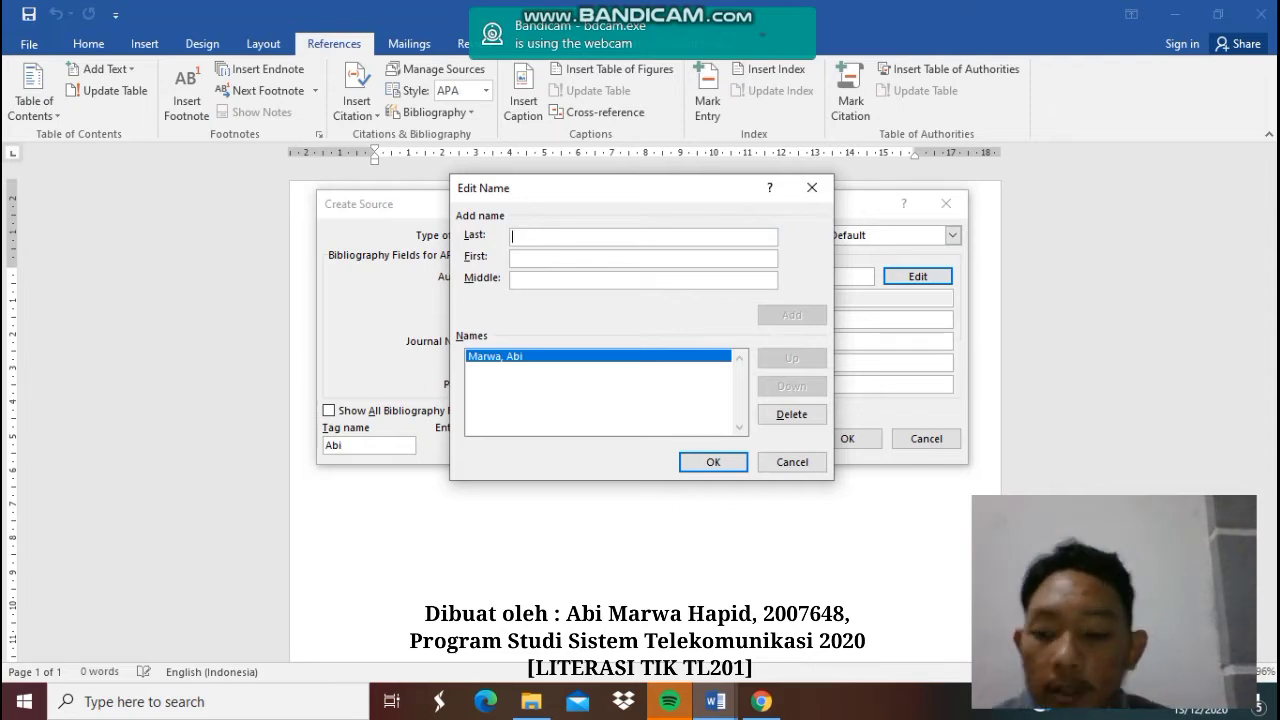
- Add a second author with separate last and first names, then confirm the two-author list
{"action": "type", "text": "Ab"}
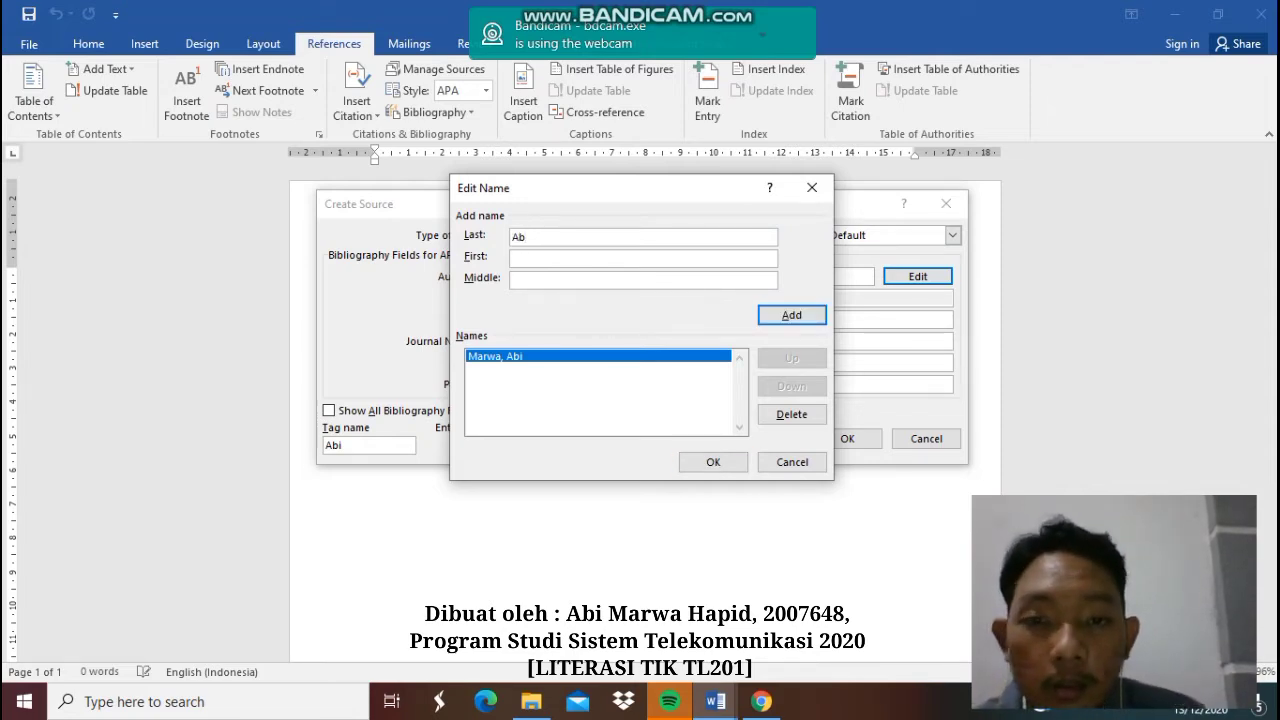
{"action": "key", "text": "BackSpace"}
{"action": "key", "text": "BackSpace"}
{"action": "type", "text": "Hap"}
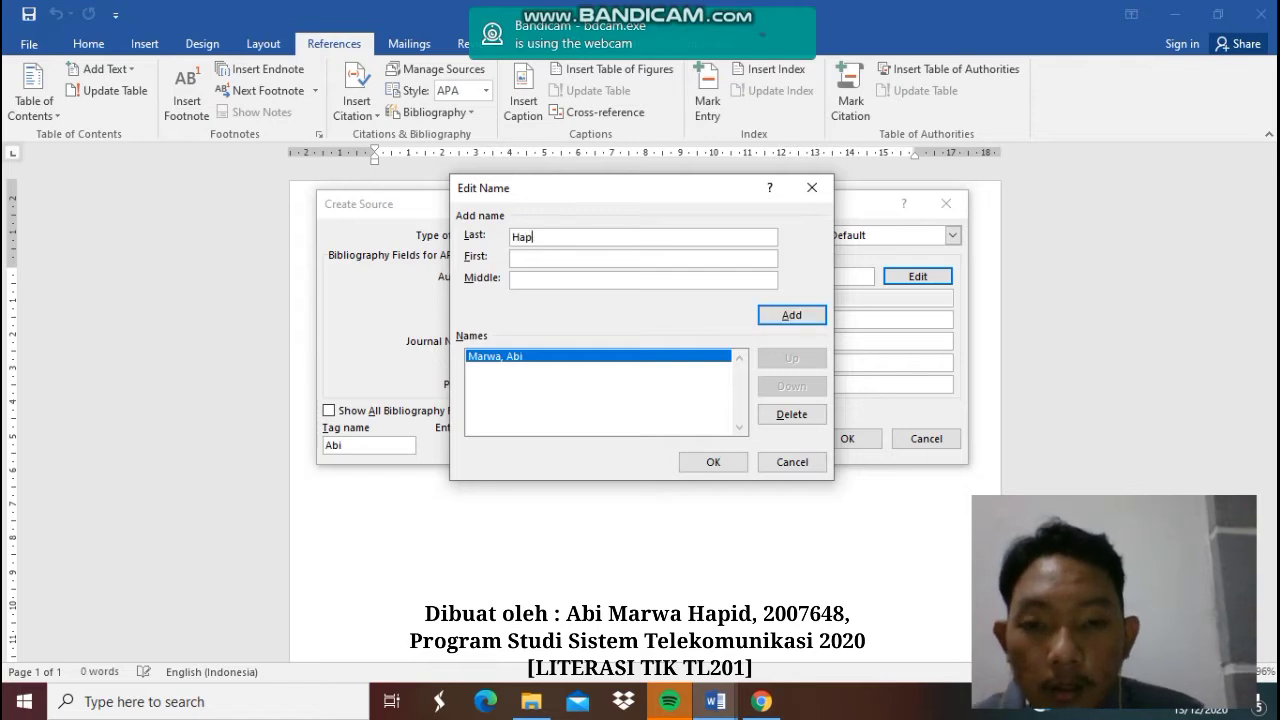
{"action": "type", "text": "id"}
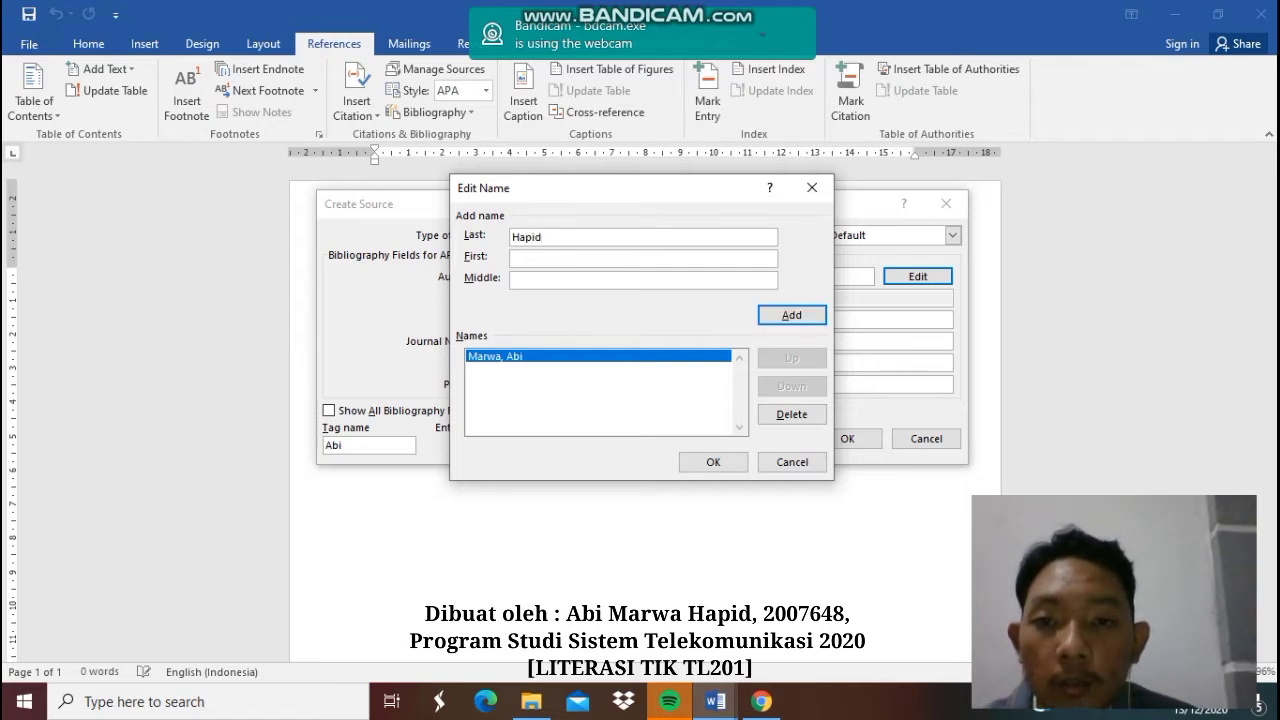
{"action": "key", "text": "Tab"}
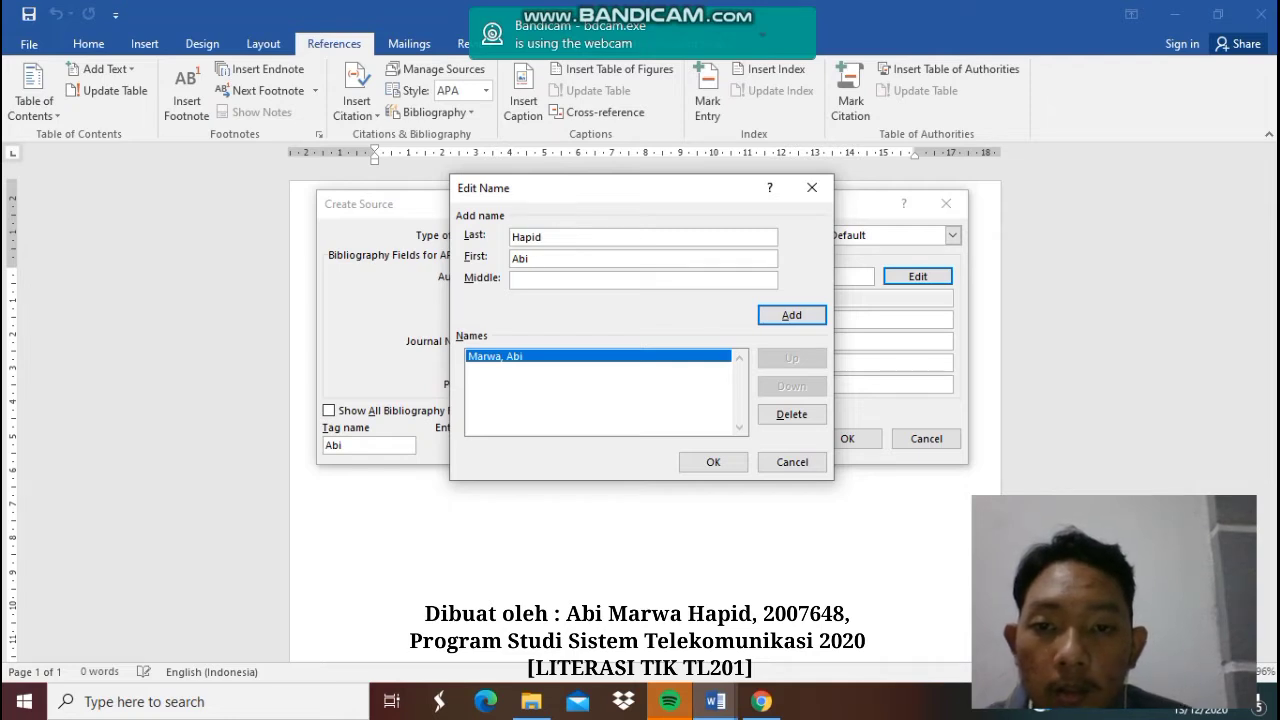
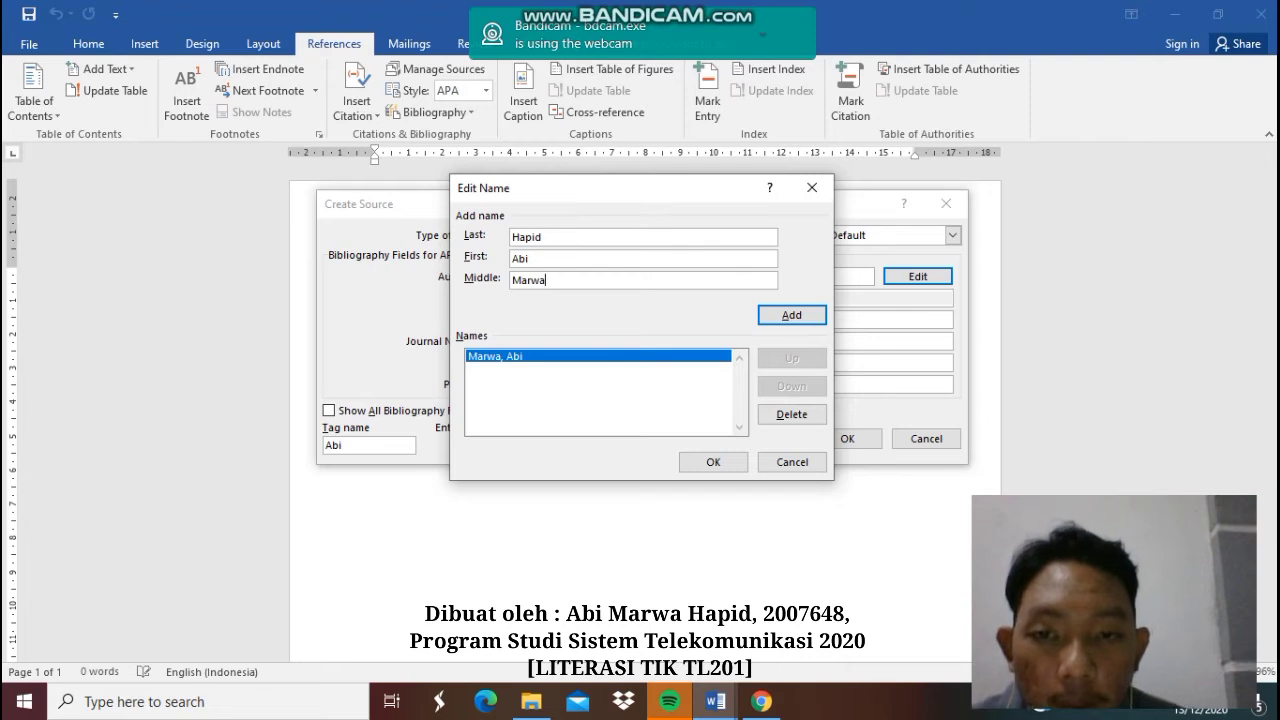
{"action": "key", "text": "Return"}
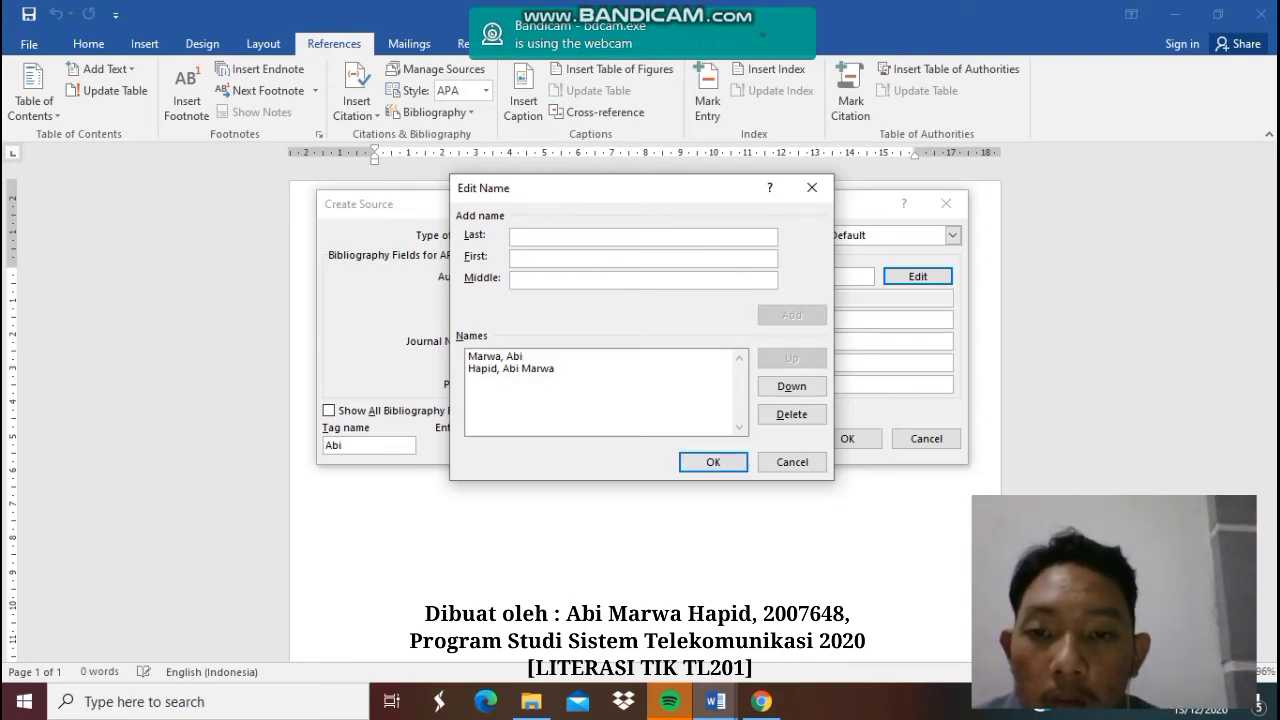
{"action": "left_click", "coordinate": [511, 369]}
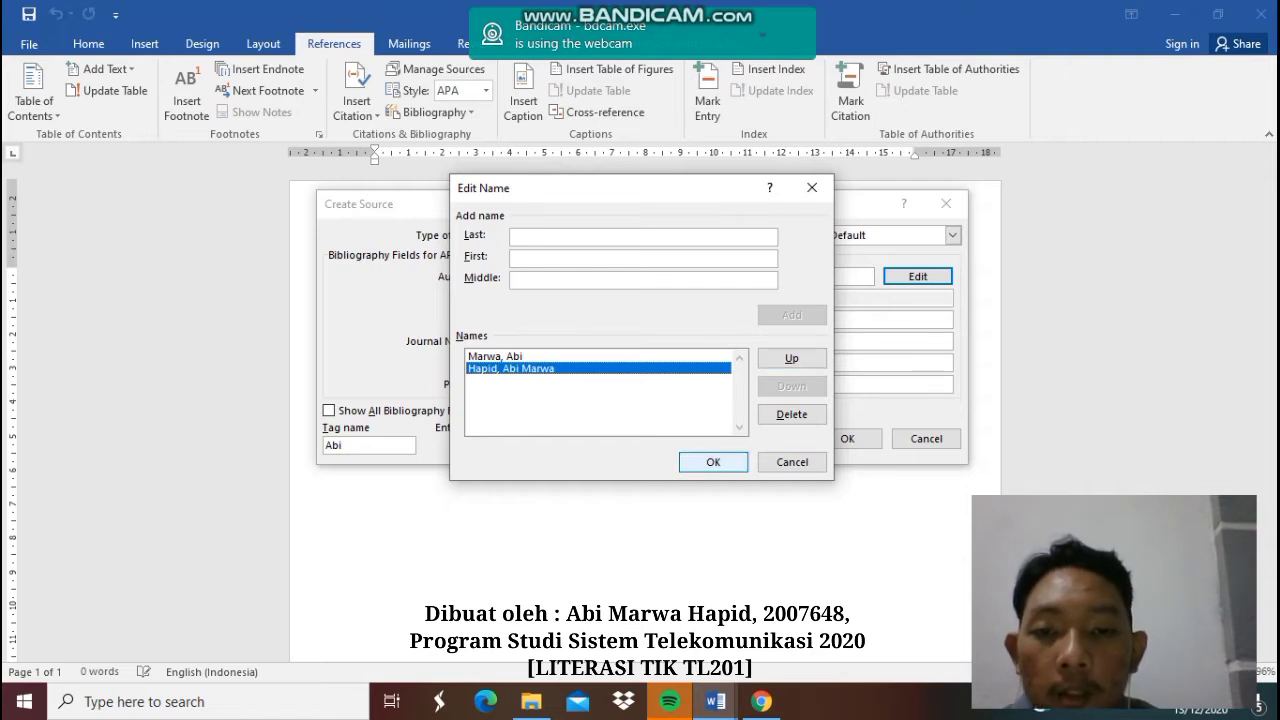
{"action": "key", "text": "Return"}
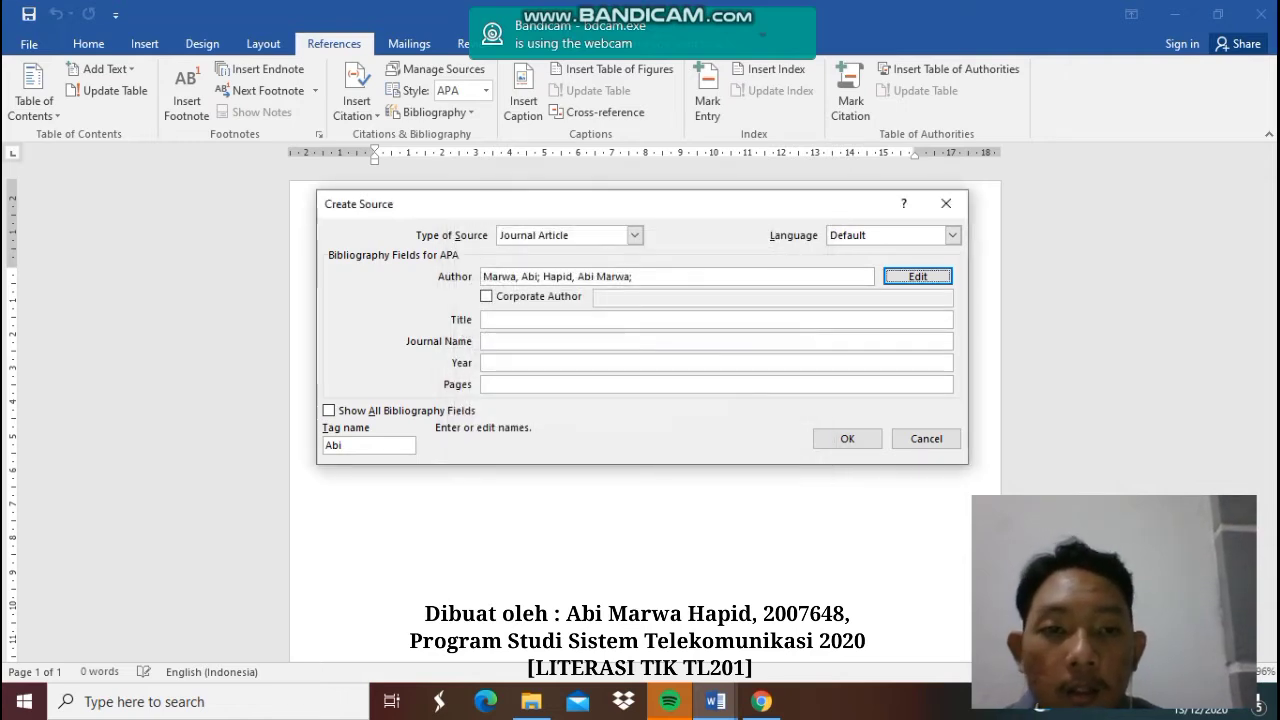
{"action": "key", "text": "Tab"}
{"action": "key", "text": "space"}
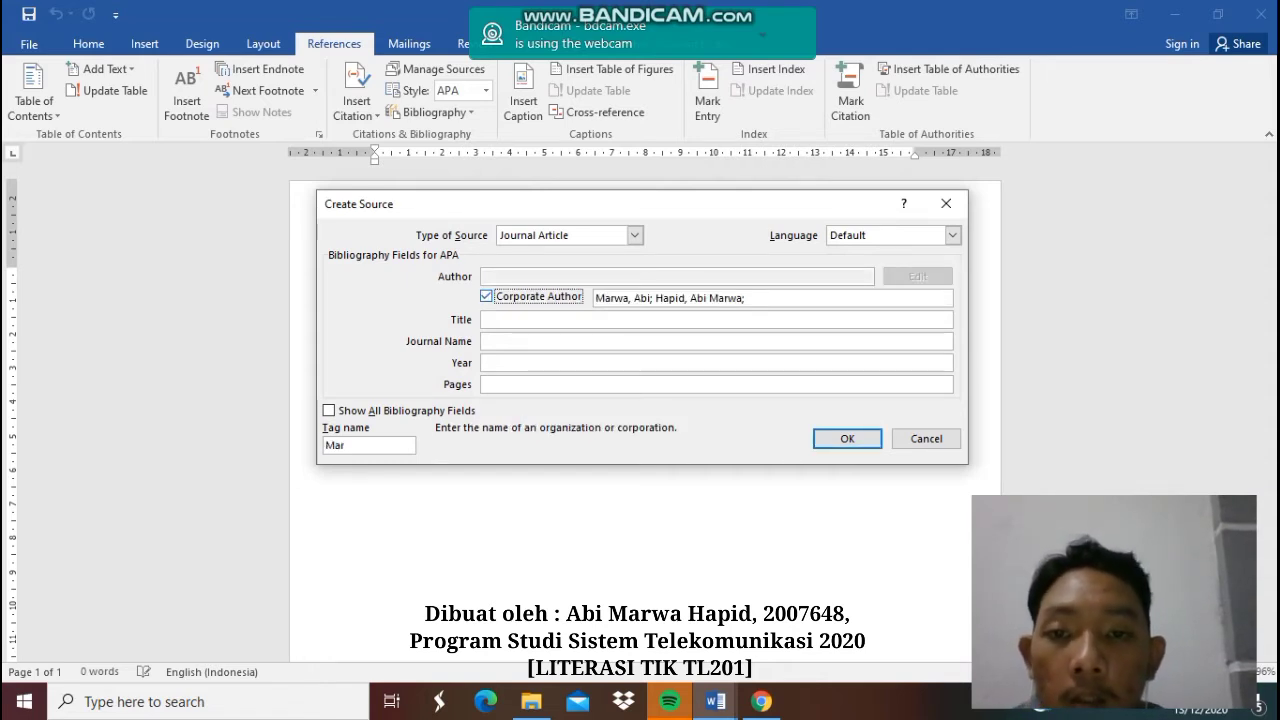
{"action": "key", "text": "space"}
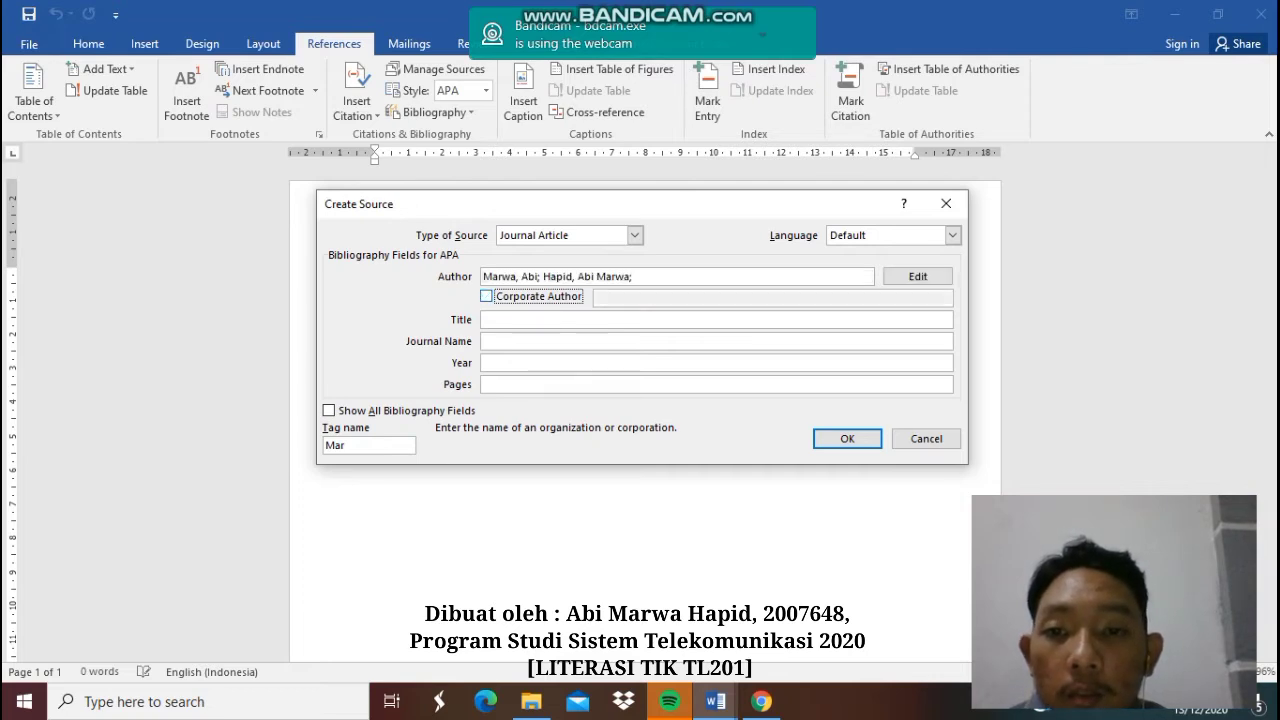
{"action": "key", "text": "space"}
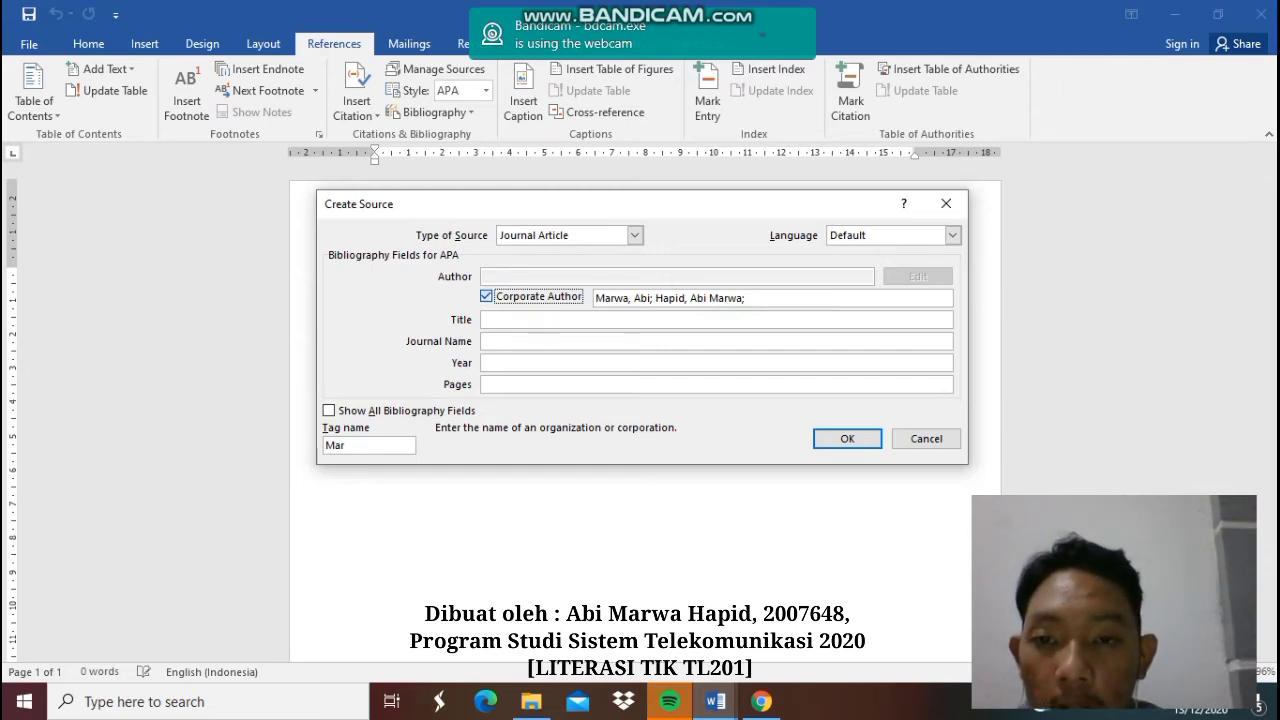
{"action": "key", "text": "space"}
{"action": "key", "text": "Tab"}
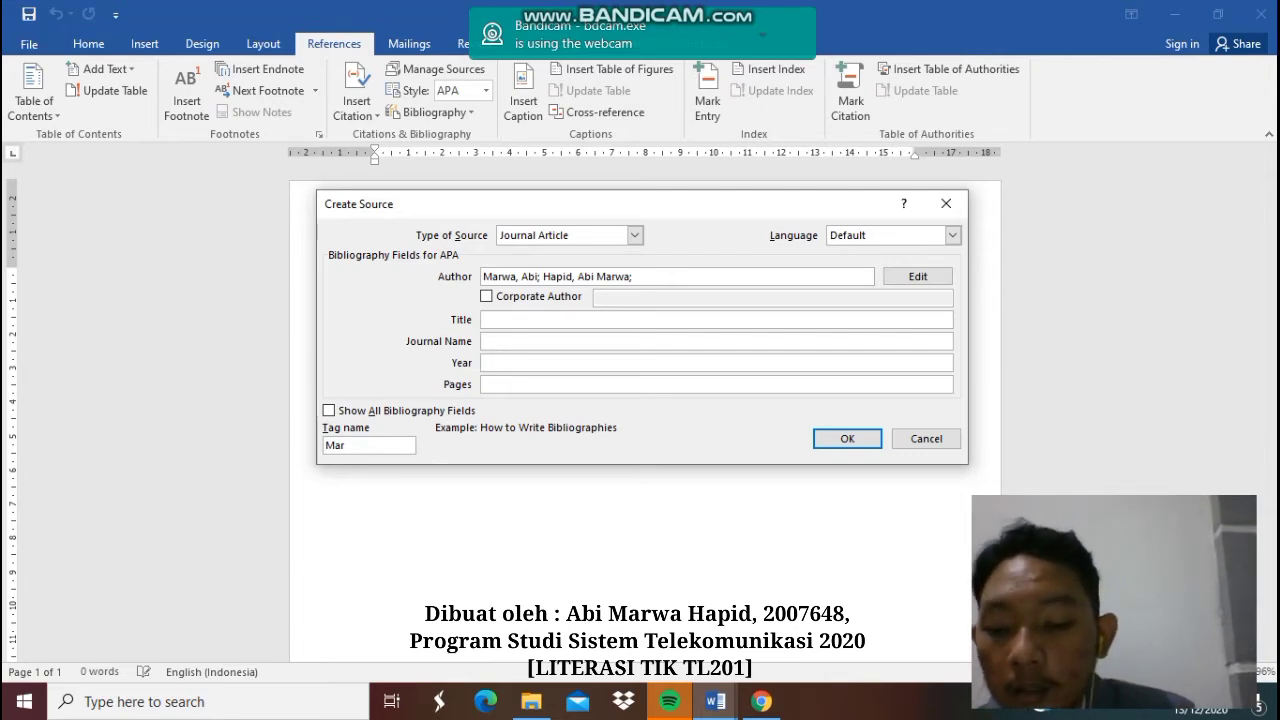
- Fill in title 'Book of Eli', year 2020 and pages 13, leaving journal name blank, and confirm
{"action": "type", "text": "Book"}
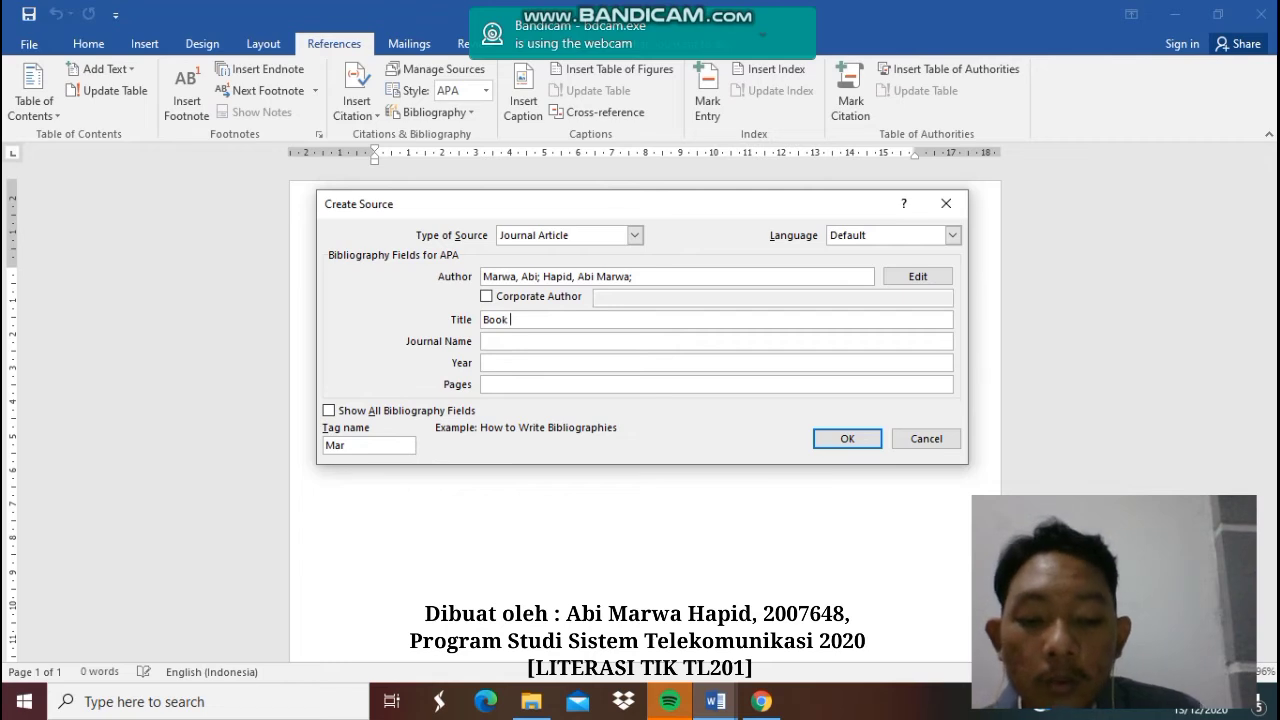
{"action": "type", "text": " of "}
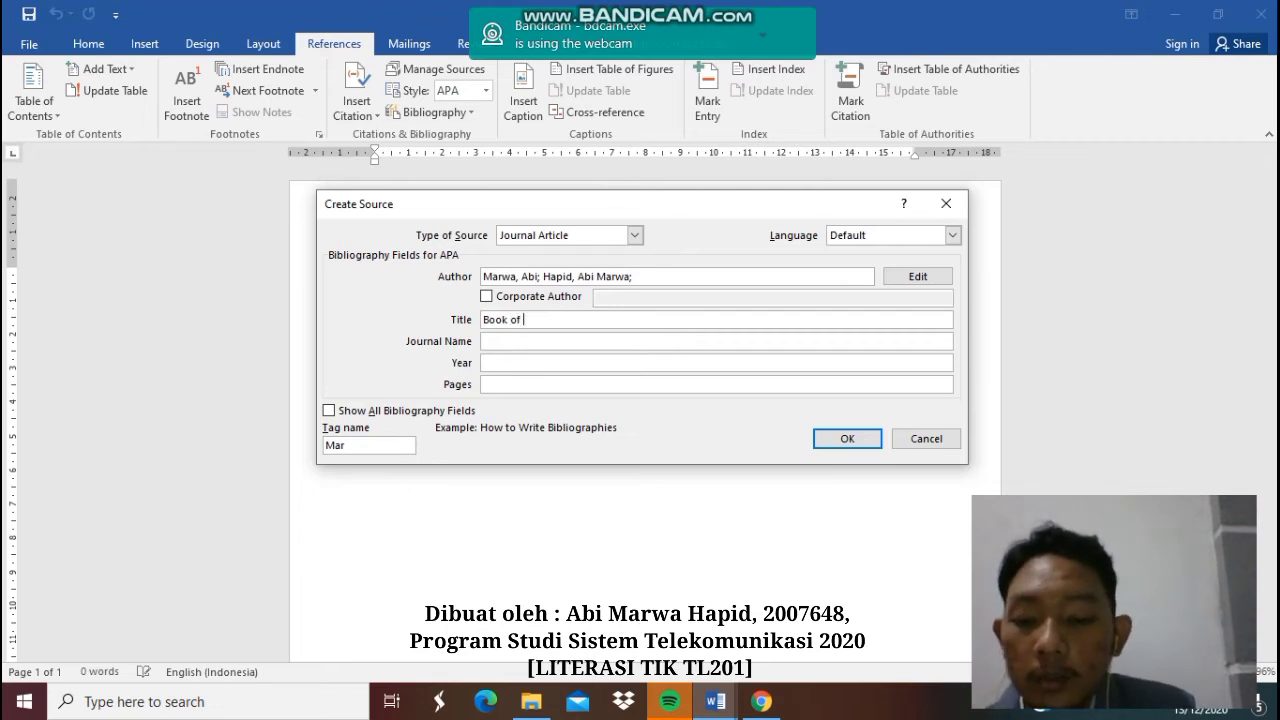
{"action": "type", "text": "Eli"}
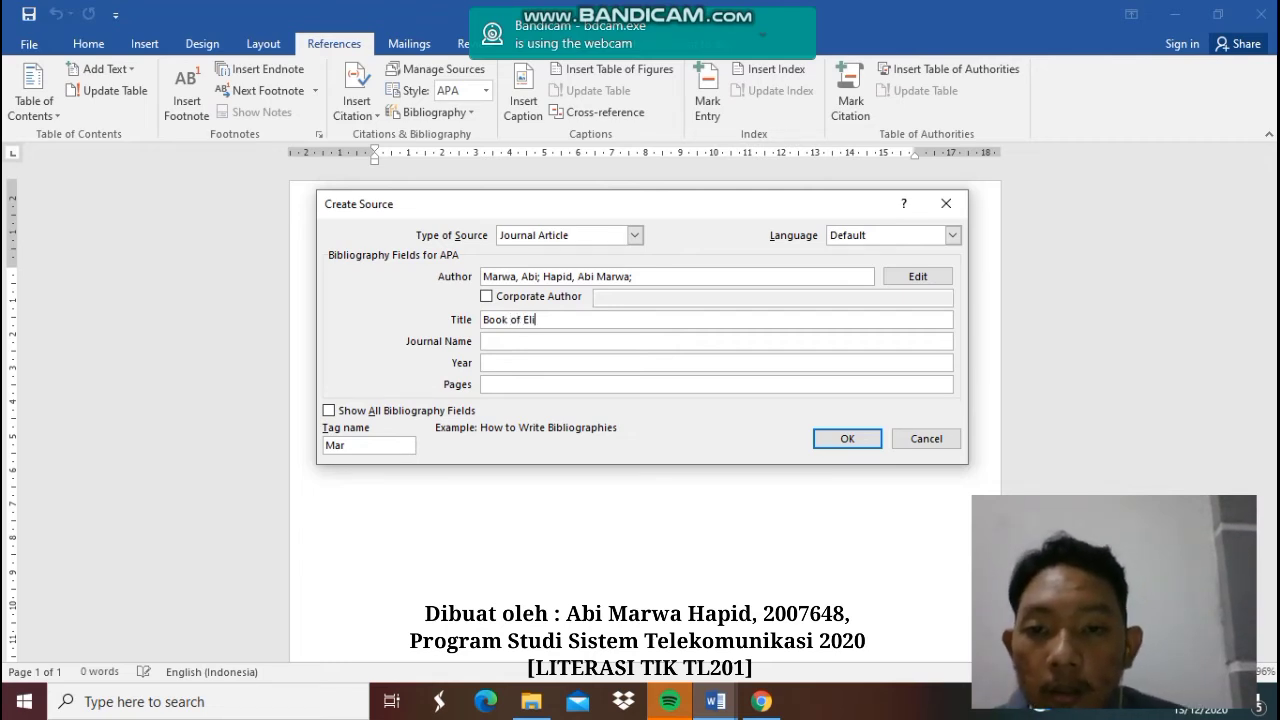
{"action": "key", "text": "Tab"}
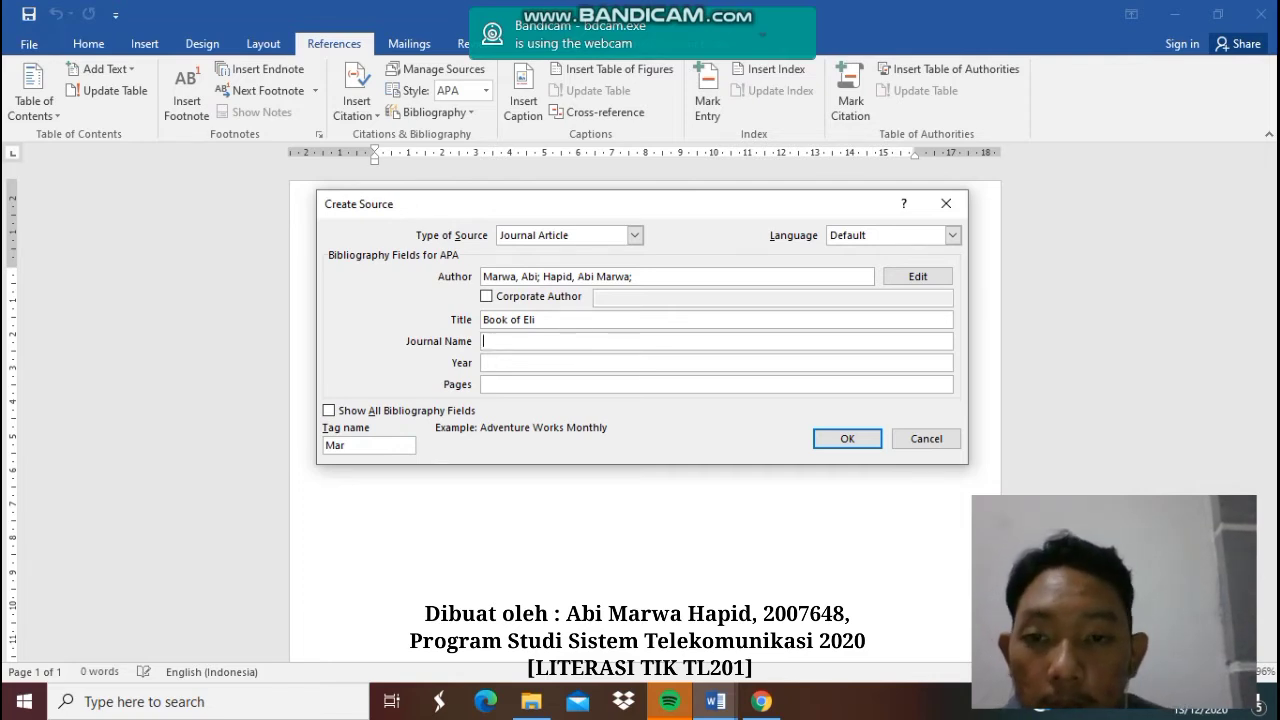
{"action": "key", "text": "Tab"}
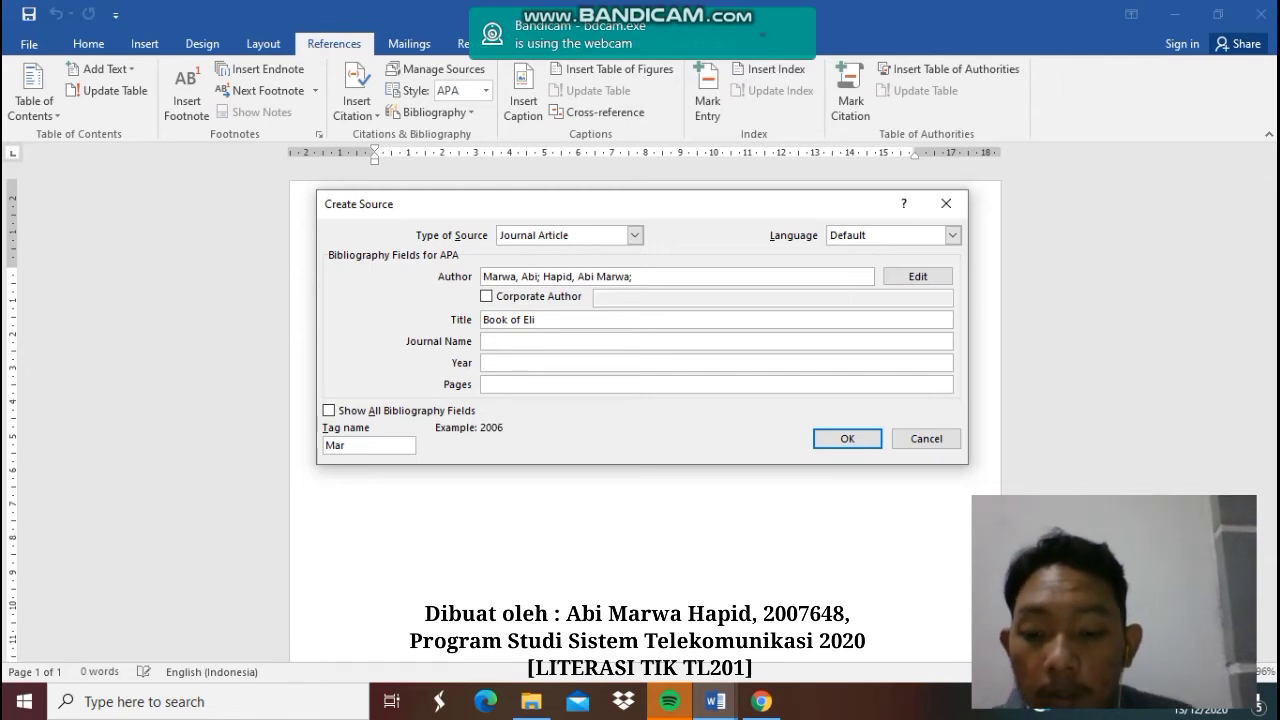
{"action": "type", "text": "2020"}
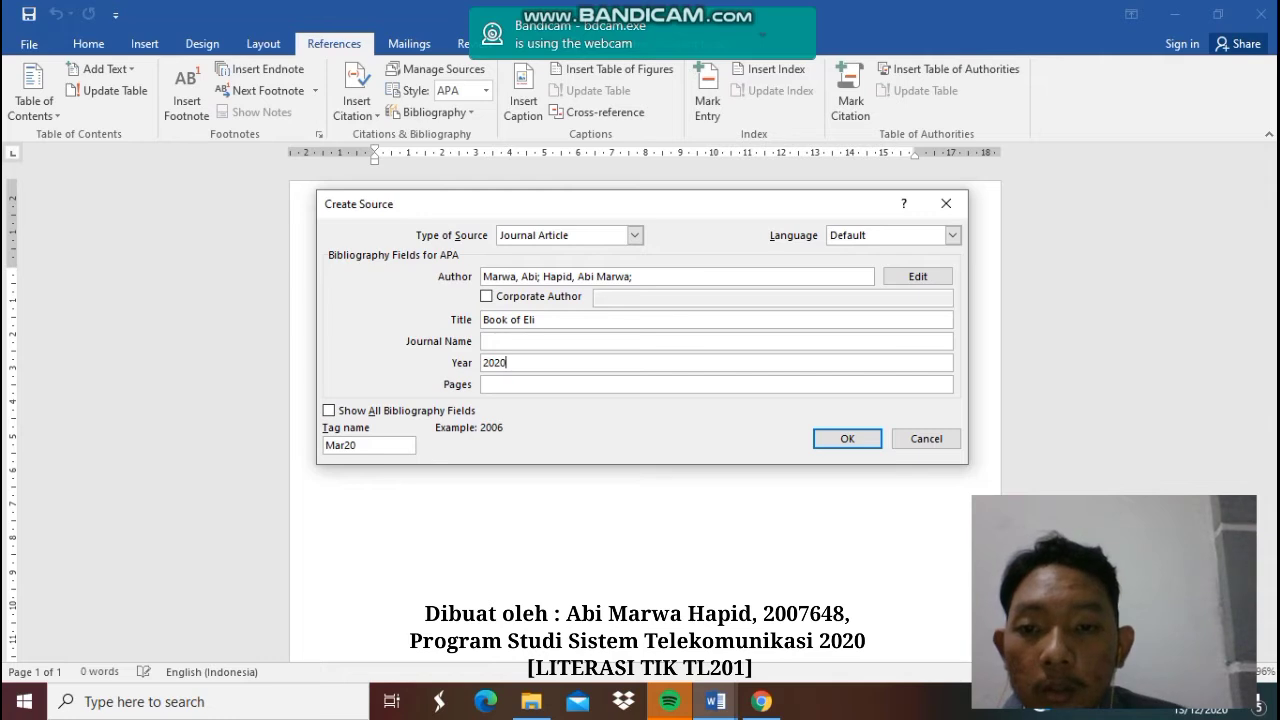
{"action": "key", "text": "Tab"}
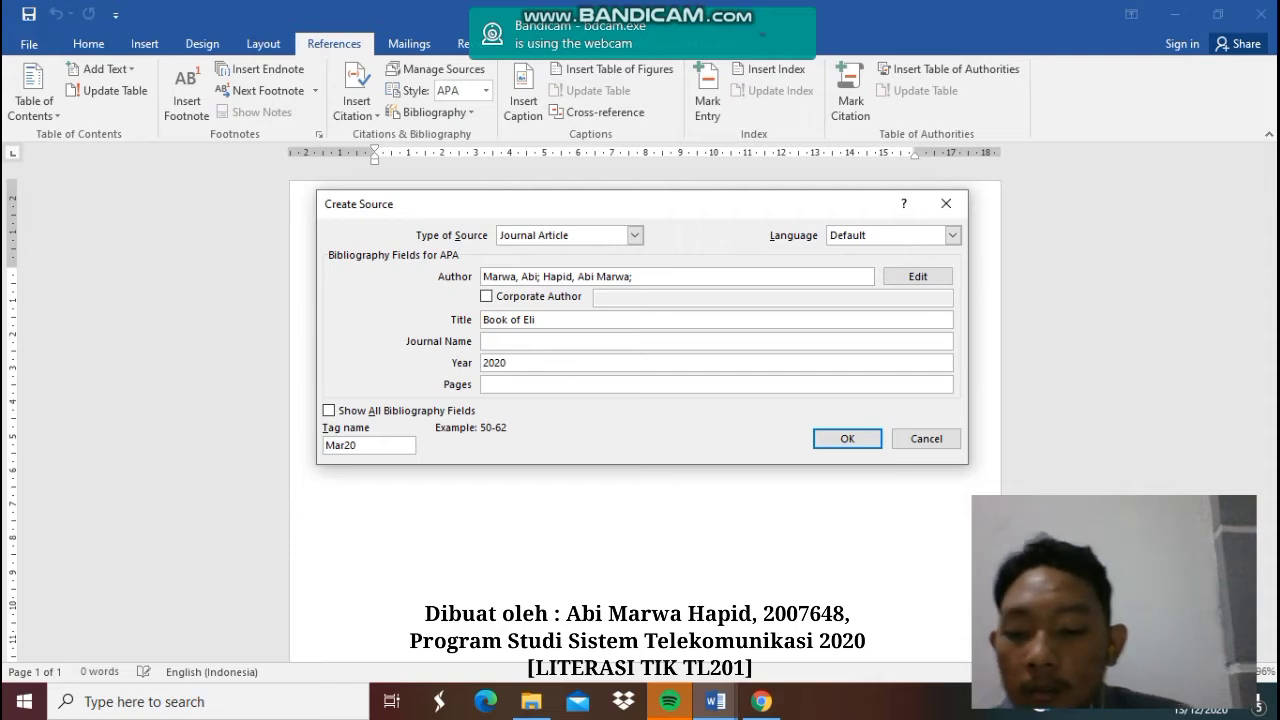
{"action": "type", "text": "13"}
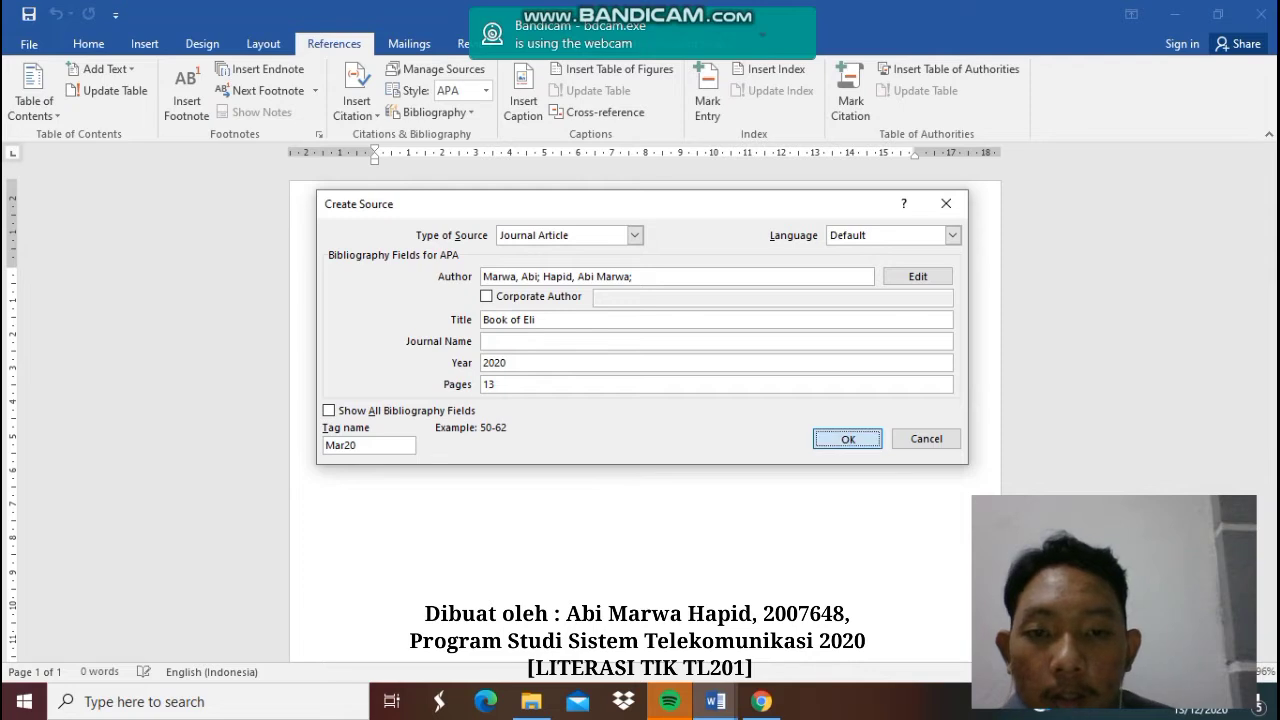
{"action": "key", "text": "Return"}
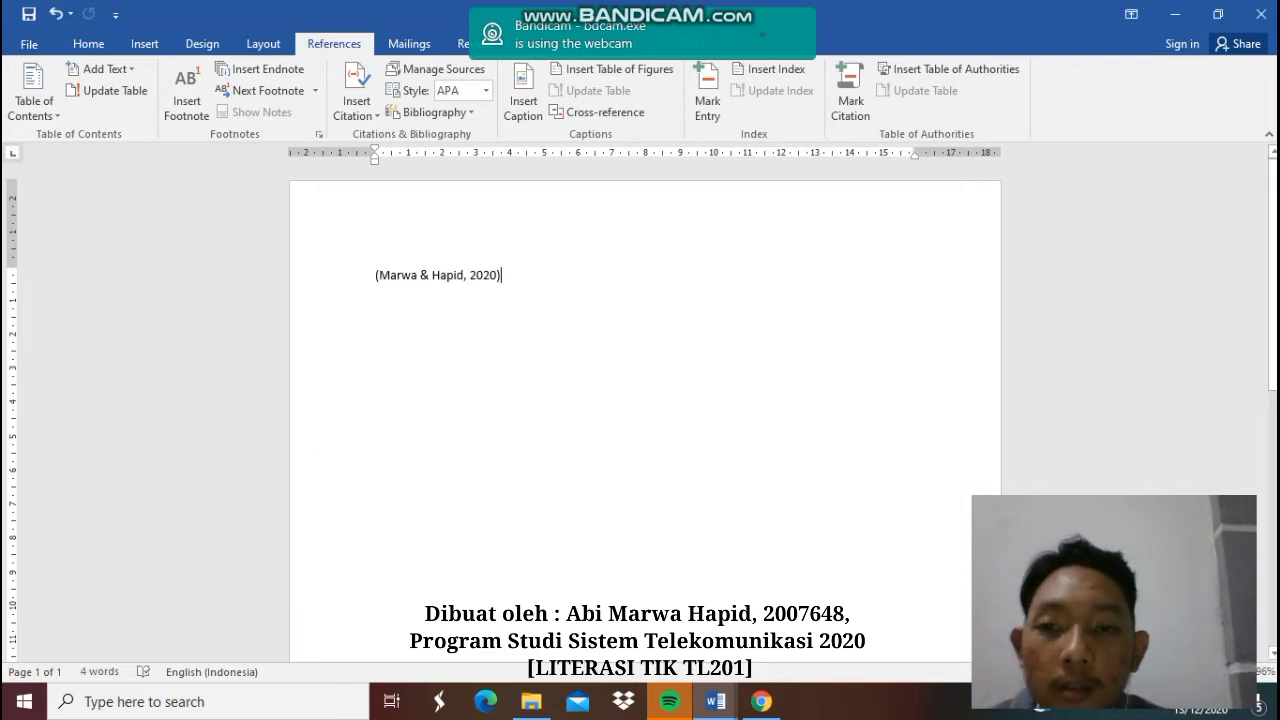
{"action": "left_click", "coordinate": [352, 276]}
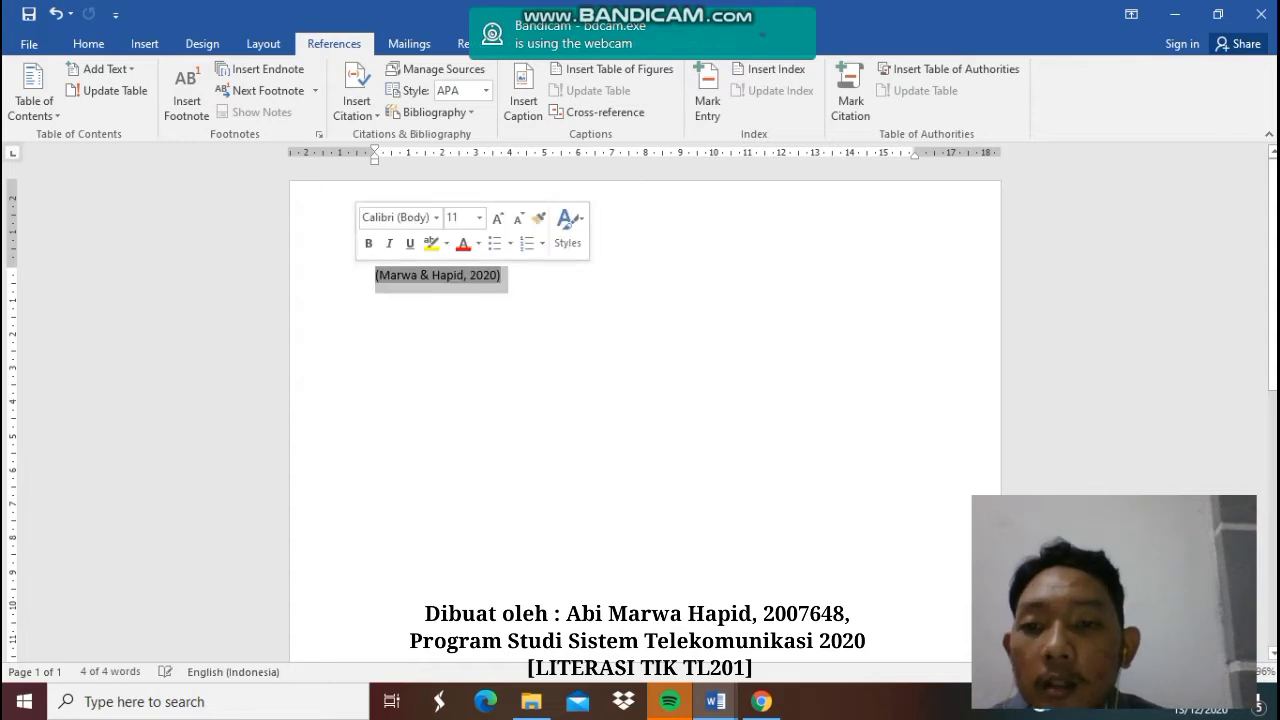
{"action": "left_click", "coordinate": [376, 277]}
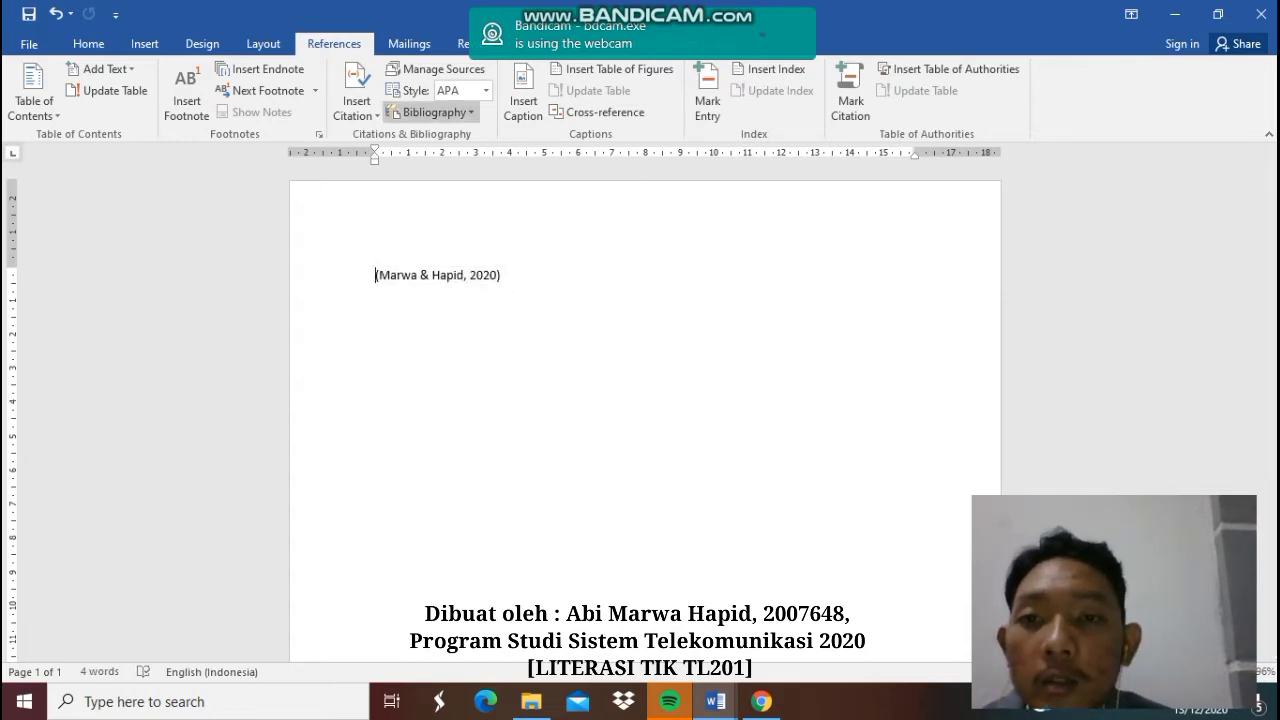
{"action": "left_click", "coordinate": [485, 90]}
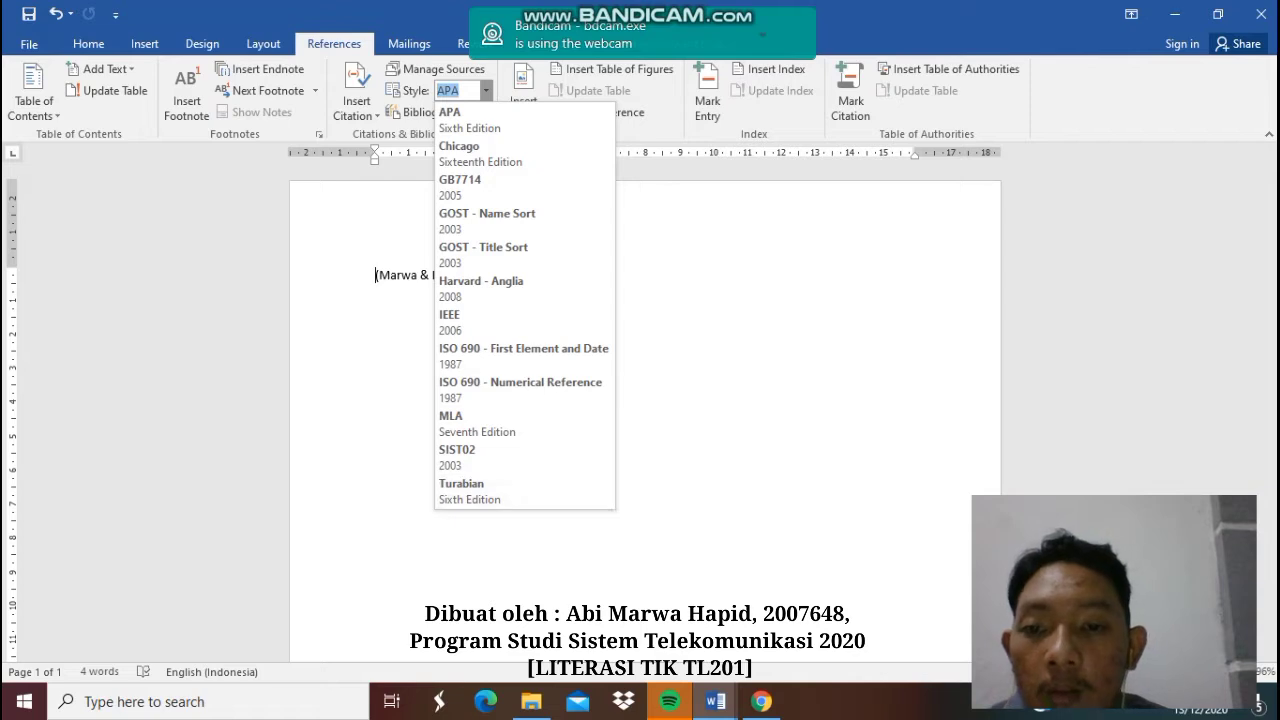
{"action": "key", "text": "Escape"}
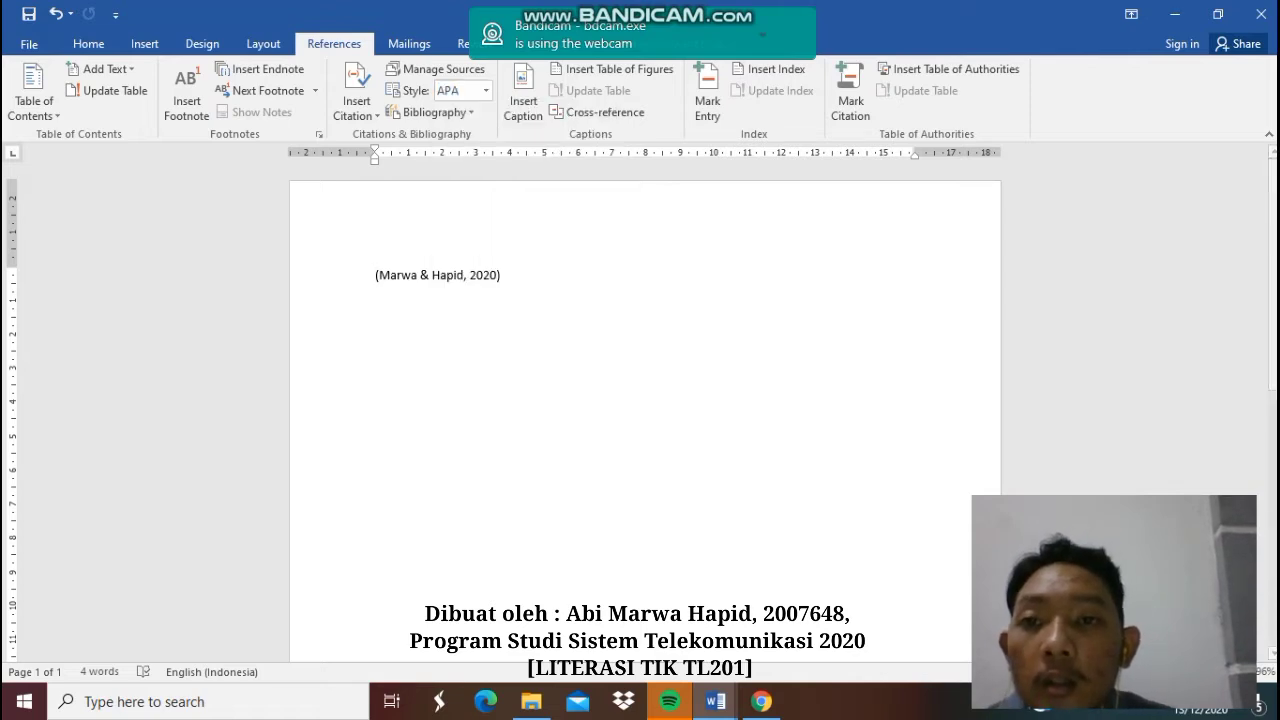
{"action": "triple_click", "coordinate": [380, 275]}
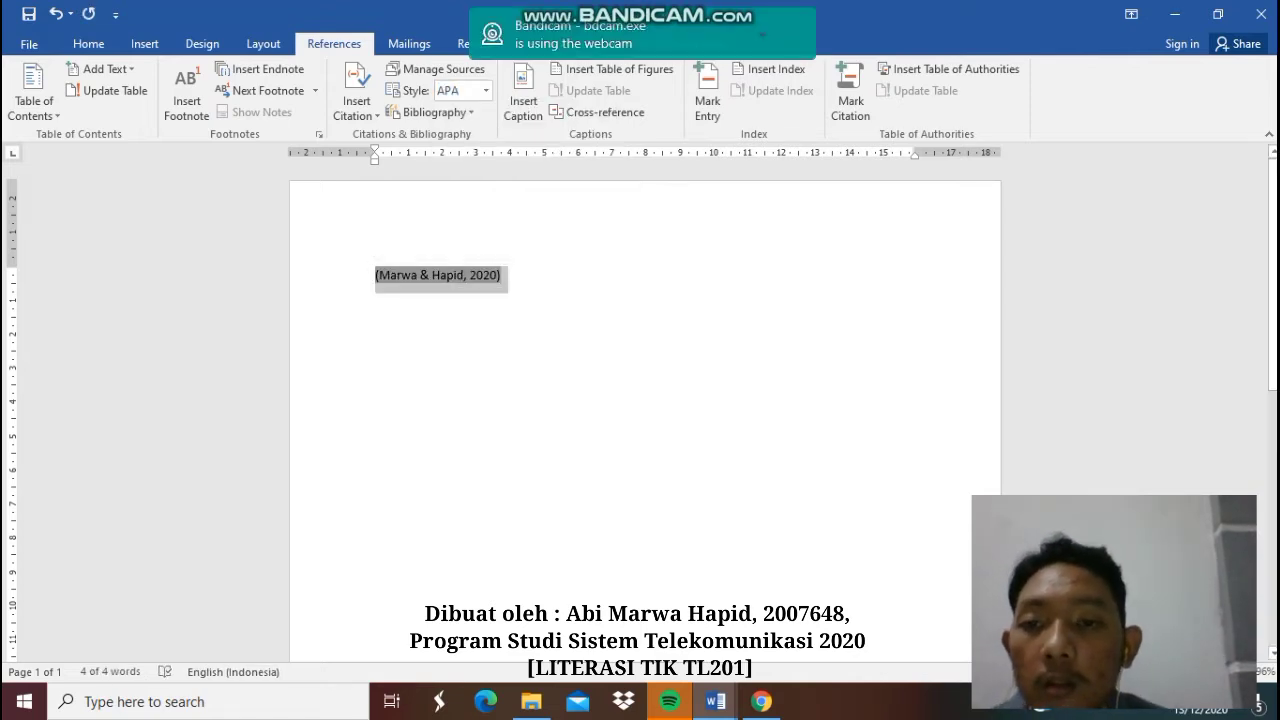
{"action": "left_click", "coordinate": [502, 275]}
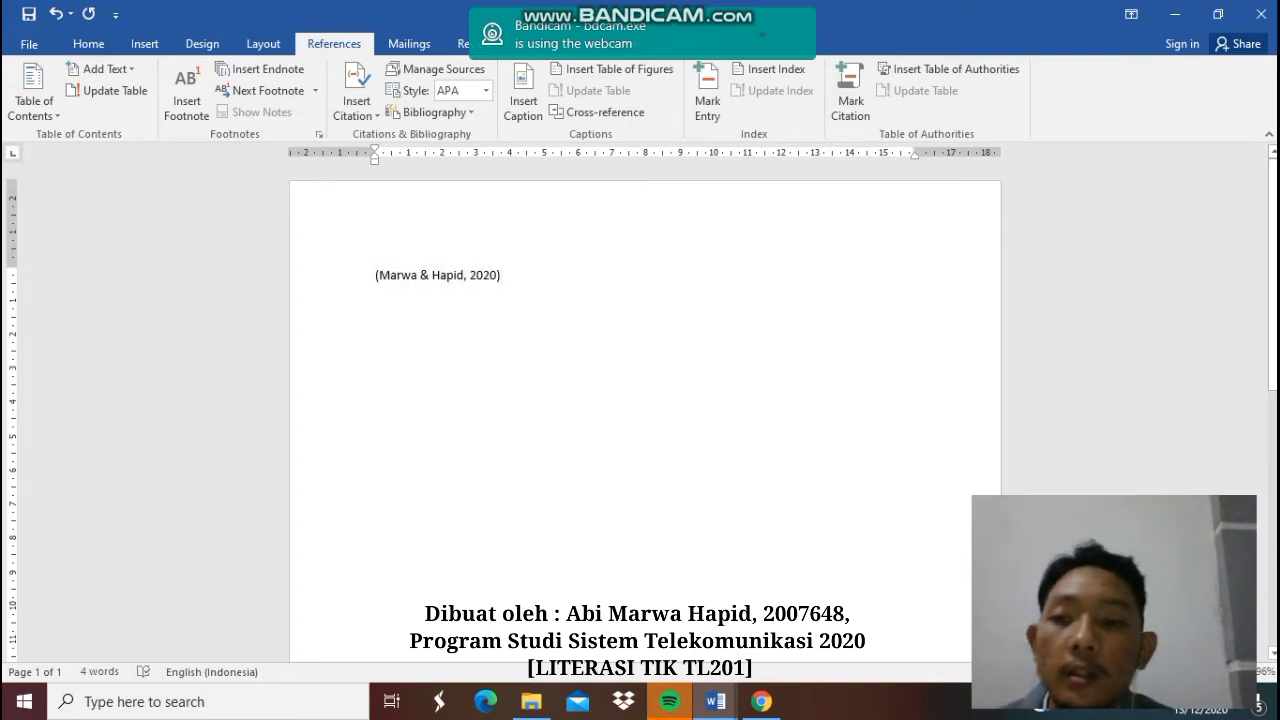
{"action": "triple_click", "coordinate": [380, 275]}
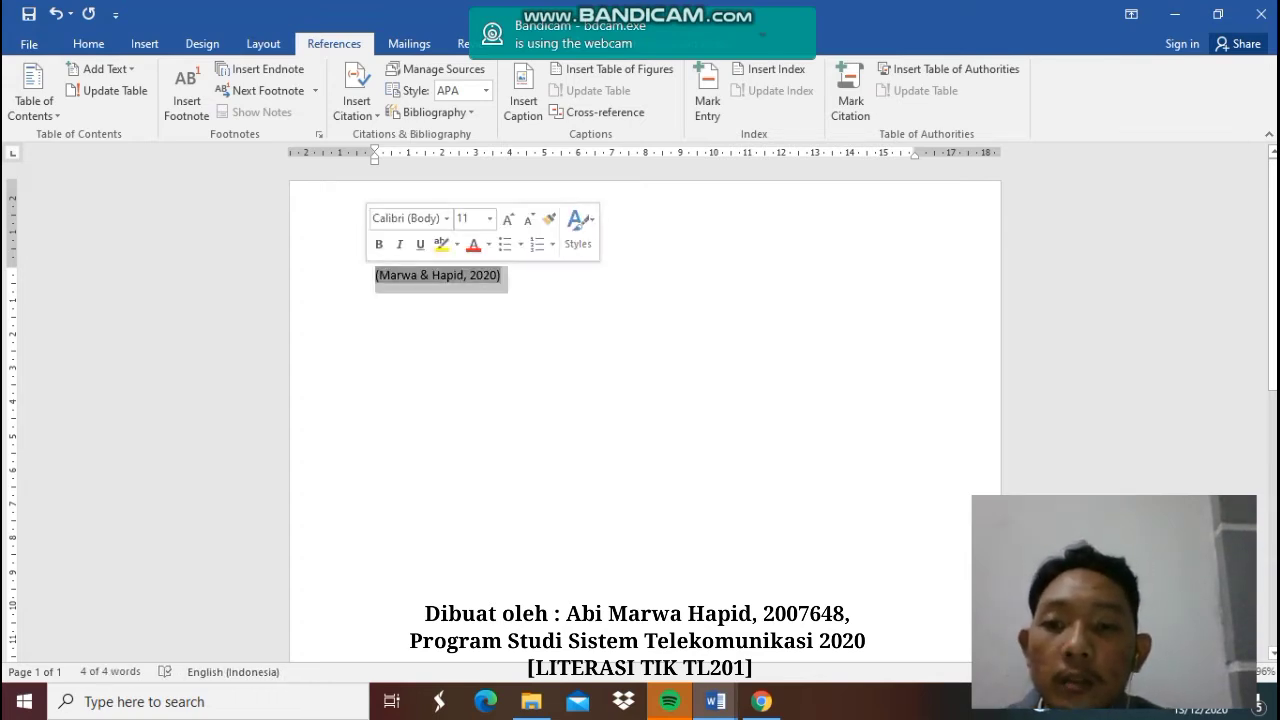
{"action": "left_click", "coordinate": [502, 275]}
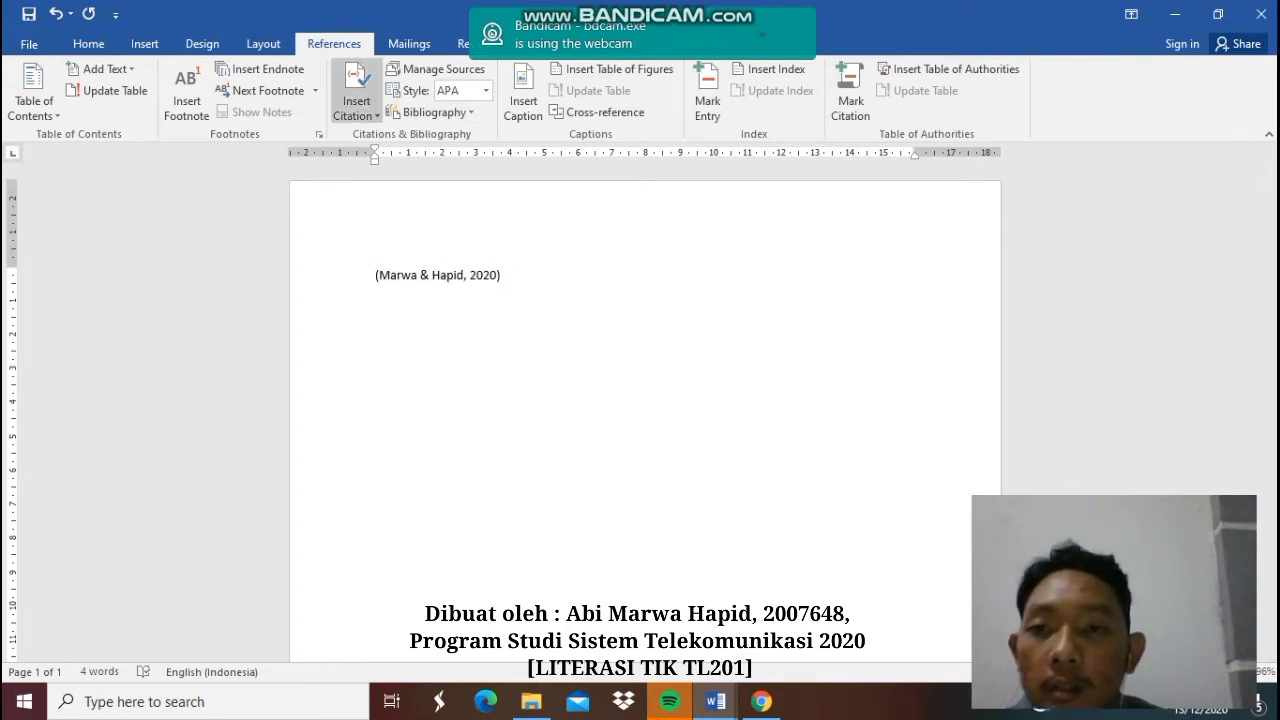
- Check Book of Eli (2020) in the Source Manager, then add a blank line after the citation
{"action": "left_click", "coordinate": [437, 69]}
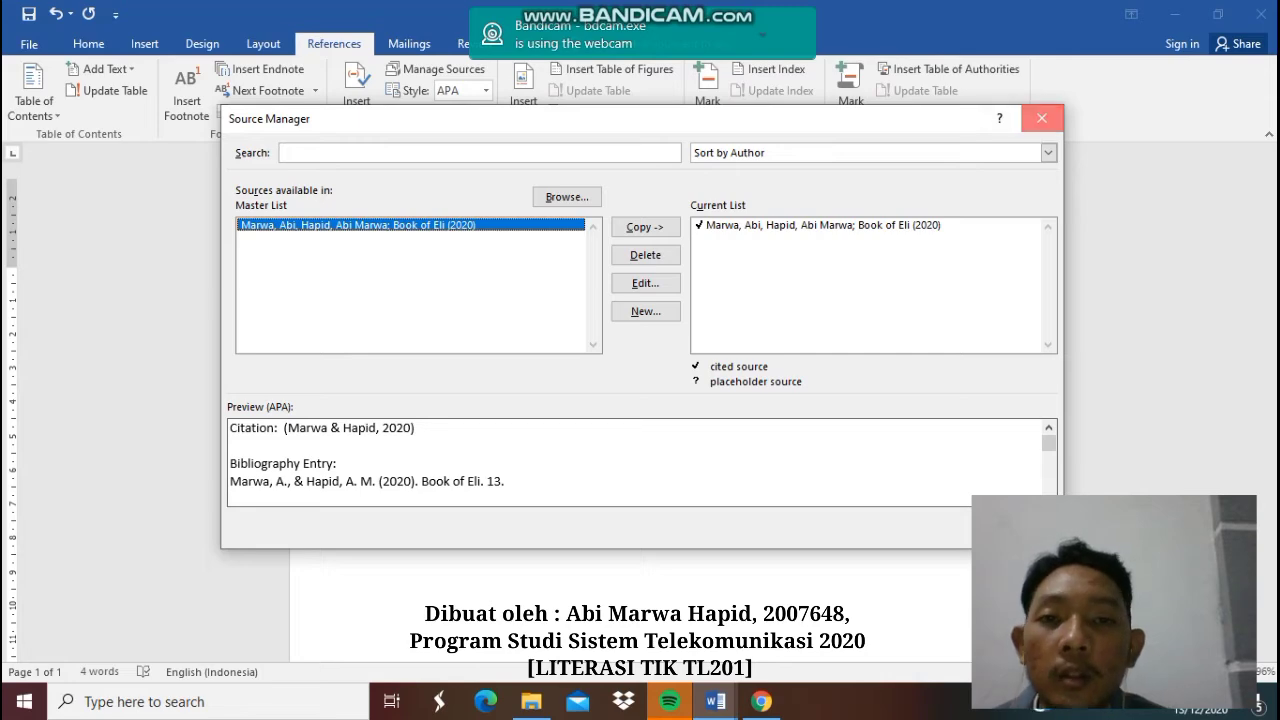
{"action": "left_click", "coordinate": [1042, 118]}
{"action": "key", "text": "Return"}
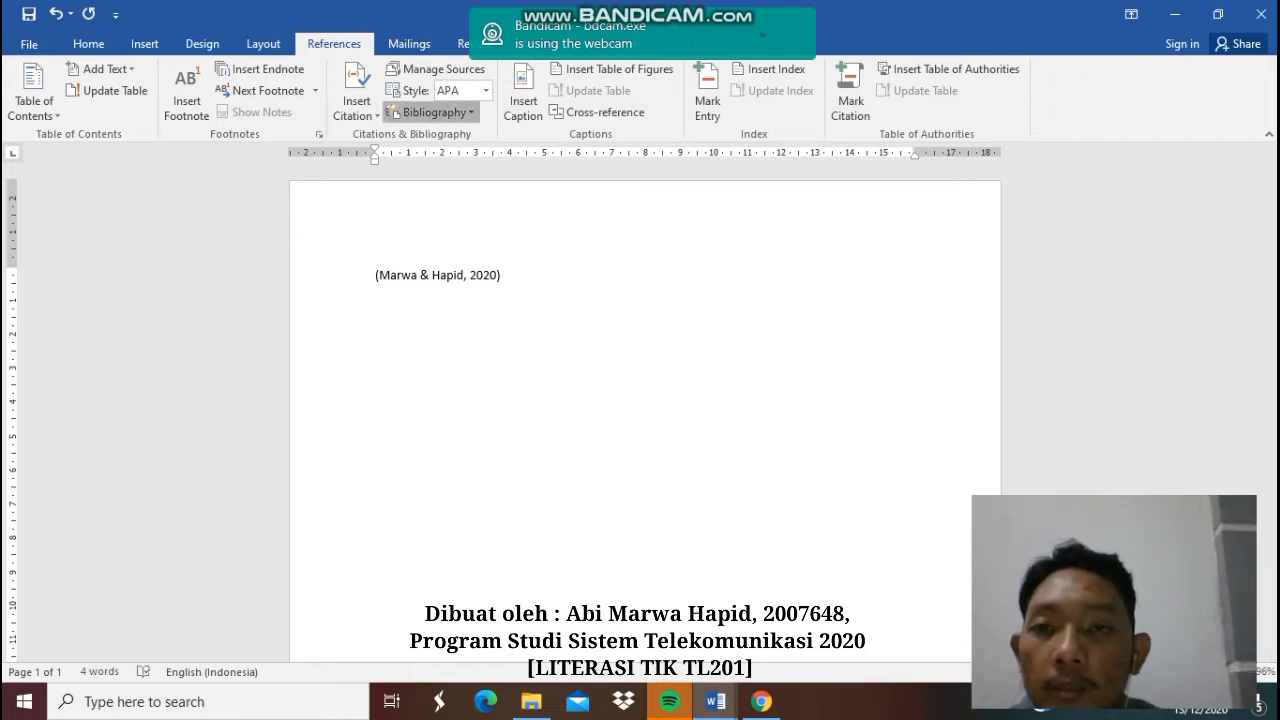
- Insert the built-in References bibliography listing Book of Eli, then open the citation Style list
{"action": "left_click", "coordinate": [430, 112]}
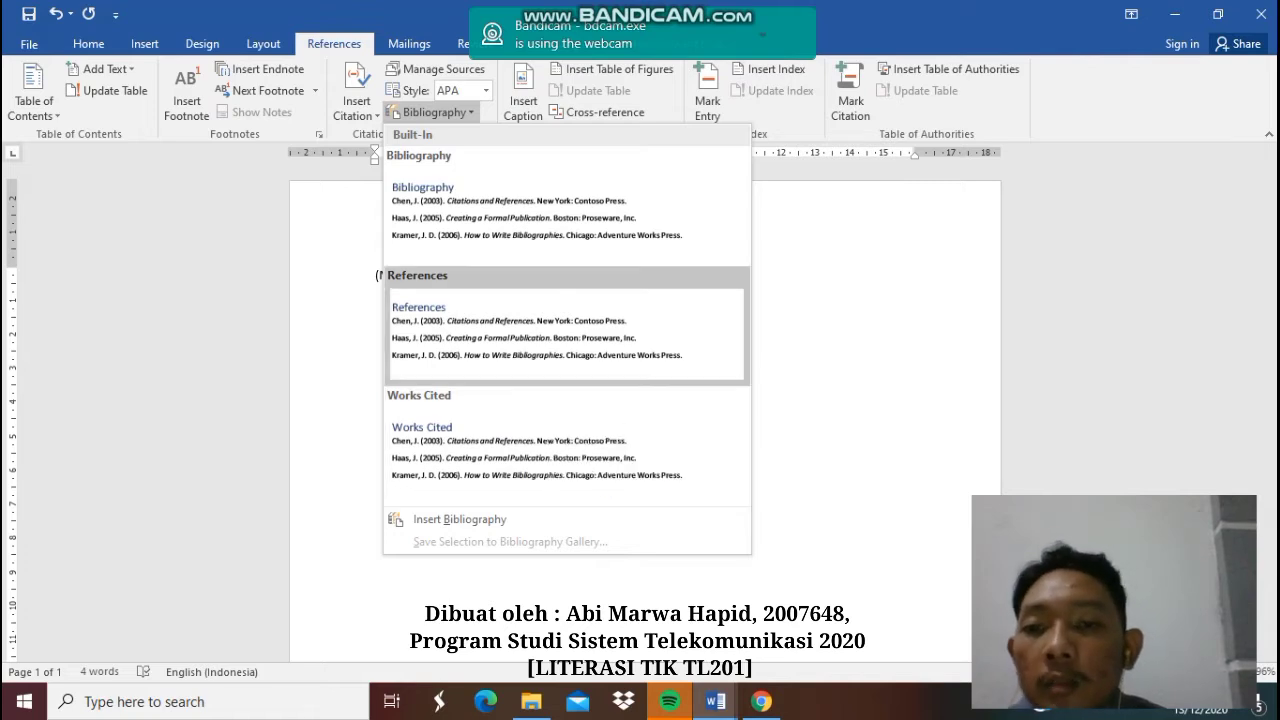
{"action": "left_click", "coordinate": [567, 330]}
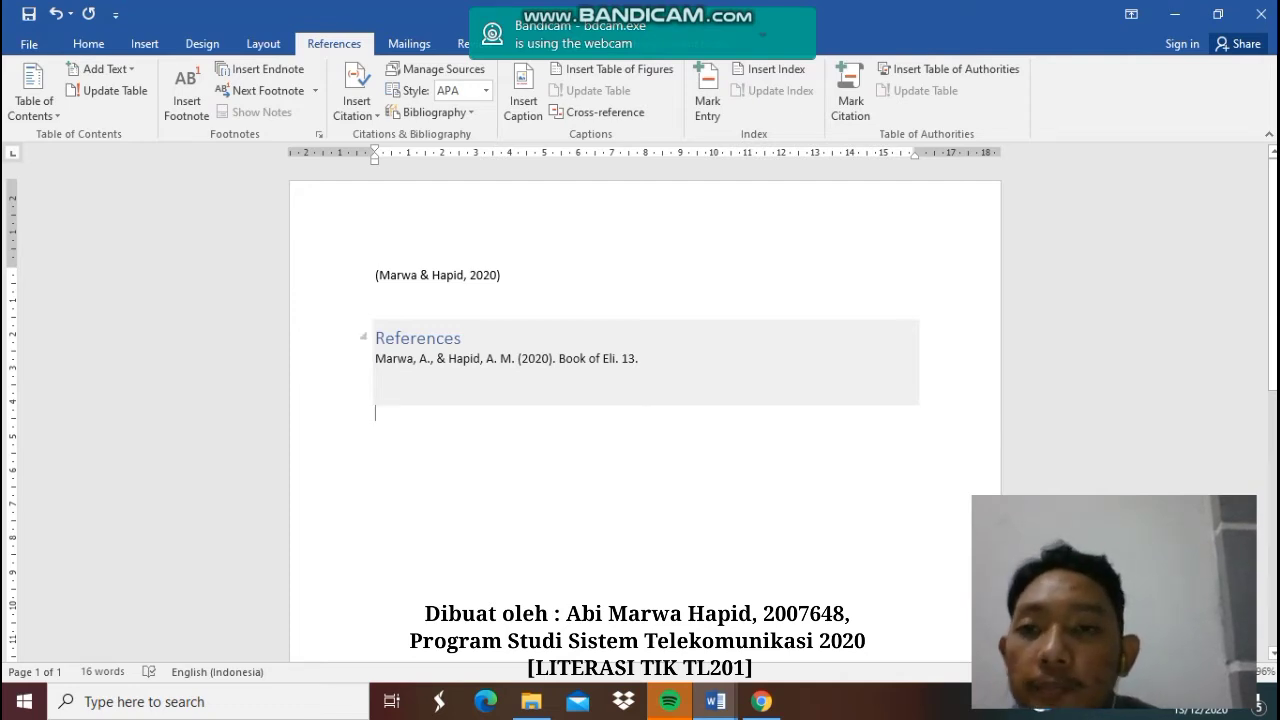
{"action": "left_click", "coordinate": [486, 90]}
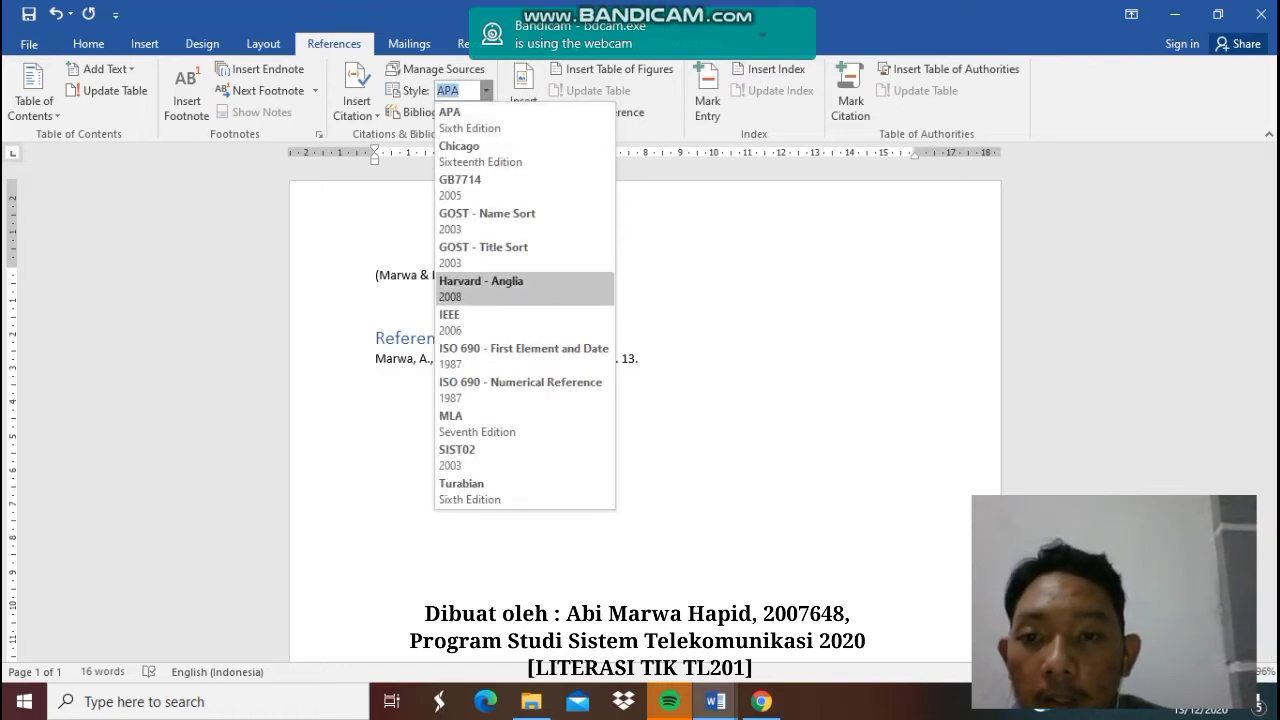
- Reformat the citation and References entry in Harvard - Anglia style, then minimize Word
{"action": "left_click", "coordinate": [480, 285]}
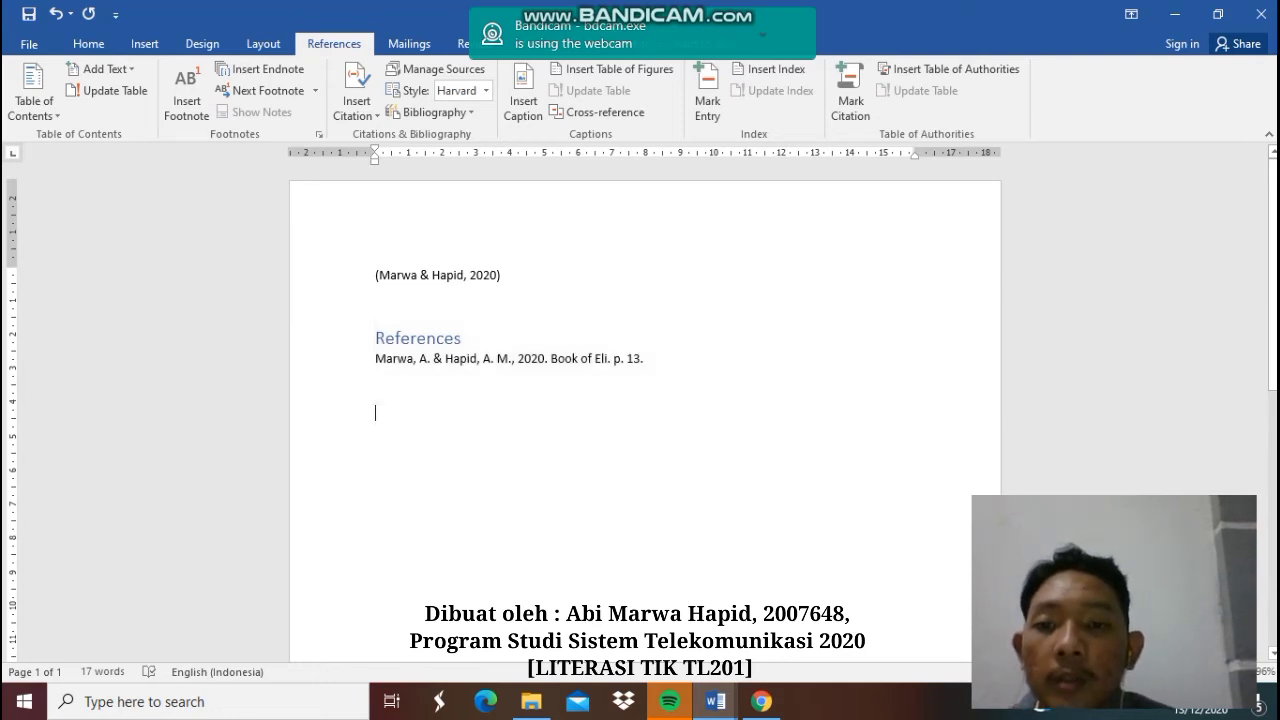
{"action": "left_click", "coordinate": [502, 275]}
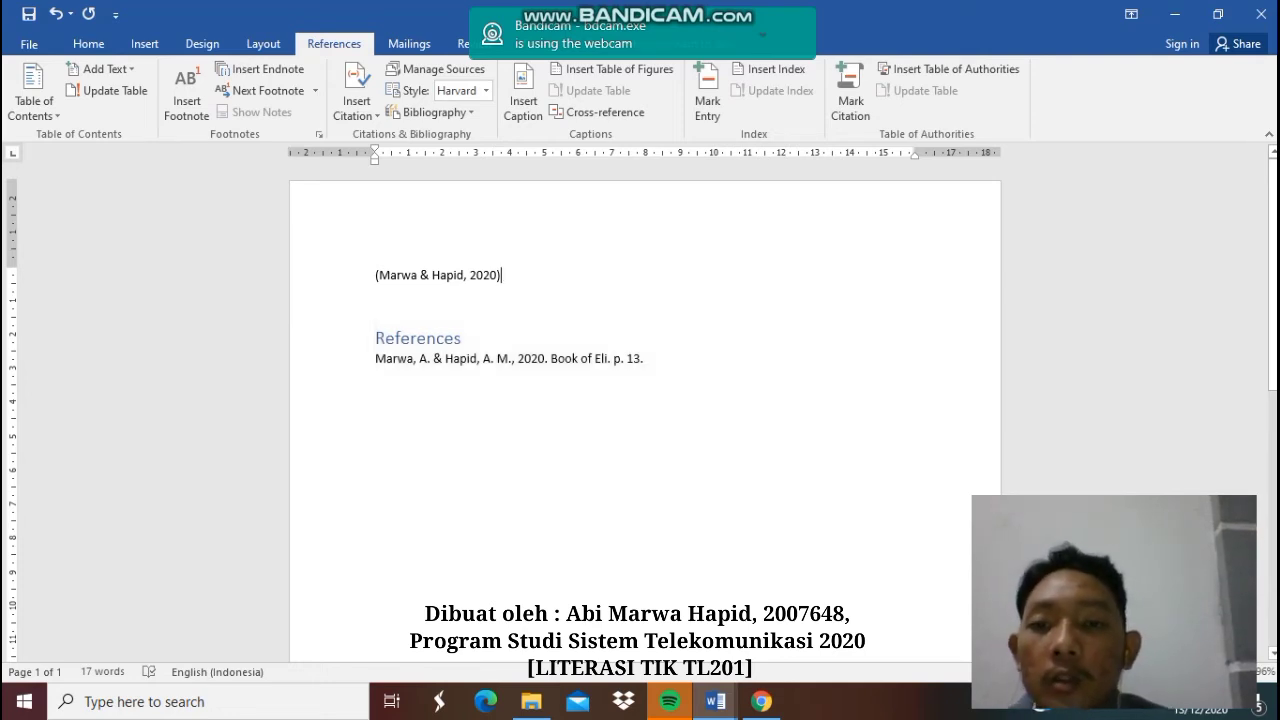
{"action": "left_click", "coordinate": [463, 338]}
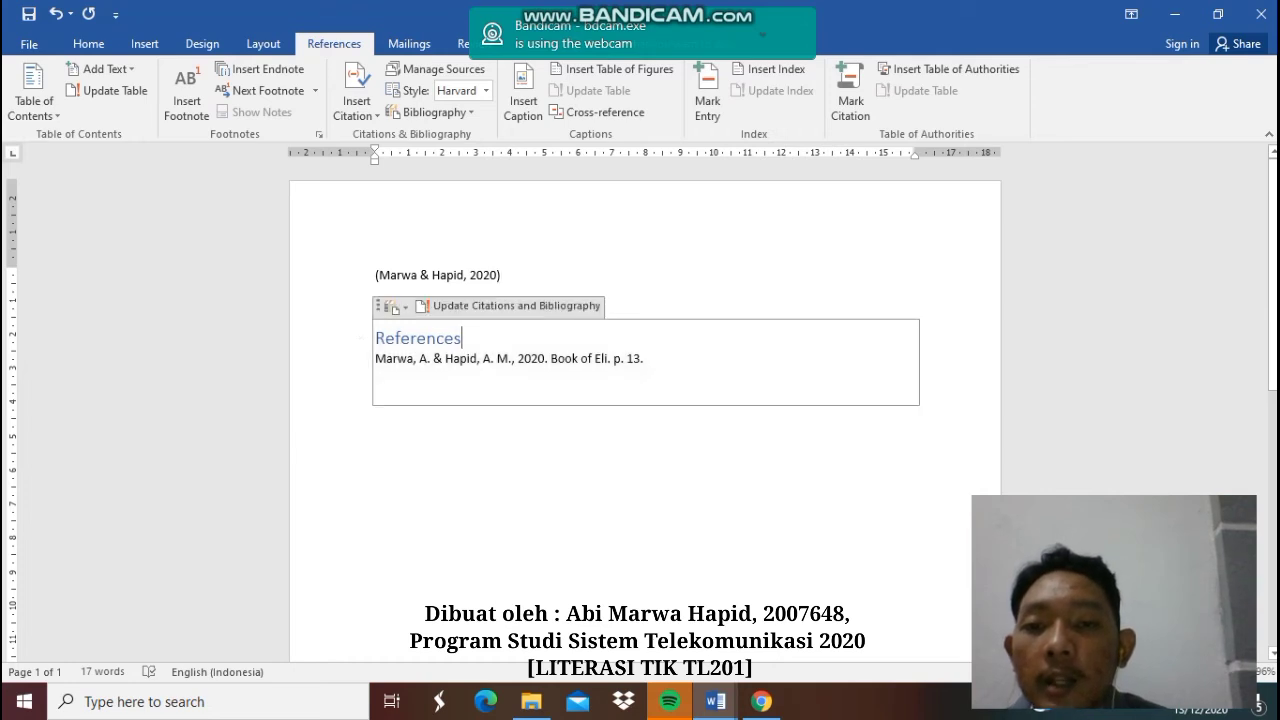
{"action": "left_click", "coordinate": [502, 275]}
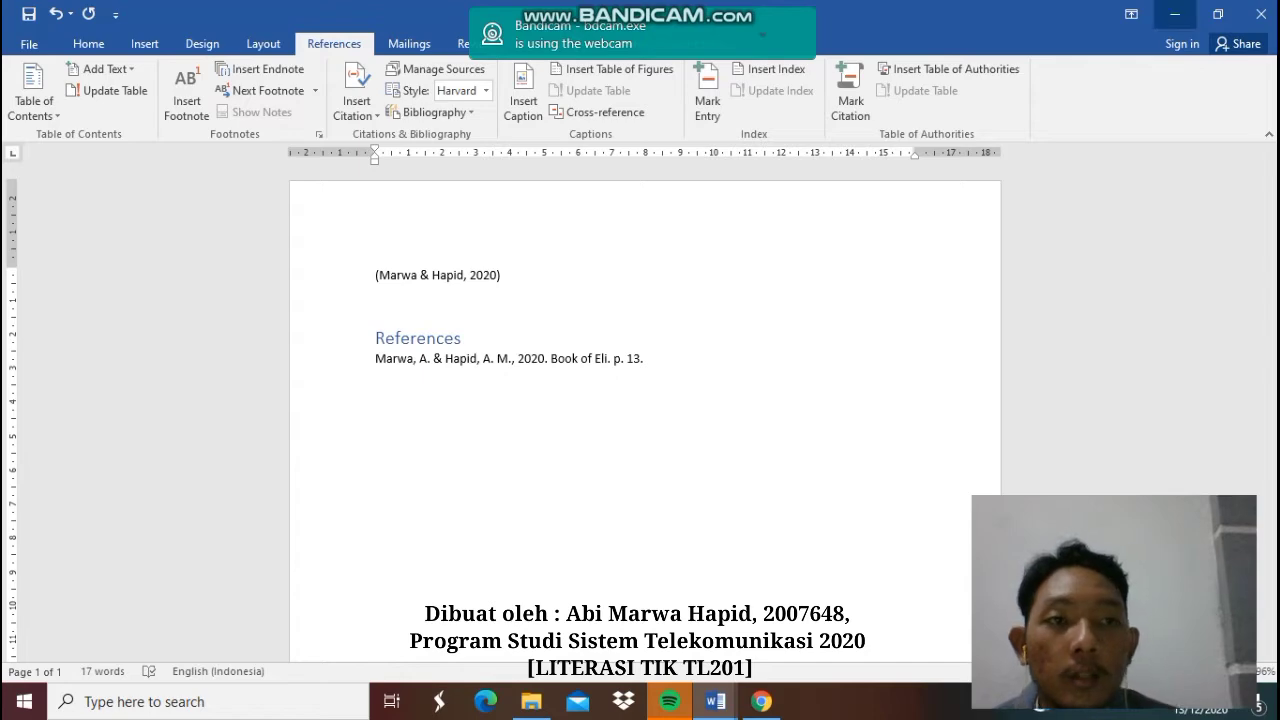
{"action": "left_click", "coordinate": [1175, 14]}
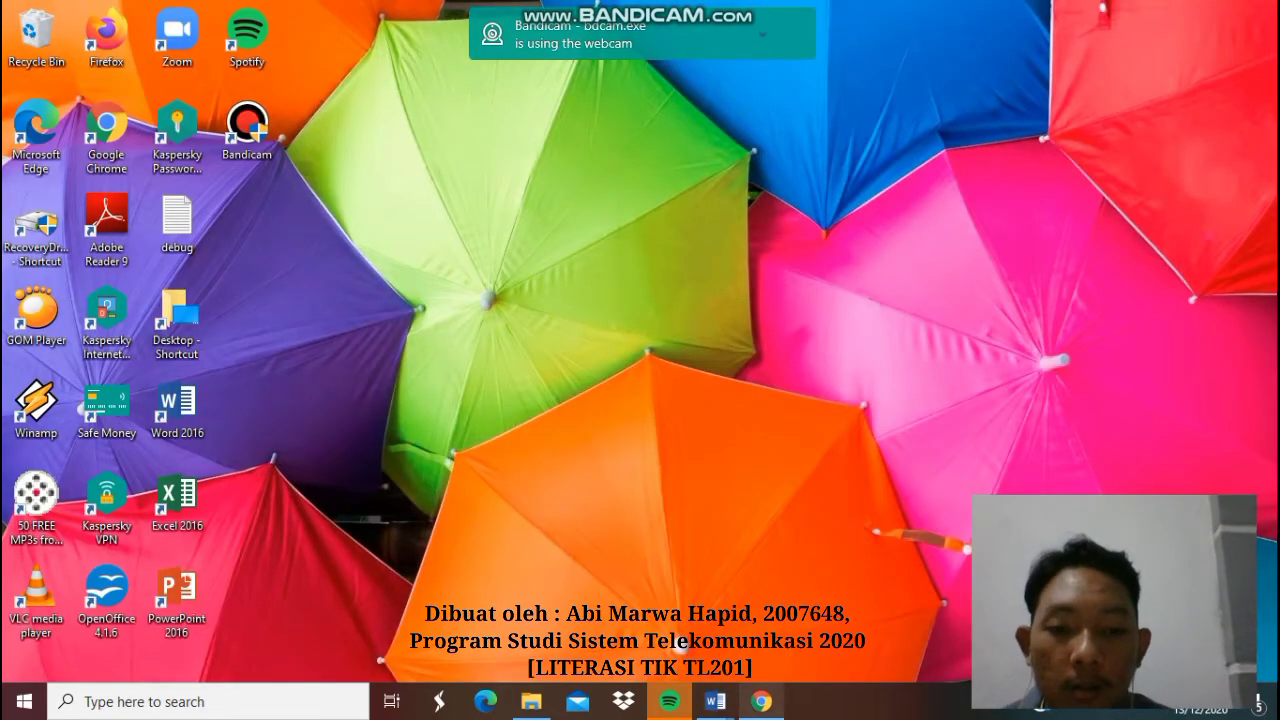
- Run the downloaded ENX9Inst (1).exe installer from Chrome and minimize the browser
{"action": "left_click", "coordinate": [747, 700]}
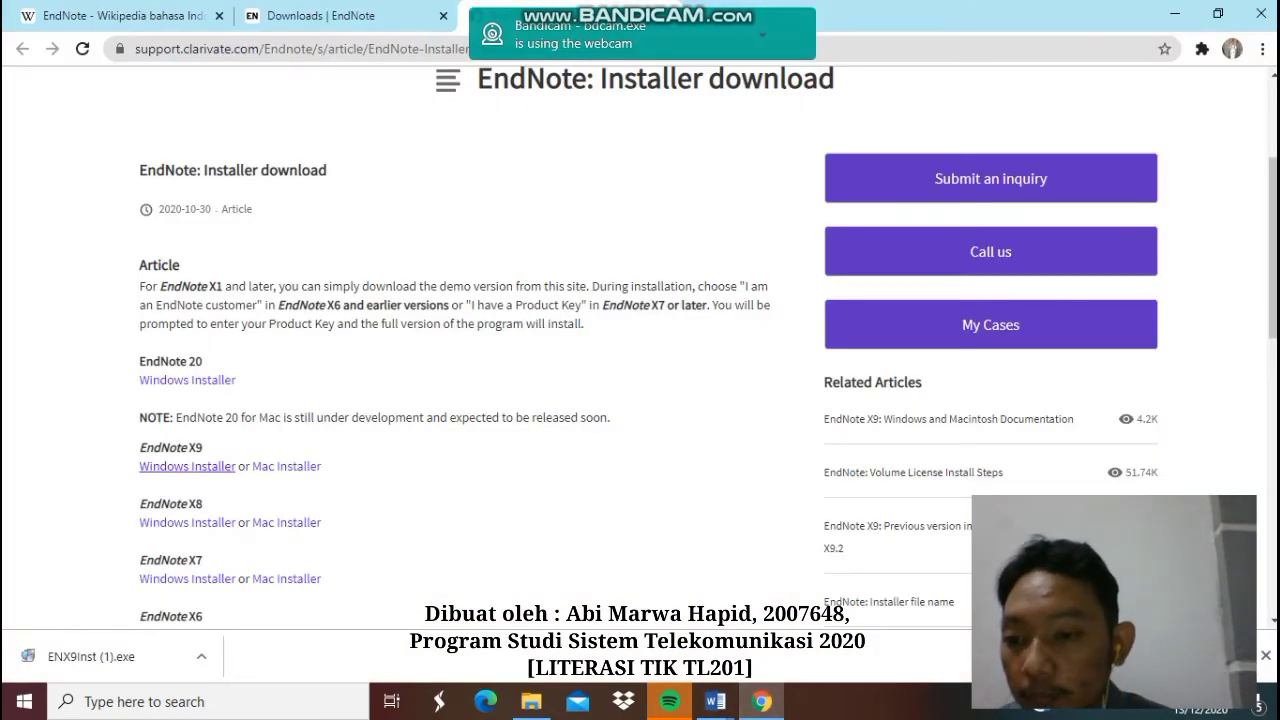
{"action": "left_click", "coordinate": [84, 657]}
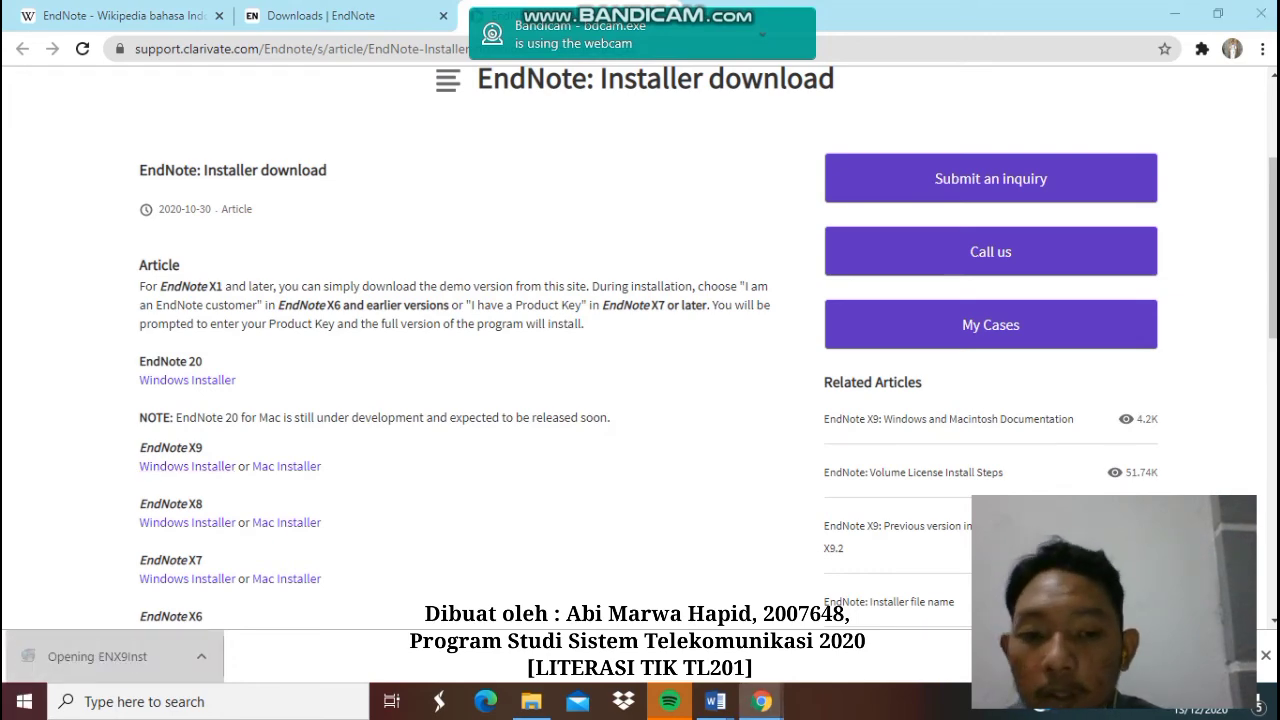
{"action": "left_click", "coordinate": [1175, 13]}
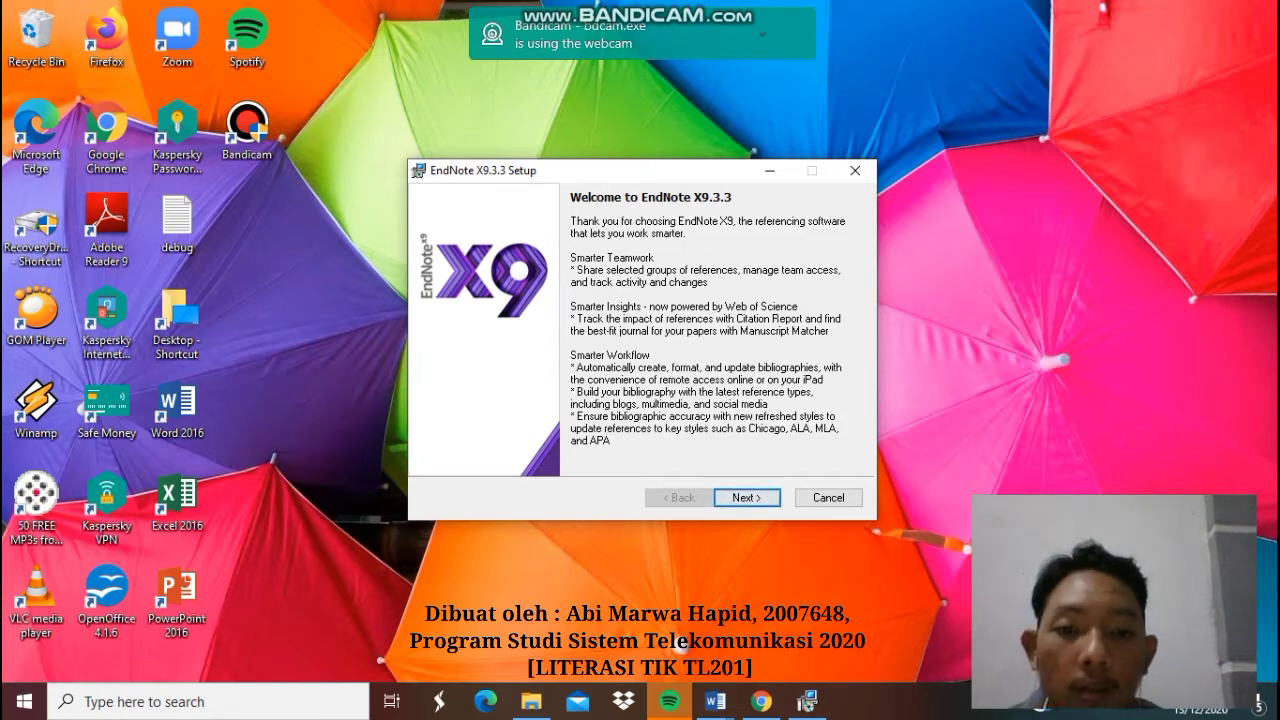
- Pass the welcome page, choose the 30-day free trial over a product key, and continue
{"action": "key", "text": "Return"}
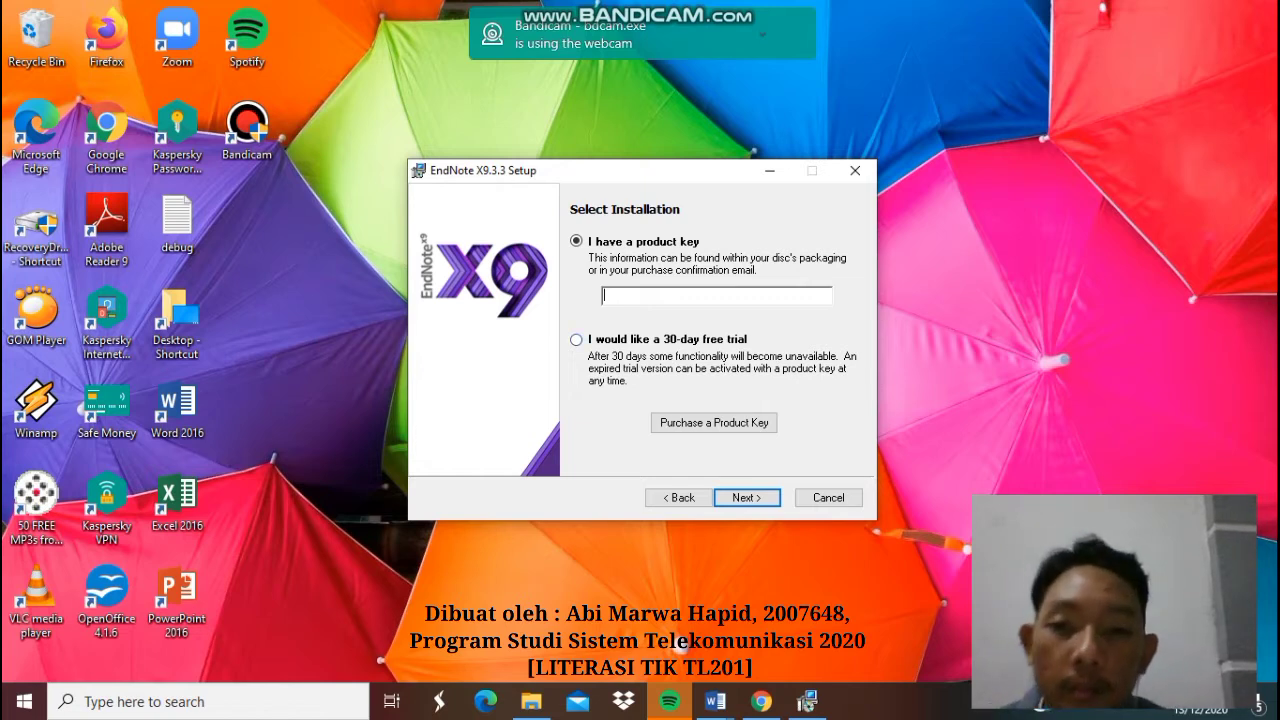
{"action": "left_click", "coordinate": [576, 340]}
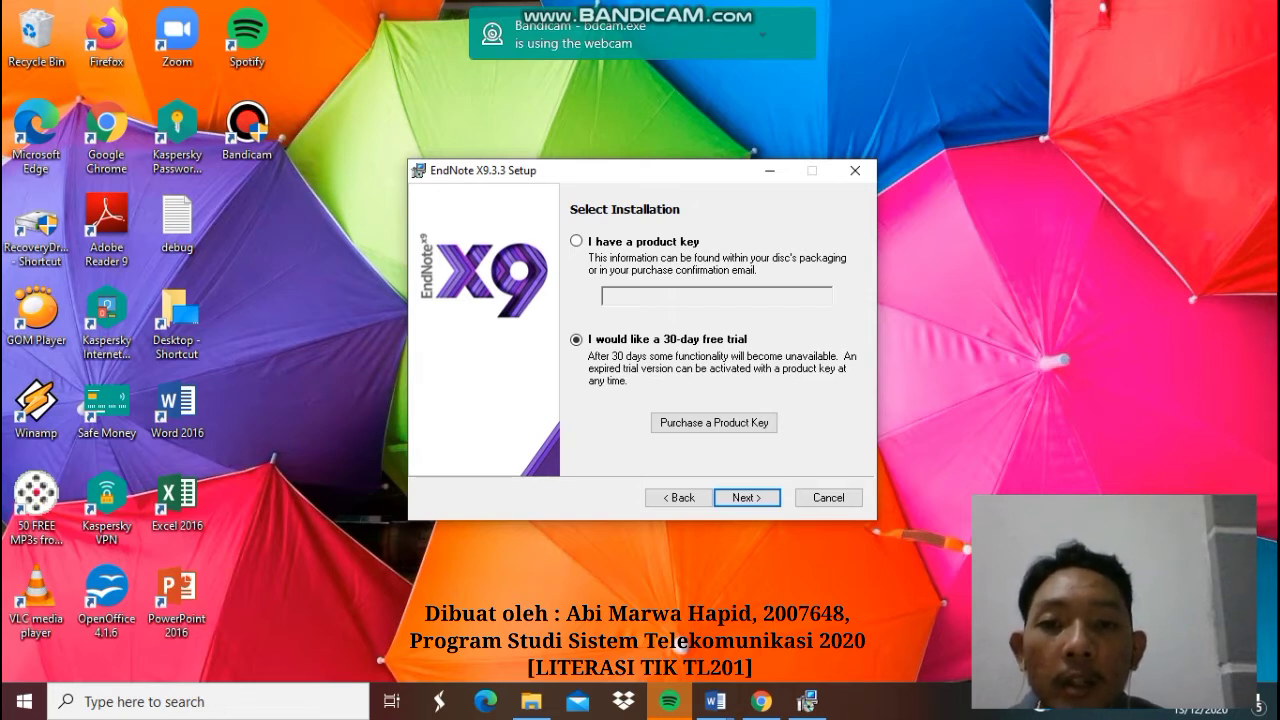
{"action": "left_click", "coordinate": [576, 241]}
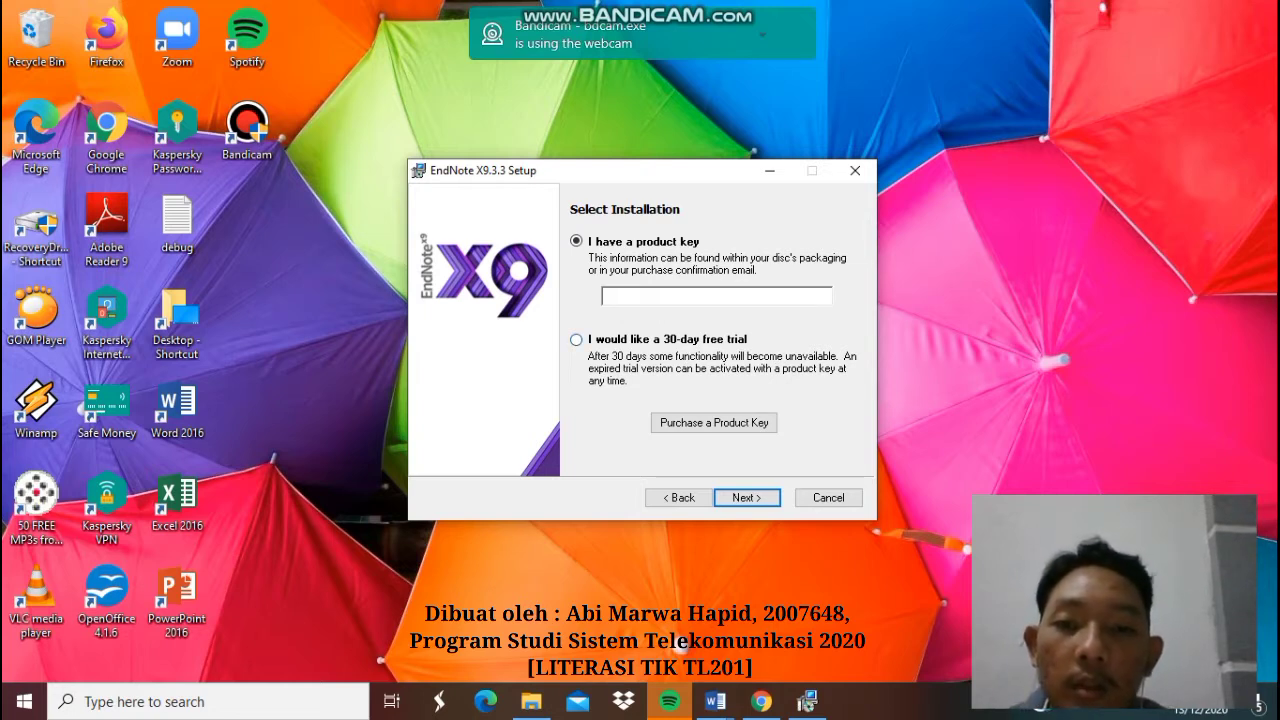
{"action": "left_click", "coordinate": [576, 340]}
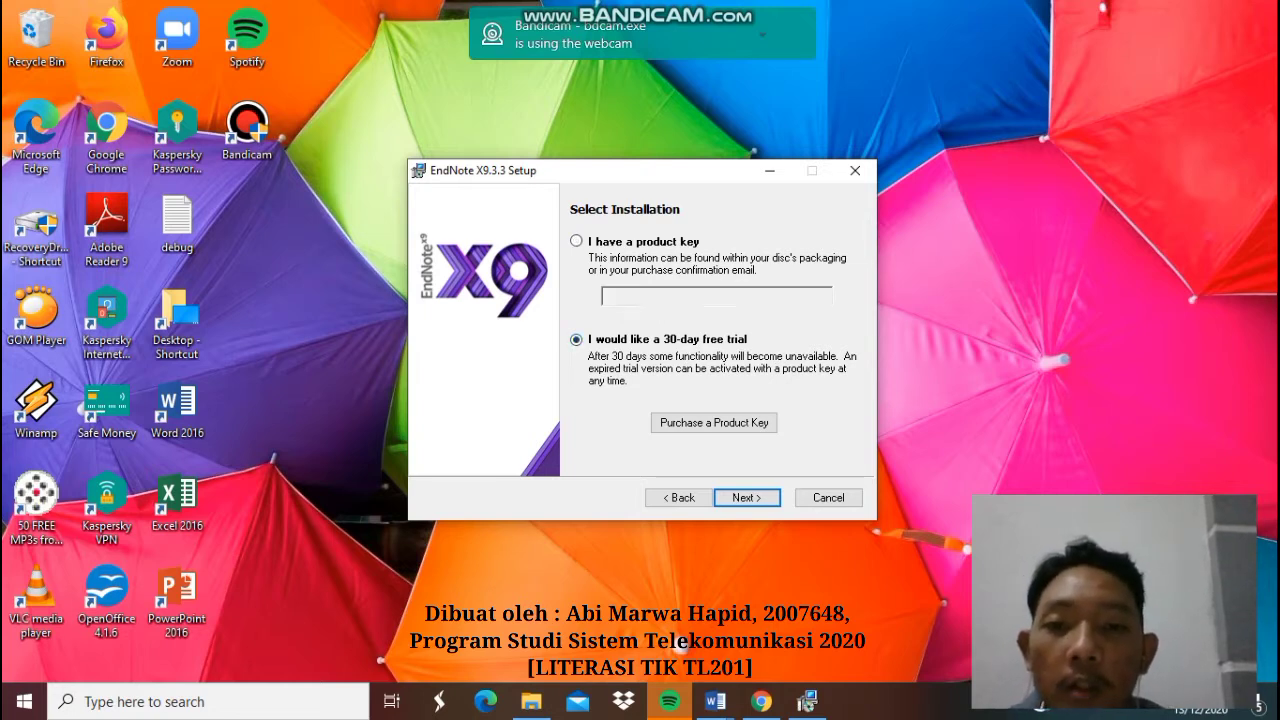
{"action": "left_click", "coordinate": [576, 241]}
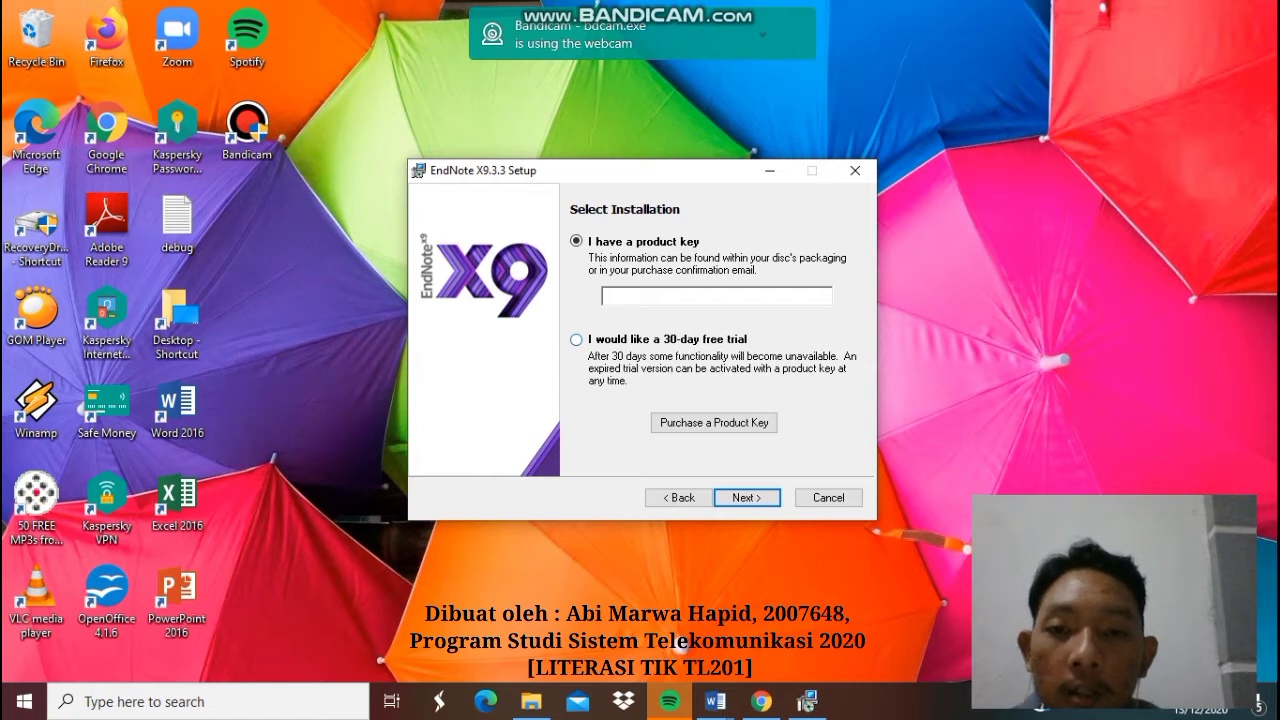
{"action": "left_click", "coordinate": [576, 340]}
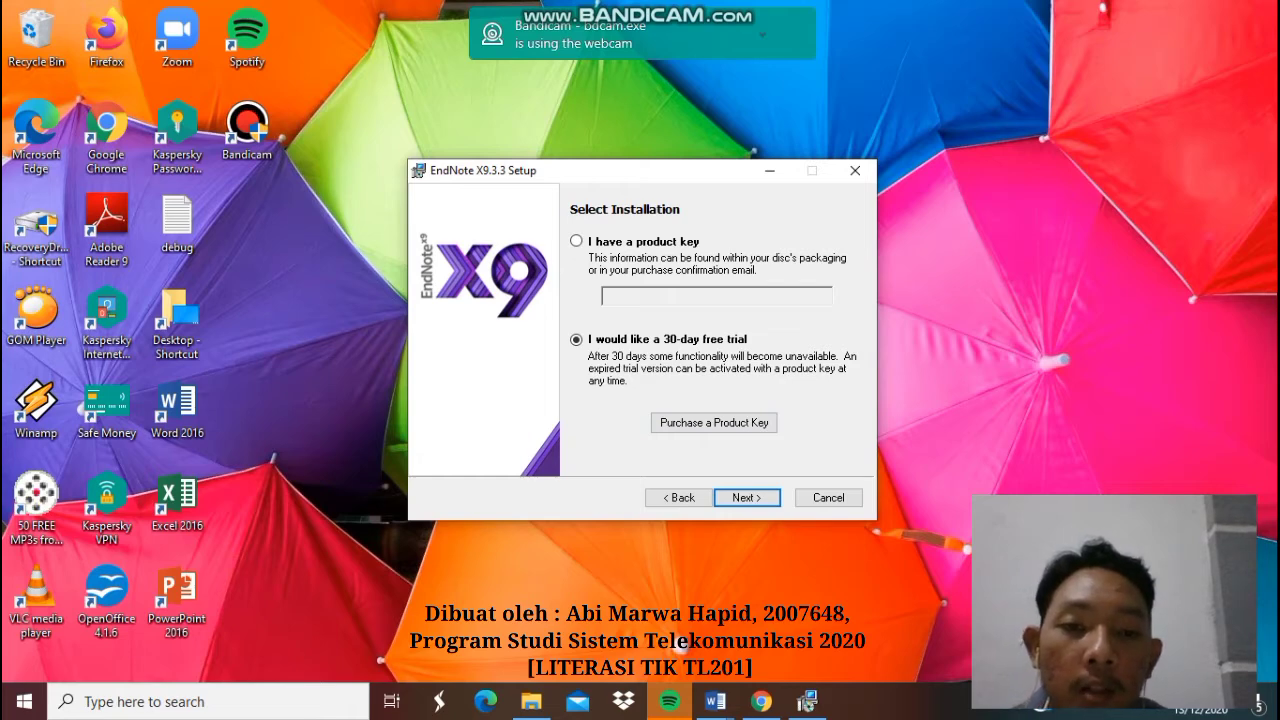
{"action": "left_click", "coordinate": [747, 498]}
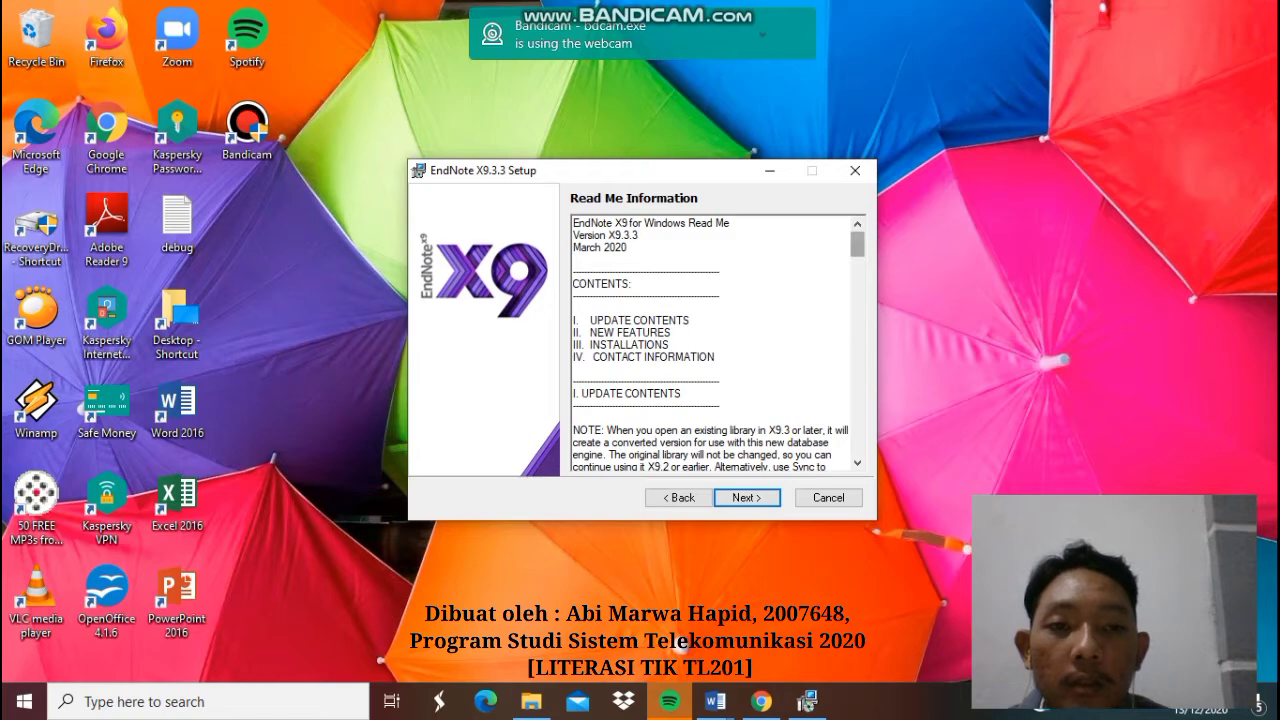
- Scroll through the Read Me text and continue to the License Agreement page
{"action": "scroll", "coordinate": [715, 345], "scroll_direction": "down", "scroll_amount": 3}
{"action": "scroll", "coordinate": [715, 345], "scroll_direction": "down", "scroll_amount": 10}
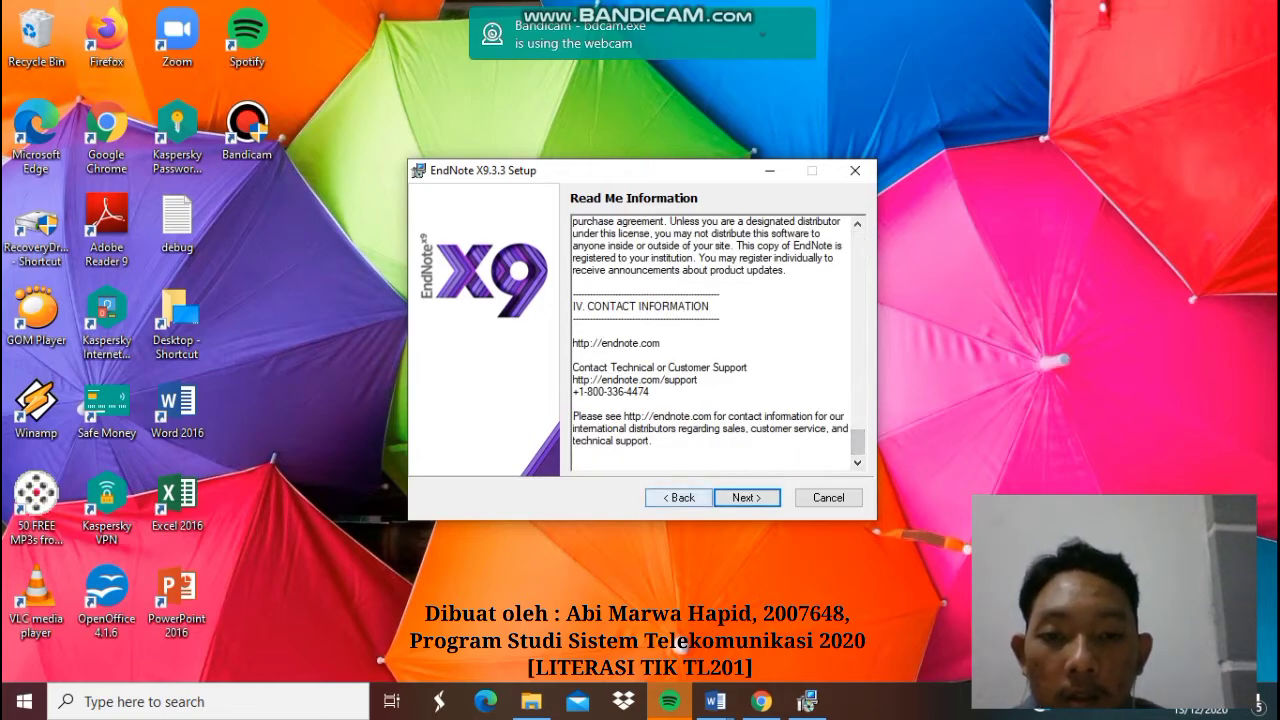
{"action": "mouse_move", "coordinate": [858, 442]}
{"action": "left_mouse_down"}
{"action": "mouse_move", "coordinate": [858, 244]}
{"action": "mouse_move", "coordinate": [858, 442]}
{"action": "left_mouse_up"}
{"action": "left_click", "coordinate": [747, 497]}
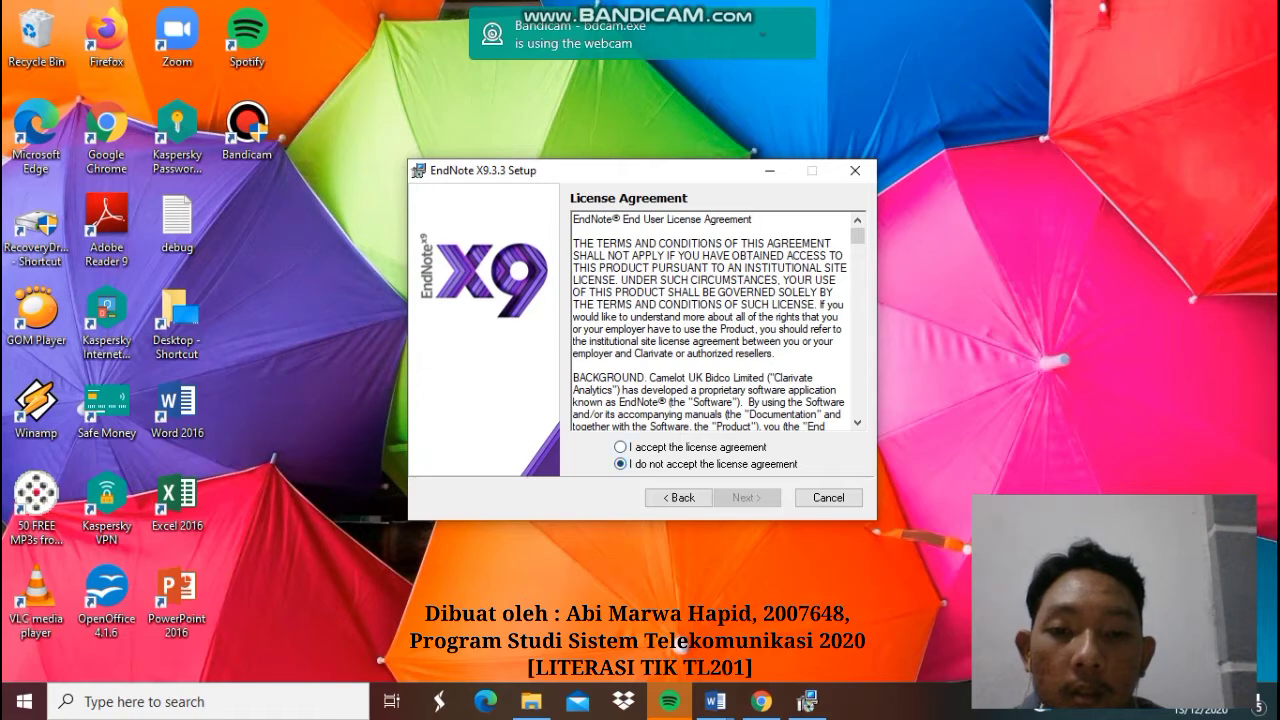
- Accept the license agreement and proceed with the Typical installation type
{"action": "left_click", "coordinate": [621, 447]}
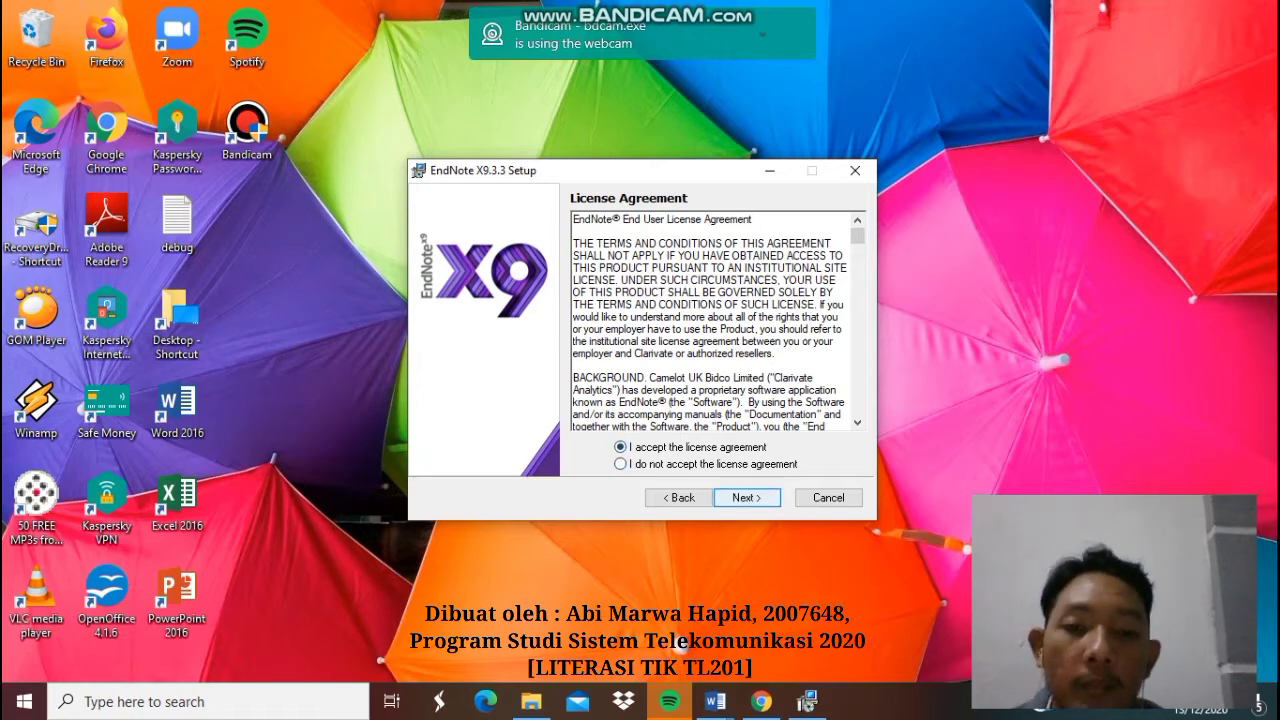
{"action": "key", "text": "Return"}
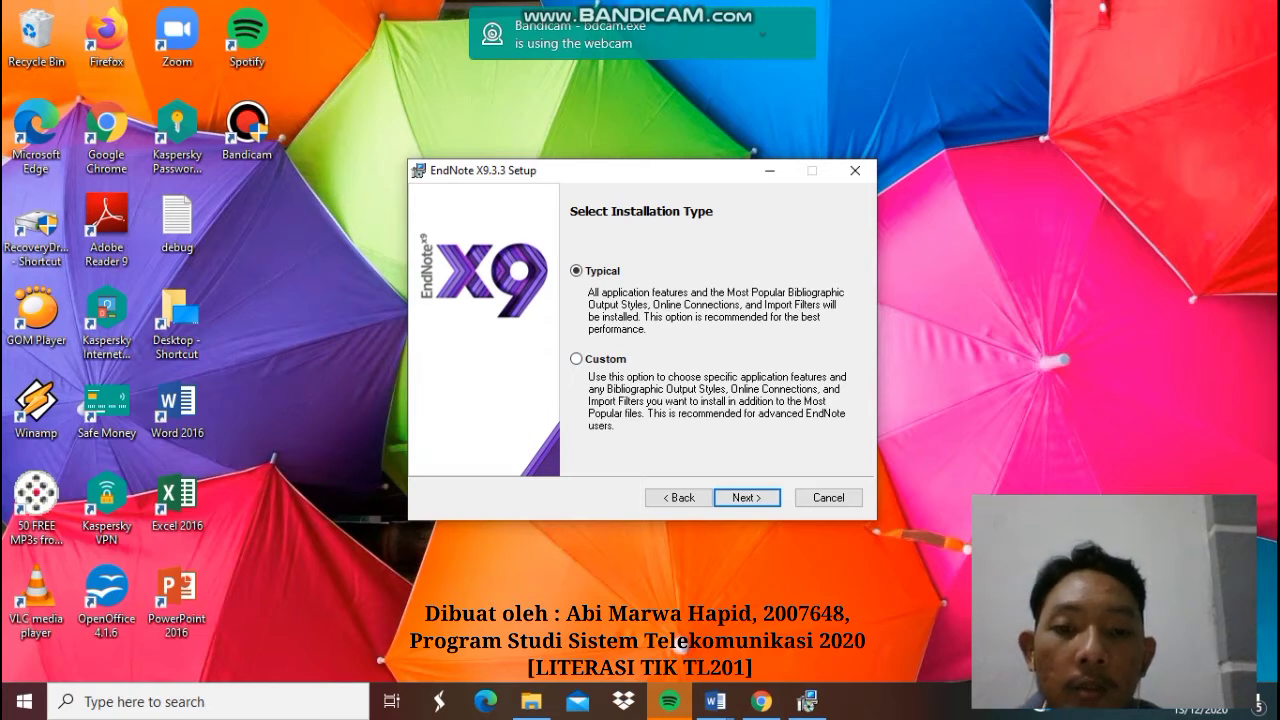
{"action": "key", "text": "Return"}
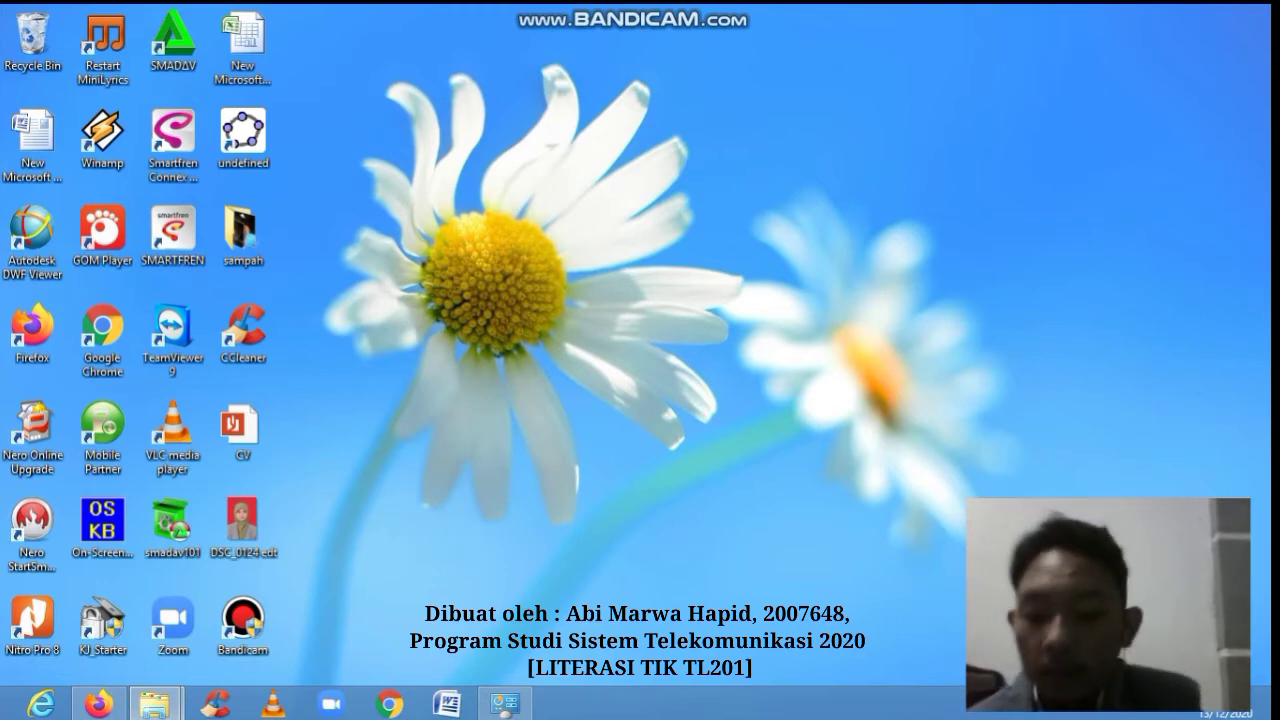
- Run 'endnote' from the Windows Run dialog to start EndNote X9
{"action": "key", "text": "super+r"}
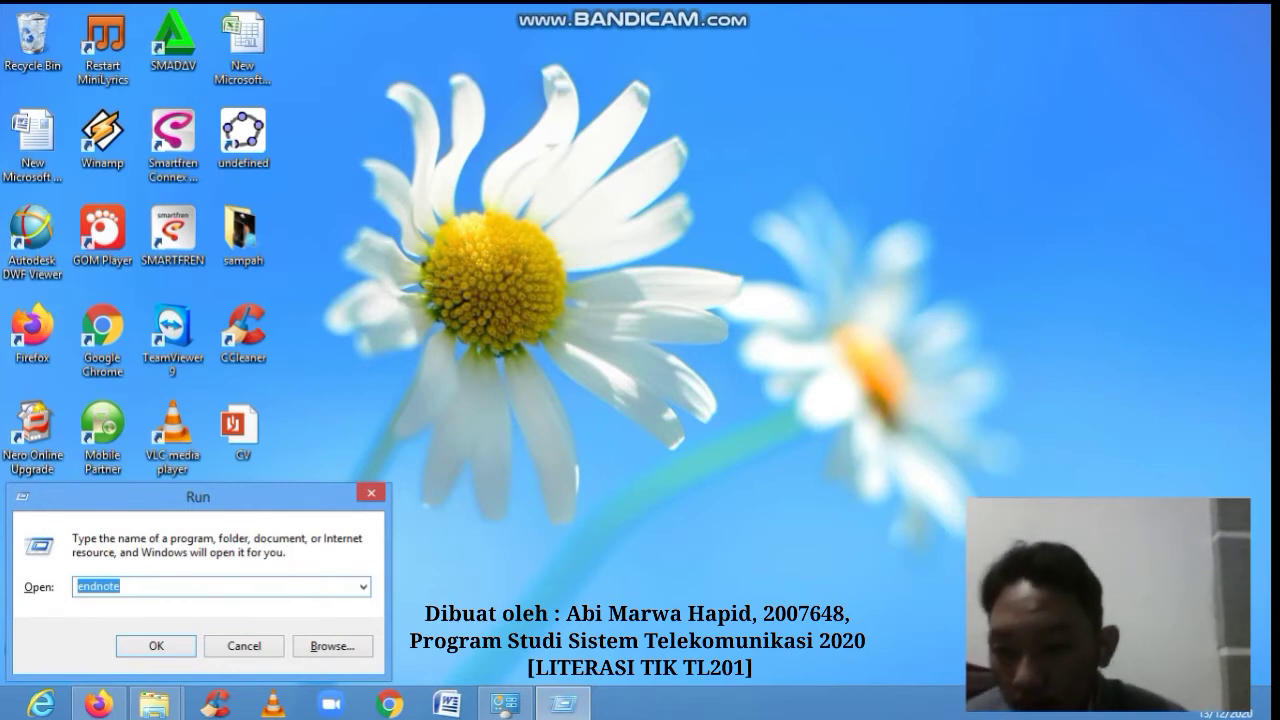
{"action": "key", "text": "Right"}
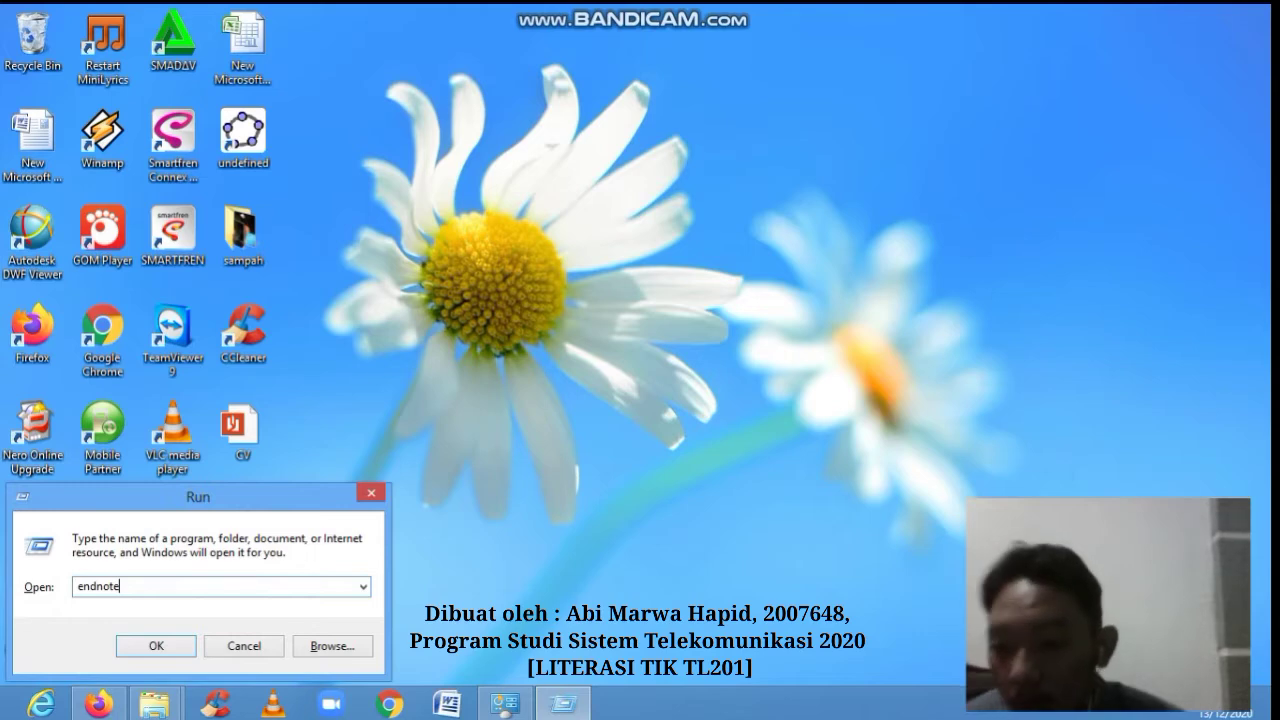
{"action": "left_click", "coordinate": [168, 645]}
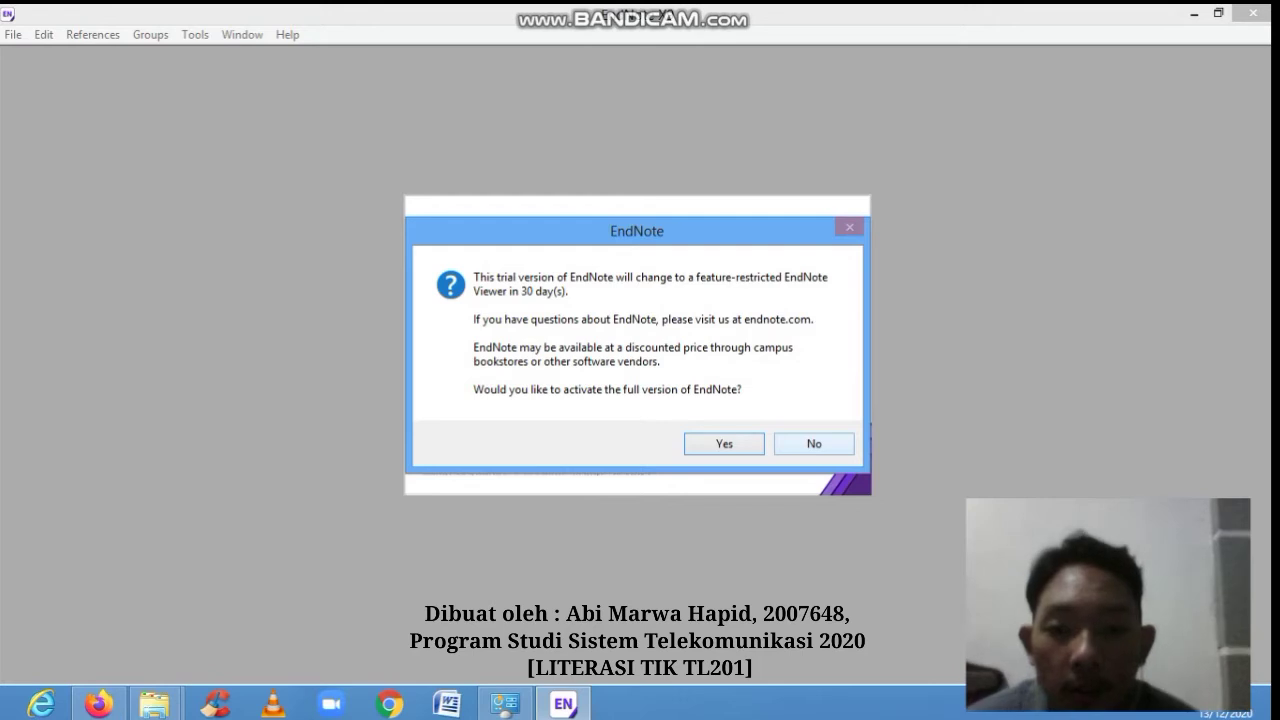
- Decline full-version activation, close the empty First Library, and open the File menu
{"action": "left_click", "coordinate": [814, 444]}
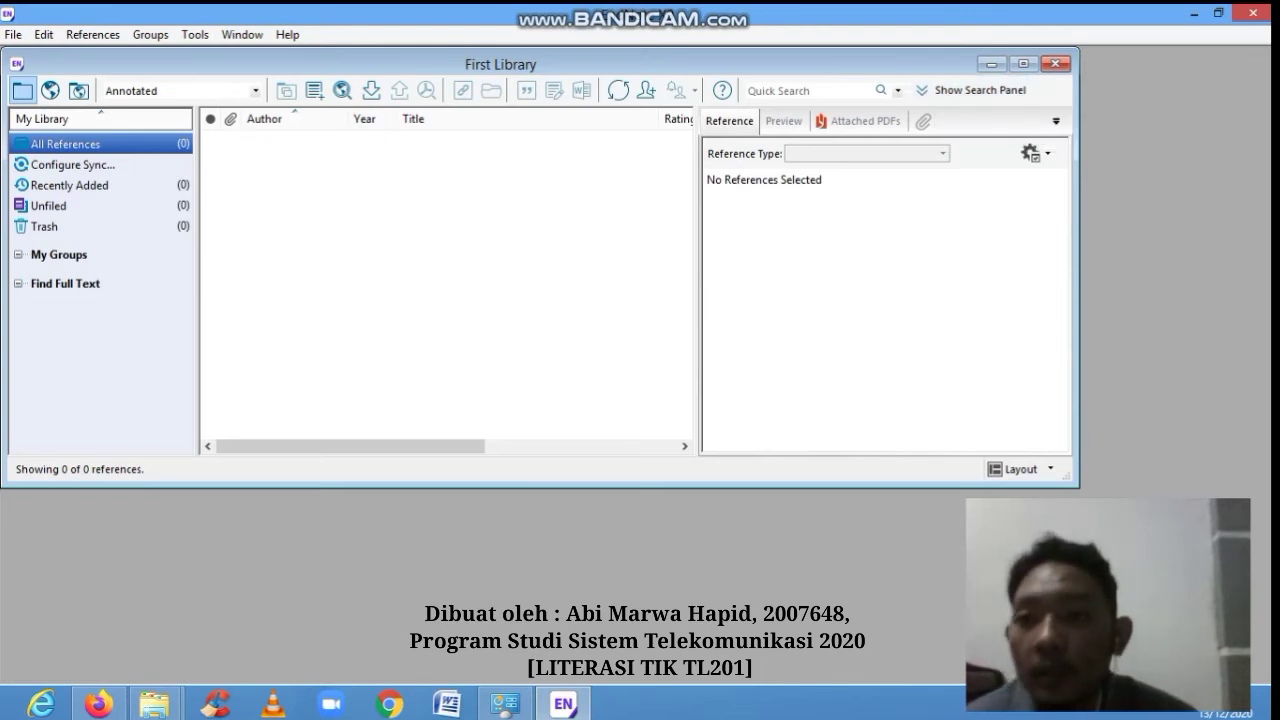
{"action": "left_click_drag", "start_coordinate": [540, 64], "coordinate": [619, 110]}
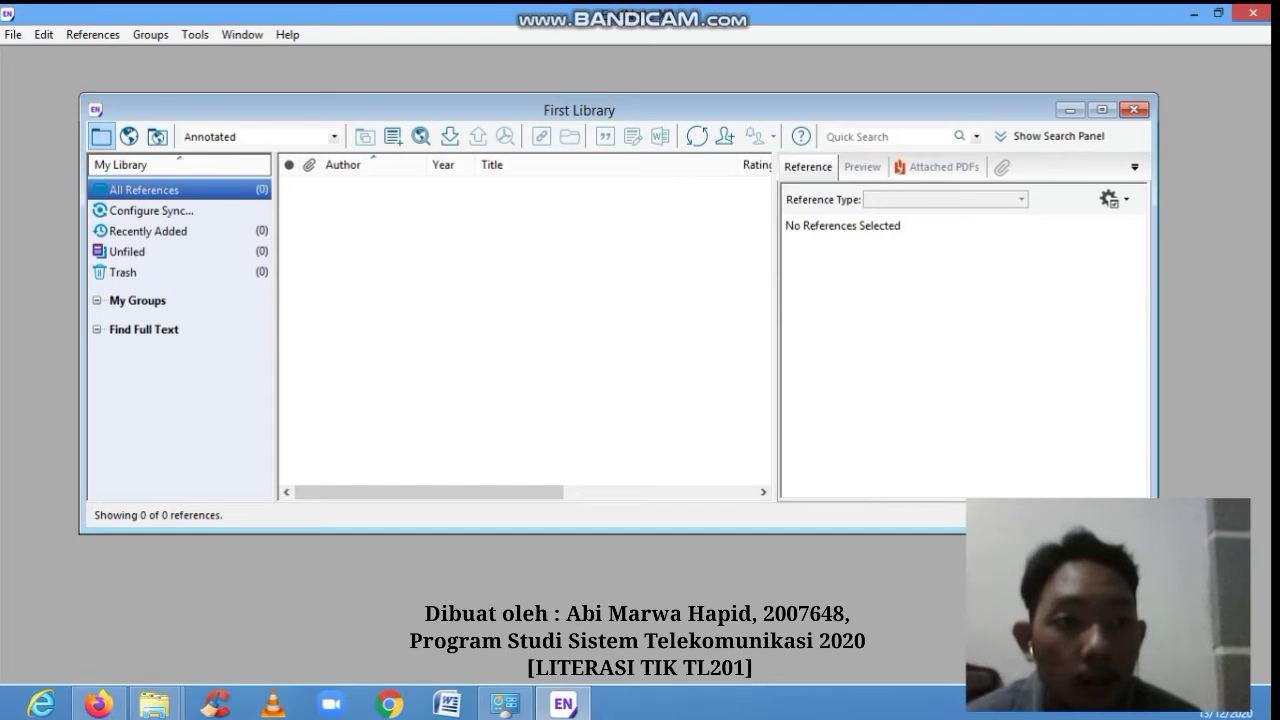
{"action": "left_click", "coordinate": [1134, 110]}
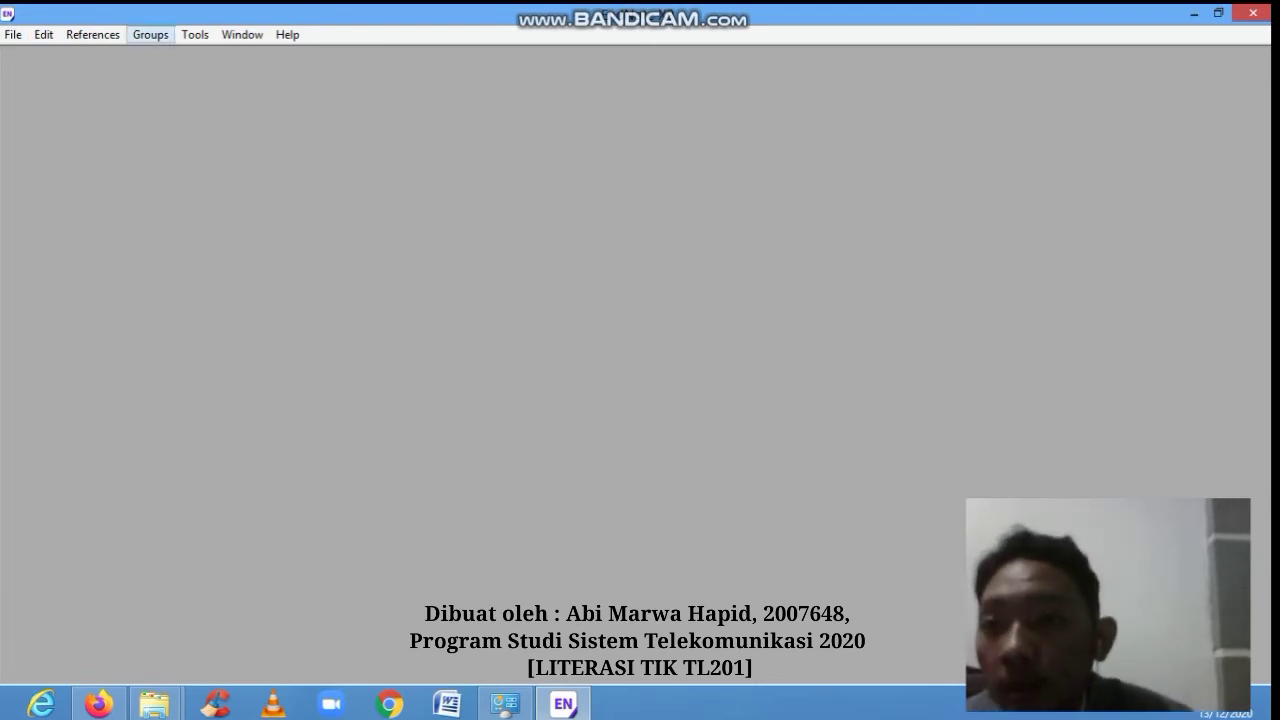
{"action": "left_click", "coordinate": [13, 34]}
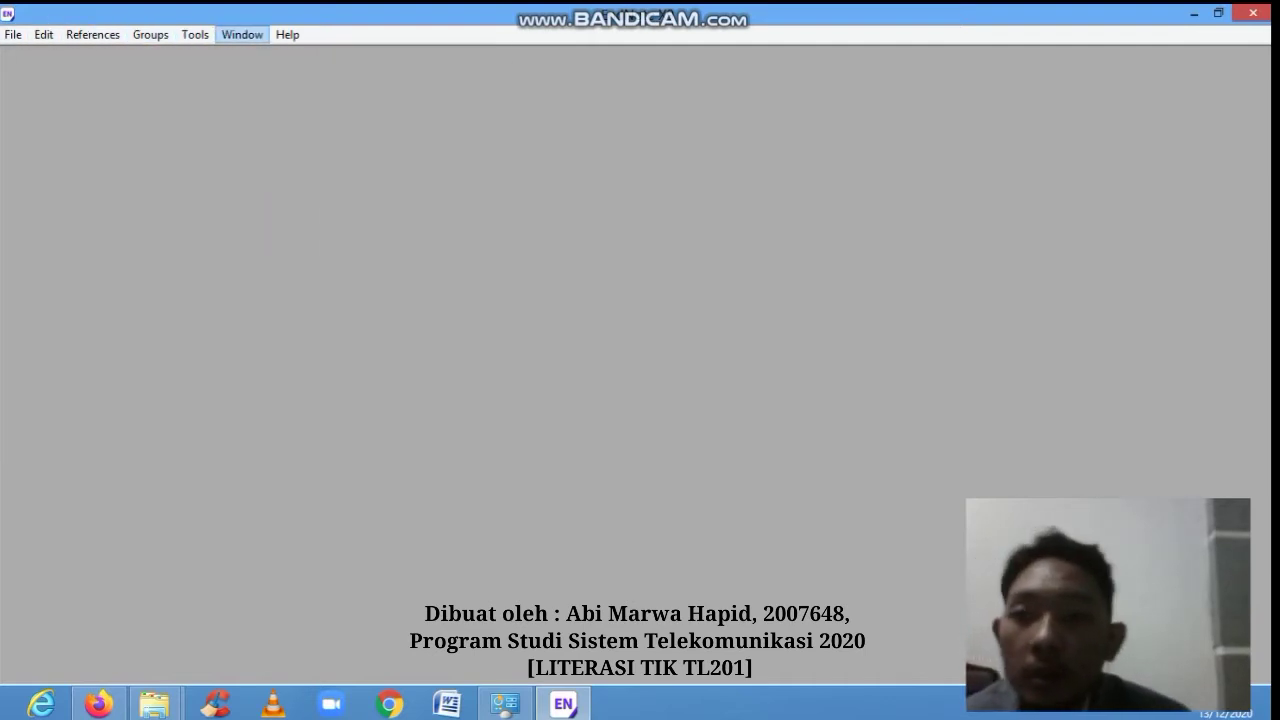
{"action": "mouse_move", "coordinate": [13, 35]}
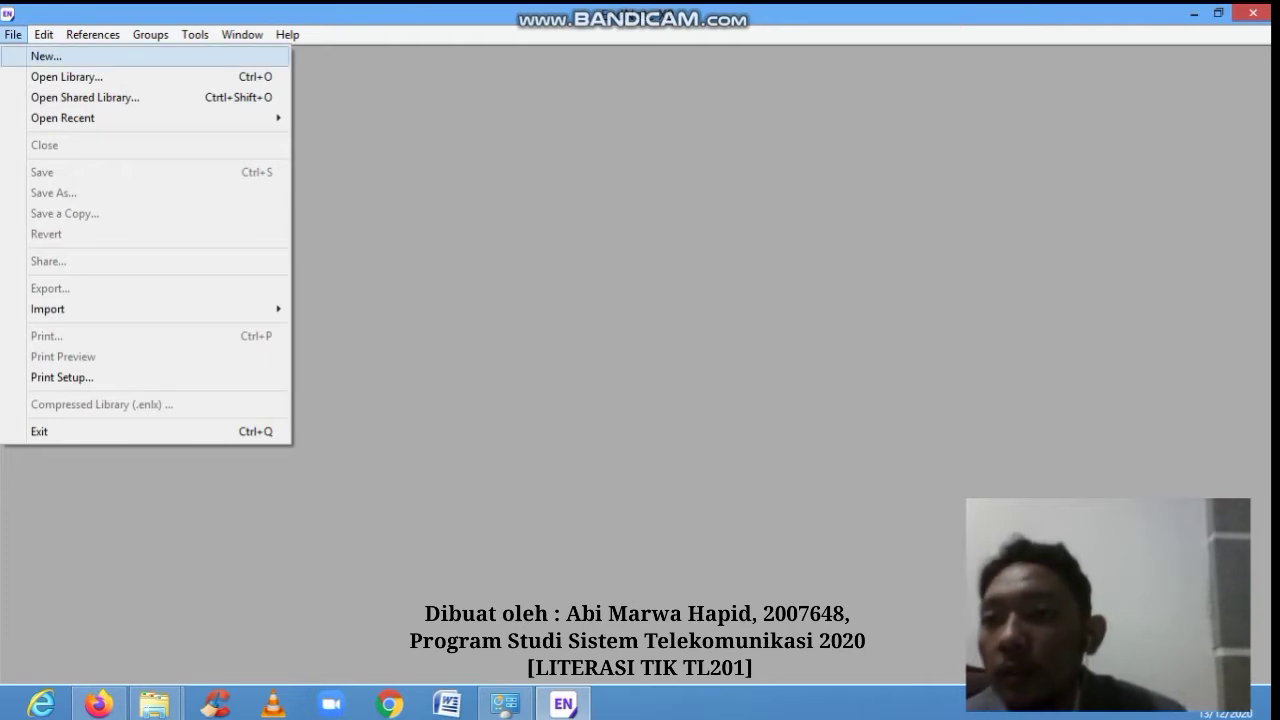
- Create a new EndNote library file named 'My Library' (.enl) in Documents
{"action": "left_click", "coordinate": [46, 56]}
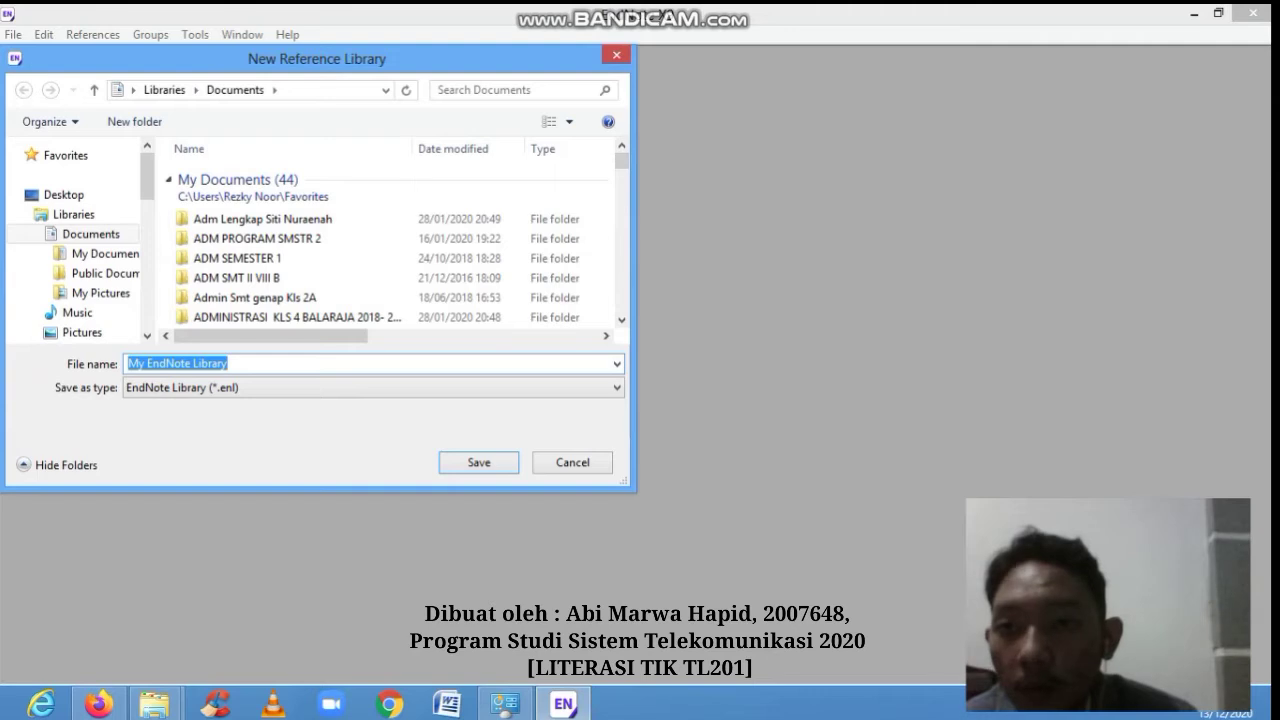
{"action": "left_click_drag", "start_coordinate": [320, 59], "coordinate": [332, 71]}
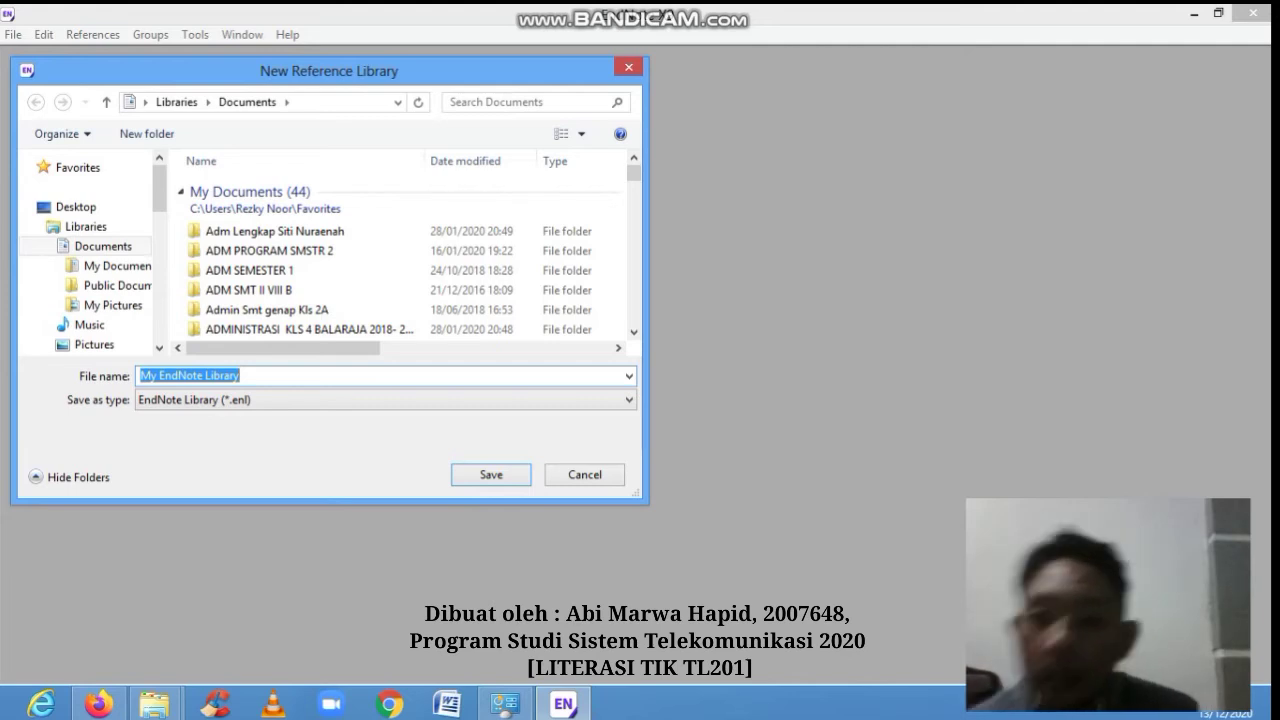
{"action": "key", "text": "BackSpace"}
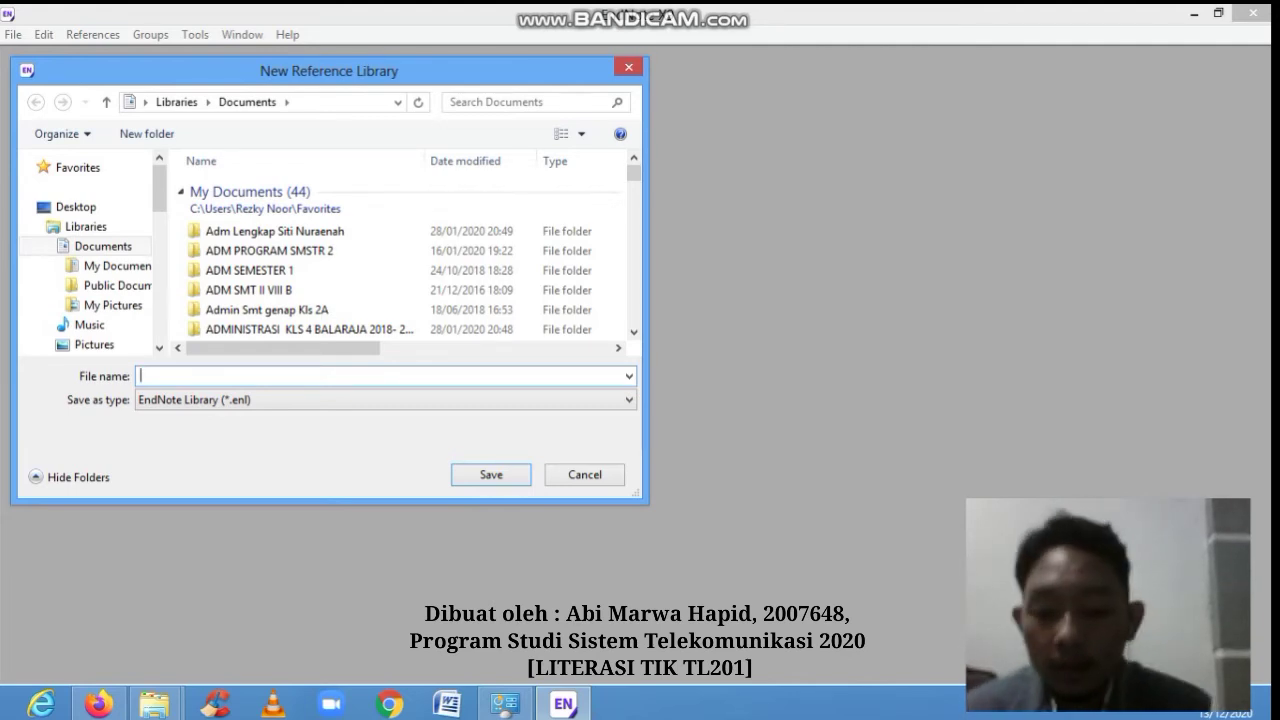
{"action": "type", "text": "U"}
{"action": "key", "text": "BackSpace"}
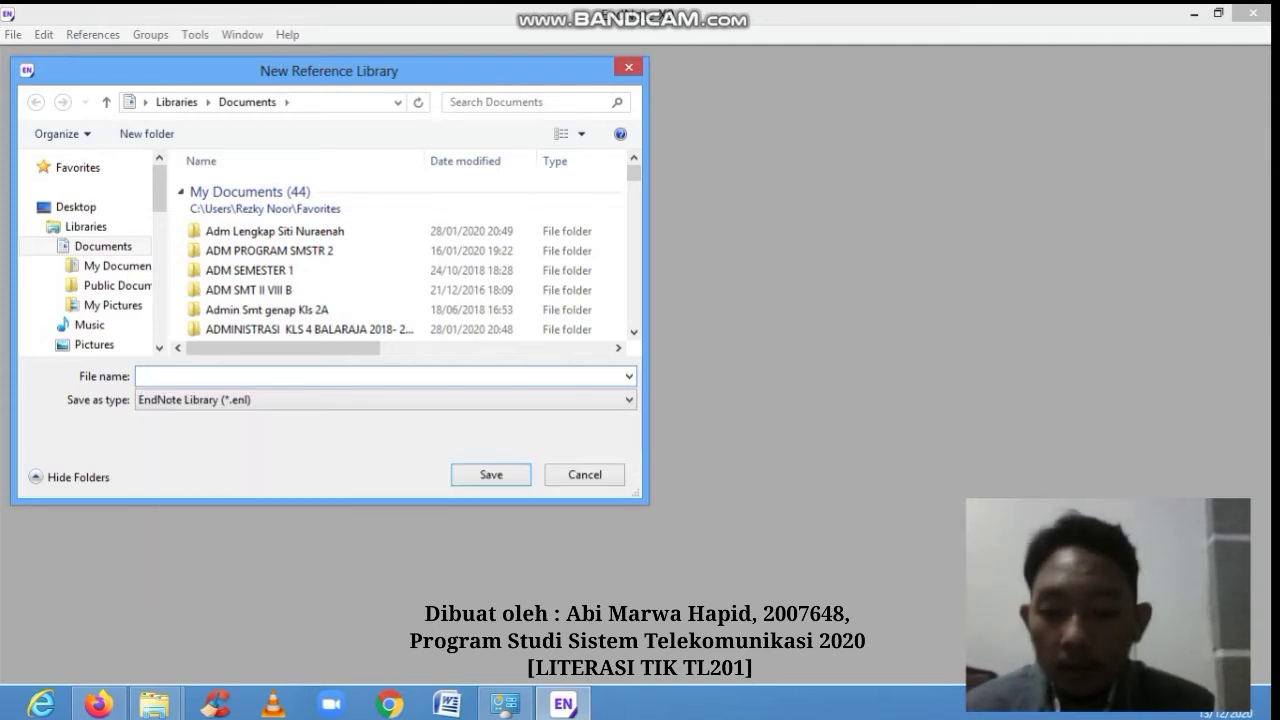
{"action": "type", "text": "My"}
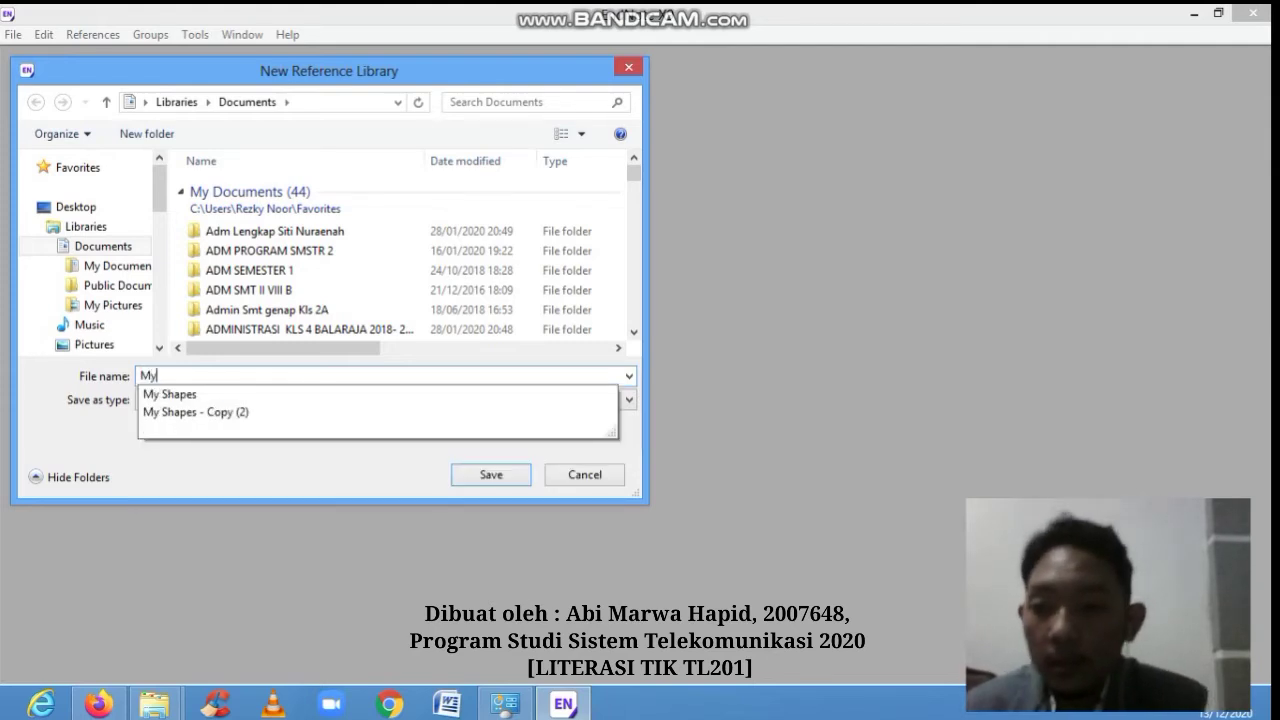
{"action": "type", "text": " Libr"}
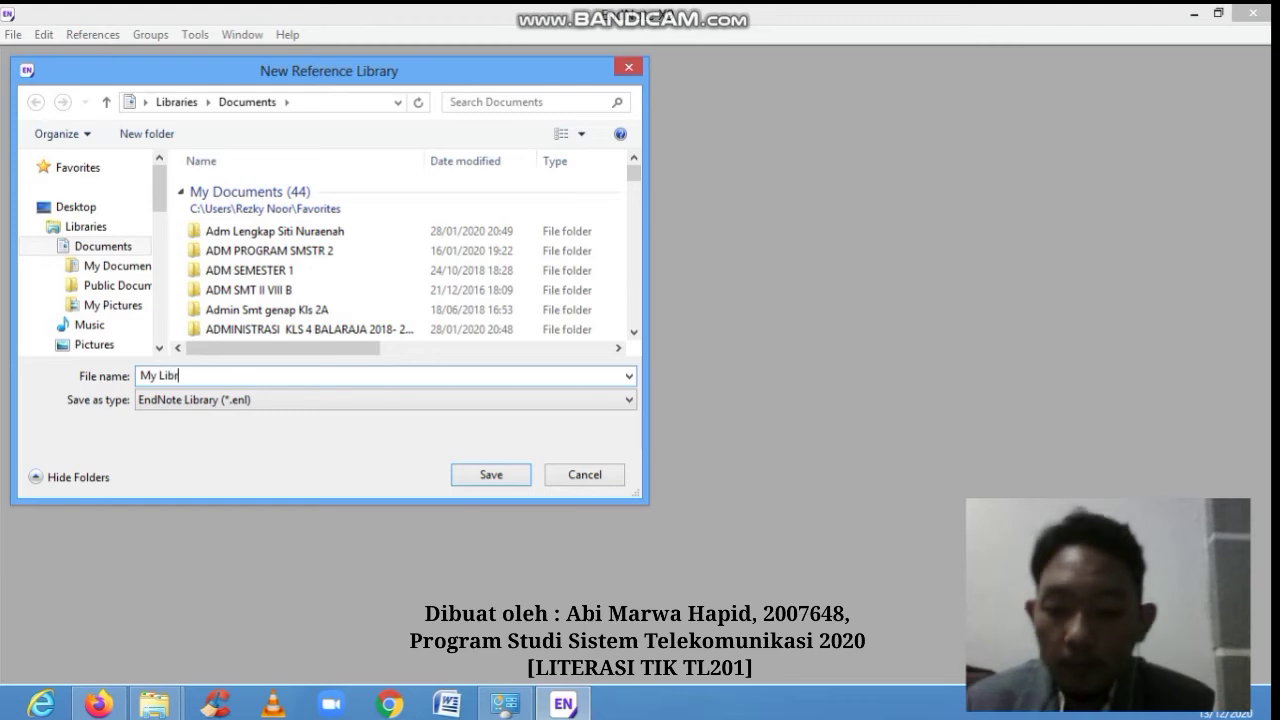
{"action": "type", "text": "ary"}
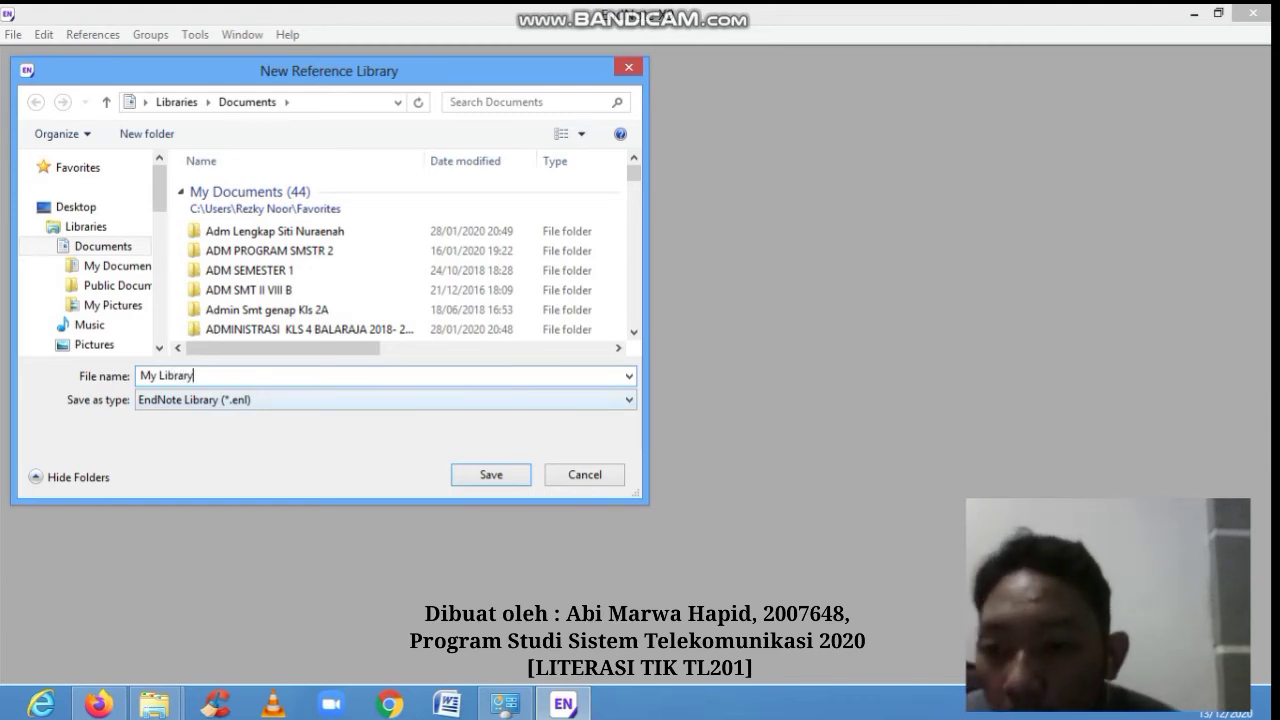
{"action": "key", "text": "F4"}
{"action": "key", "text": "F4"}
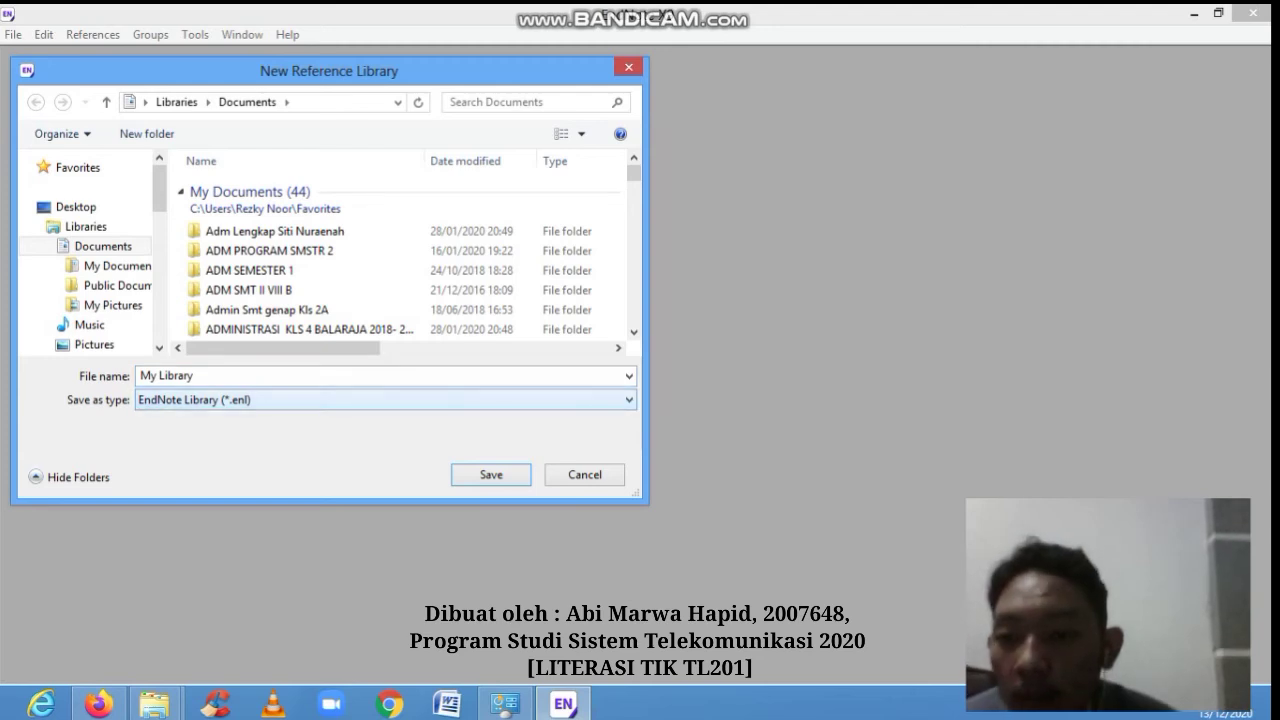
{"action": "key", "text": "F4"}
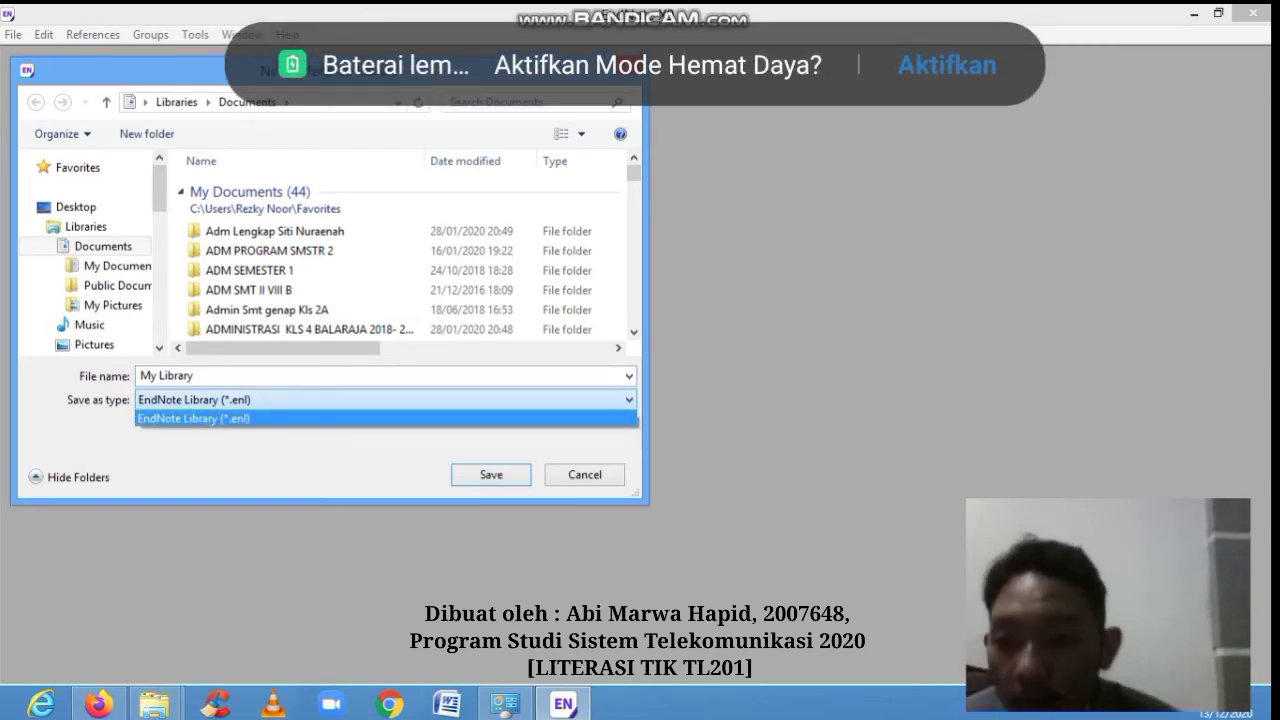
{"action": "key", "text": "F4"}
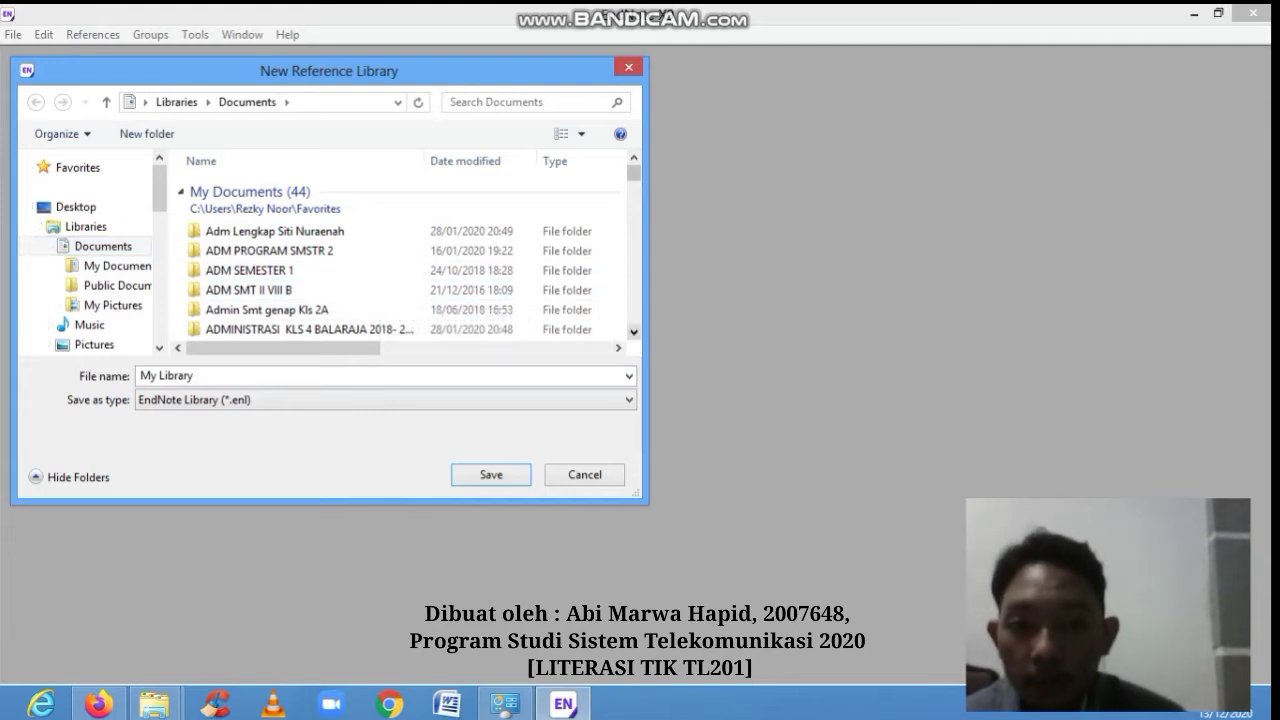
{"action": "scroll", "coordinate": [400, 260], "scroll_direction": "down", "scroll_amount": 2}
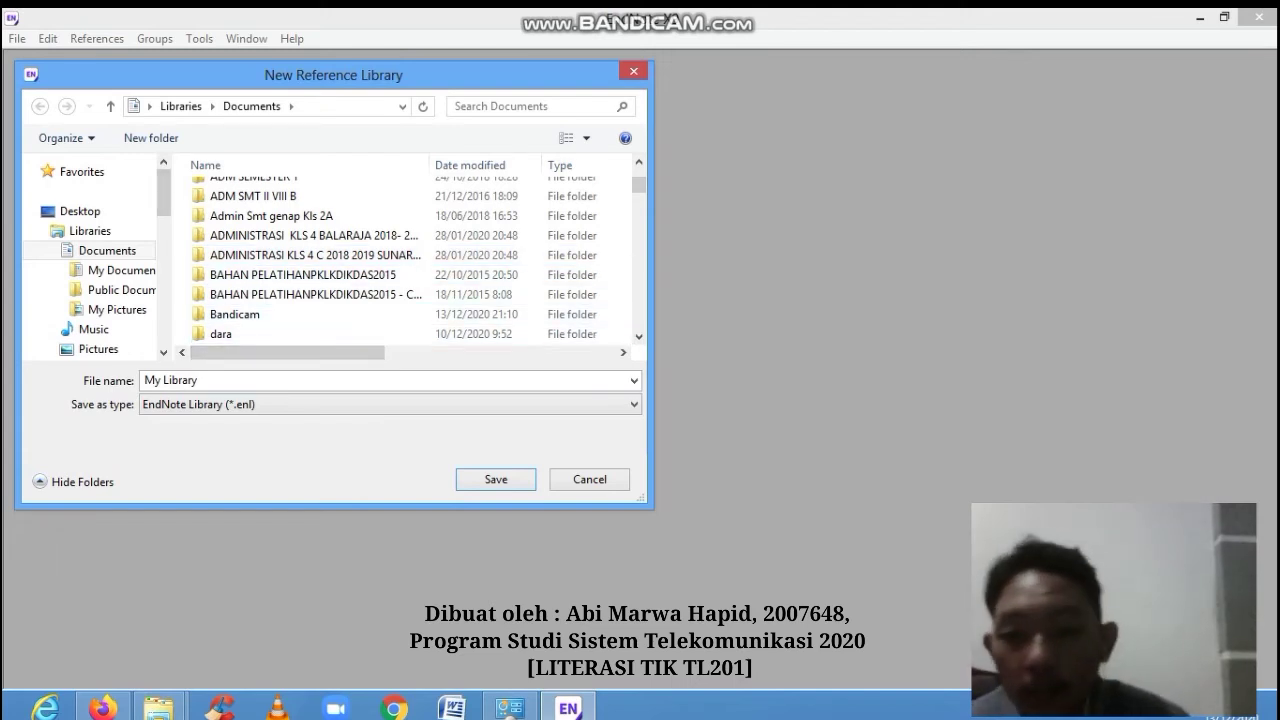
{"action": "left_click", "coordinate": [496, 479]}
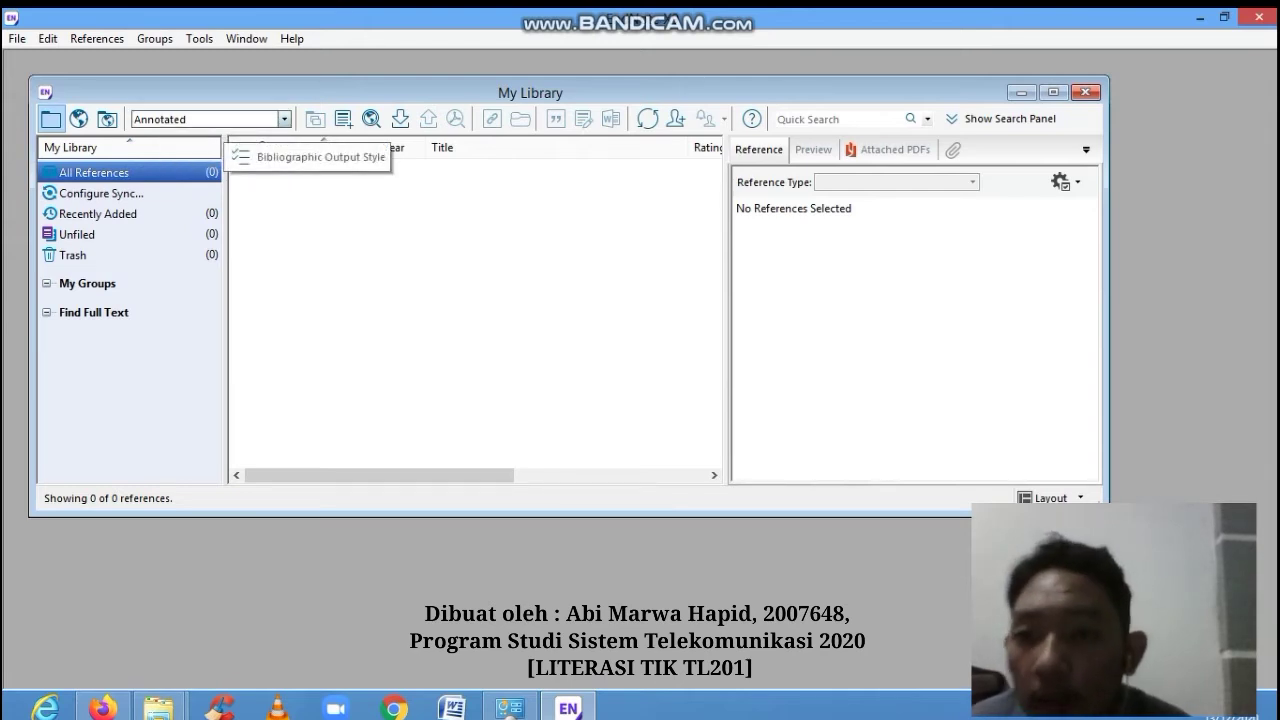
{"action": "left_click", "coordinate": [226, 120]}
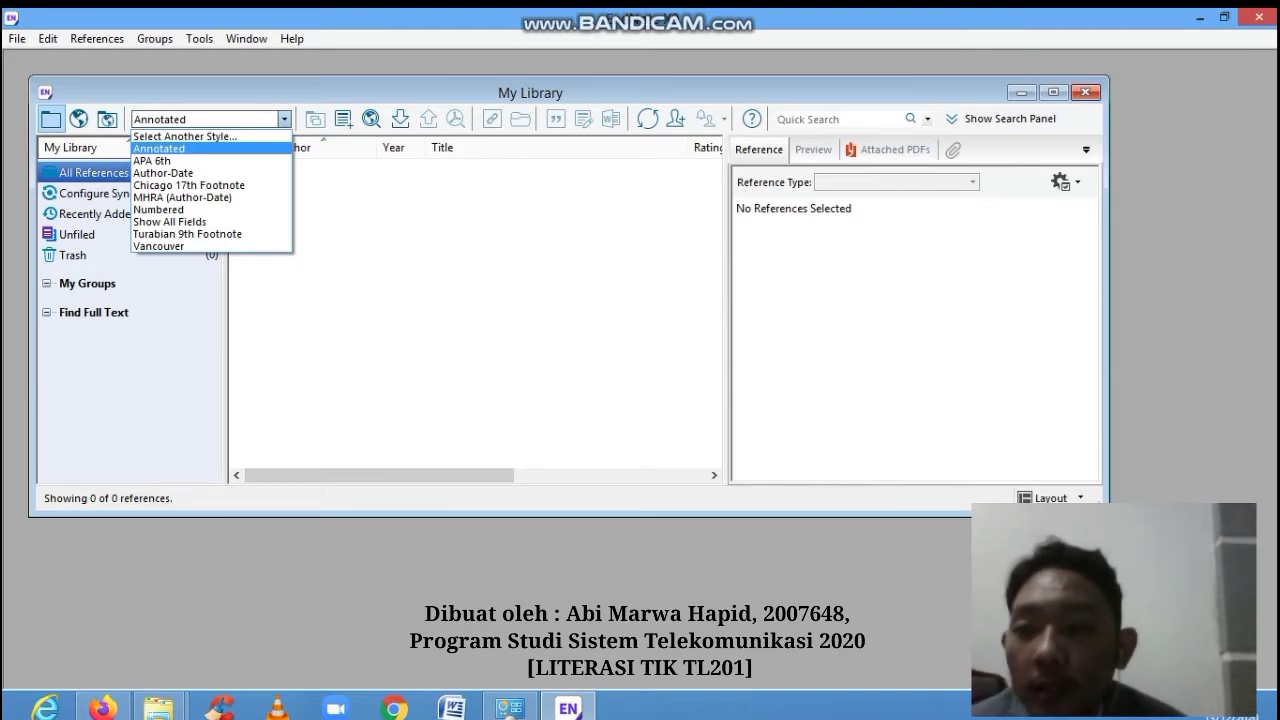
{"action": "key", "text": "Escape"}
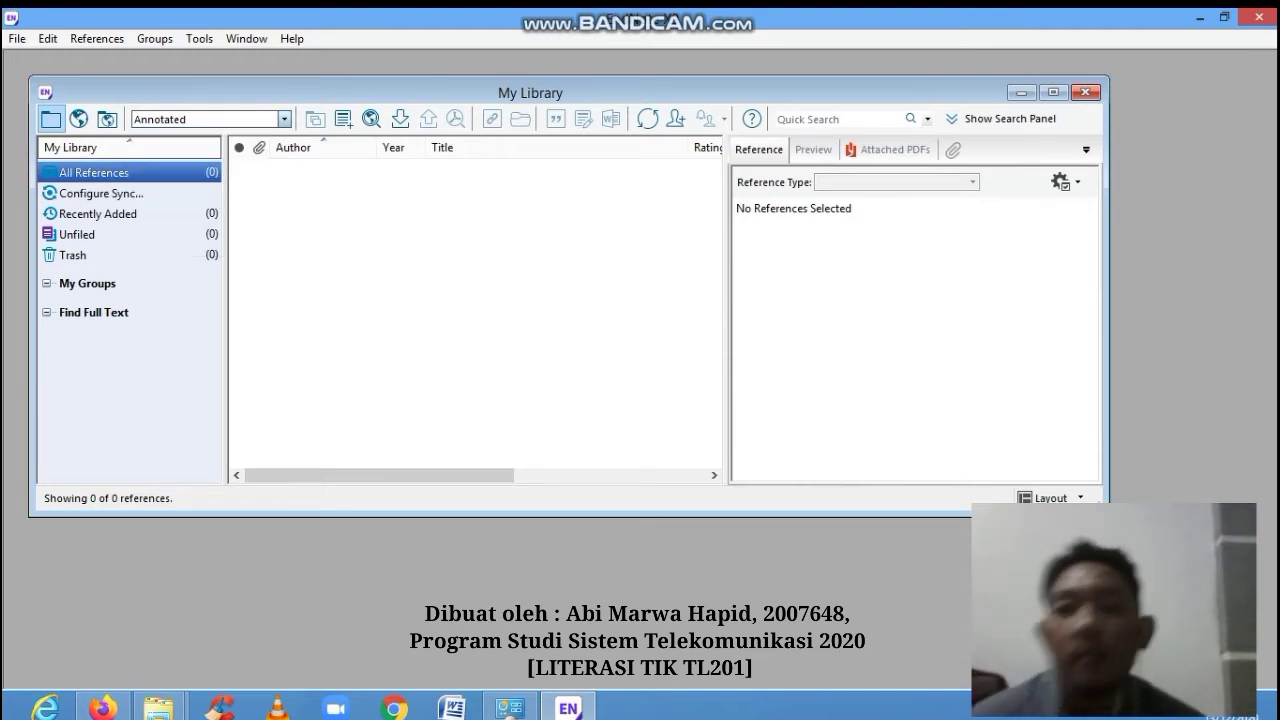
{"action": "left_click", "coordinate": [285, 119]}
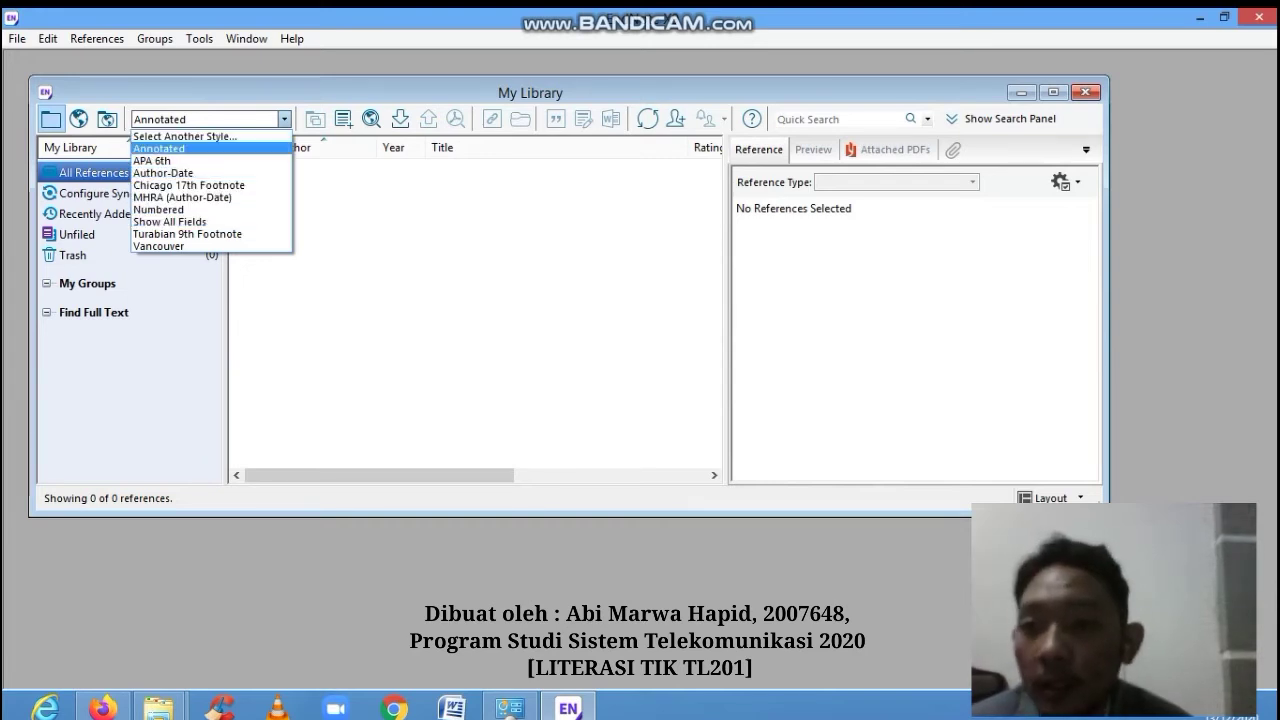
{"action": "key", "text": "Return"}
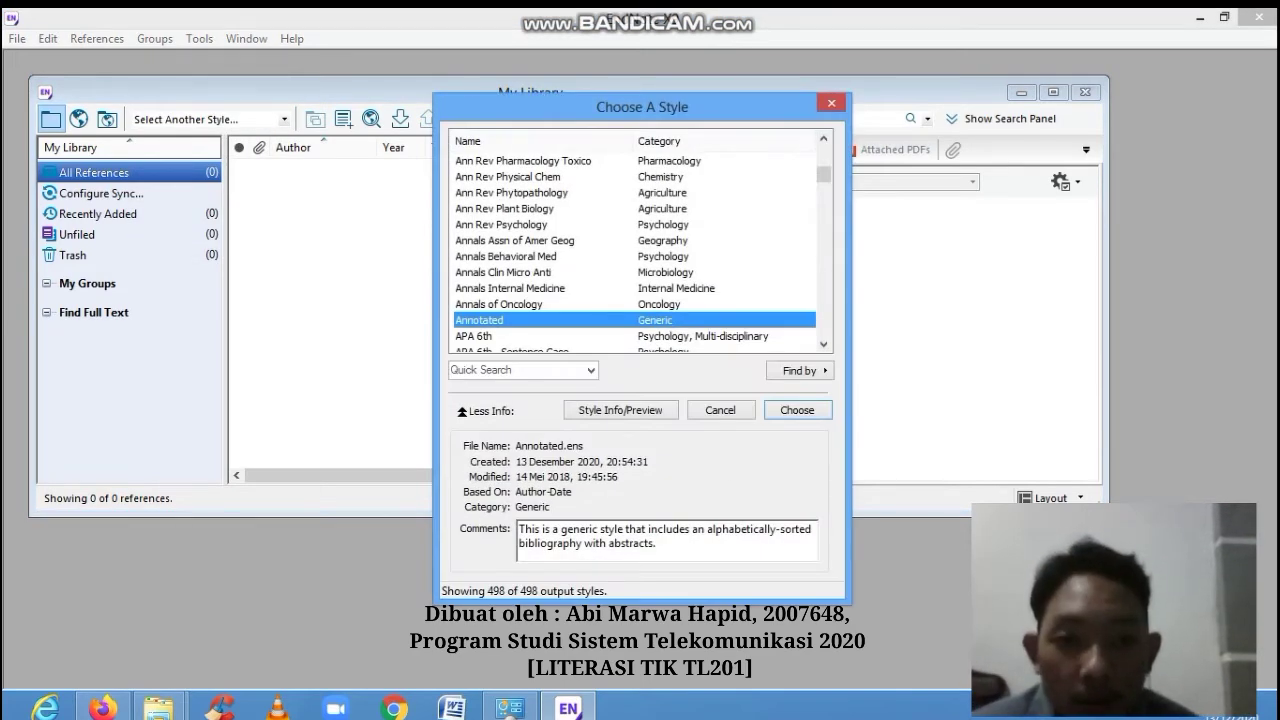
{"action": "mouse_move", "coordinate": [823, 175]}
{"action": "left_mouse_down"}
{"action": "mouse_move", "coordinate": [823, 205]}
{"action": "mouse_move", "coordinate": [823, 150]}
{"action": "left_mouse_up"}
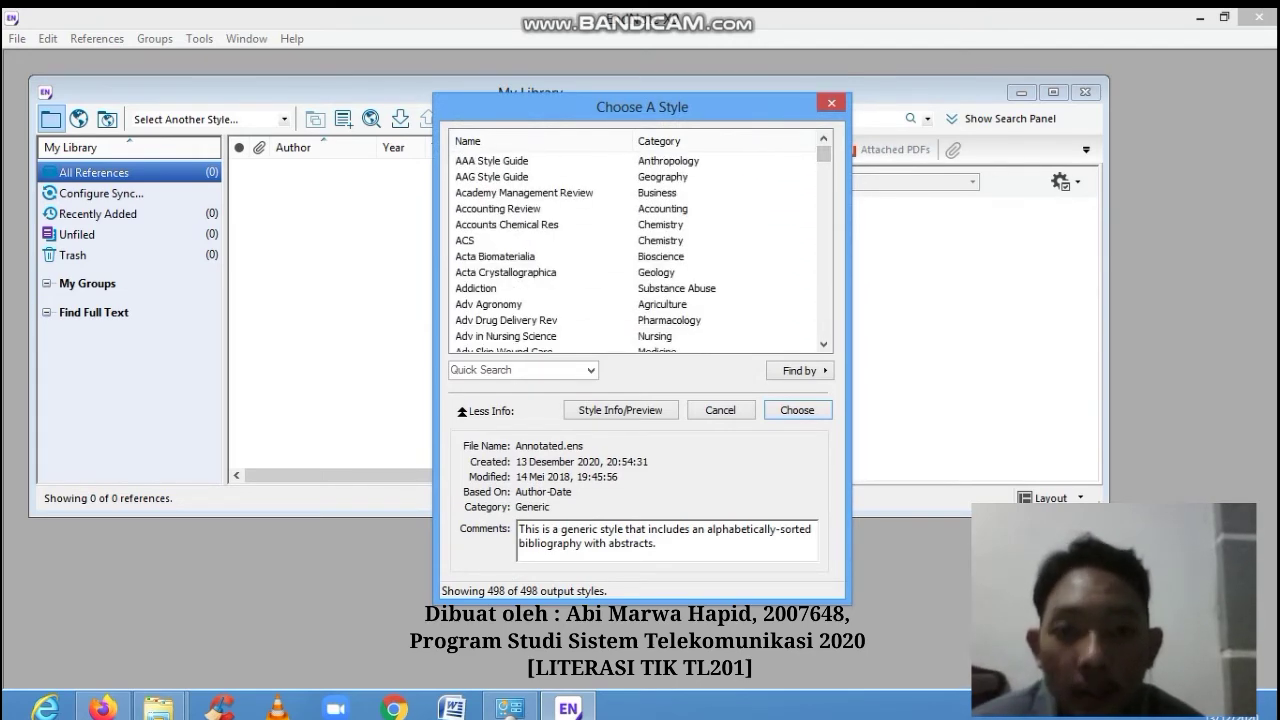
{"action": "left_click", "coordinate": [492, 160]}
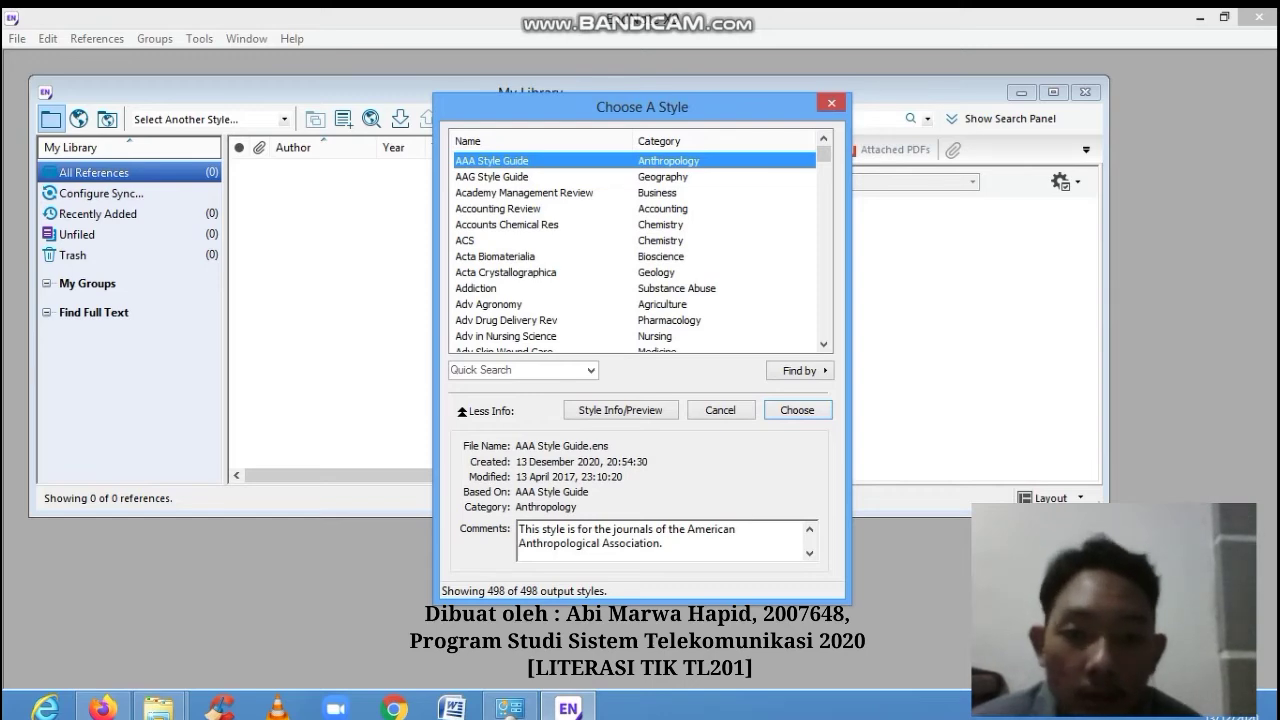
{"action": "left_click_drag", "start_coordinate": [824, 153], "coordinate": [824, 325]}
{"action": "left_click_drag", "start_coordinate": [824, 269], "coordinate": [824, 197]}
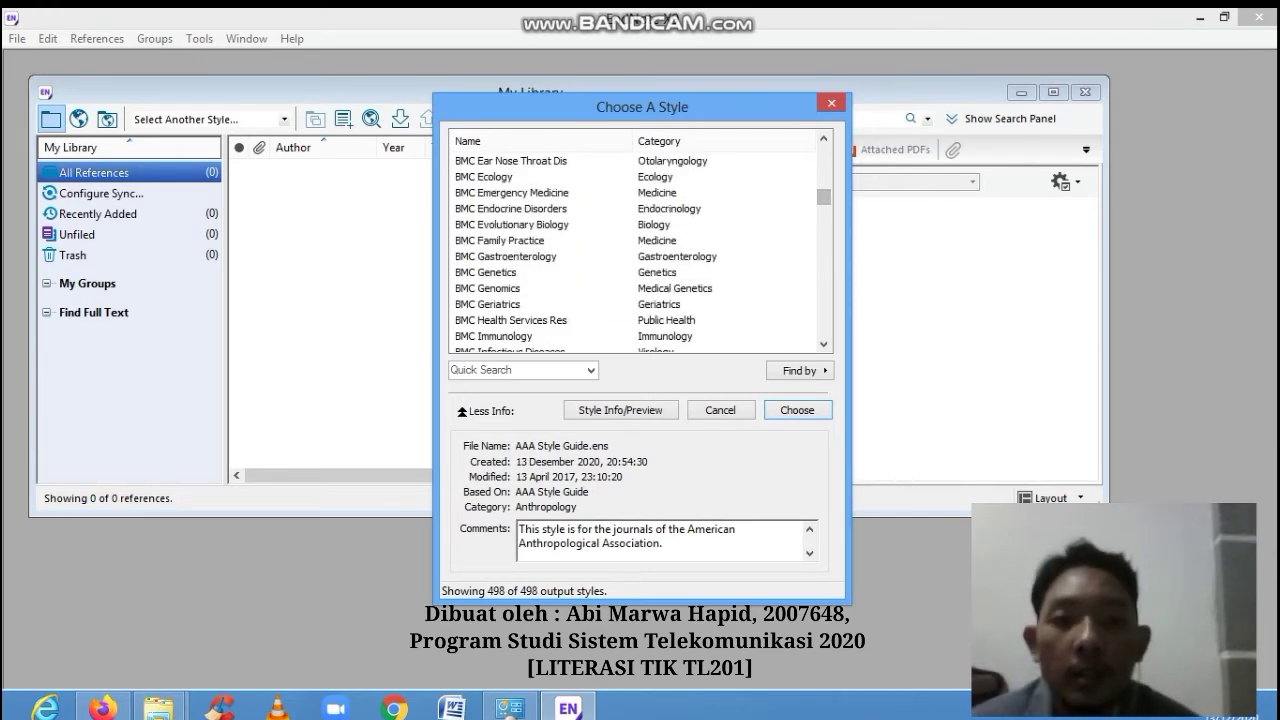
{"action": "scroll", "coordinate": [640, 250], "scroll_direction": "up", "scroll_amount": 8}
{"action": "scroll", "coordinate": [640, 250], "scroll_direction": "down", "scroll_amount": 1}
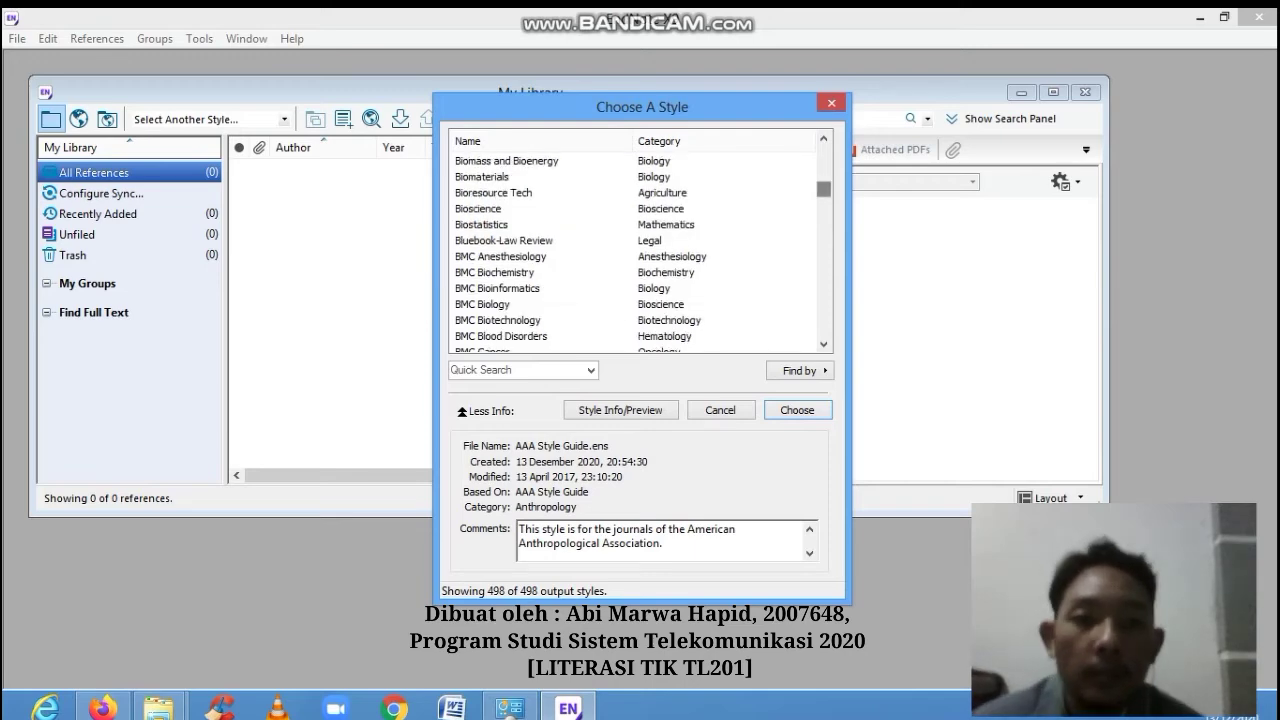
{"action": "scroll", "coordinate": [640, 250], "scroll_direction": "up", "scroll_amount": 20}
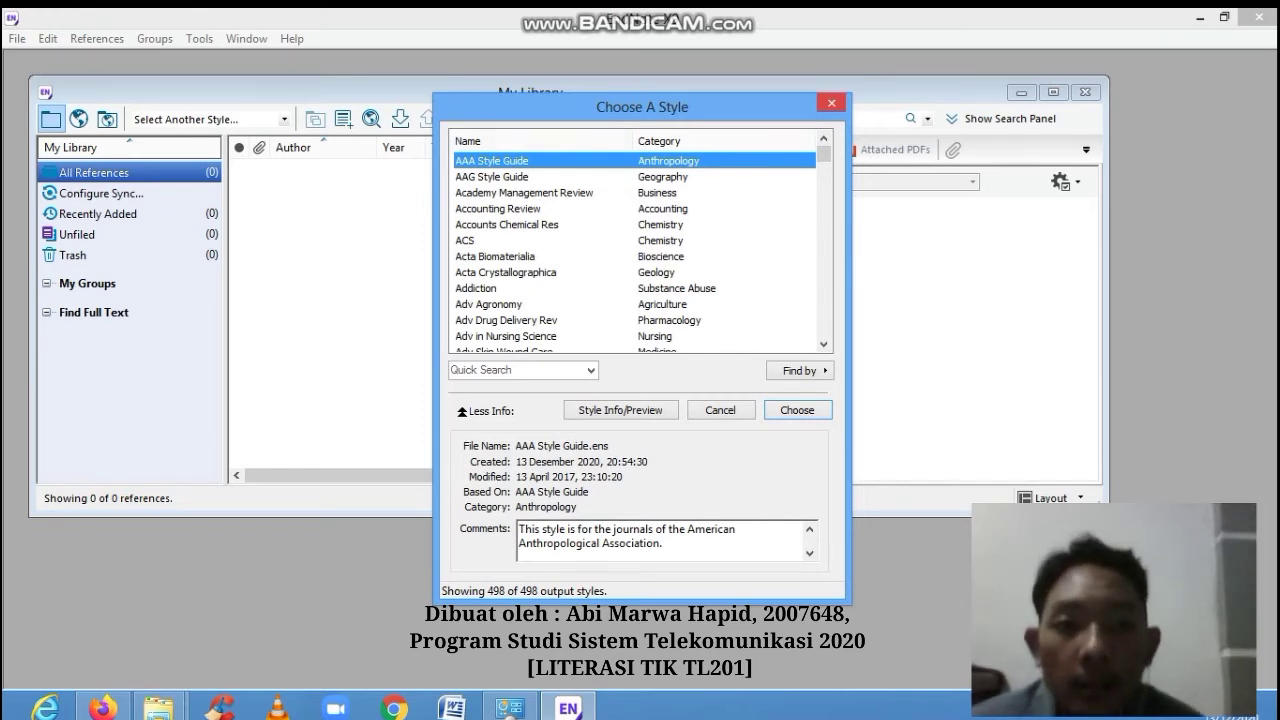
{"action": "left_click", "coordinate": [831, 102]}
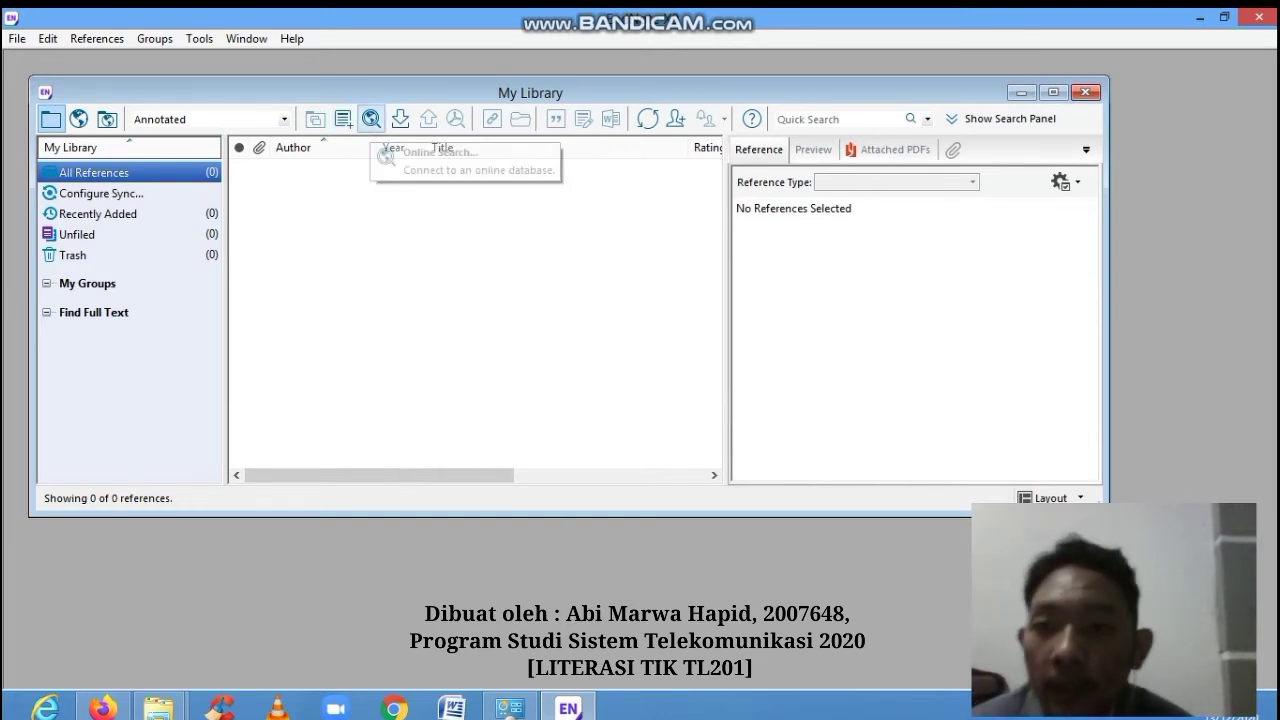
- Start a new reference in an enlarged window and enter the author's name
{"action": "key", "text": "ctrl+n"}
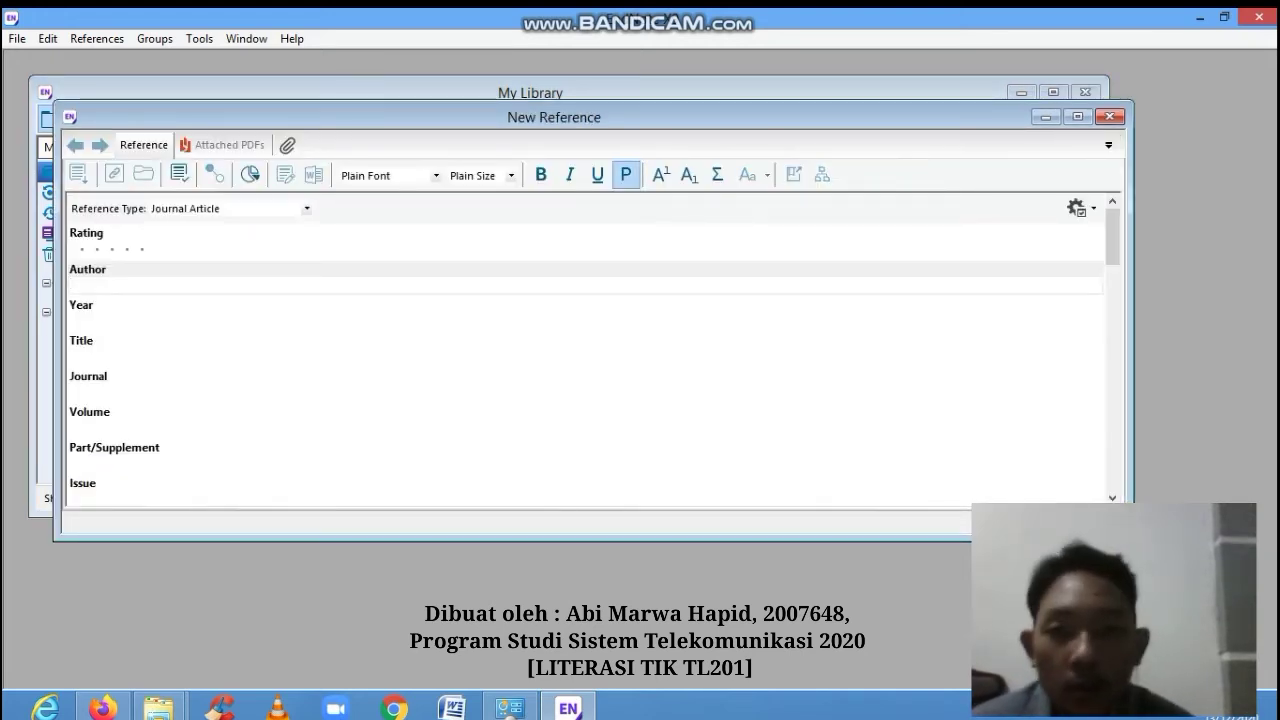
{"action": "left_click_drag", "start_coordinate": [1052, 541], "coordinate": [1052, 587]}
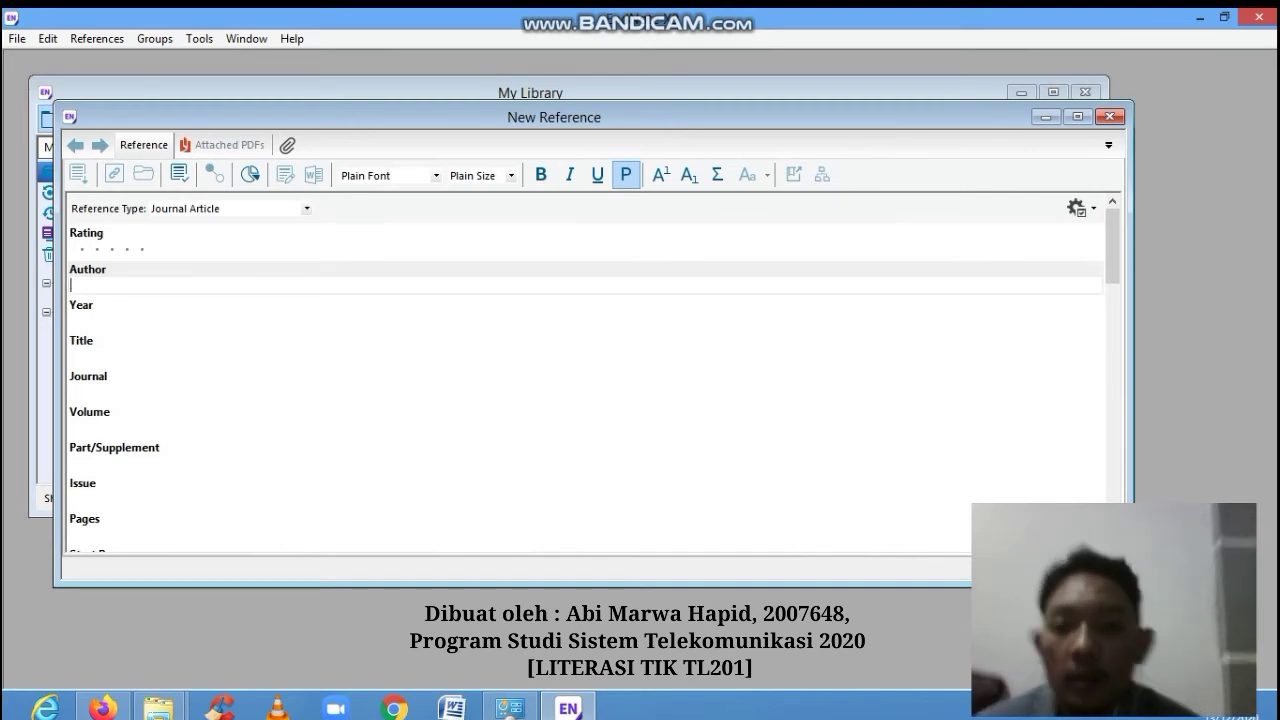
{"action": "mouse_move", "coordinate": [1112, 246]}
{"action": "left_mouse_down"}
{"action": "mouse_move", "coordinate": [1112, 340]}
{"action": "mouse_move", "coordinate": [1112, 246]}
{"action": "left_mouse_up"}
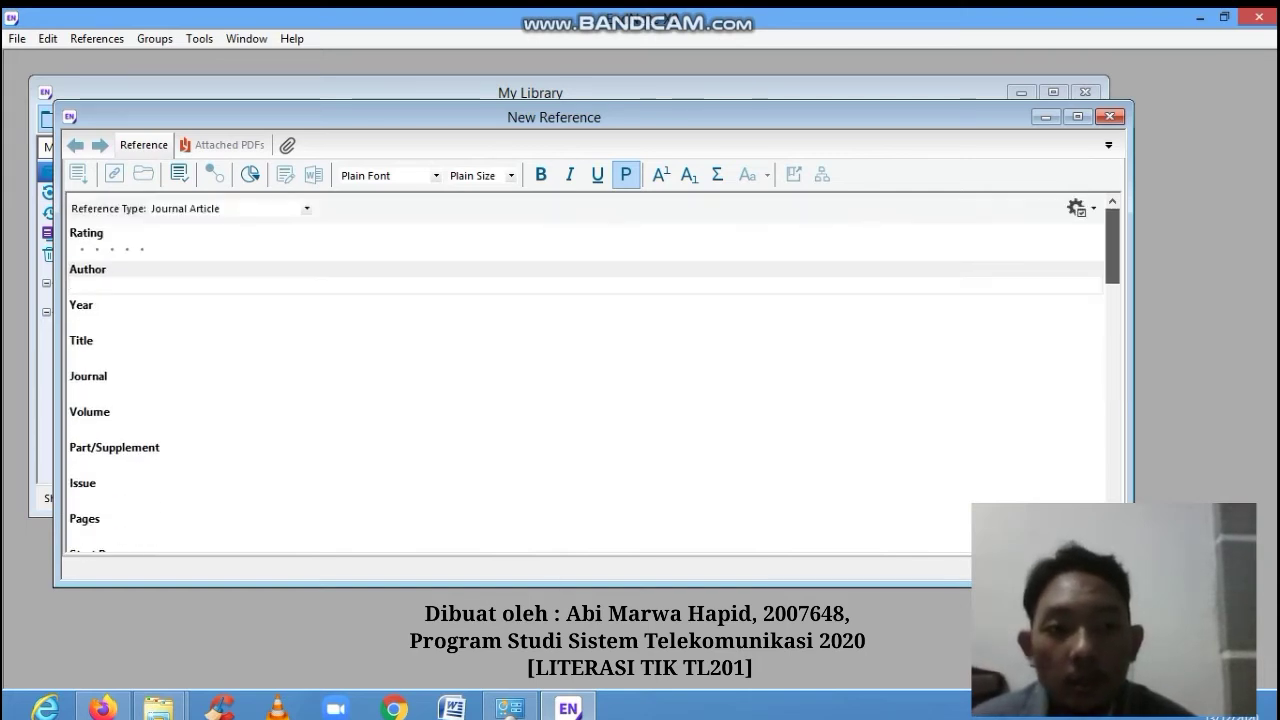
{"action": "mouse_move", "coordinate": [1112, 246]}
{"action": "left_mouse_down"}
{"action": "mouse_move", "coordinate": [1112, 356]}
{"action": "mouse_move", "coordinate": [1112, 246]}
{"action": "left_mouse_up"}
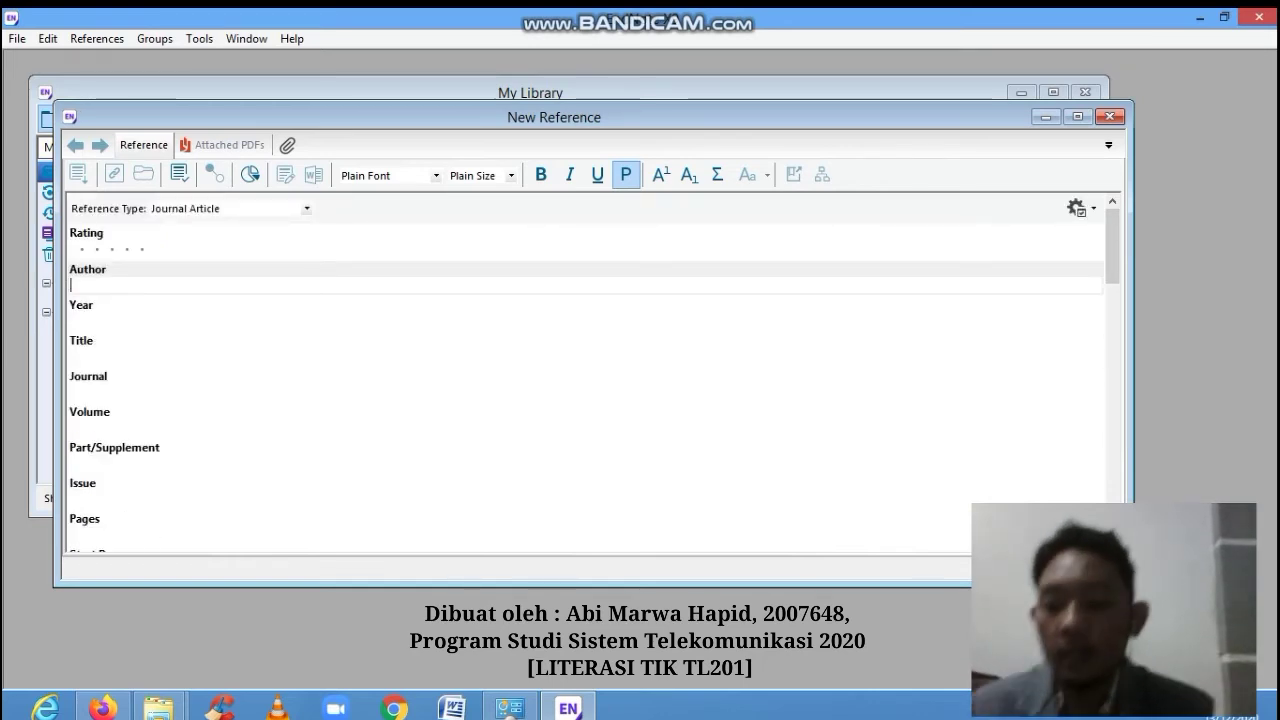
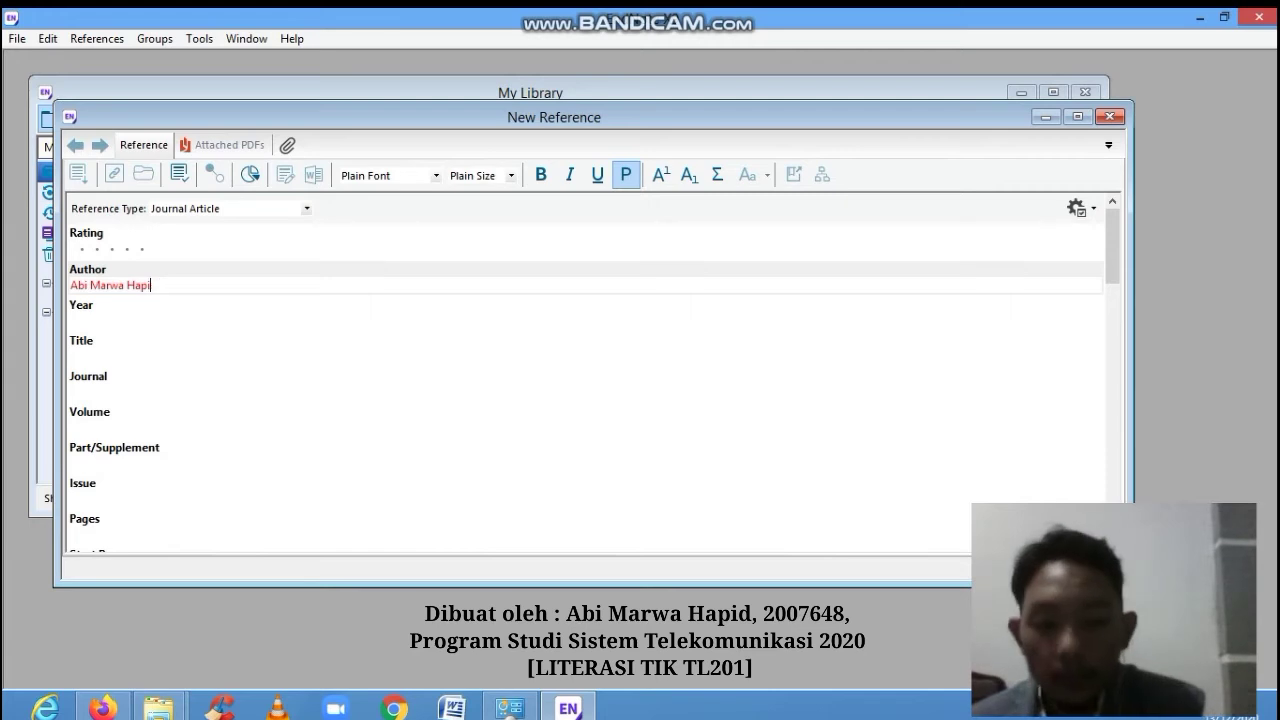
- Enter year 2020 and title 'Book of Eli', and place the cursor in Pages
{"action": "key", "text": "Tab"}
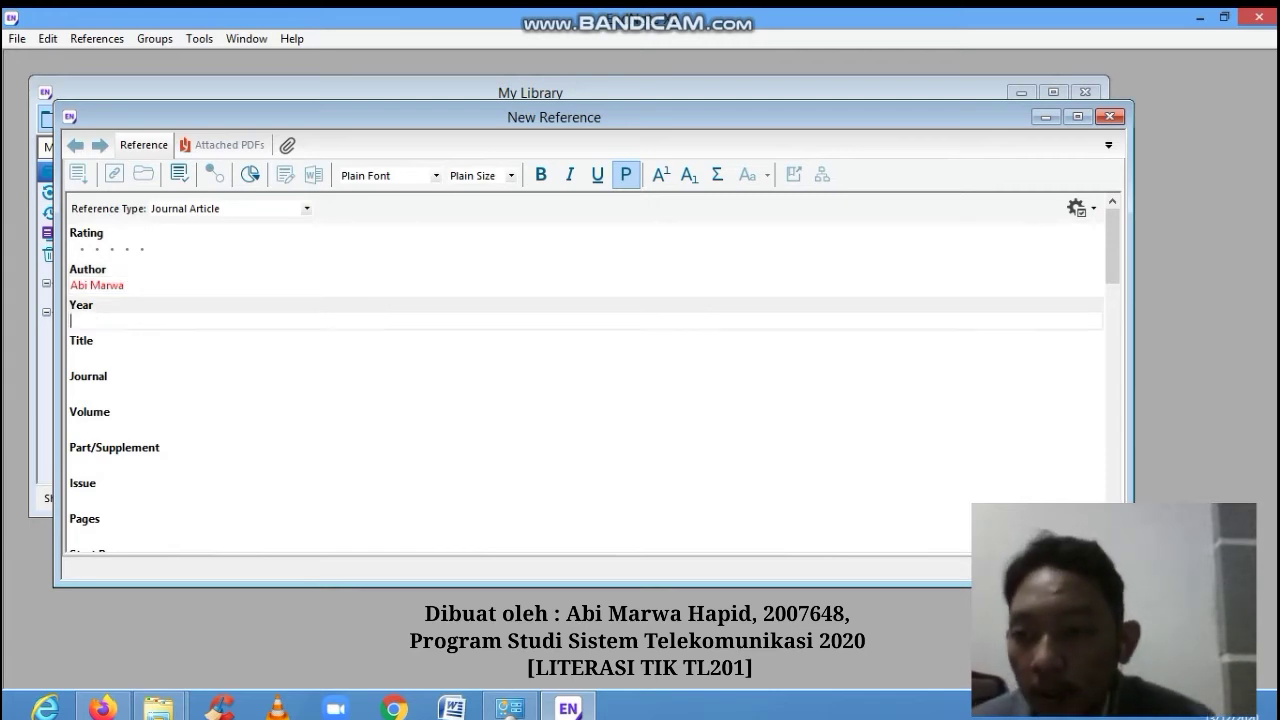
{"action": "type", "text": "2020"}
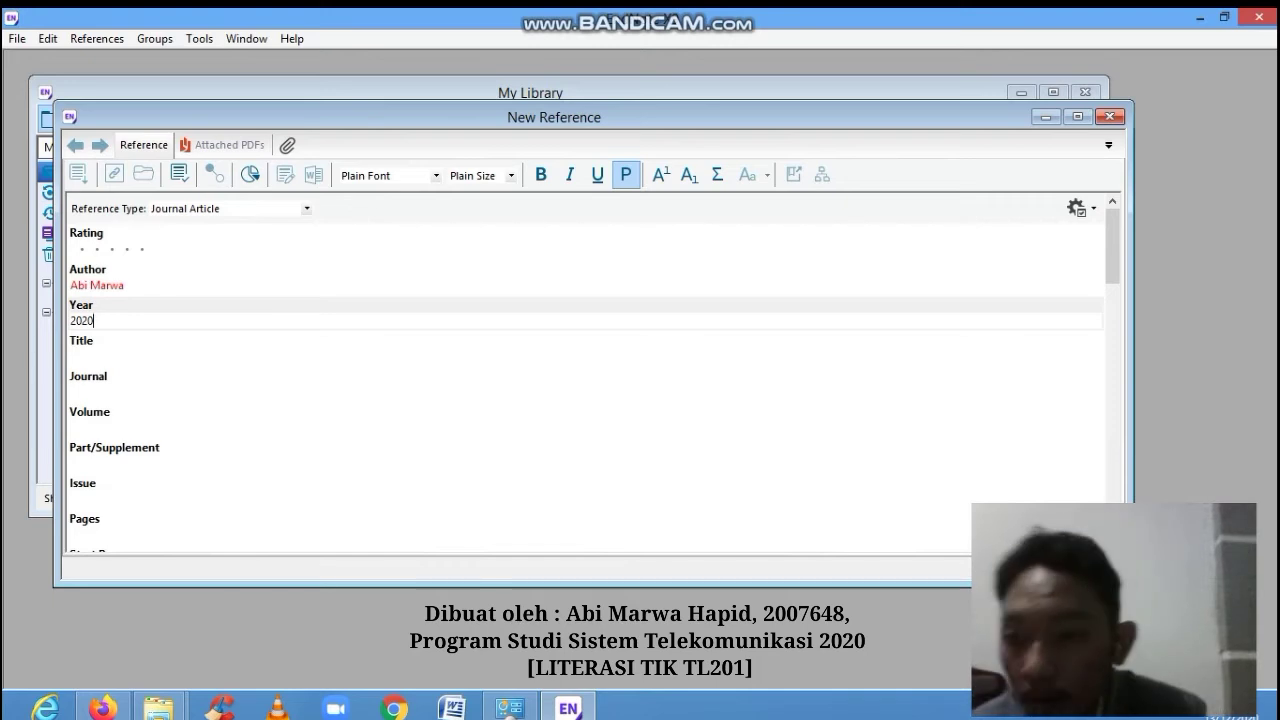
{"action": "key", "text": "Tab"}
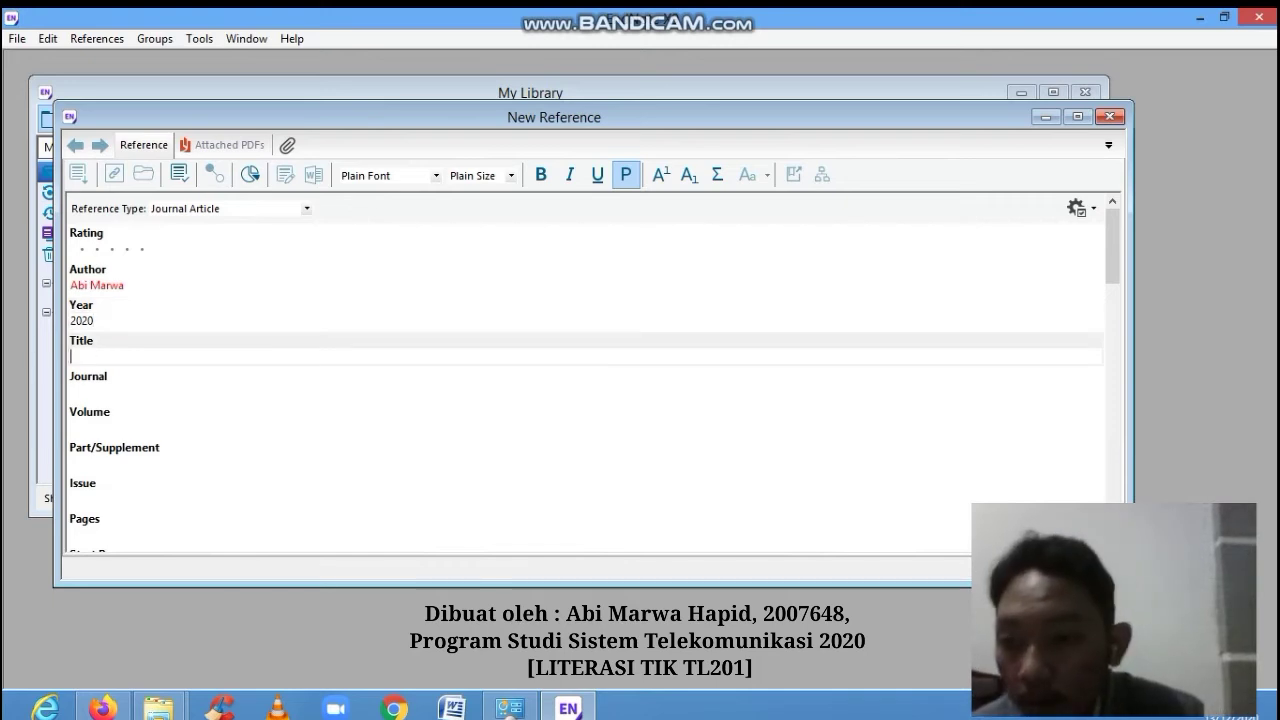
{"action": "type", "text": "Bo"}
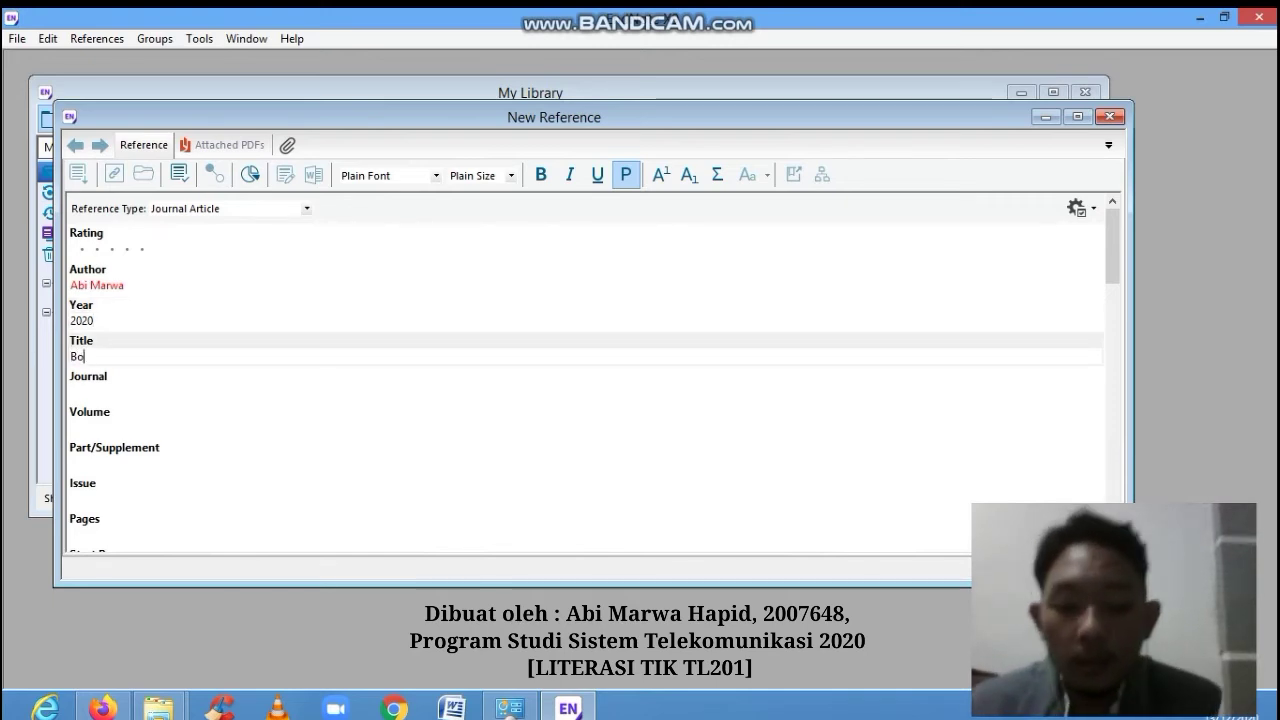
{"action": "type", "text": "ok of Eli"}
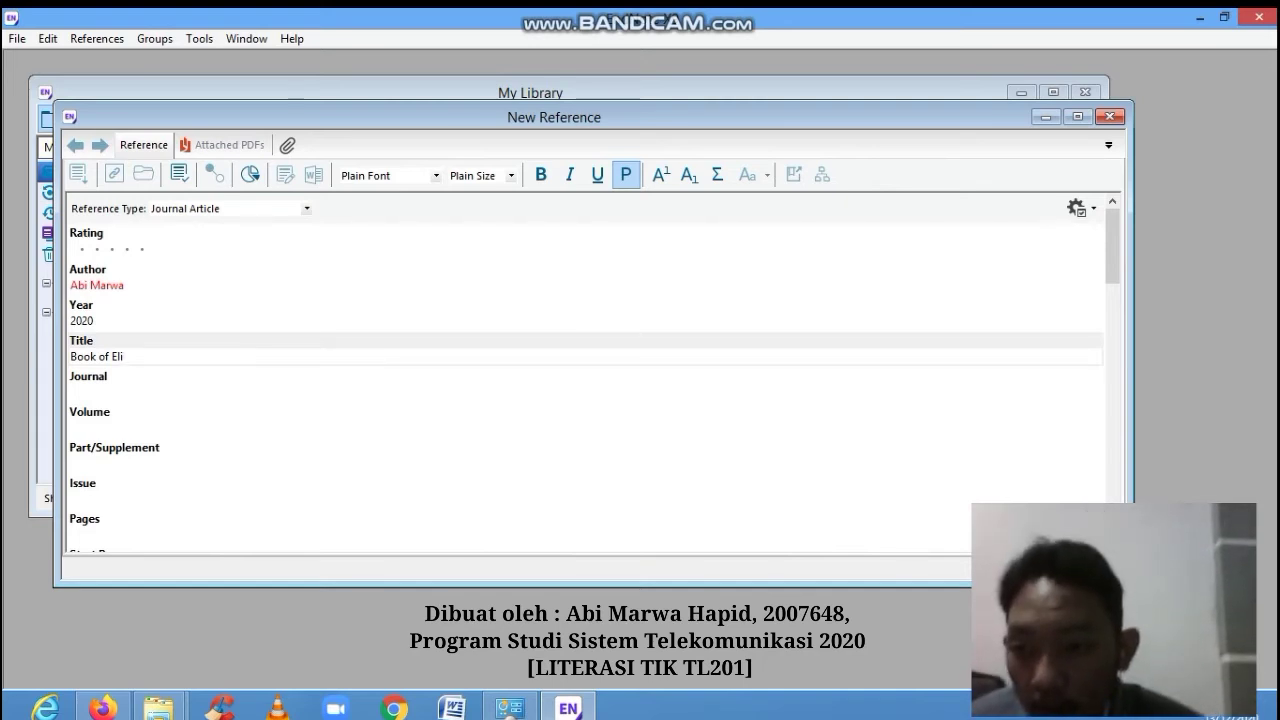
{"action": "key", "text": "Tab"}
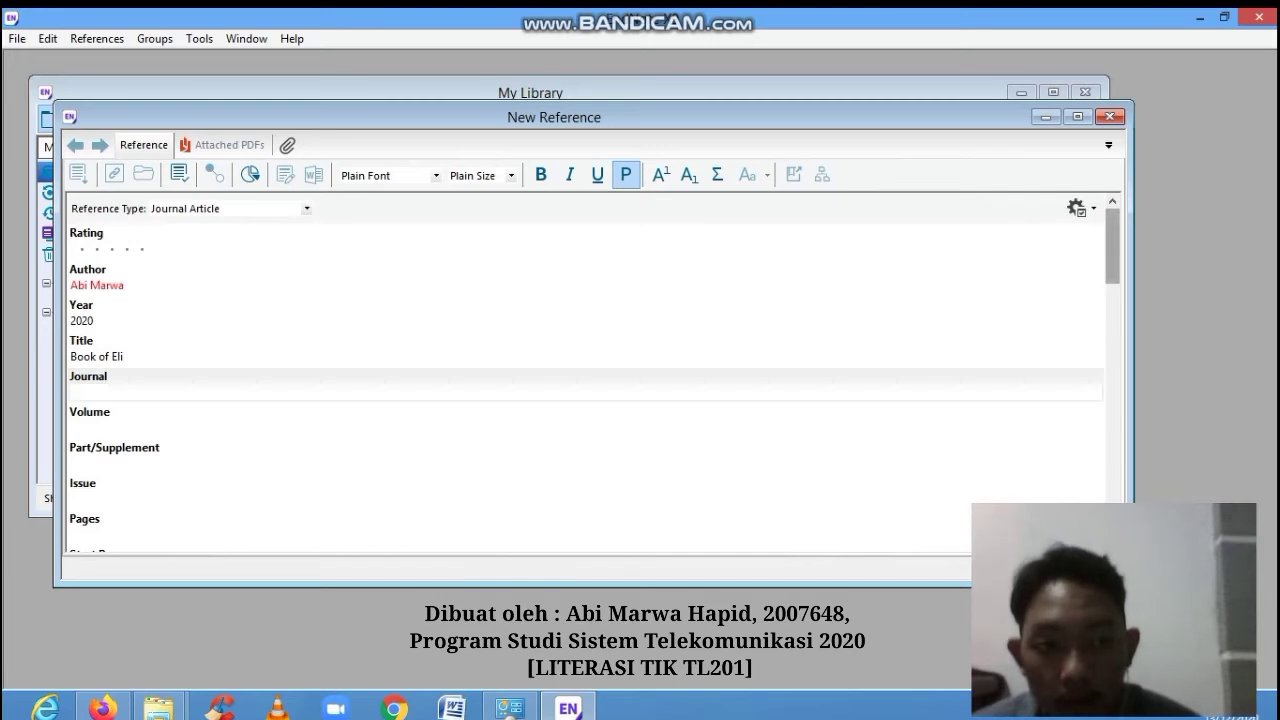
{"action": "scroll", "coordinate": [585, 375], "scroll_direction": "down", "scroll_amount": 2}
{"action": "scroll", "coordinate": [585, 375], "scroll_direction": "down", "scroll_amount": 2}
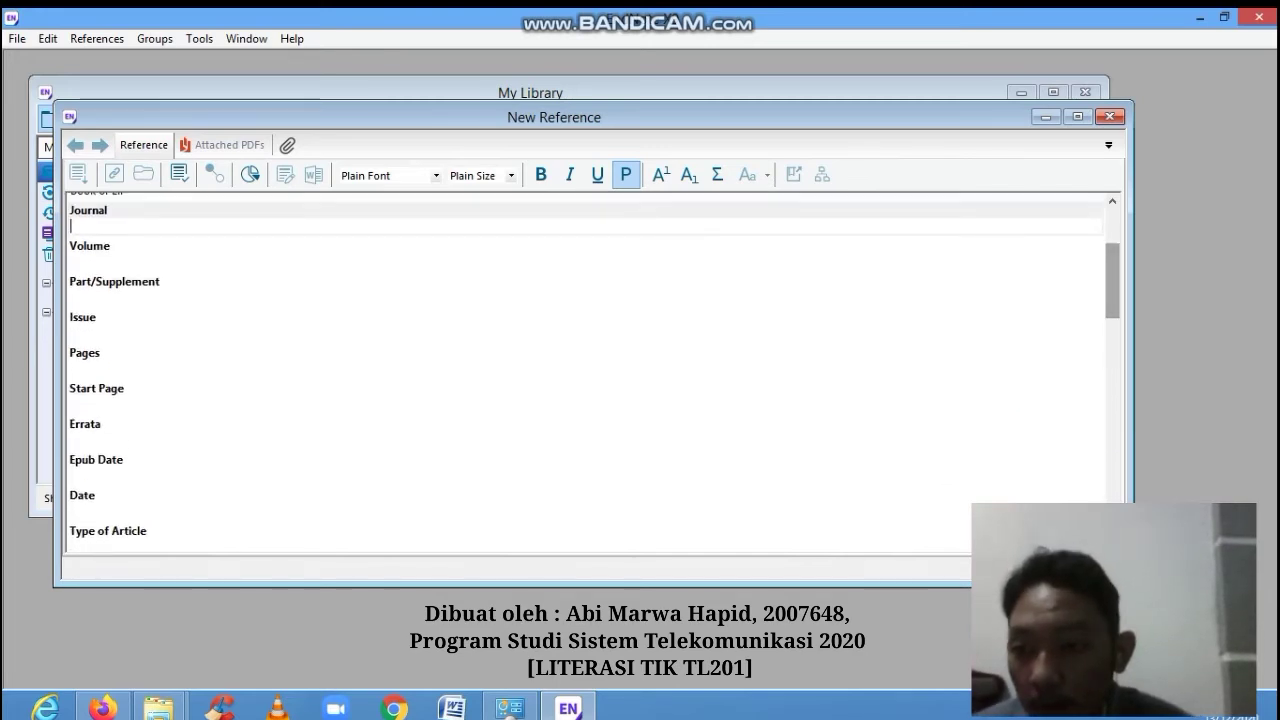
{"action": "left_click", "coordinate": [90, 368]}
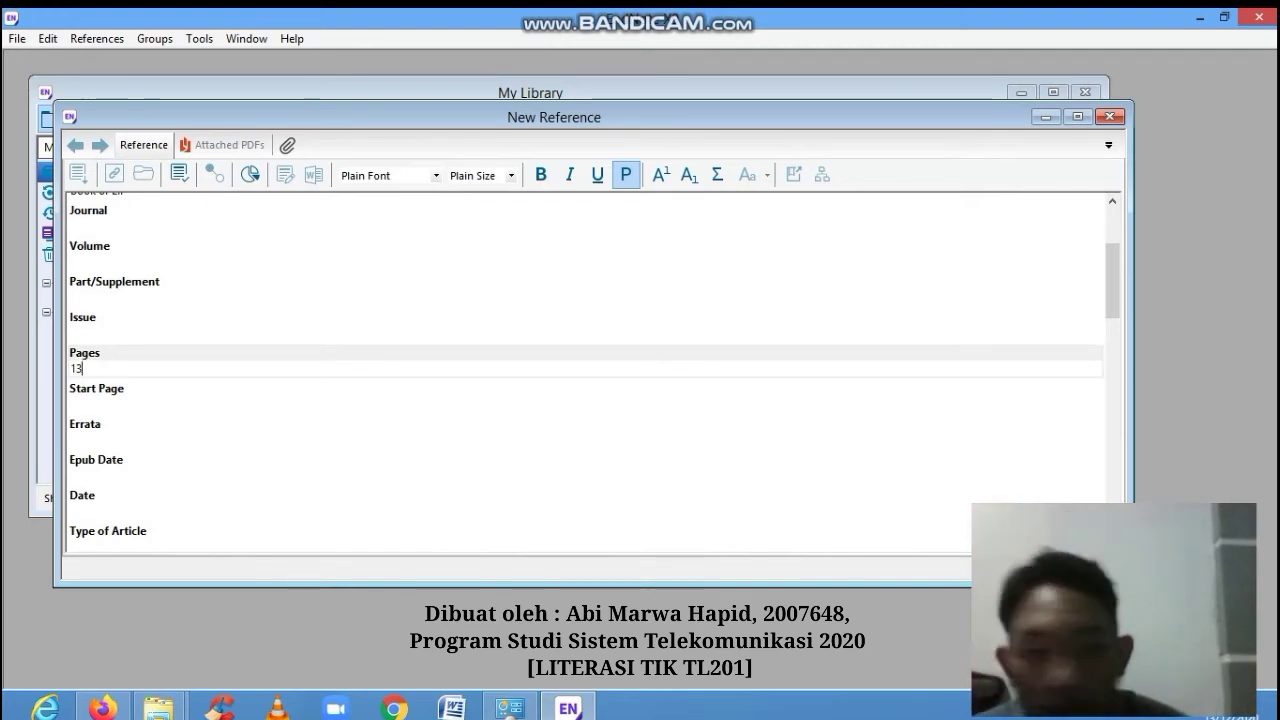
{"action": "scroll", "coordinate": [585, 370], "scroll_direction": "up", "scroll_amount": 3}
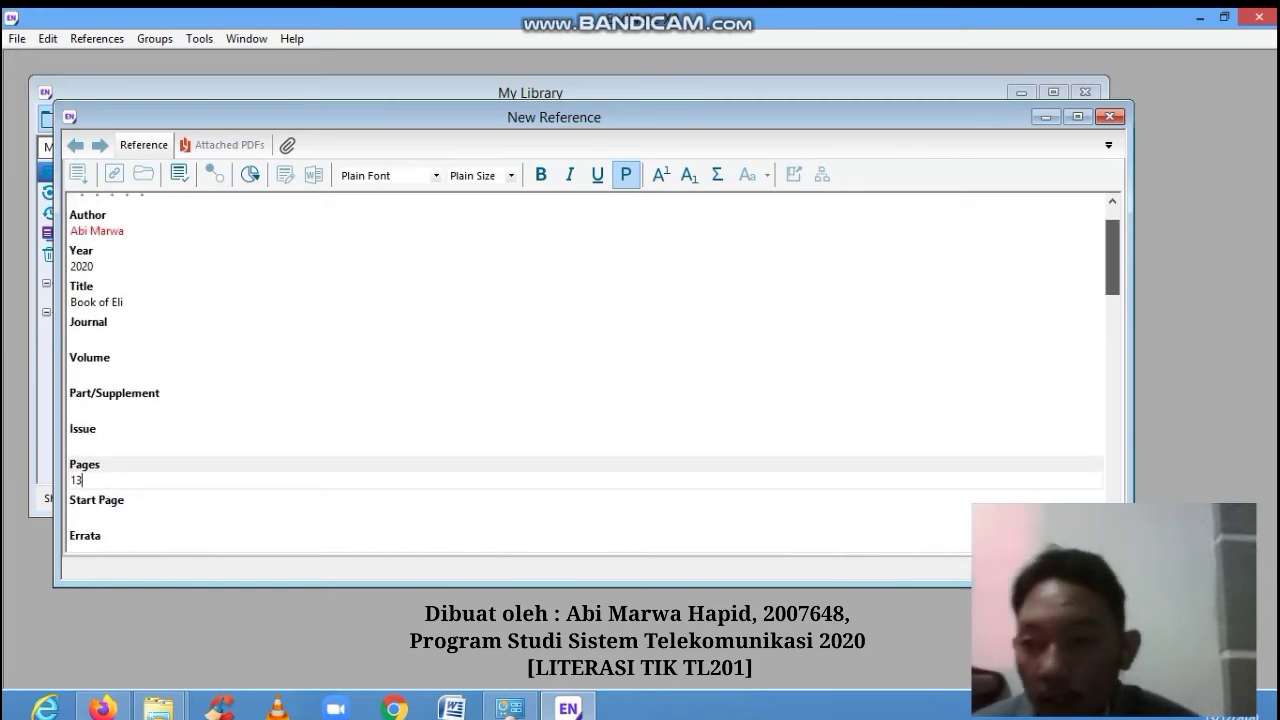
{"action": "scroll", "coordinate": [585, 370], "scroll_direction": "down", "scroll_amount": 4}
{"action": "scroll", "coordinate": [585, 370], "scroll_direction": "down", "scroll_amount": 5}
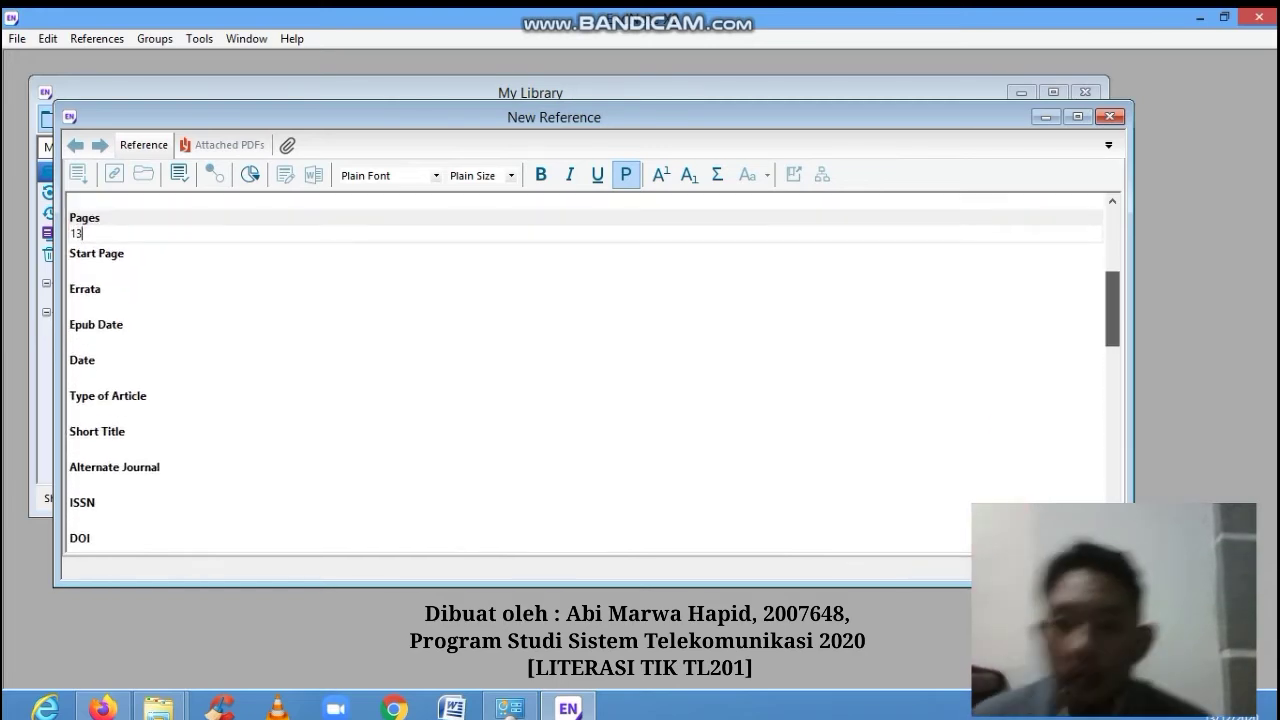
{"action": "scroll", "coordinate": [585, 370], "scroll_direction": "down", "scroll_amount": 4}
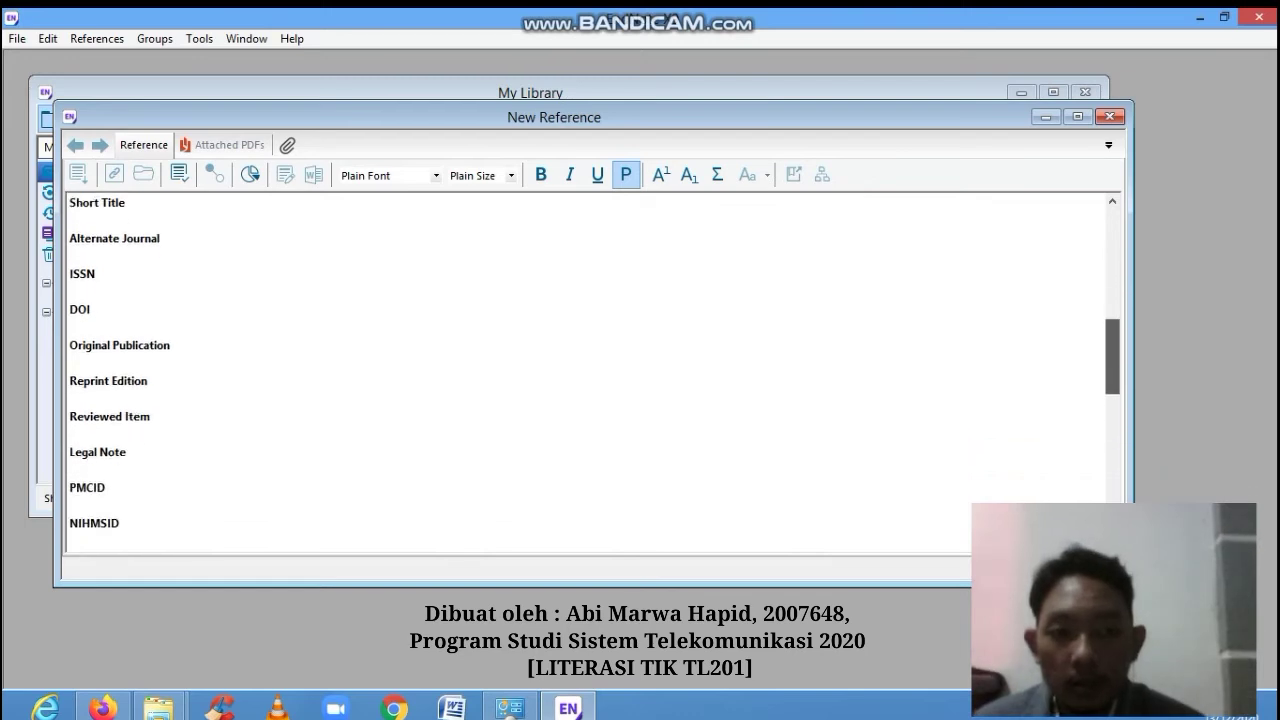
{"action": "scroll", "coordinate": [585, 370], "scroll_direction": "up", "scroll_amount": 1}
{"action": "scroll", "coordinate": [585, 370], "scroll_direction": "down", "scroll_amount": 5}
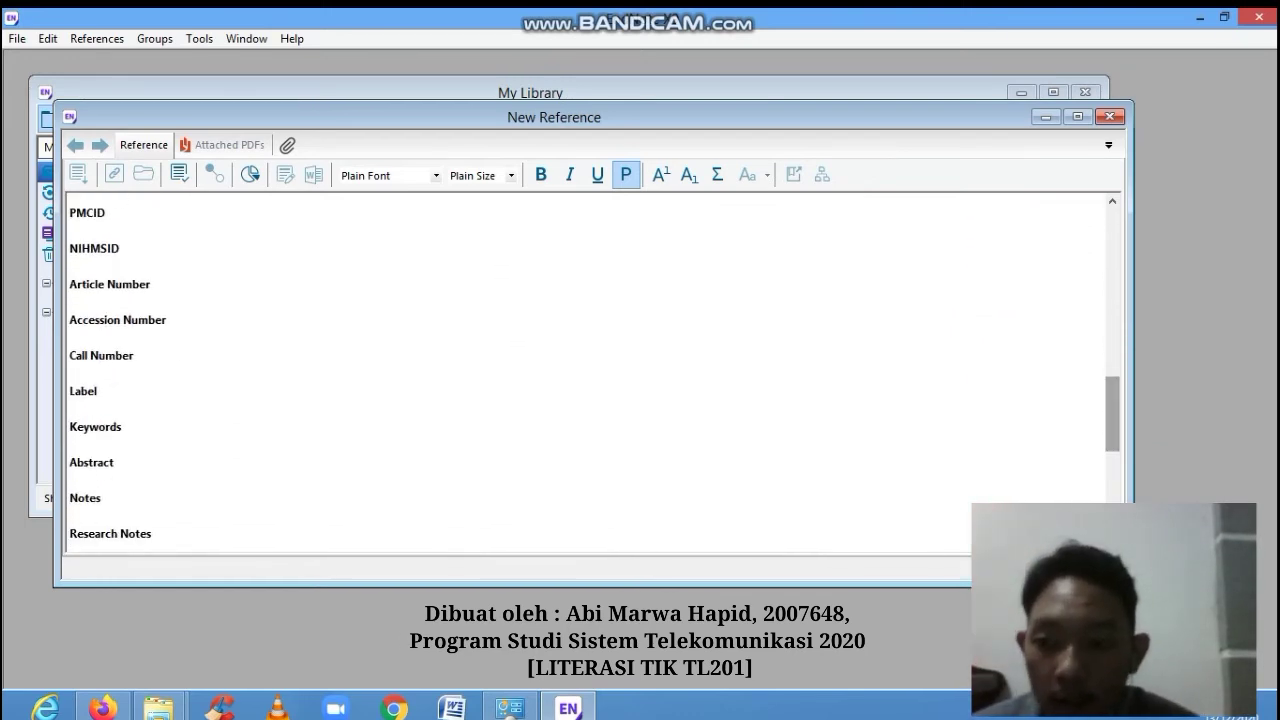
{"action": "scroll", "coordinate": [585, 370], "scroll_direction": "down", "scroll_amount": 3}
{"action": "scroll", "coordinate": [585, 370], "scroll_direction": "down", "scroll_amount": 4}
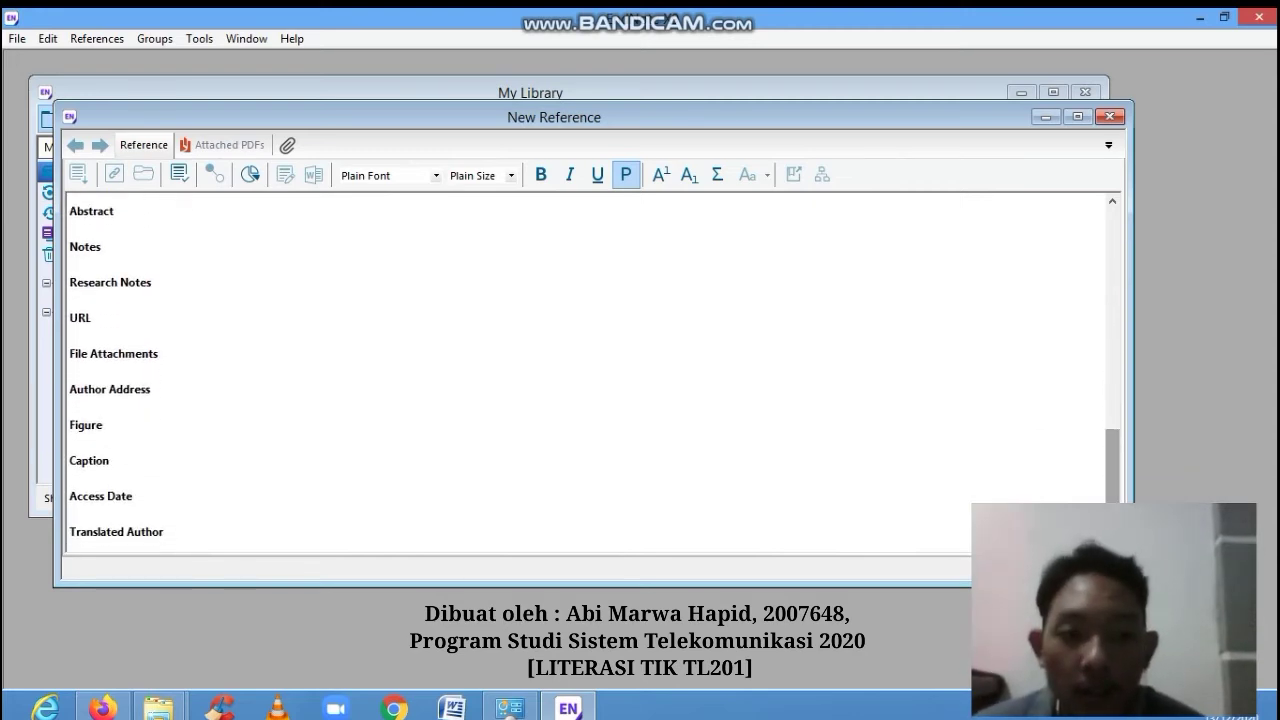
{"action": "scroll", "coordinate": [585, 370], "scroll_direction": "down", "scroll_amount": 4}
{"action": "scroll", "coordinate": [585, 370], "scroll_direction": "up", "scroll_amount": 9}
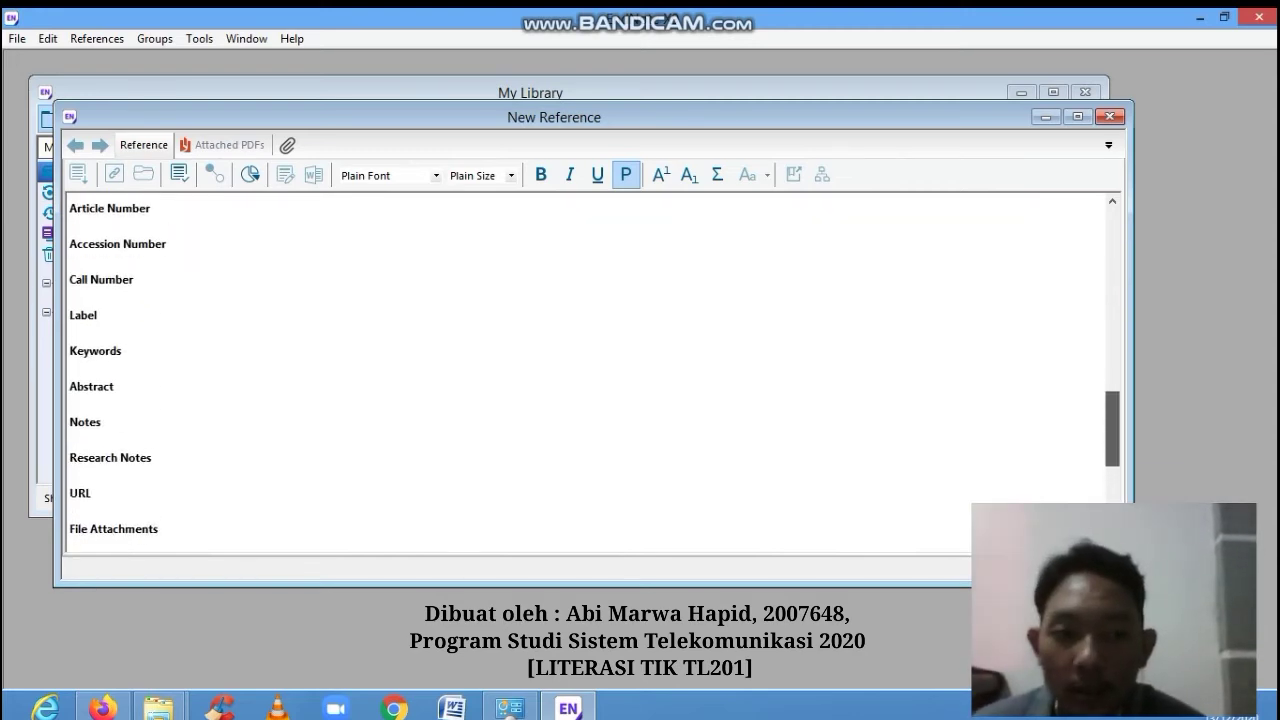
{"action": "scroll", "coordinate": [585, 370], "scroll_direction": "down", "scroll_amount": 9}
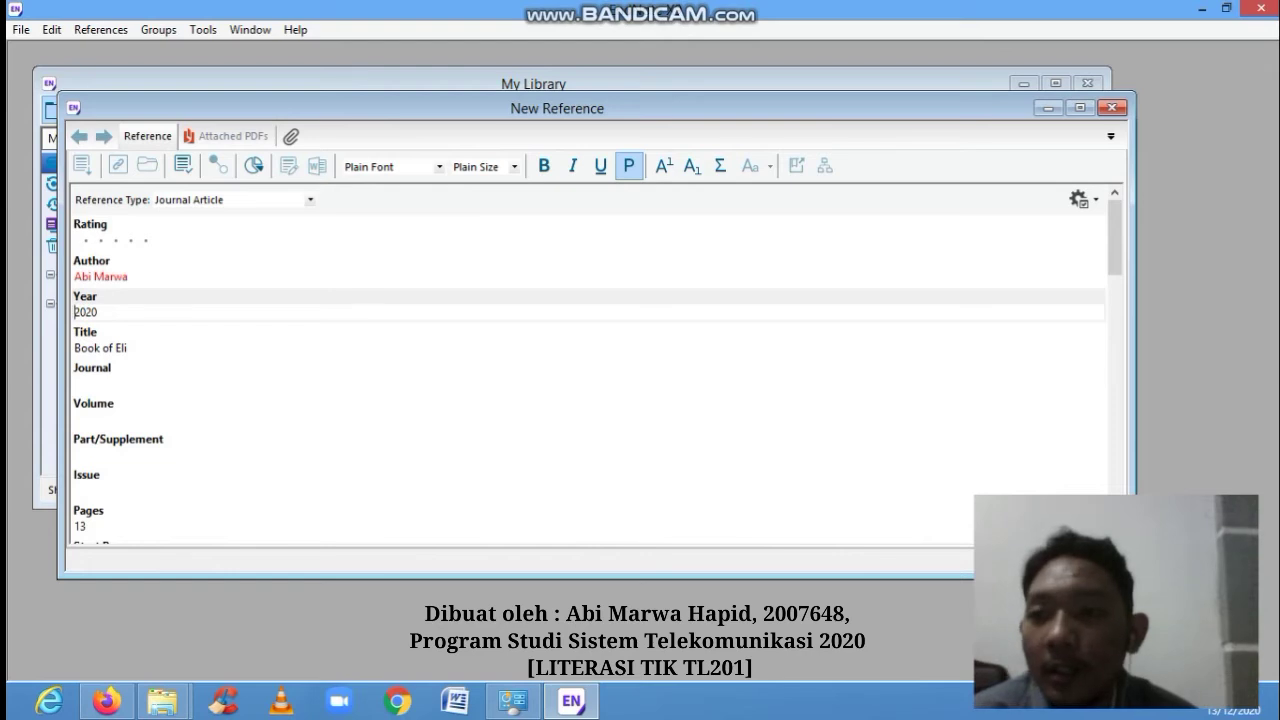
- Review the new reference's Attached PDFs and Reference tabs, then close its window
{"action": "left_click", "coordinate": [232, 136]}
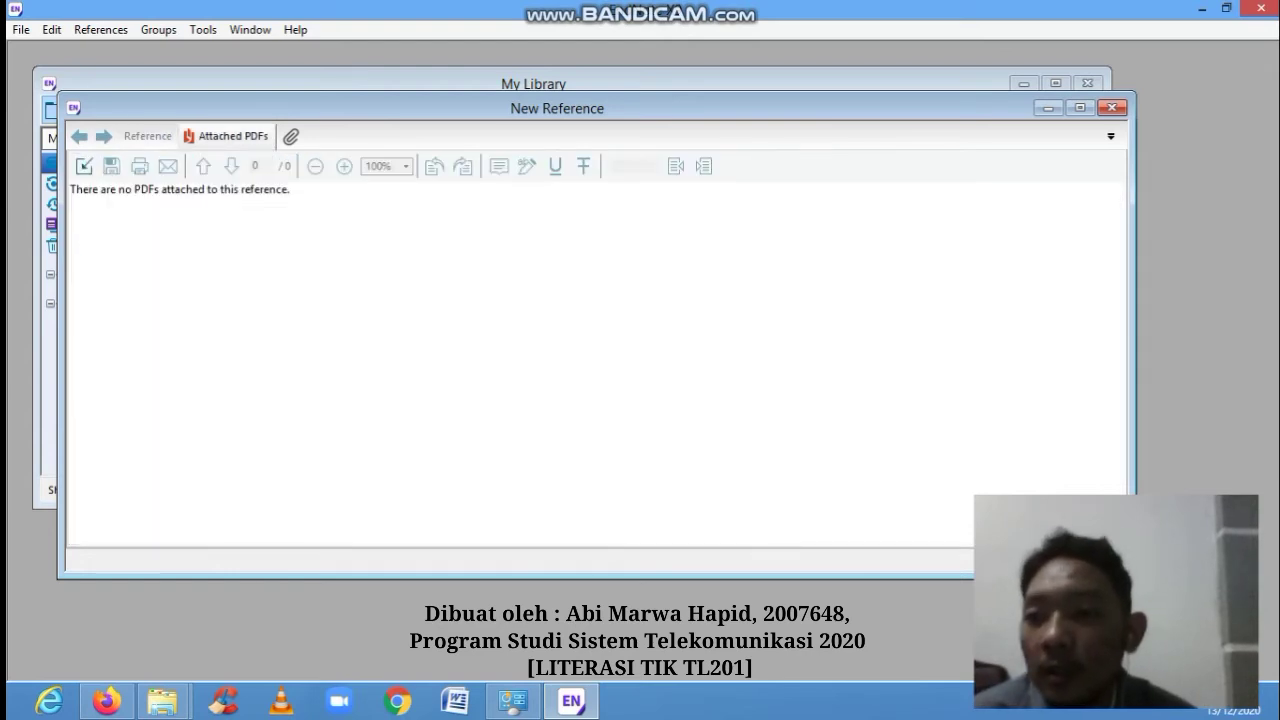
{"action": "left_click", "coordinate": [148, 136]}
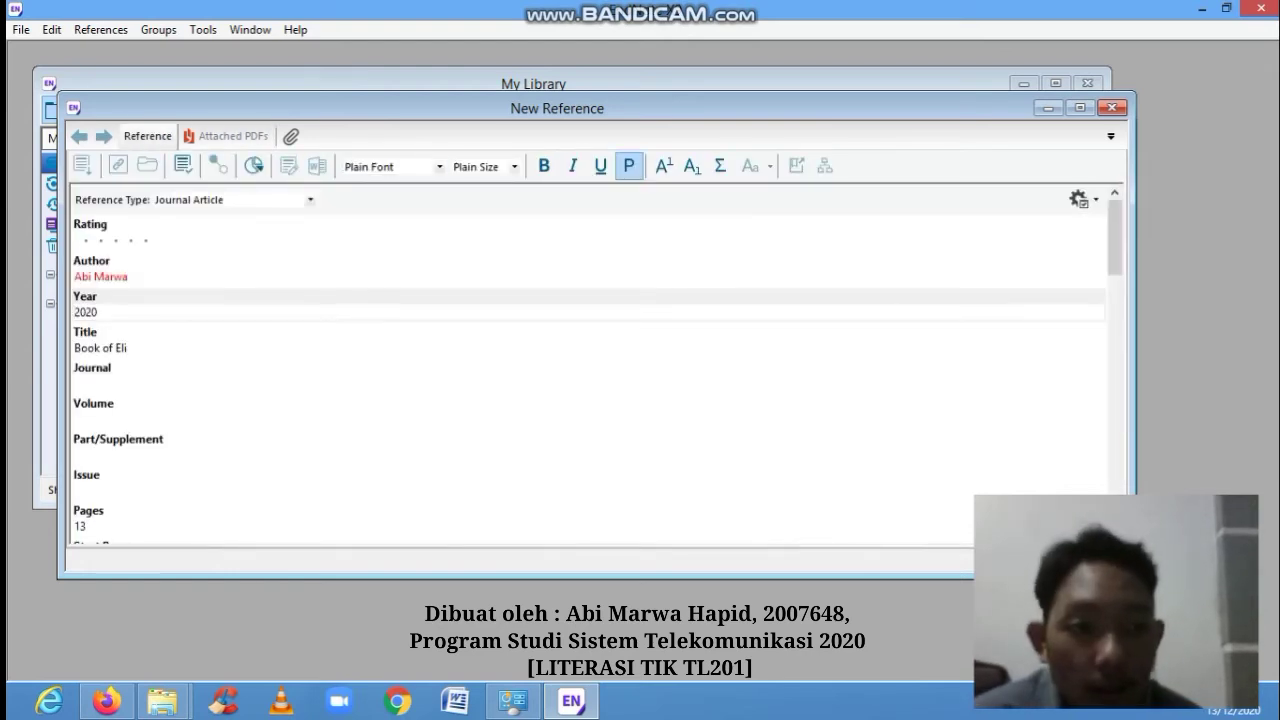
{"action": "scroll", "coordinate": [590, 365], "scroll_direction": "down", "scroll_amount": 12}
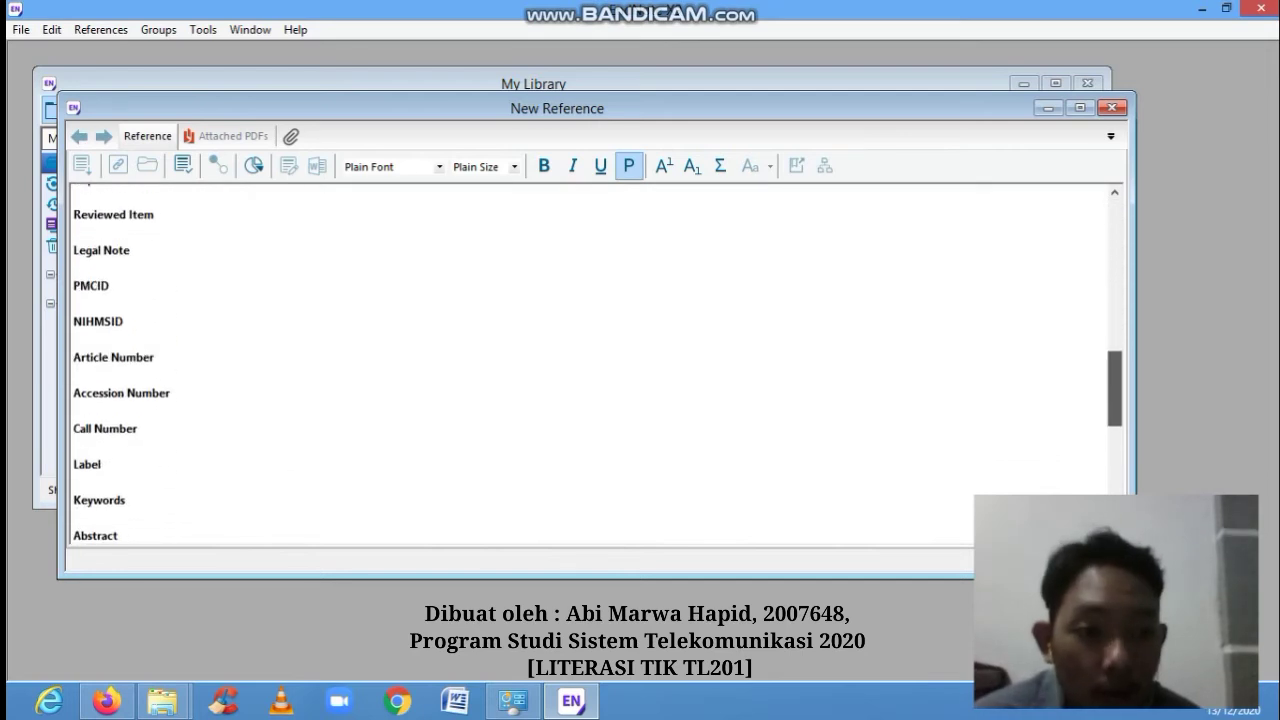
{"action": "scroll", "coordinate": [590, 365], "scroll_direction": "down", "scroll_amount": 10}
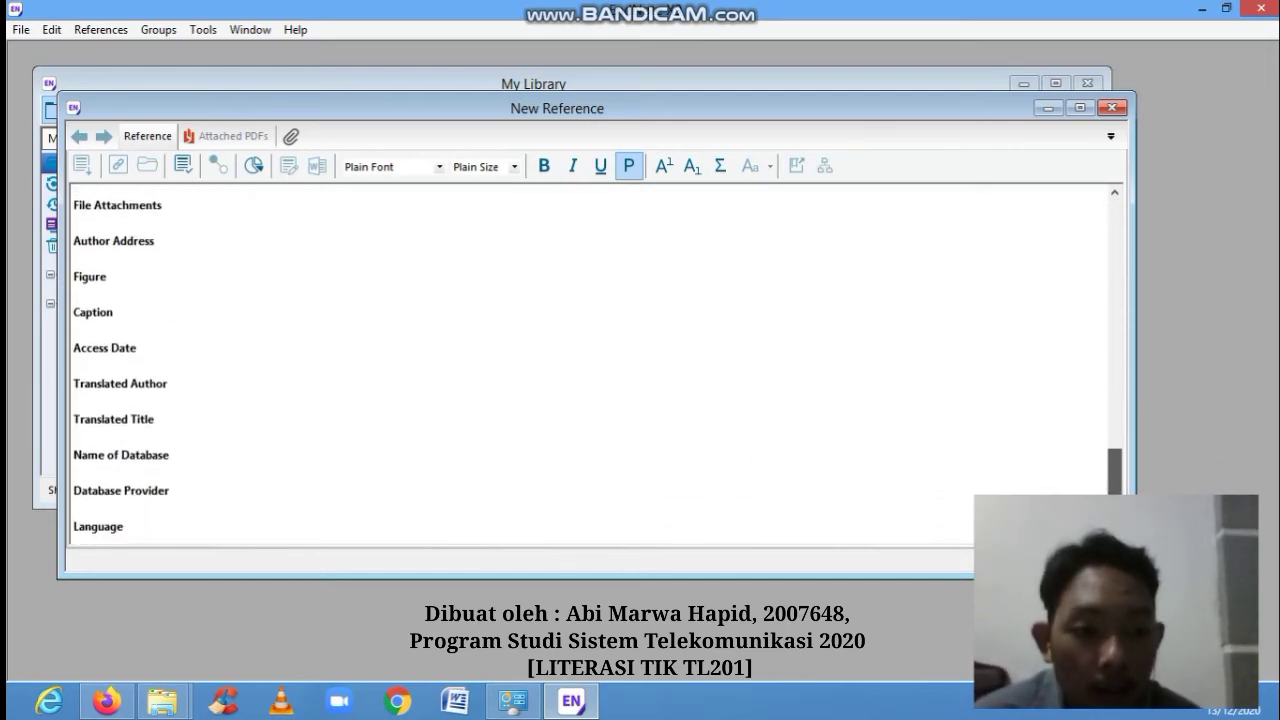
{"action": "scroll", "coordinate": [590, 365], "scroll_direction": "down", "scroll_amount": 1}
{"action": "scroll", "coordinate": [590, 365], "scroll_direction": "up", "scroll_amount": 8}
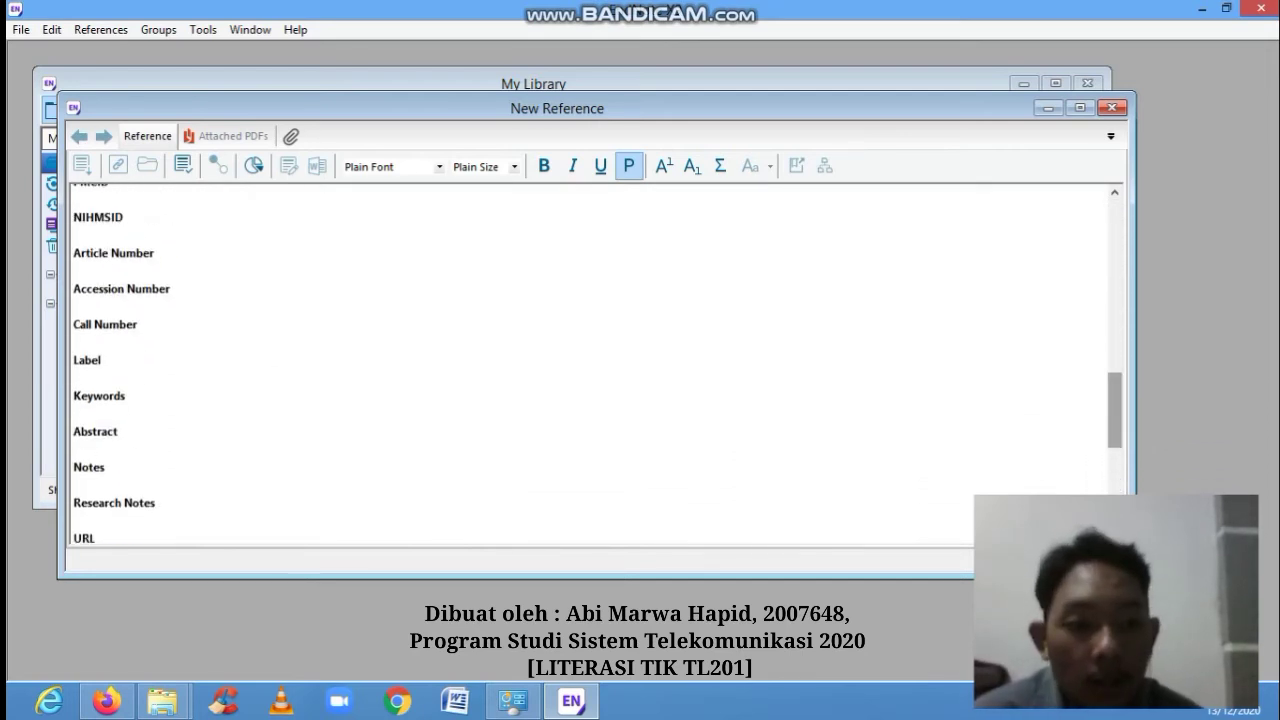
{"action": "scroll", "coordinate": [590, 365], "scroll_direction": "up", "scroll_amount": 6}
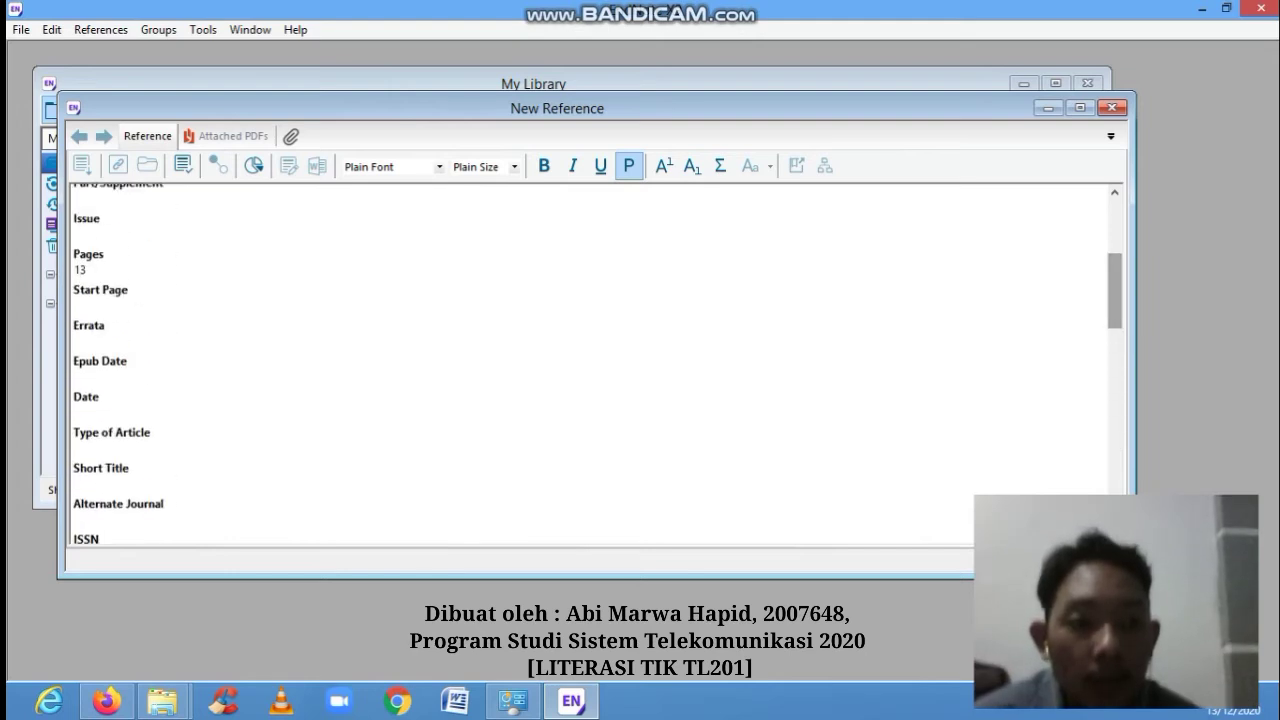
{"action": "scroll", "coordinate": [590, 365], "scroll_direction": "up", "scroll_amount": 2}
{"action": "scroll", "coordinate": [590, 365], "scroll_direction": "up", "scroll_amount": 2}
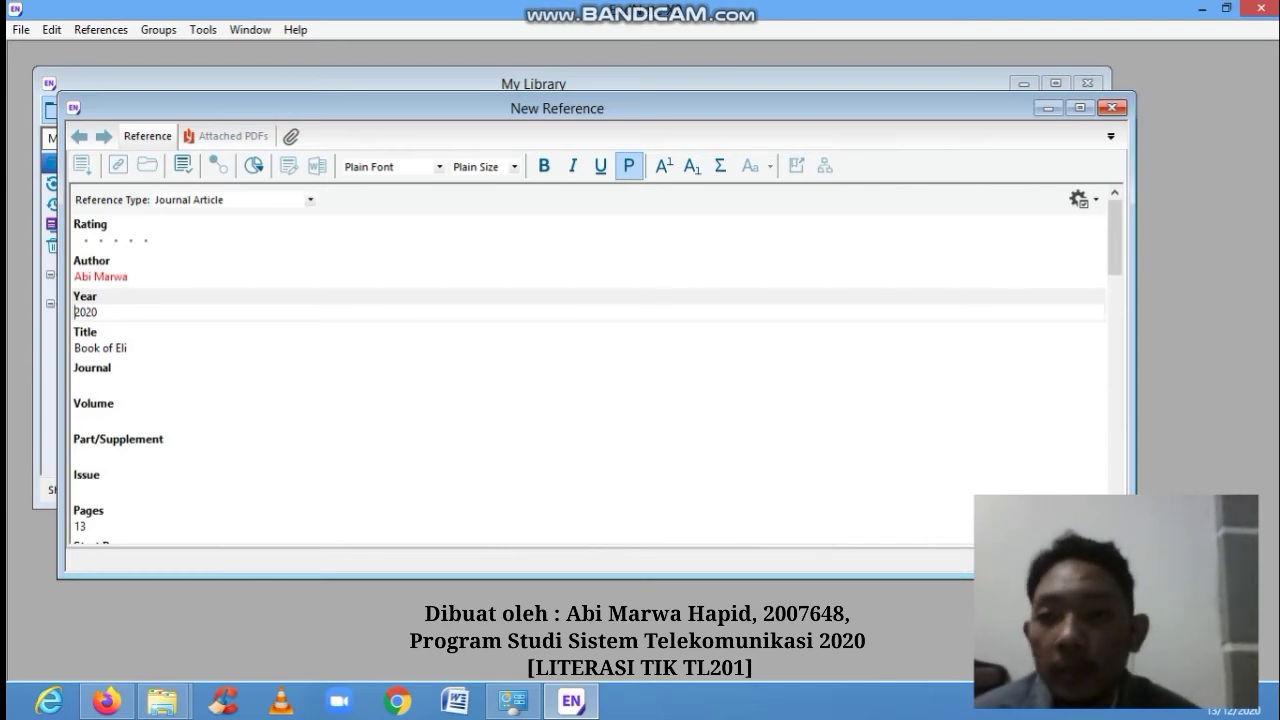
{"action": "left_click", "coordinate": [232, 136]}
{"action": "left_click", "coordinate": [148, 136]}
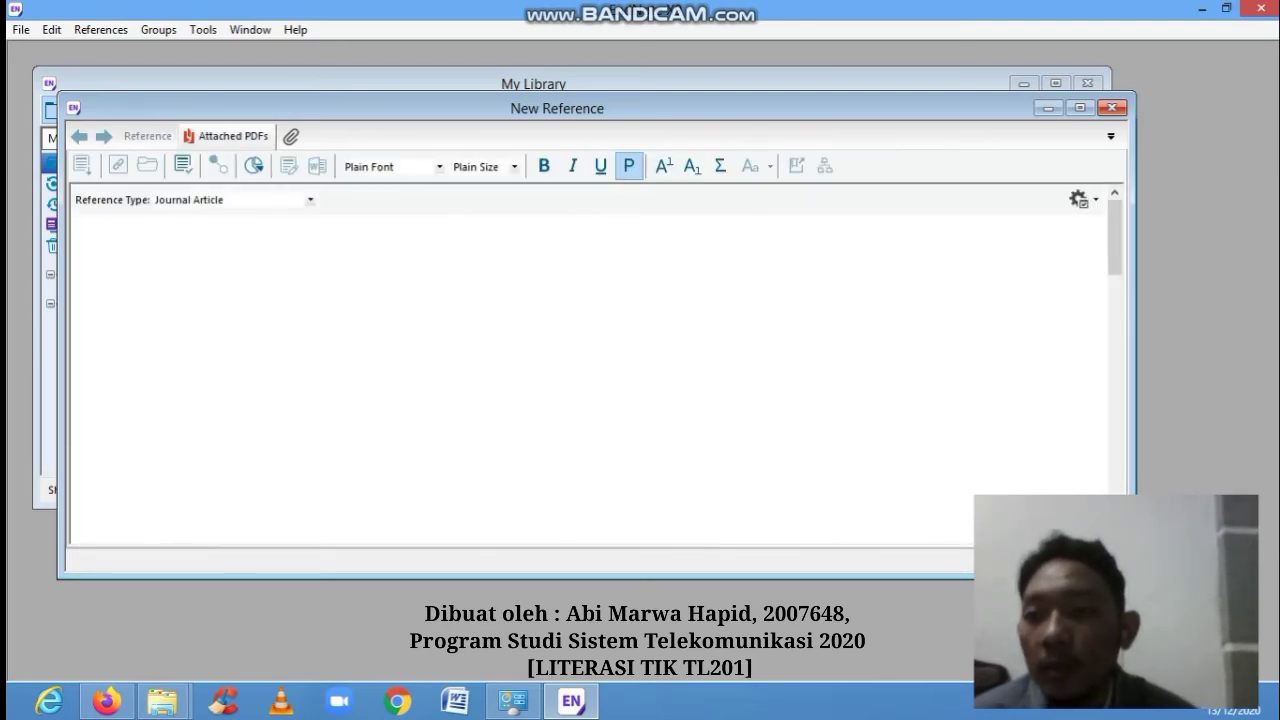
{"action": "left_click", "coordinate": [232, 136]}
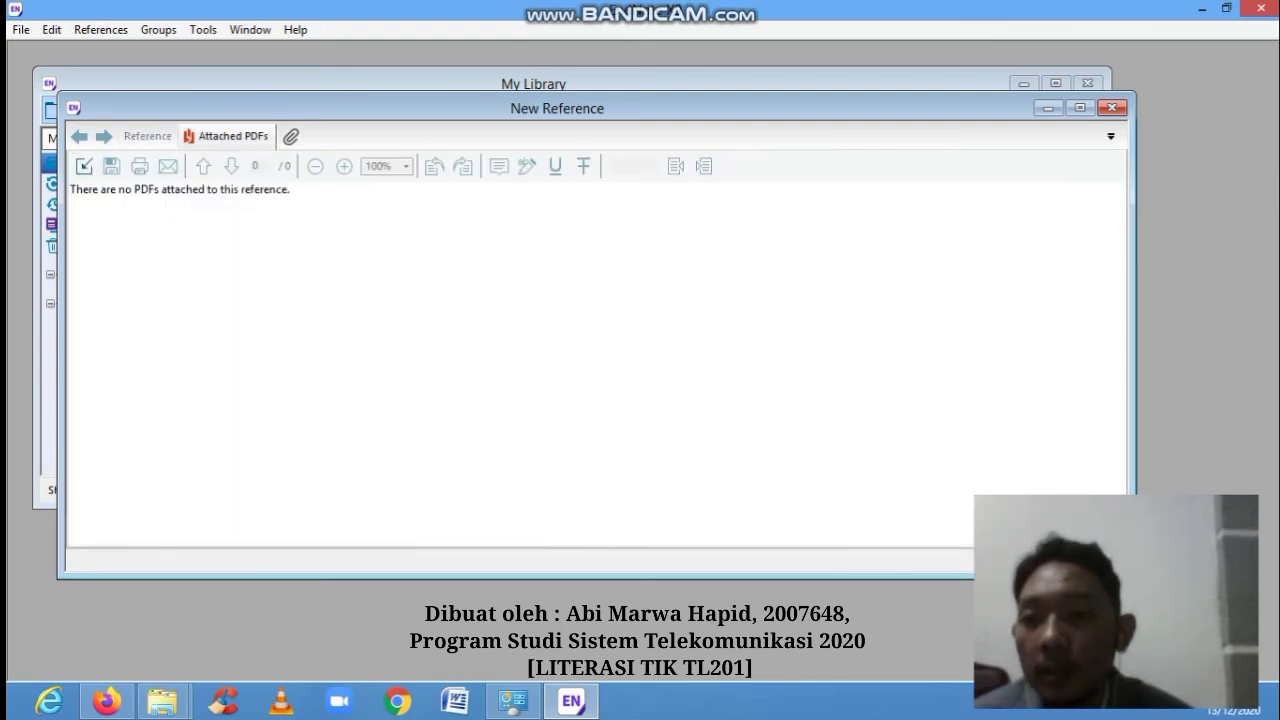
{"action": "left_click", "coordinate": [148, 136]}
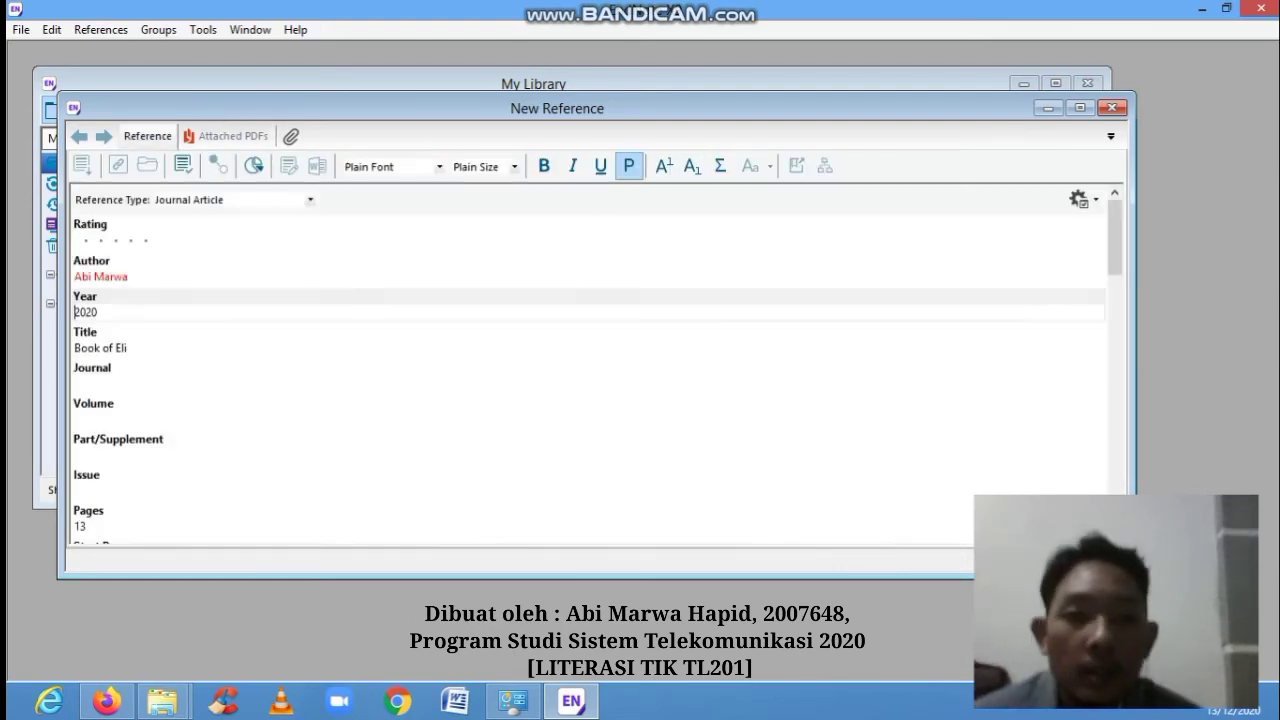
{"action": "left_click", "coordinate": [1111, 107]}
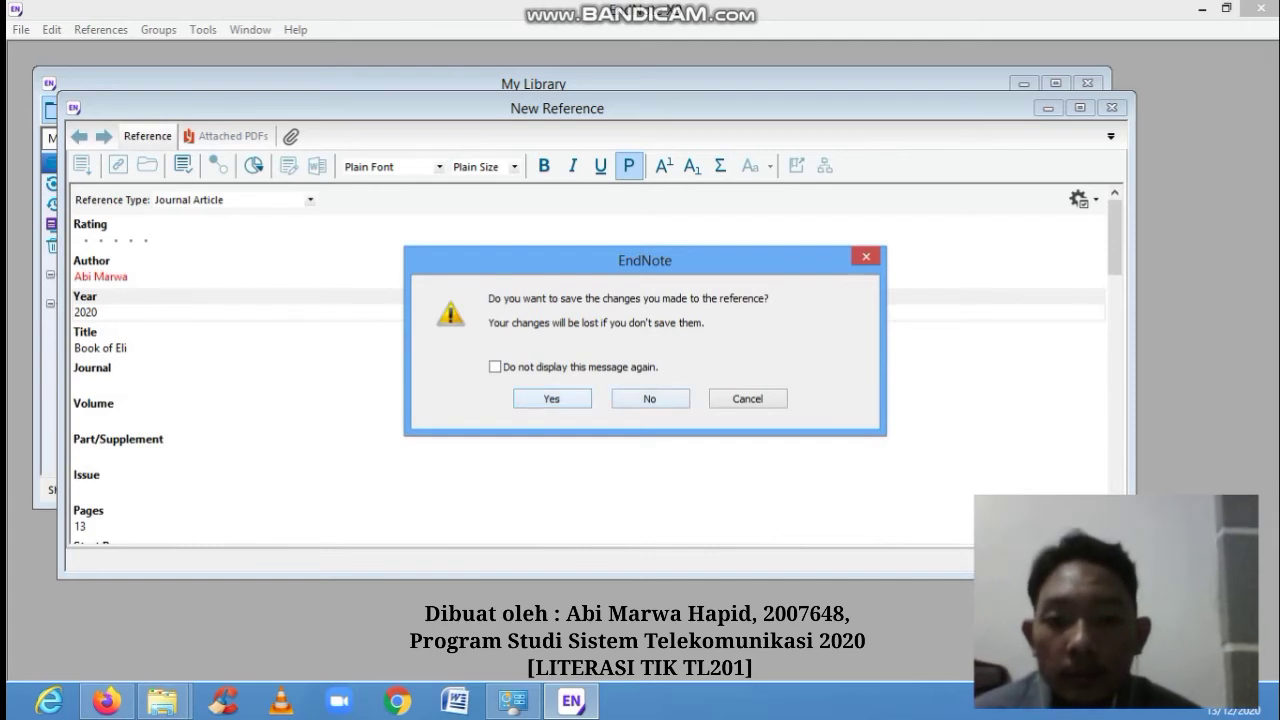
- Choose No to discard the unsaved Book of Eli reference
{"action": "left_click", "coordinate": [649, 398]}
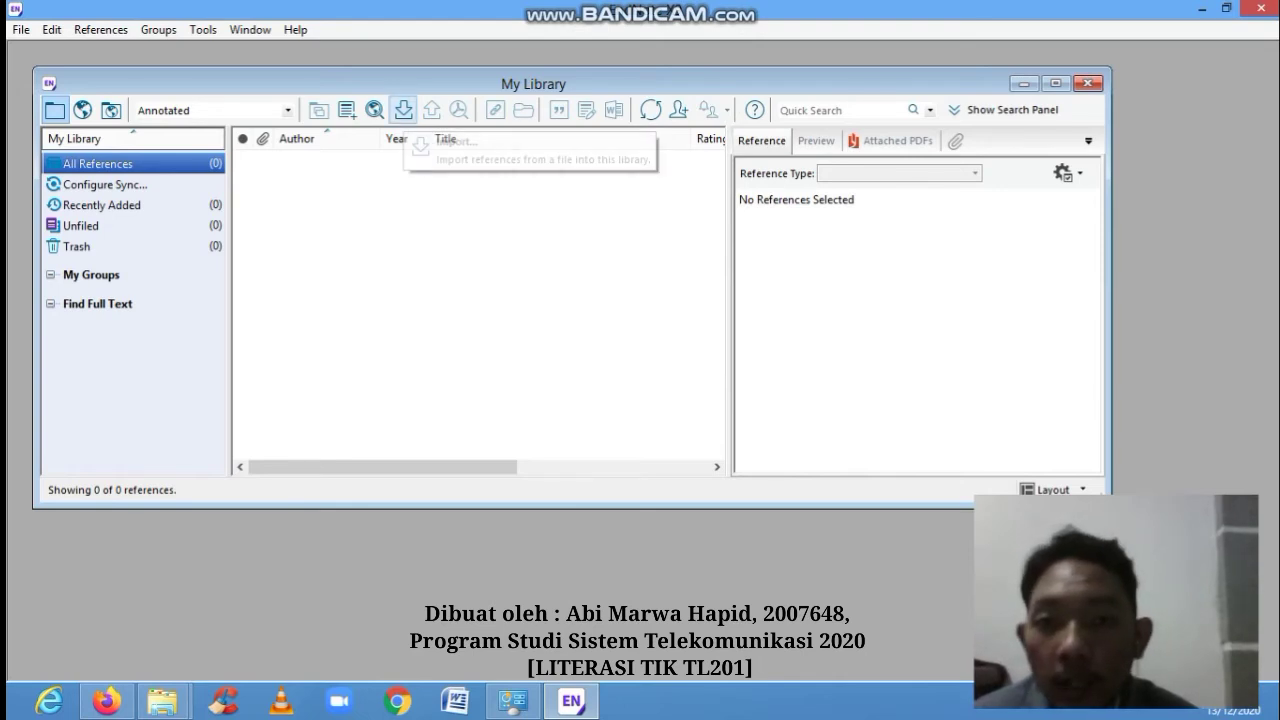
- Start a file import and browse to ABI > Literasi TIK on Removable Disk (G:)
{"action": "left_click", "coordinate": [403, 110]}
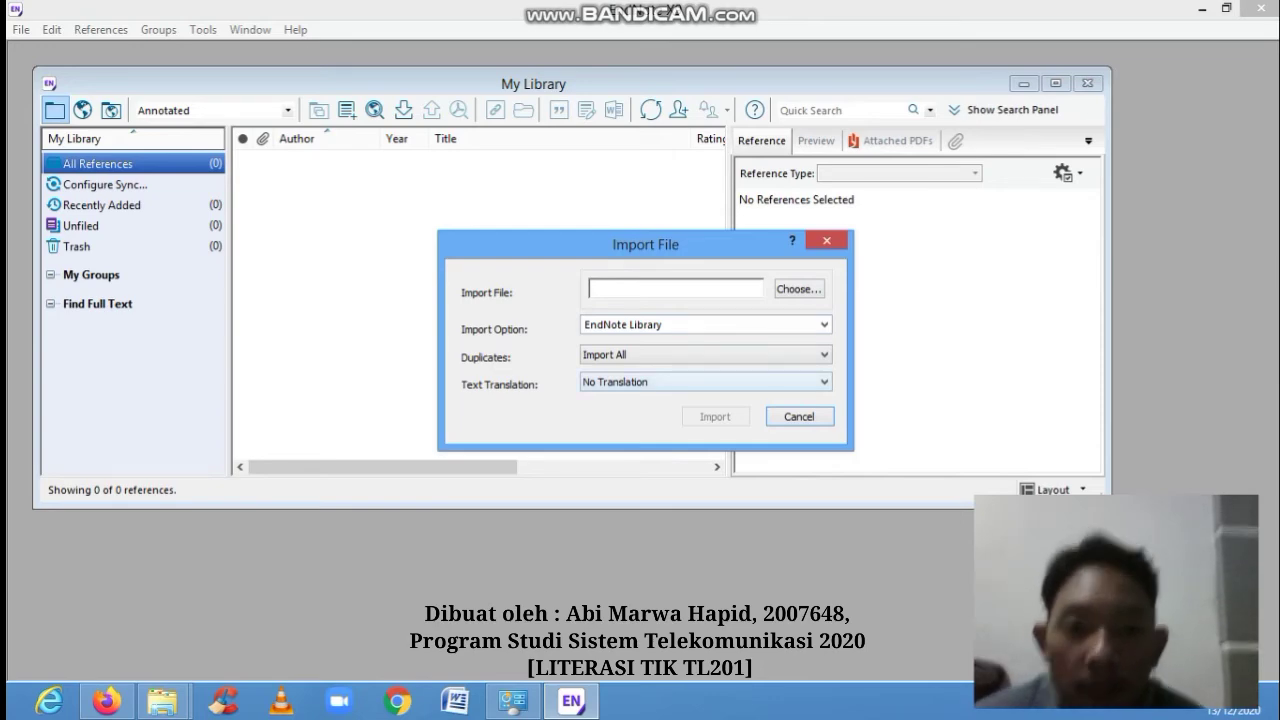
{"action": "left_click", "coordinate": [799, 289]}
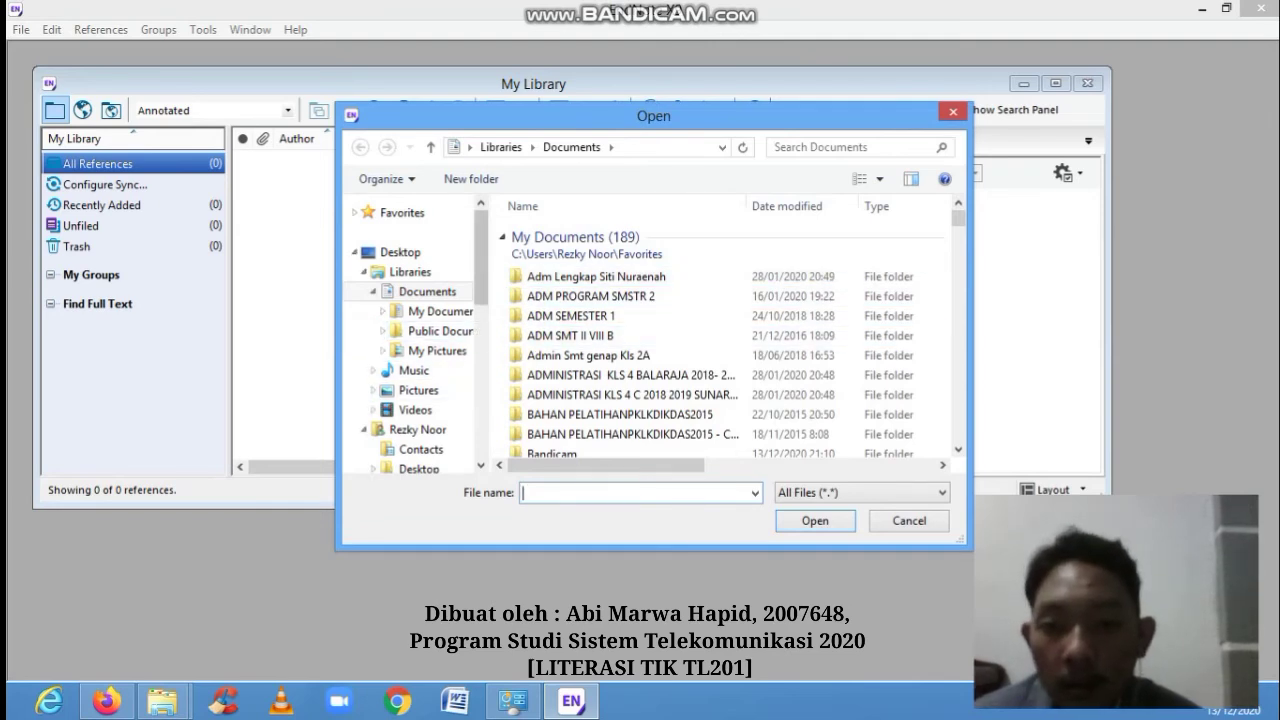
{"action": "scroll", "coordinate": [415, 330], "scroll_direction": "down", "scroll_amount": 6}
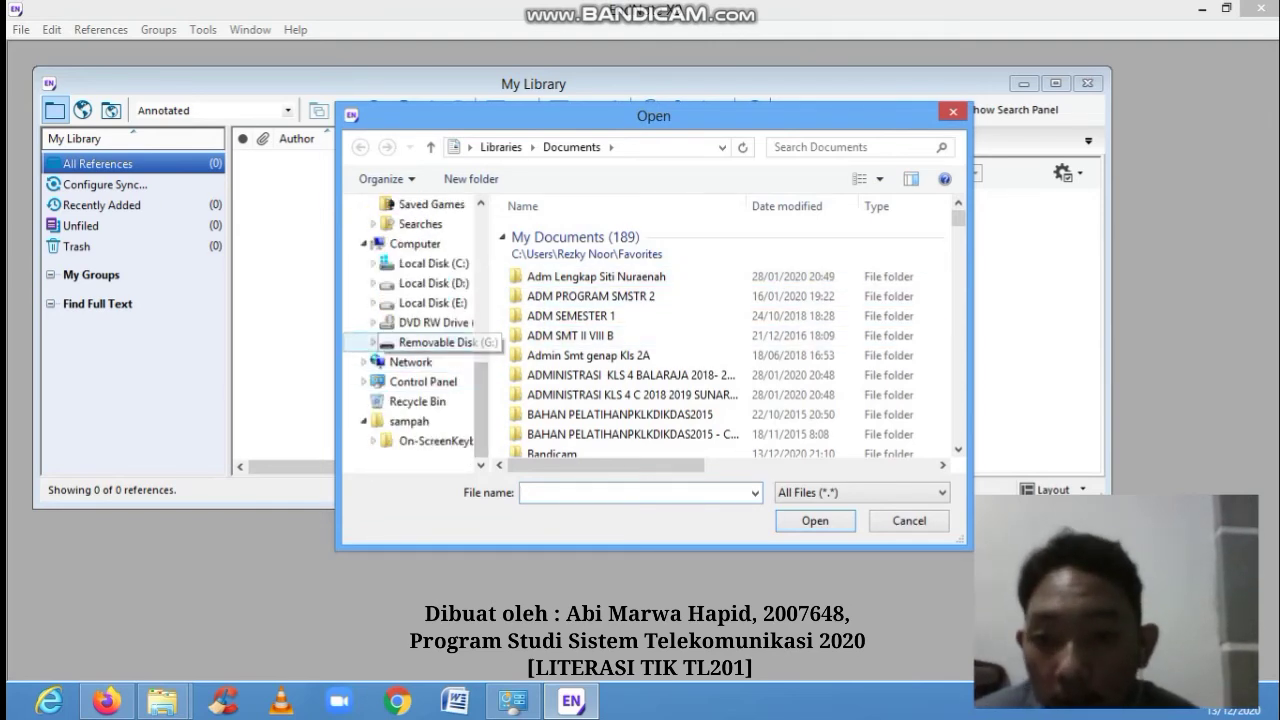
{"action": "left_click", "coordinate": [440, 342]}
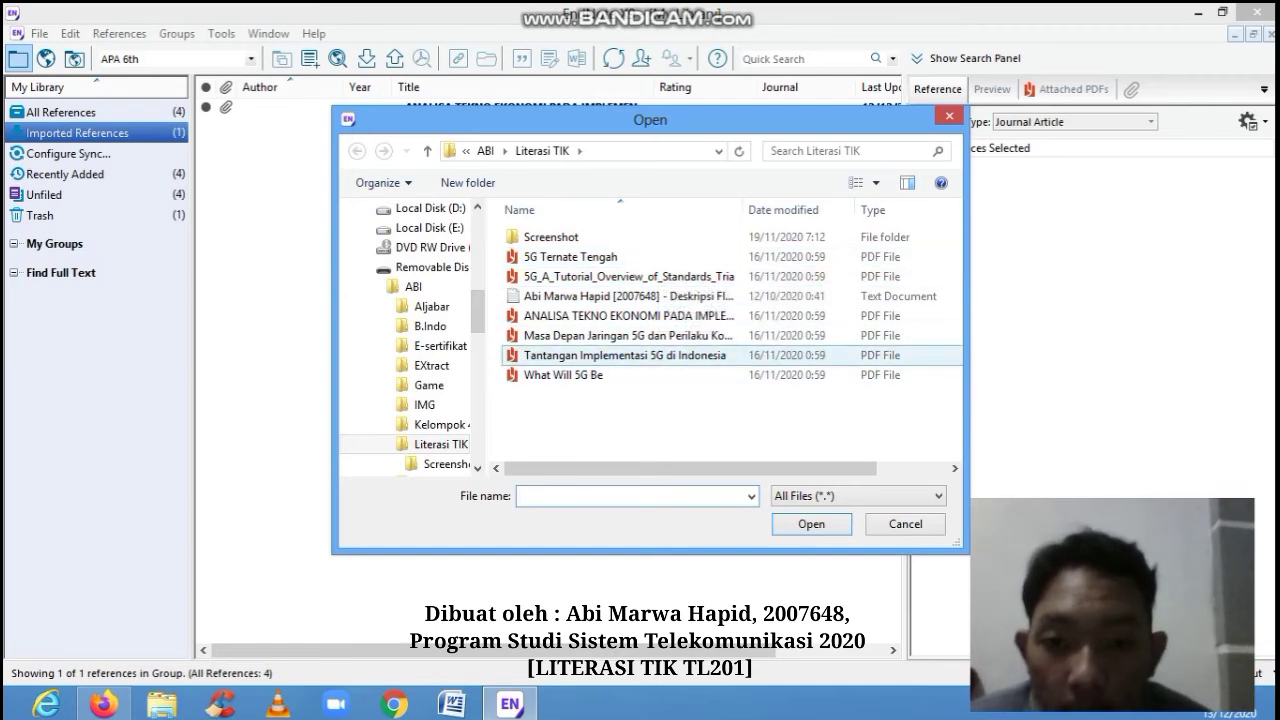
- Import 'Tantangan Implementasi 5G di Indonesia.pdf' with the PDF import option
{"action": "left_click", "coordinate": [625, 356]}
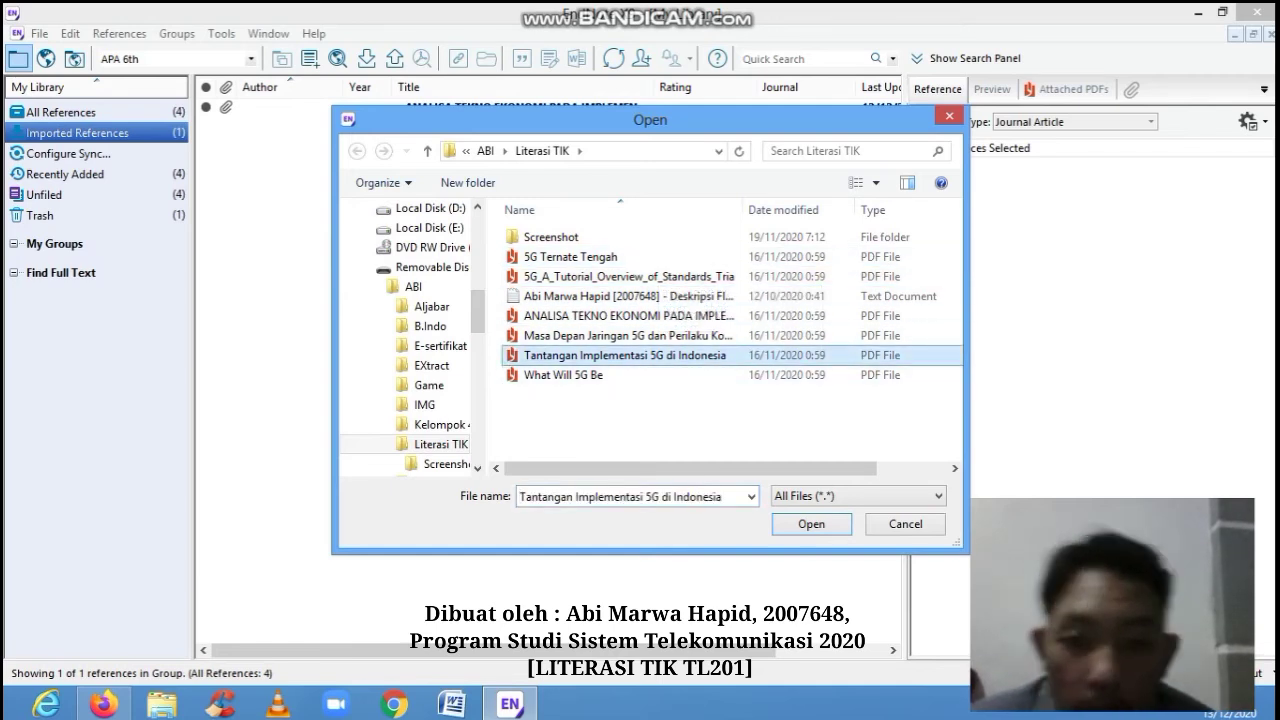
{"action": "left_click", "coordinate": [811, 524]}
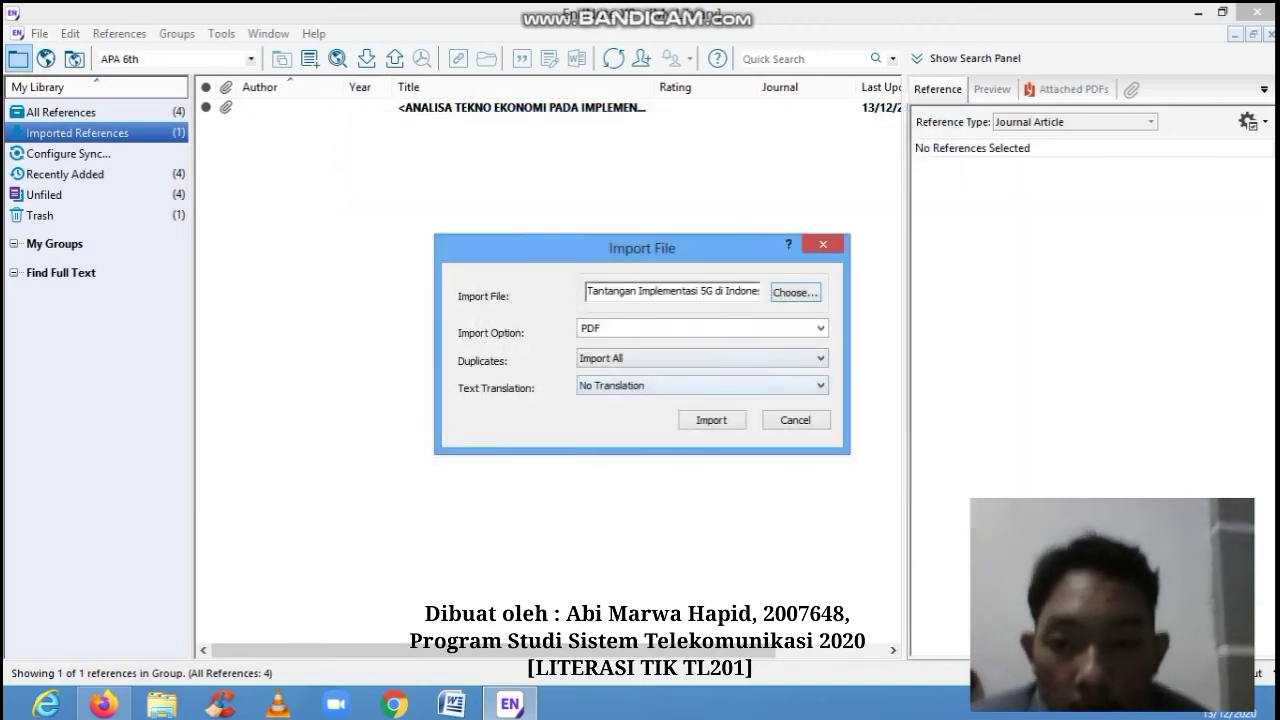
{"action": "left_click", "coordinate": [820, 328]}
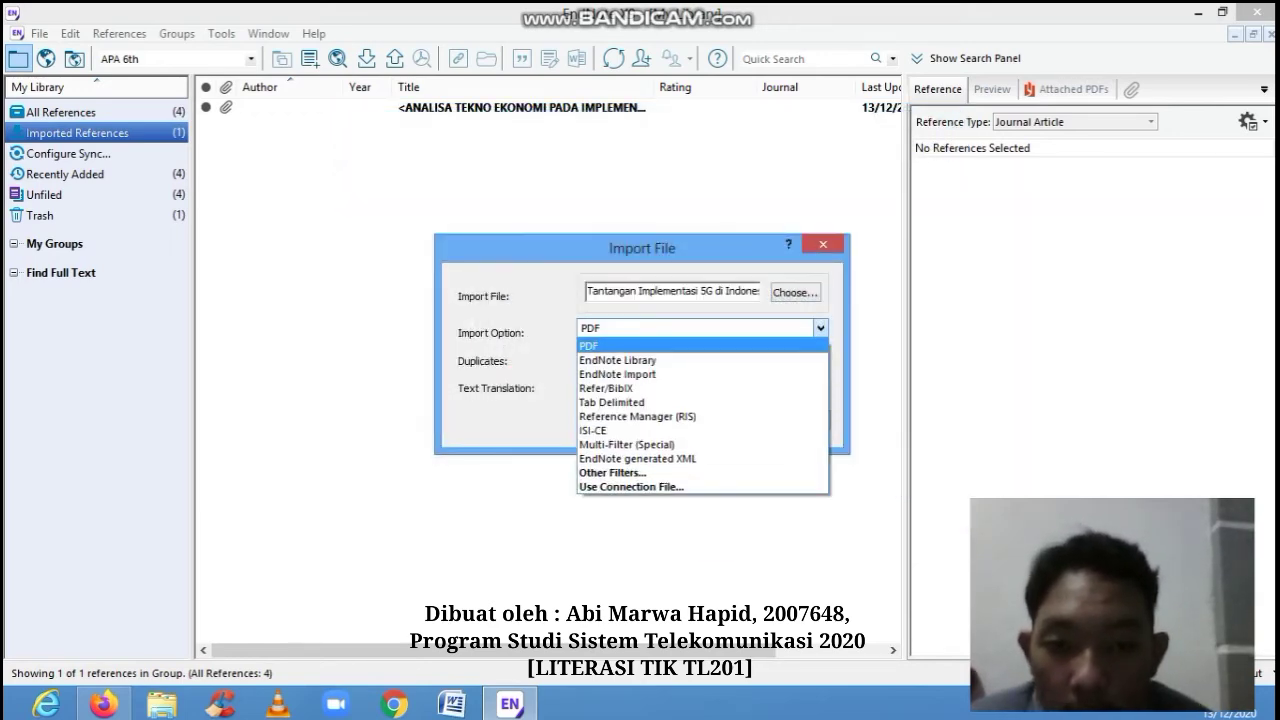
{"action": "left_click", "coordinate": [702, 347]}
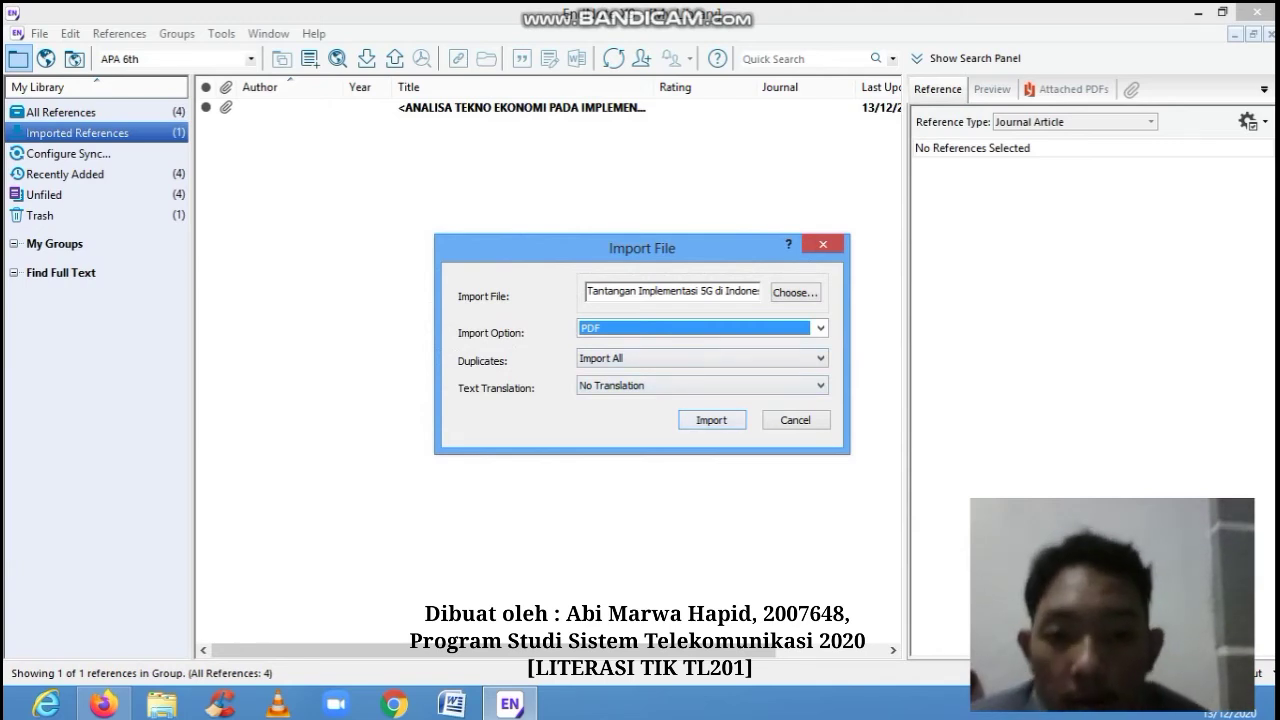
{"action": "left_click", "coordinate": [712, 420]}
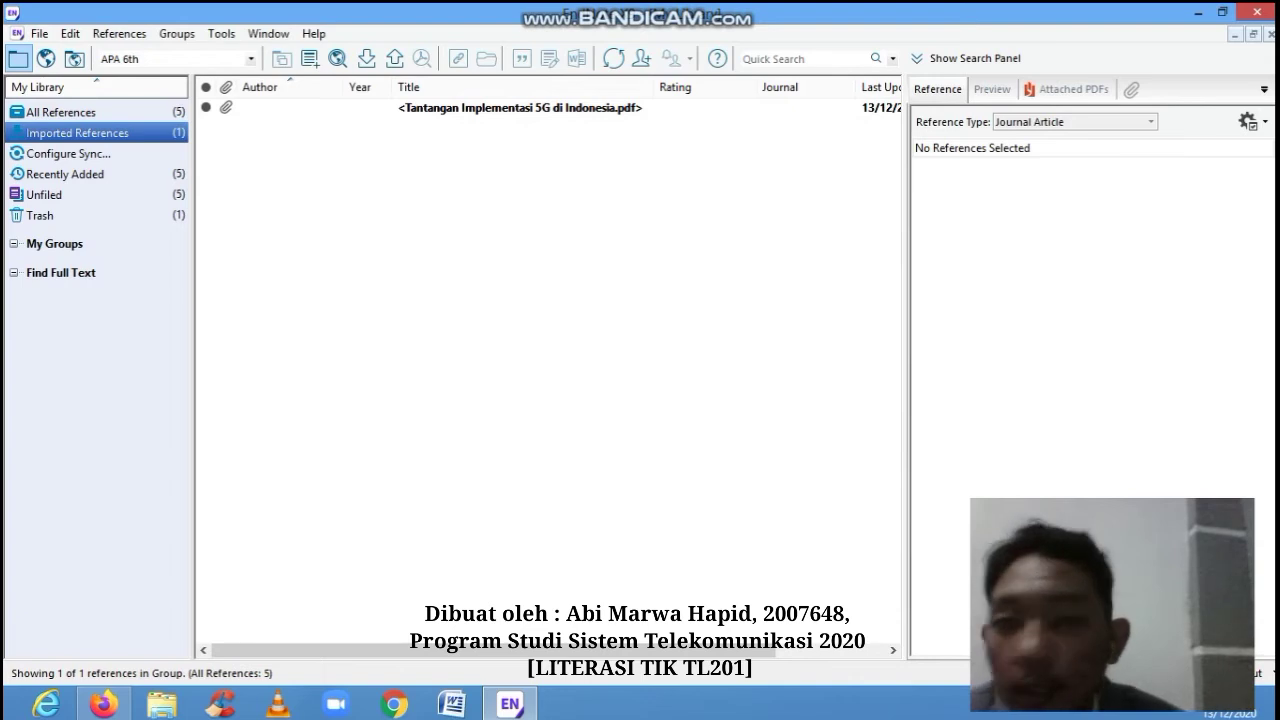
- Inspect the imported reference's formatted preview and its attached paper
{"action": "left_click", "coordinate": [520, 107]}
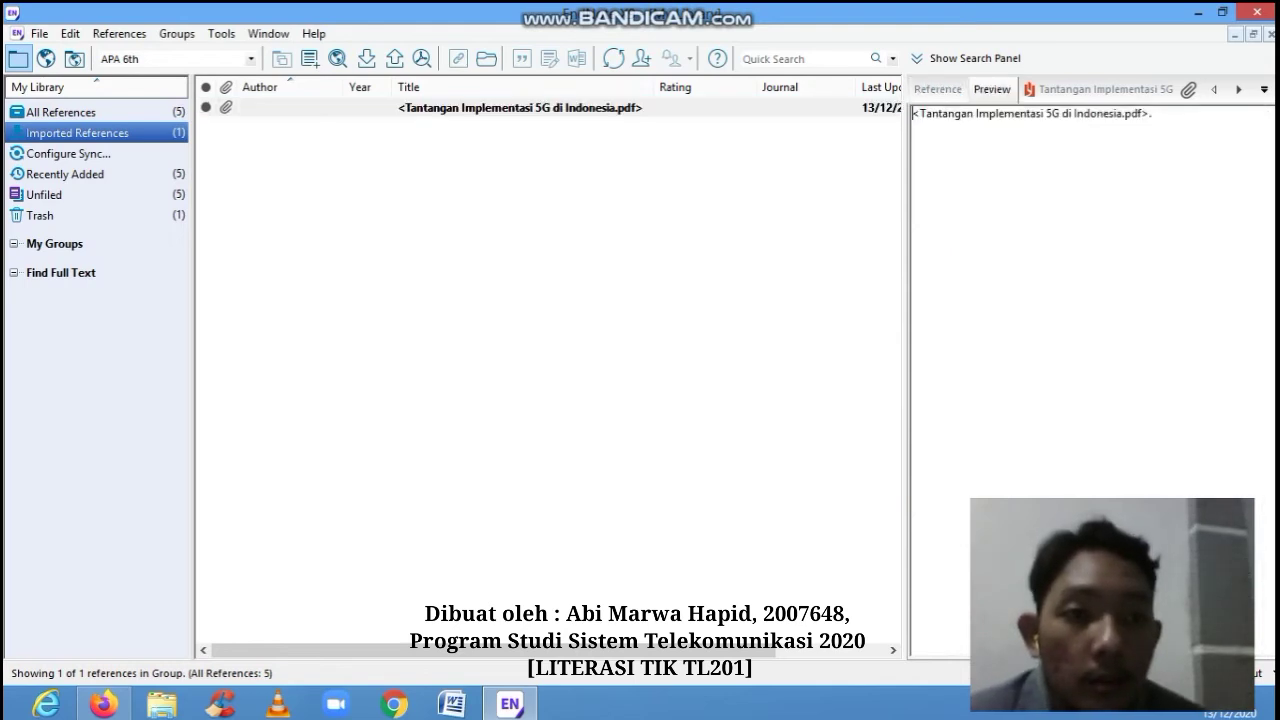
{"action": "left_click", "coordinate": [916, 198]}
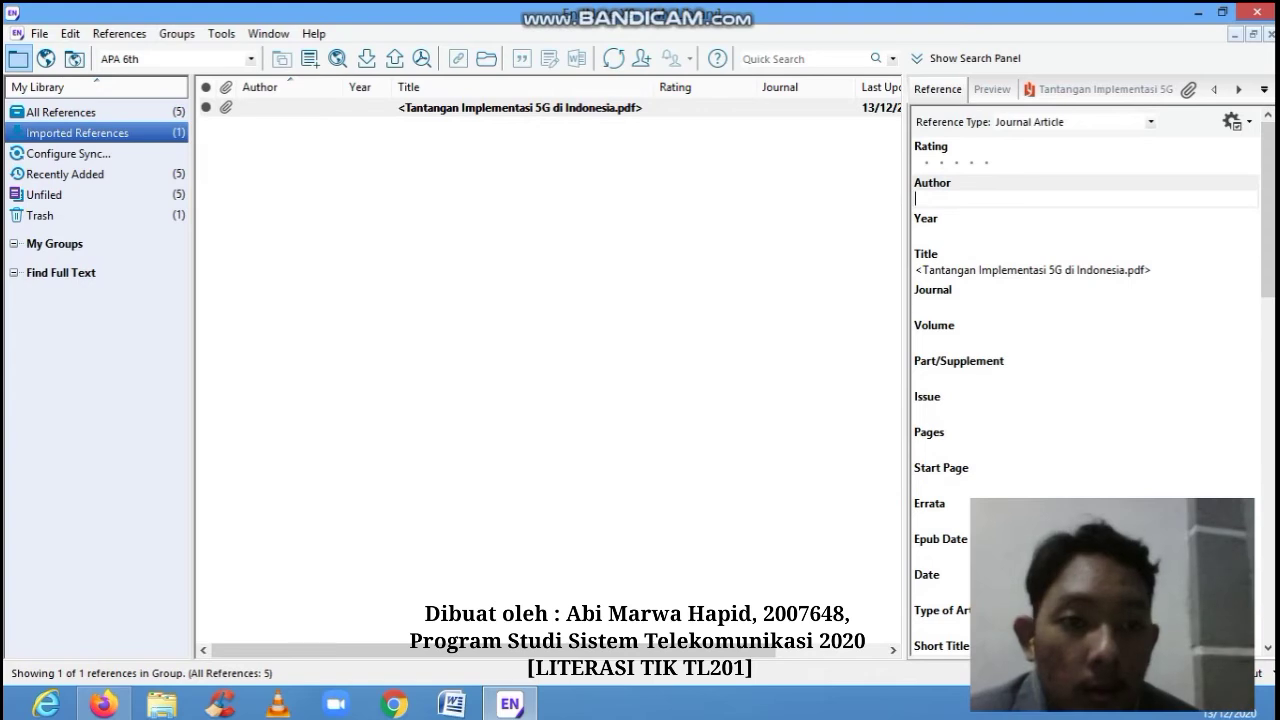
{"action": "left_click", "coordinate": [1100, 89]}
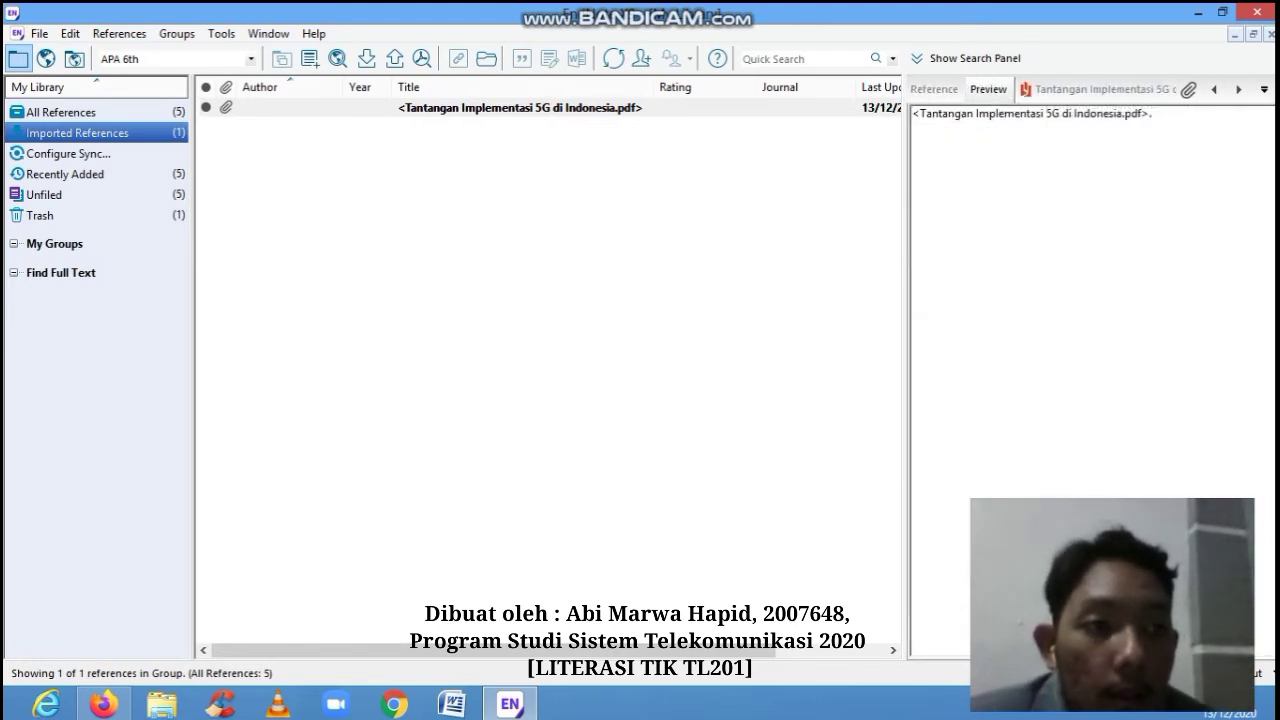
{"action": "left_click", "coordinate": [938, 89]}
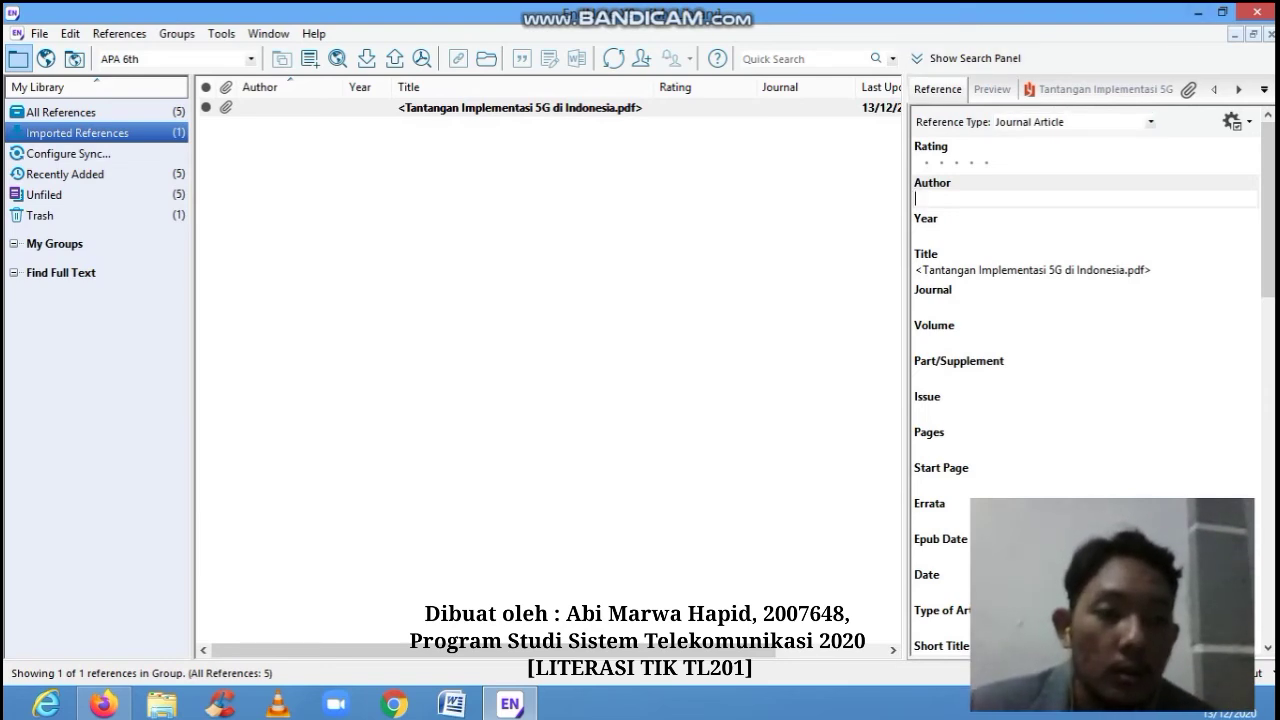
- Copy the title 'Tantangan Implementasi 5G di Indonesia' and minimize EndNote
{"action": "left_click_drag", "start_coordinate": [1075, 270], "coordinate": [1017, 270]}
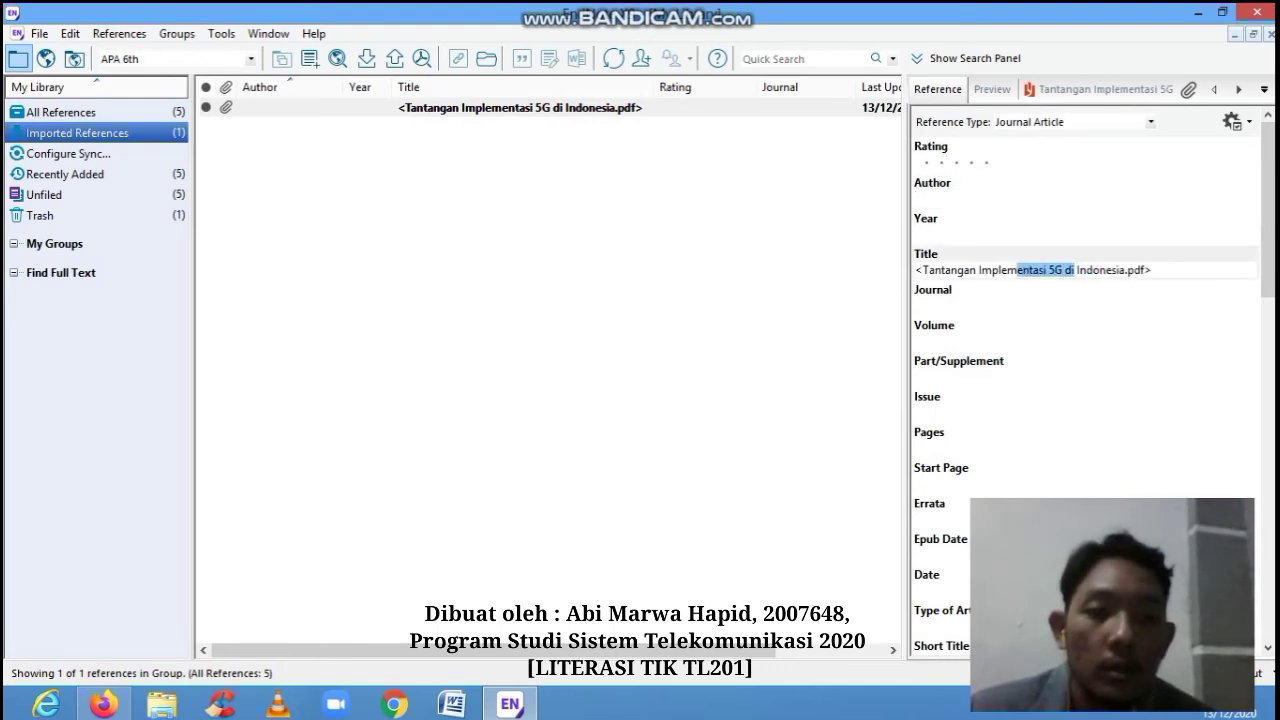
{"action": "left_click", "coordinate": [923, 270]}
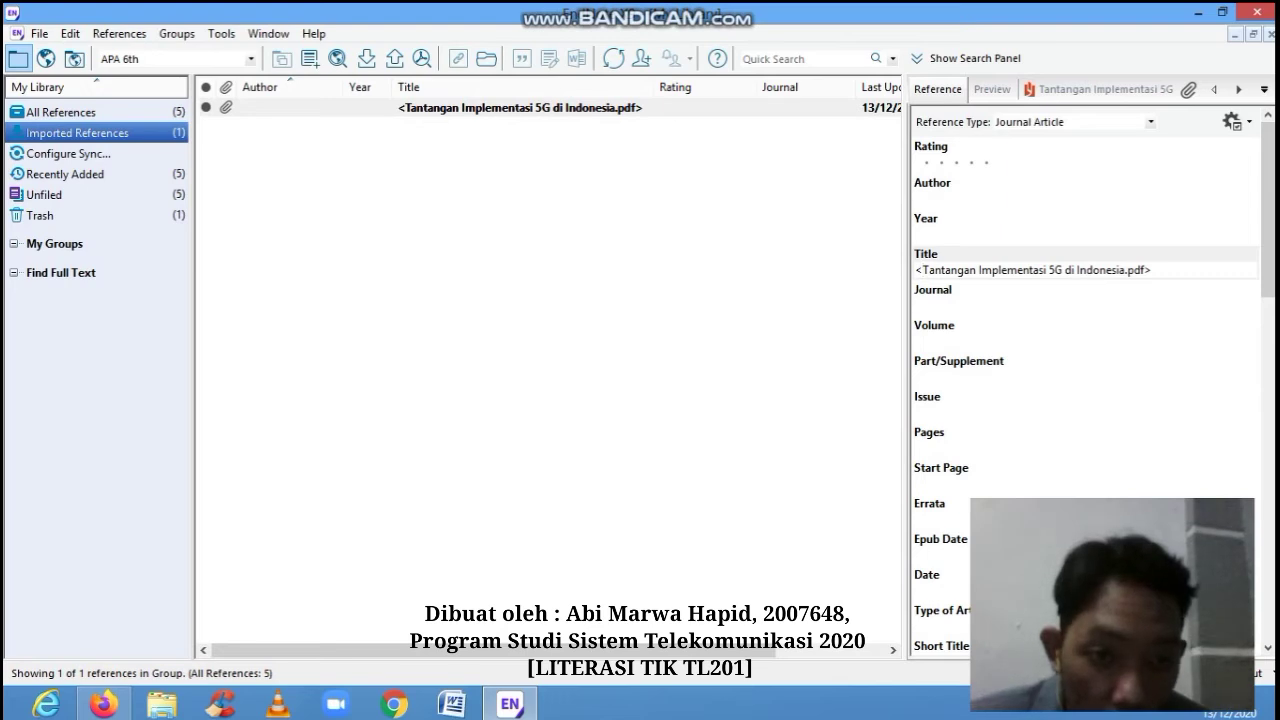
{"action": "left_click_drag", "start_coordinate": [923, 270], "coordinate": [1124, 270]}
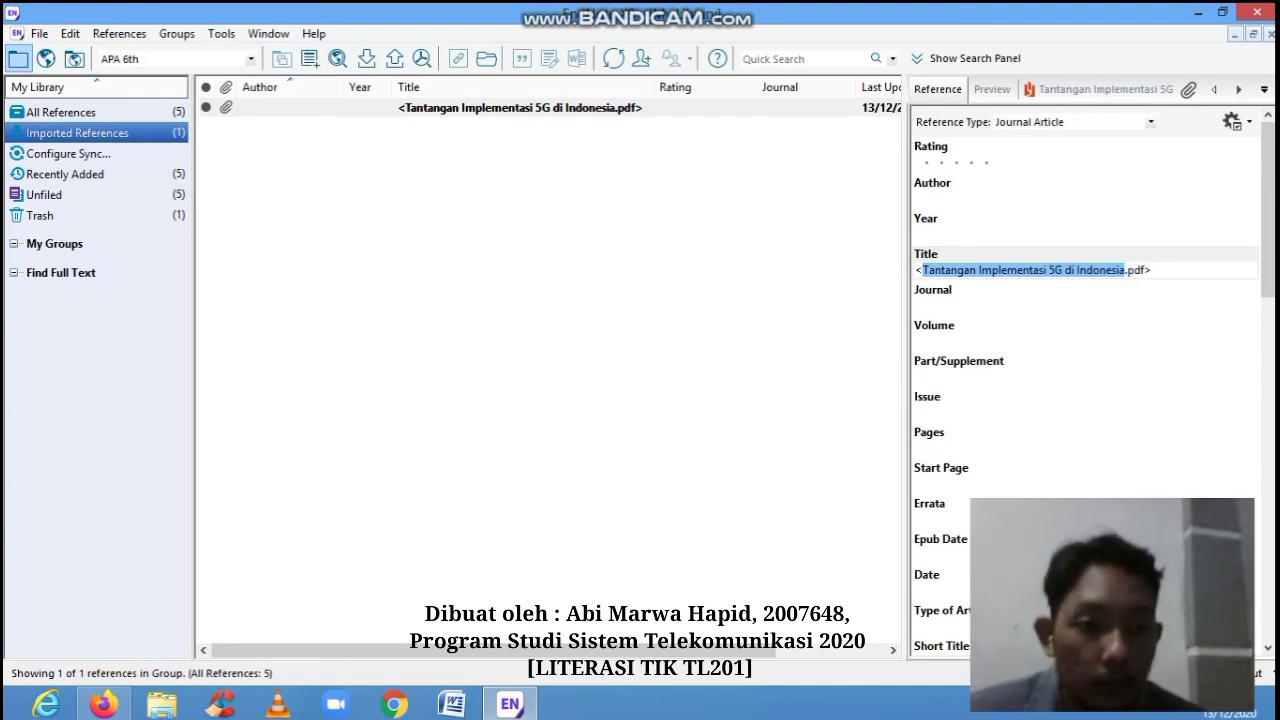
{"action": "right_click", "coordinate": [1074, 271]}
{"action": "left_click", "coordinate": [1117, 303]}
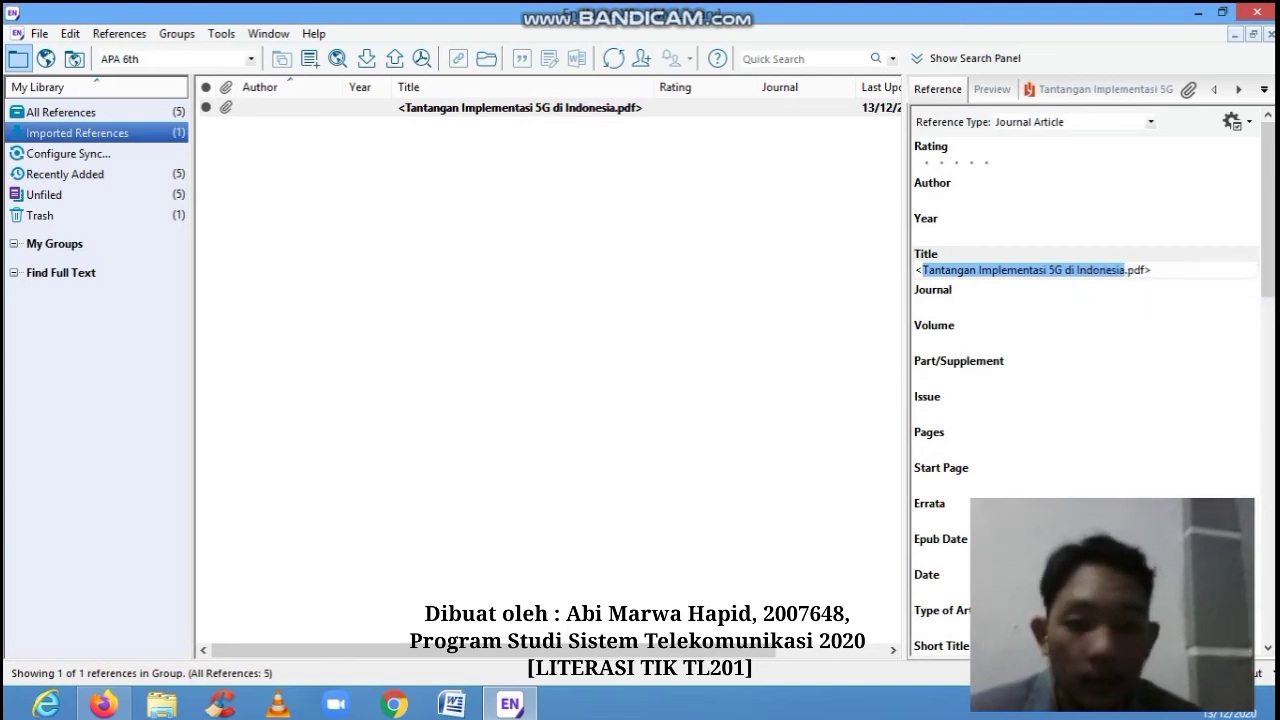
{"action": "left_click", "coordinate": [514, 710]}
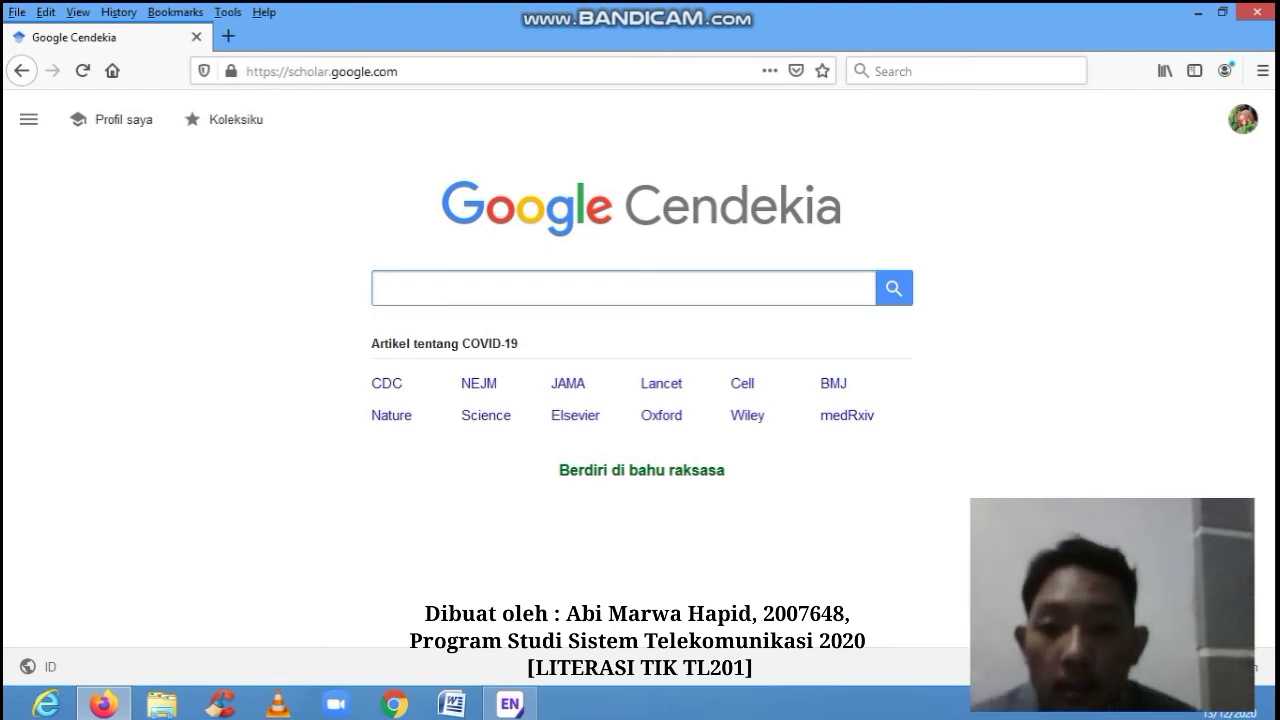
- Search Scholar for the pasted title and open the result's Kutip citation window
{"action": "key", "text": "ctrl+v"}
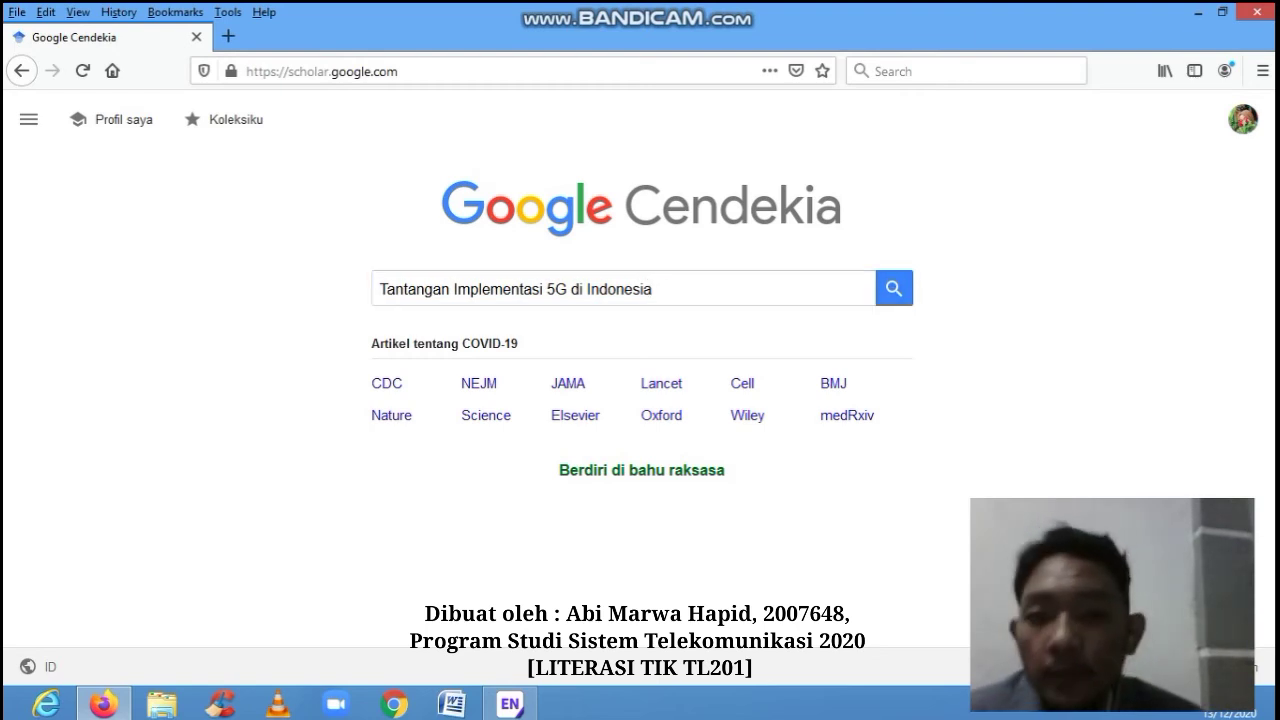
{"action": "key", "text": "Return"}
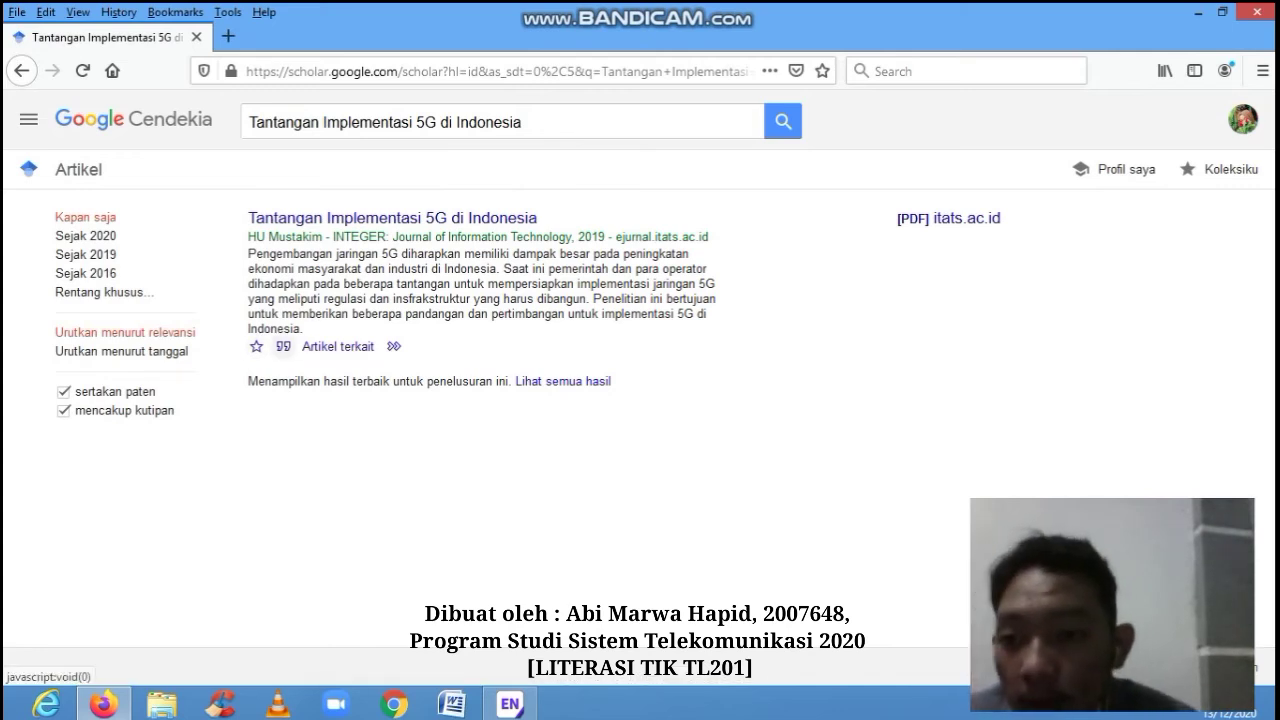
{"action": "left_click", "coordinate": [283, 346]}
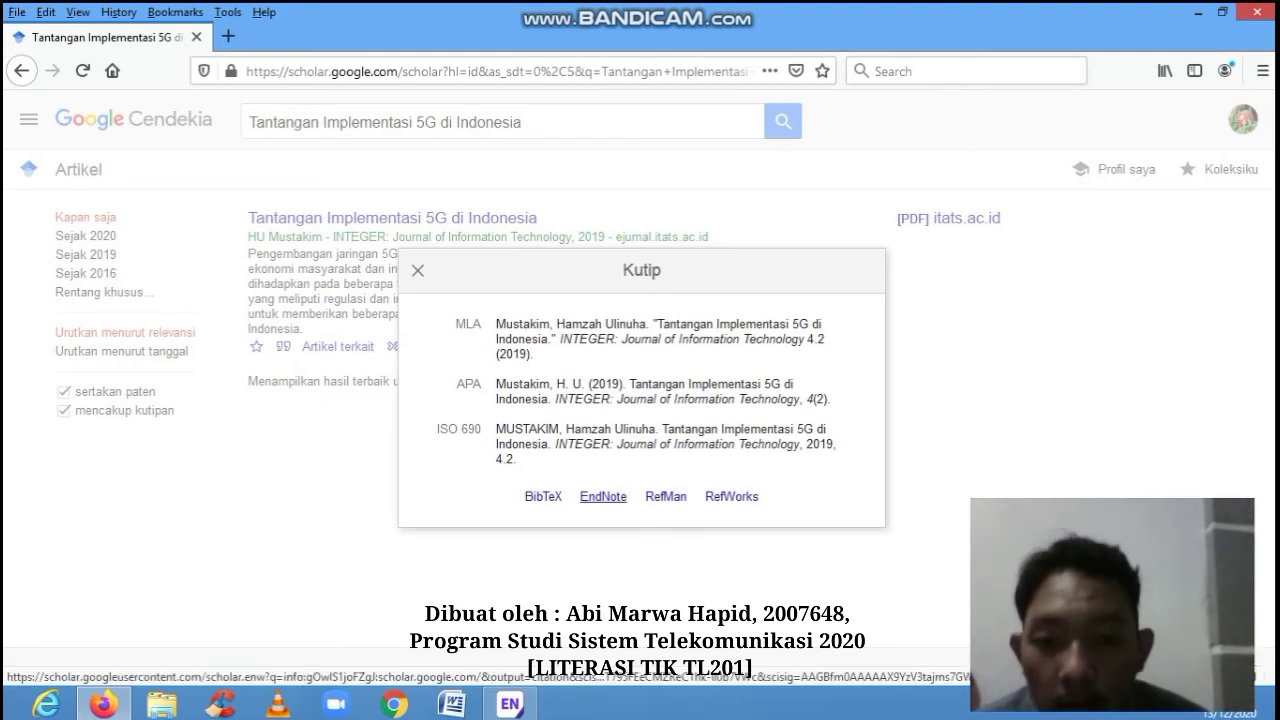
- Download the article's EndNote citation and choose to open it with EndNote X9
{"action": "left_click", "coordinate": [603, 496]}
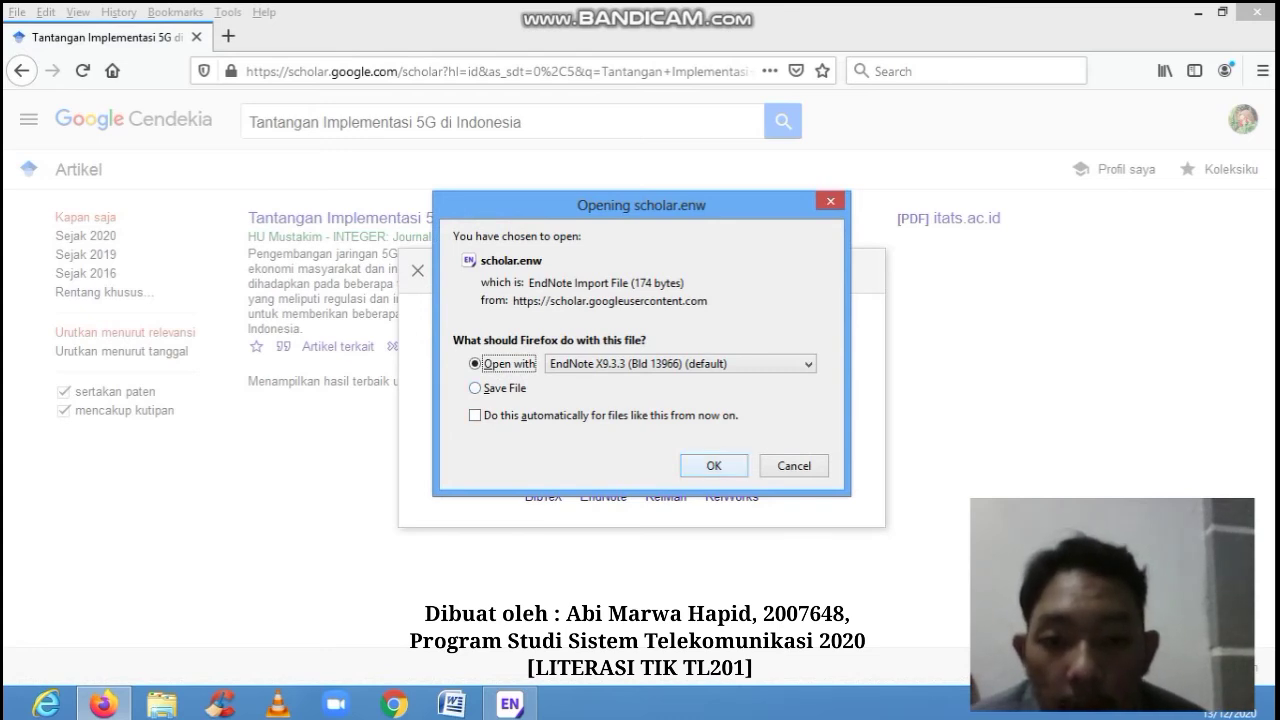
{"action": "left_click", "coordinate": [714, 466]}
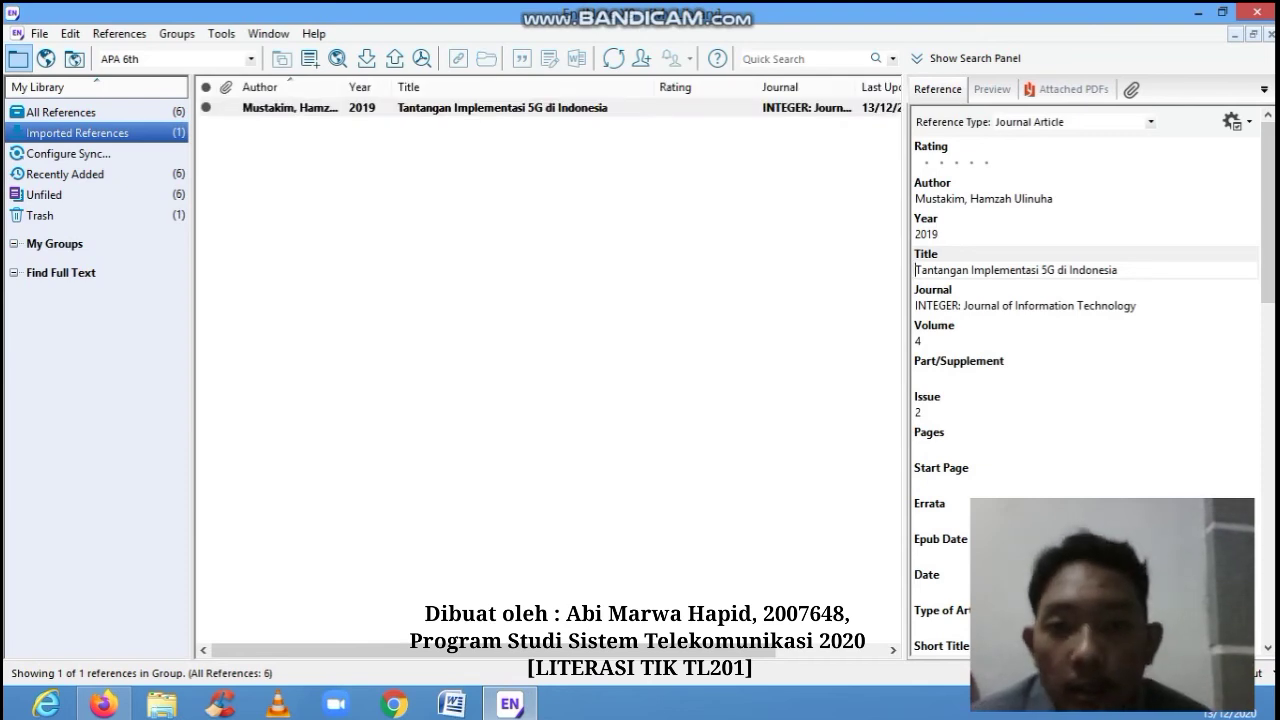
- Select the imported reference, check its APA preview, then minimize EndNote
{"action": "left_click", "coordinate": [502, 108]}
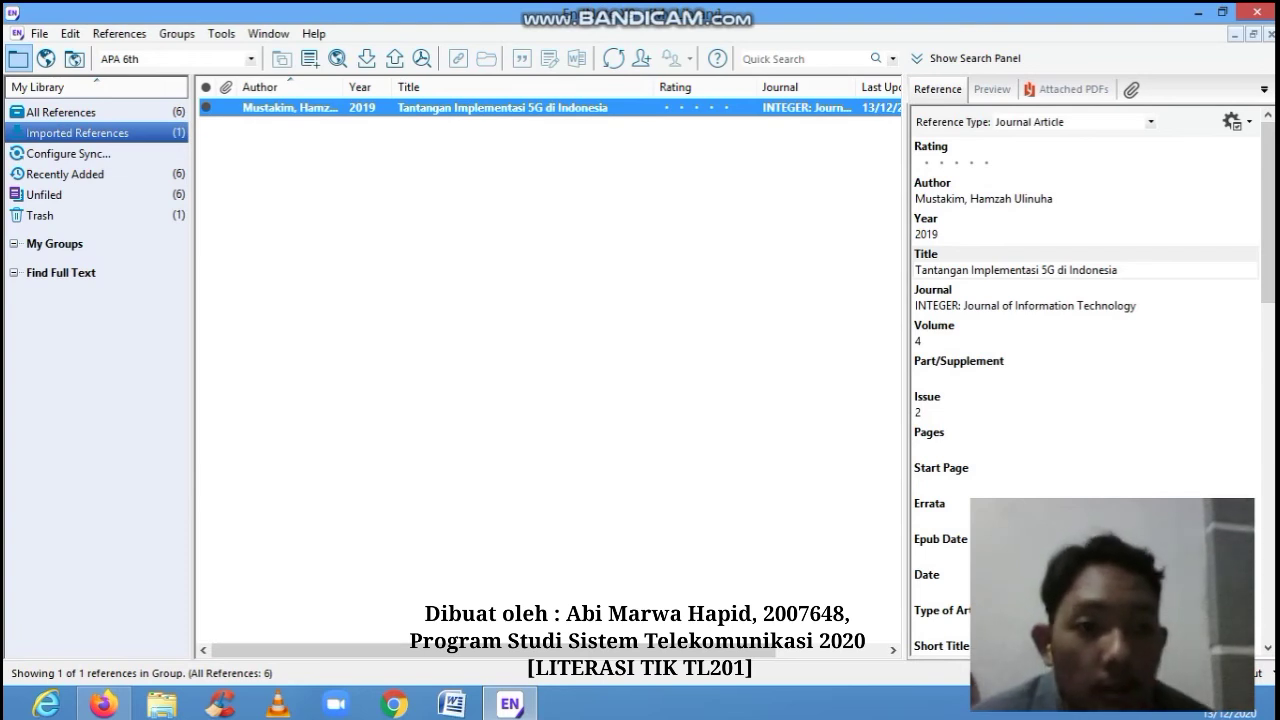
{"action": "left_click", "coordinate": [992, 90]}
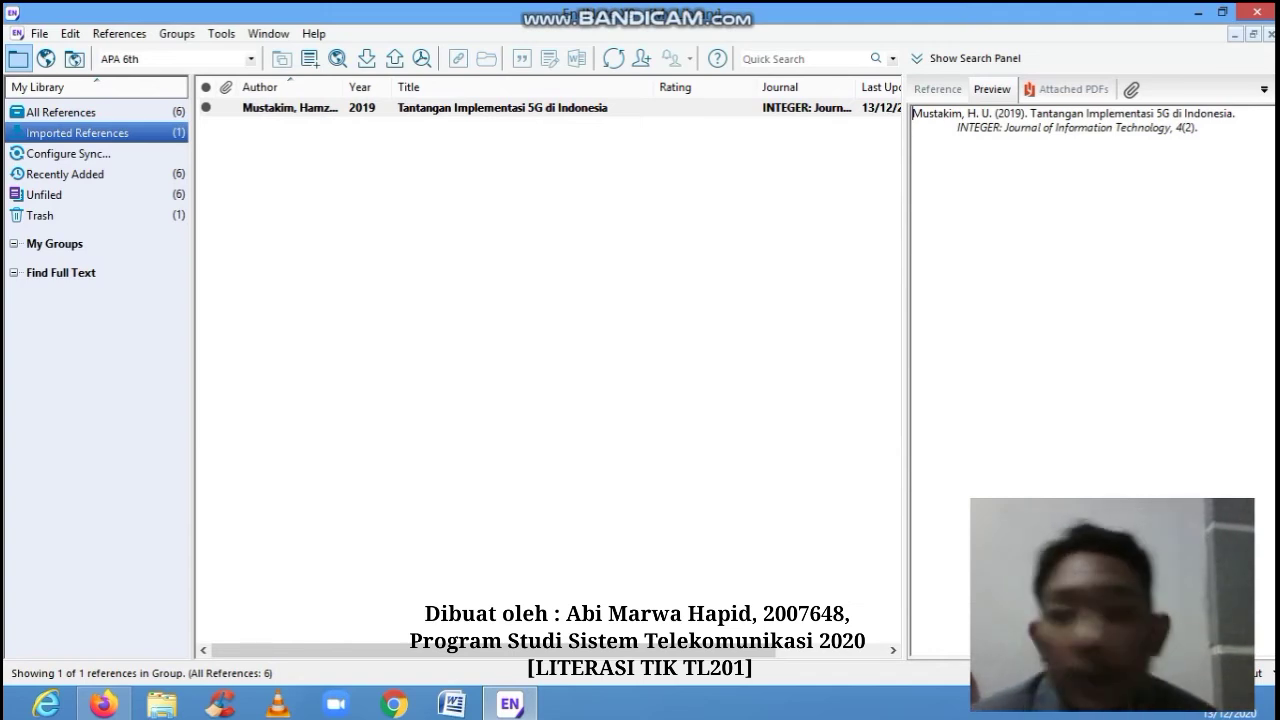
{"action": "left_click", "coordinate": [938, 90]}
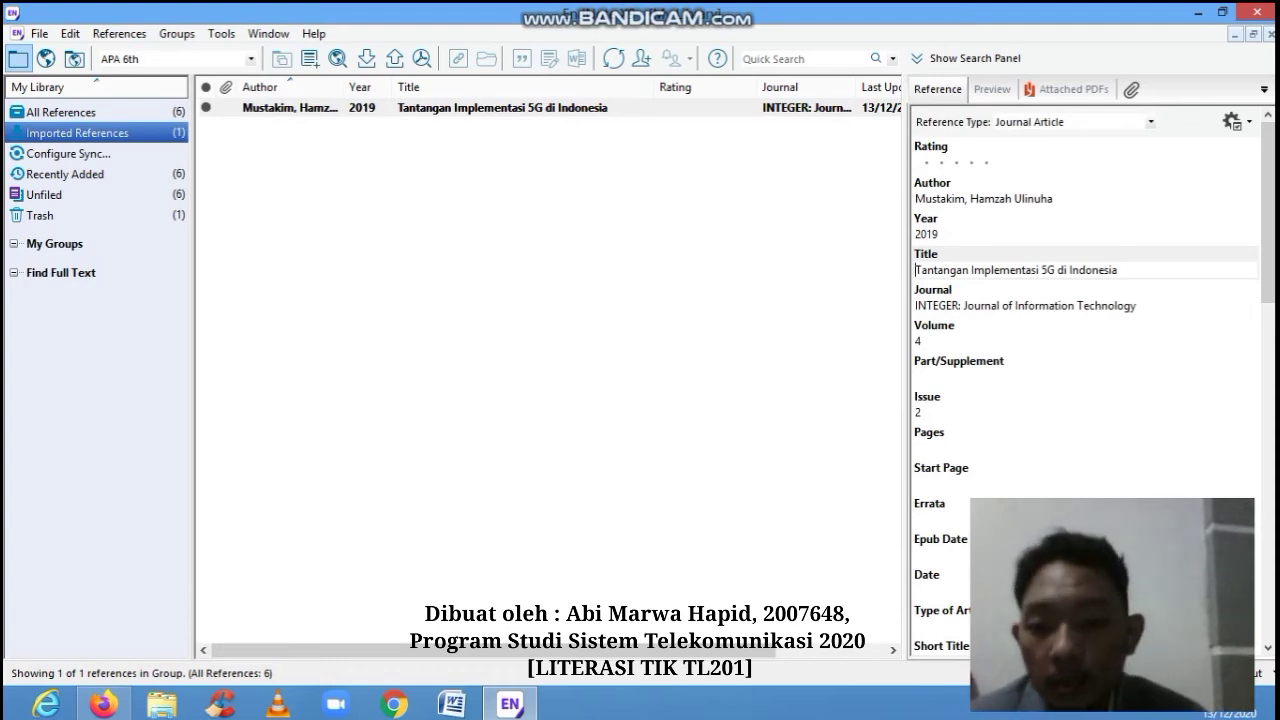
{"action": "left_click", "coordinate": [511, 704]}
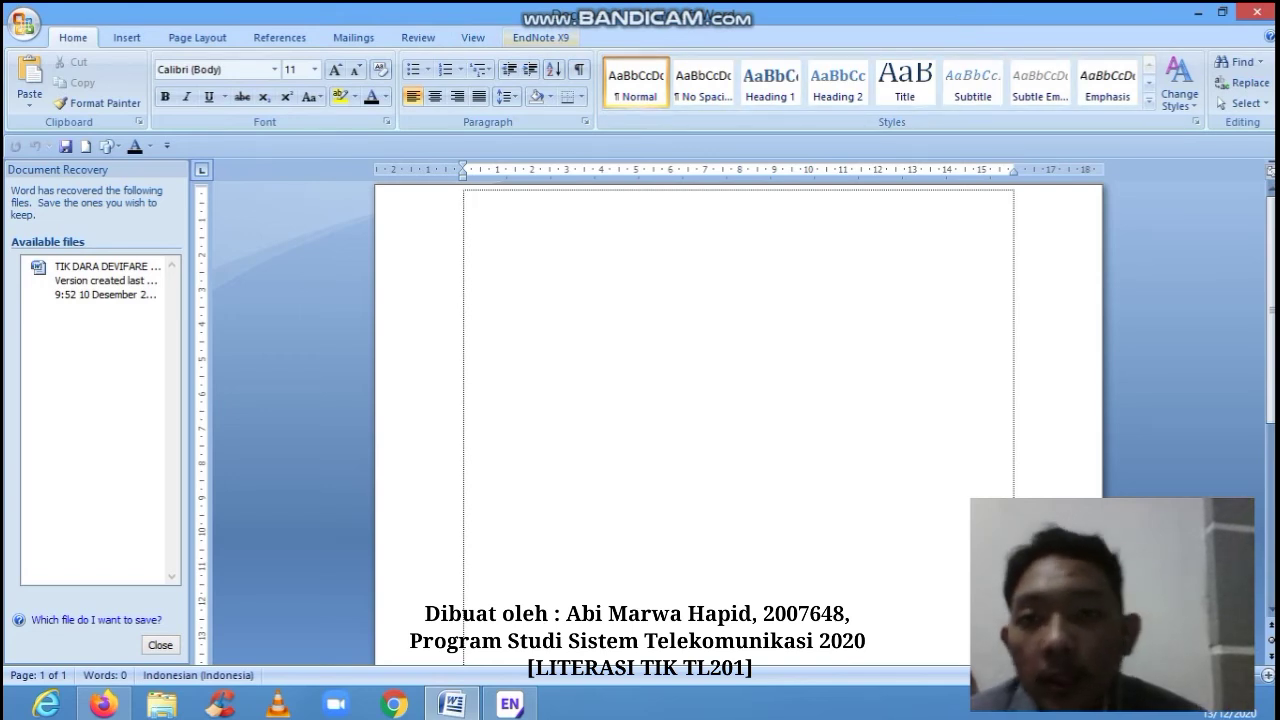
- Type '5G ....' in the document, search EndNote for a citation (no matches), and cancel
{"action": "left_click", "coordinate": [541, 38]}
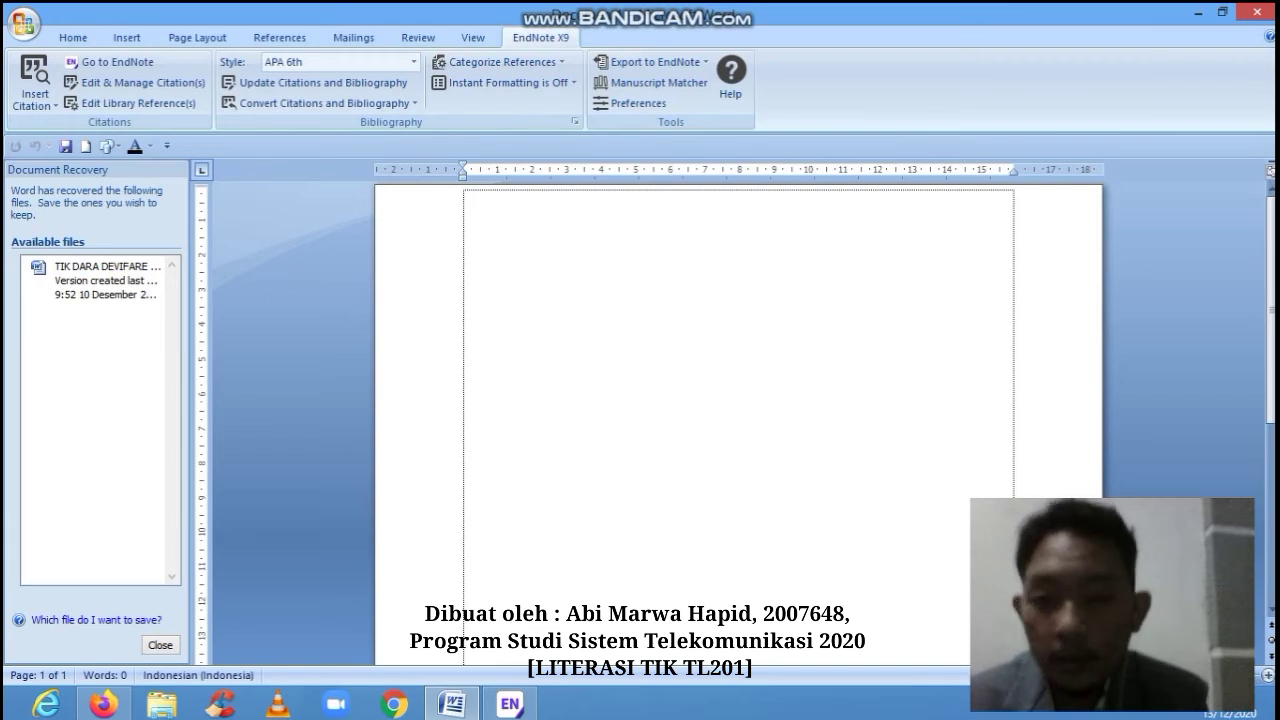
{"action": "type", "text": "5G"}
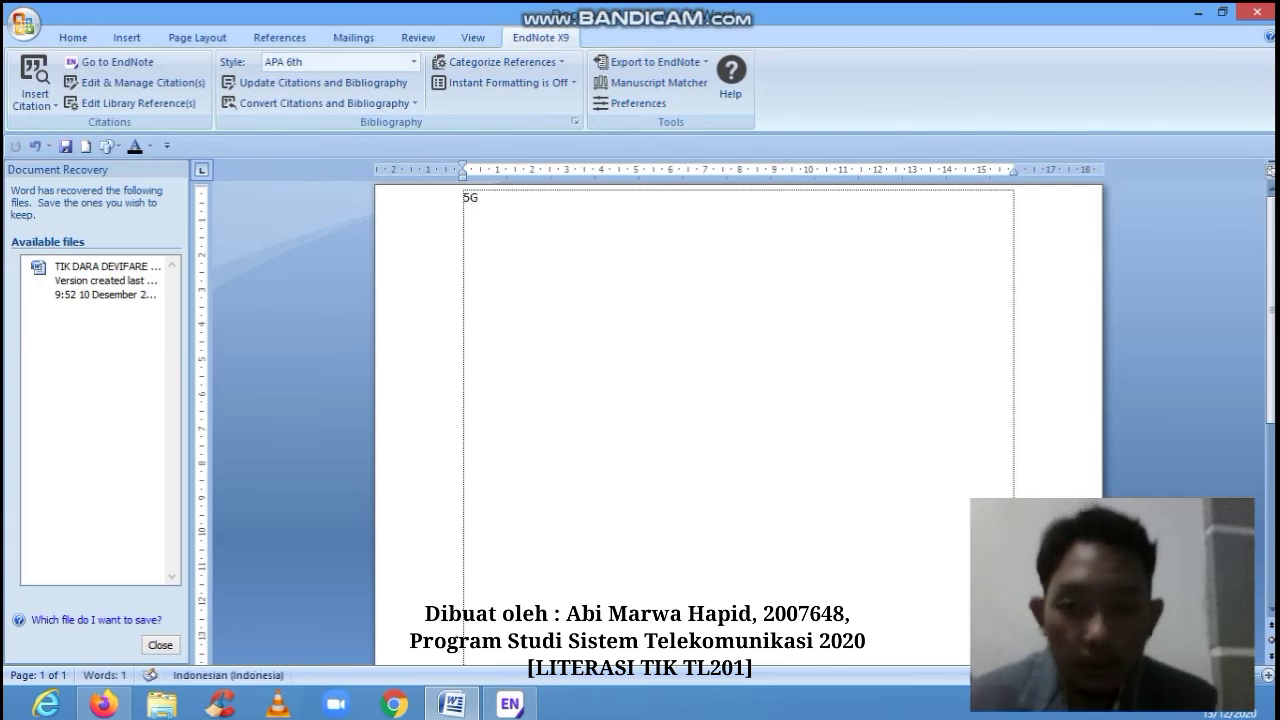
{"action": "type", "text": " ...."}
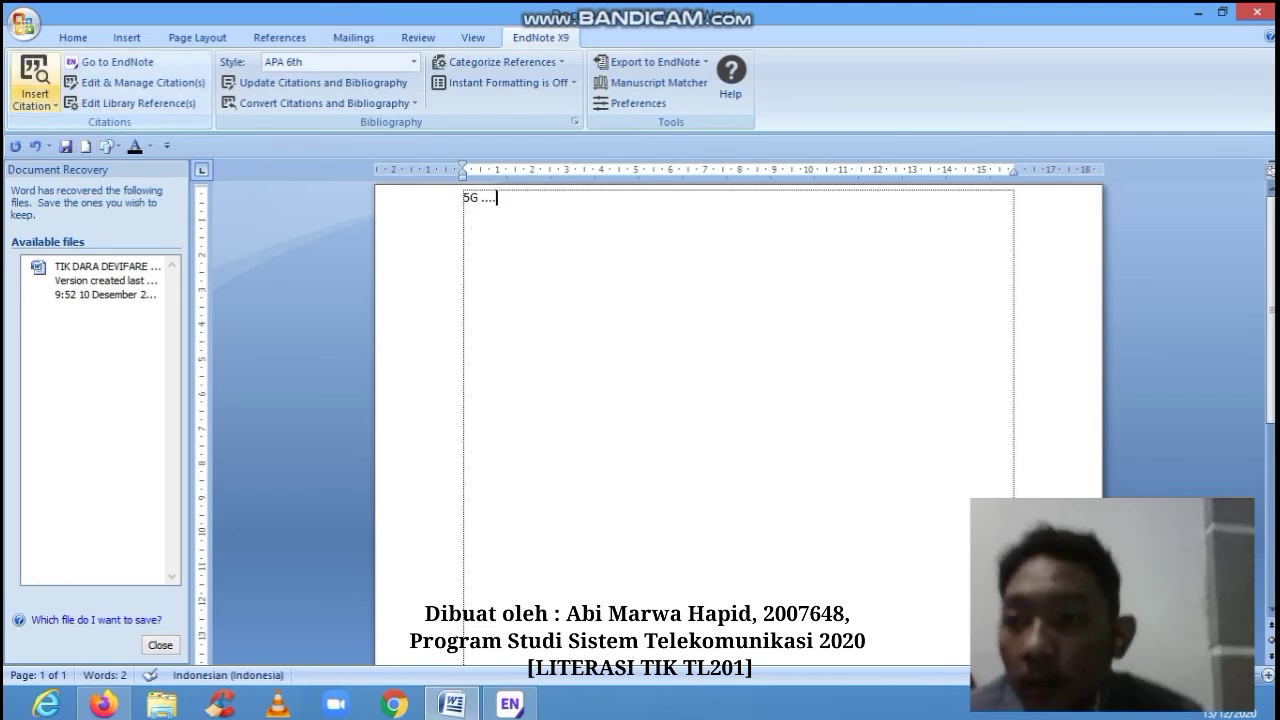
{"action": "left_click", "coordinate": [35, 103]}
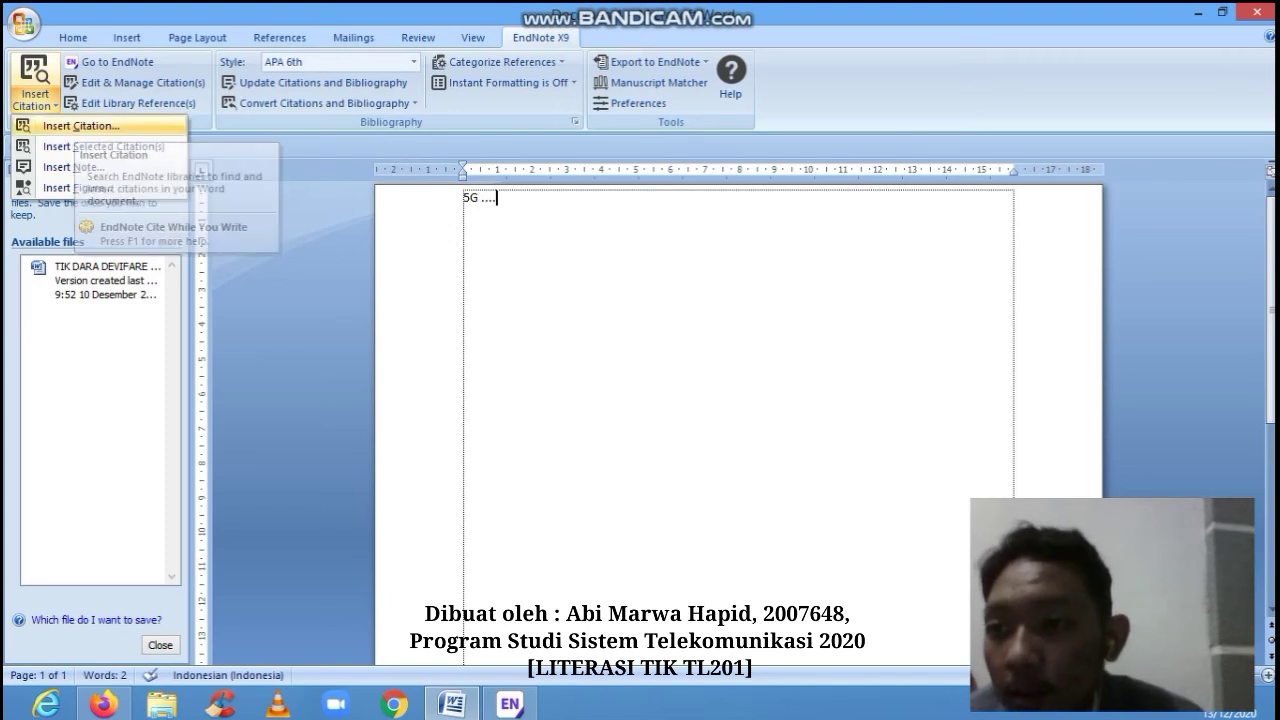
{"action": "left_click", "coordinate": [80, 126]}
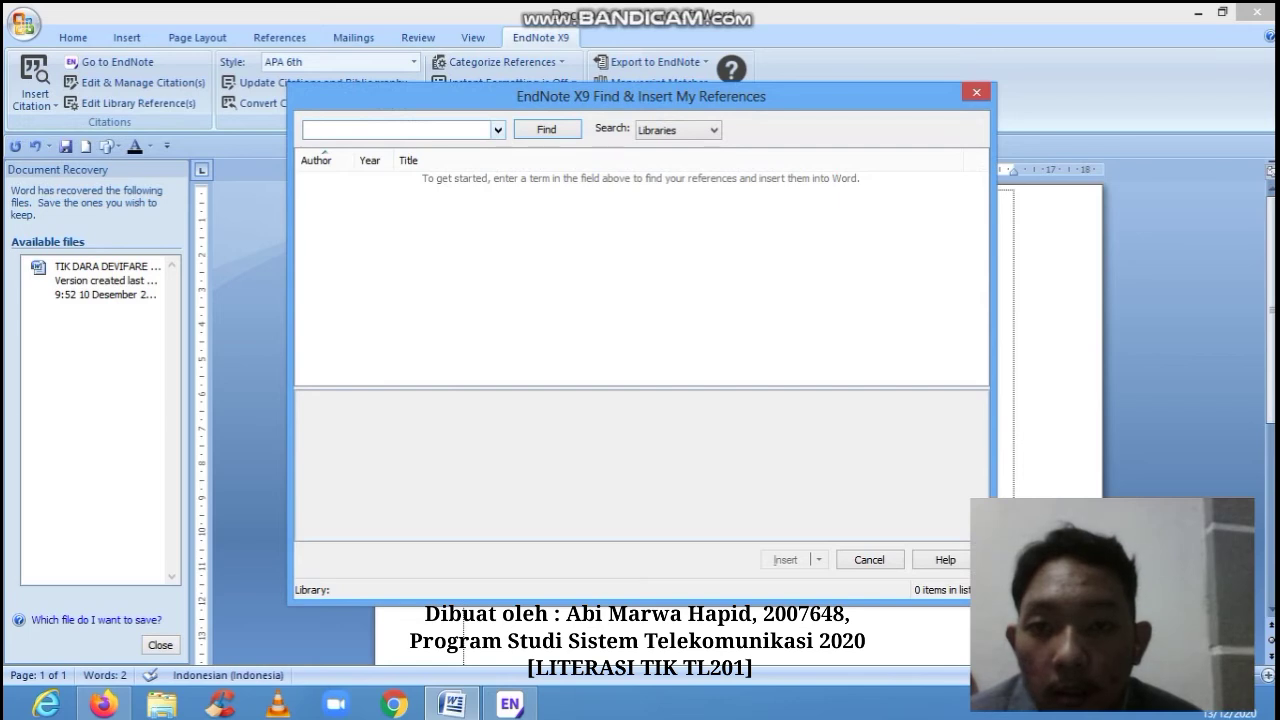
{"action": "left_click", "coordinate": [678, 130]}
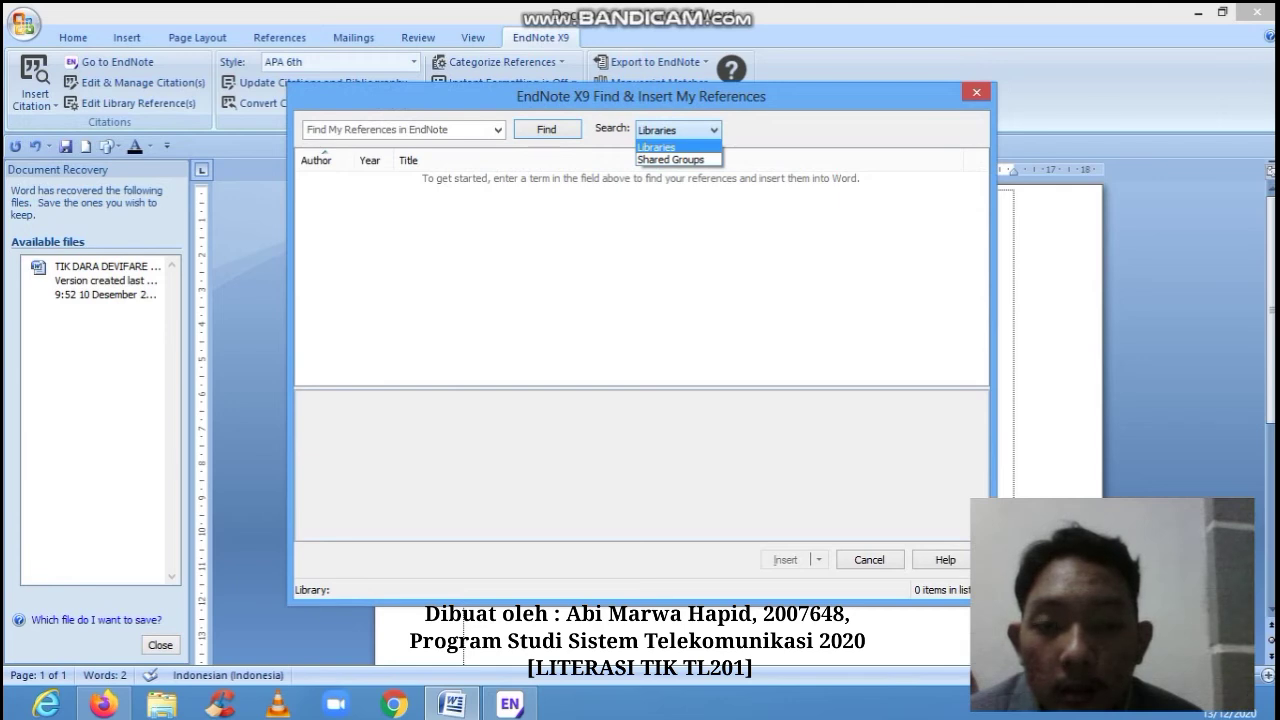
{"action": "key", "text": "Return"}
{"action": "key", "text": "Return"}
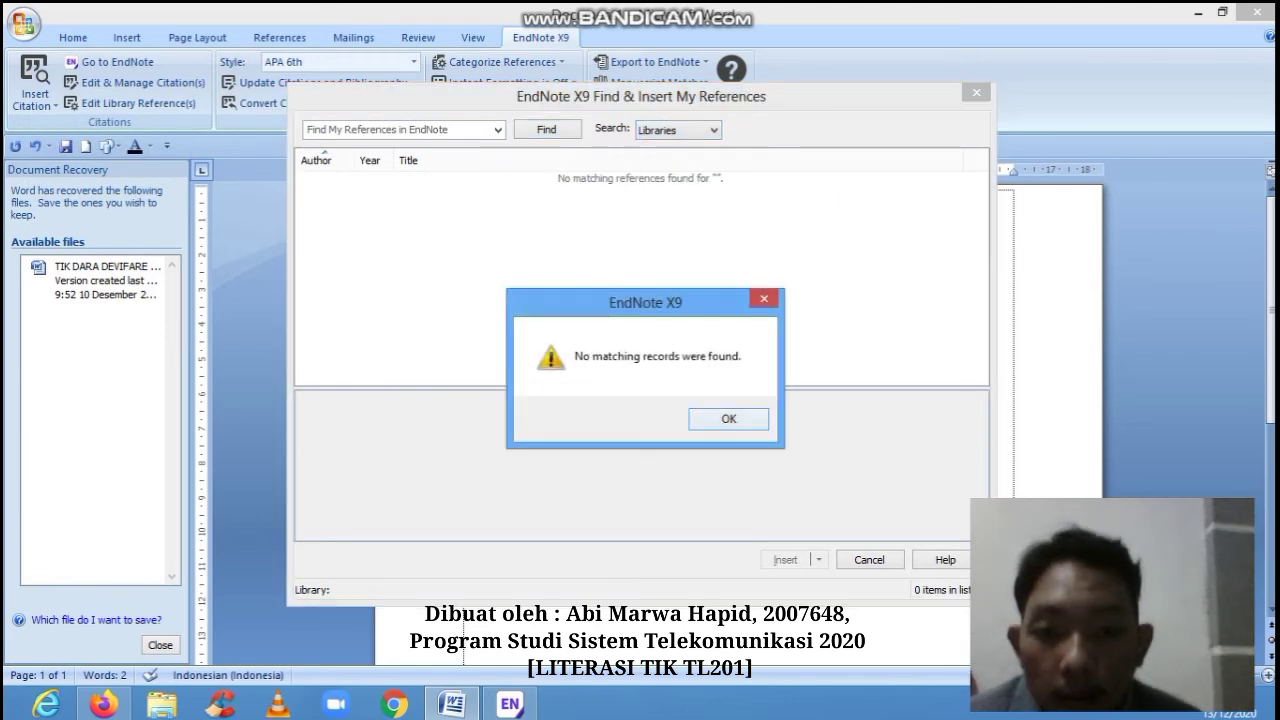
{"action": "key", "text": "Return"}
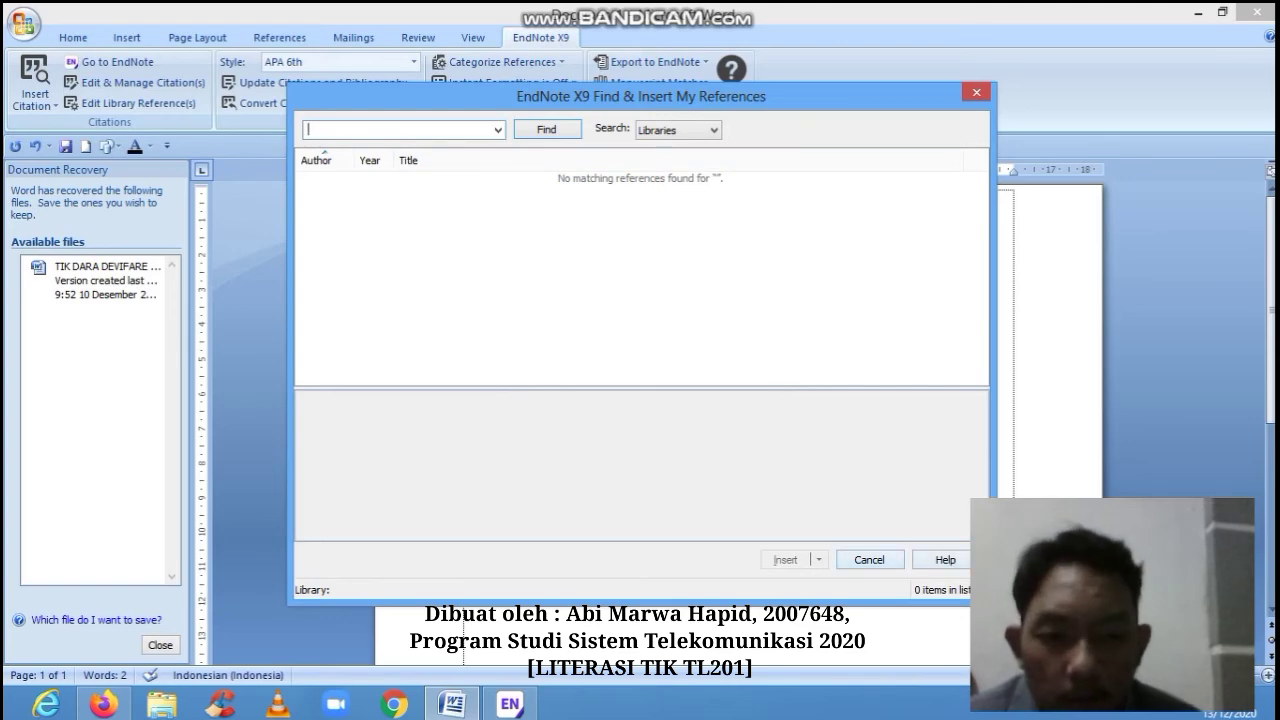
{"action": "key", "text": "Escape"}
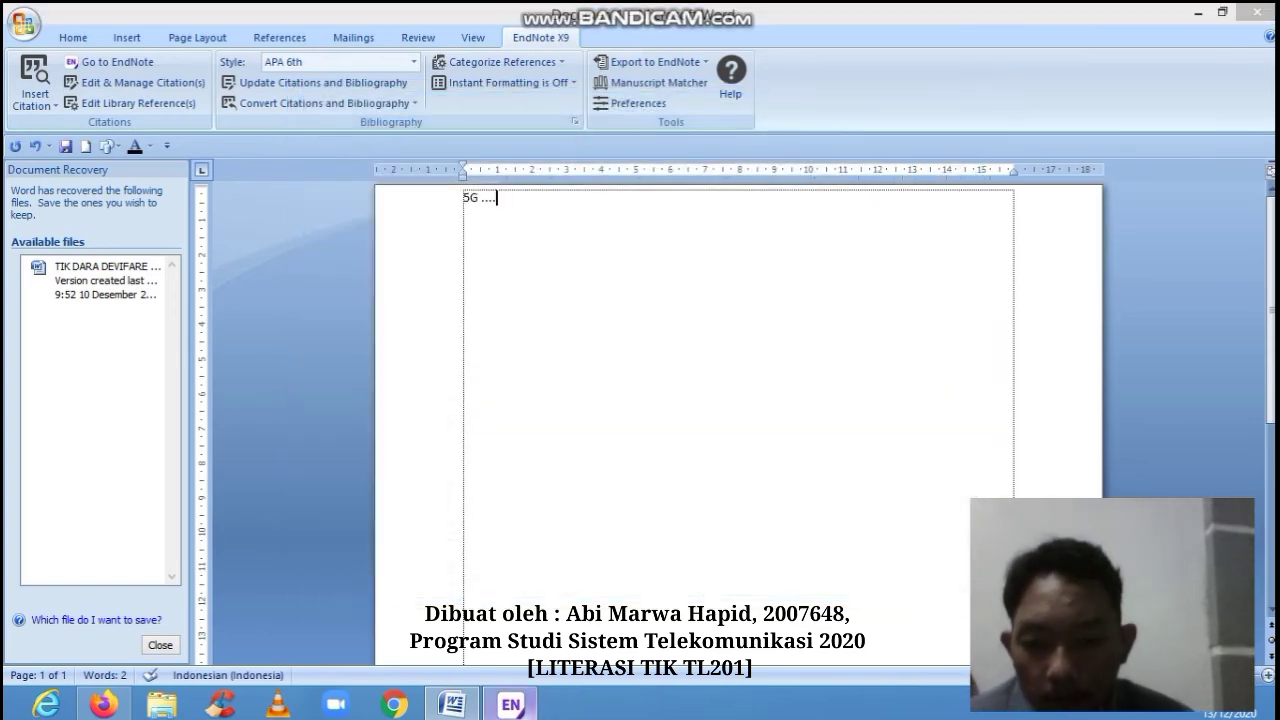
{"action": "left_click", "coordinate": [510, 704]}
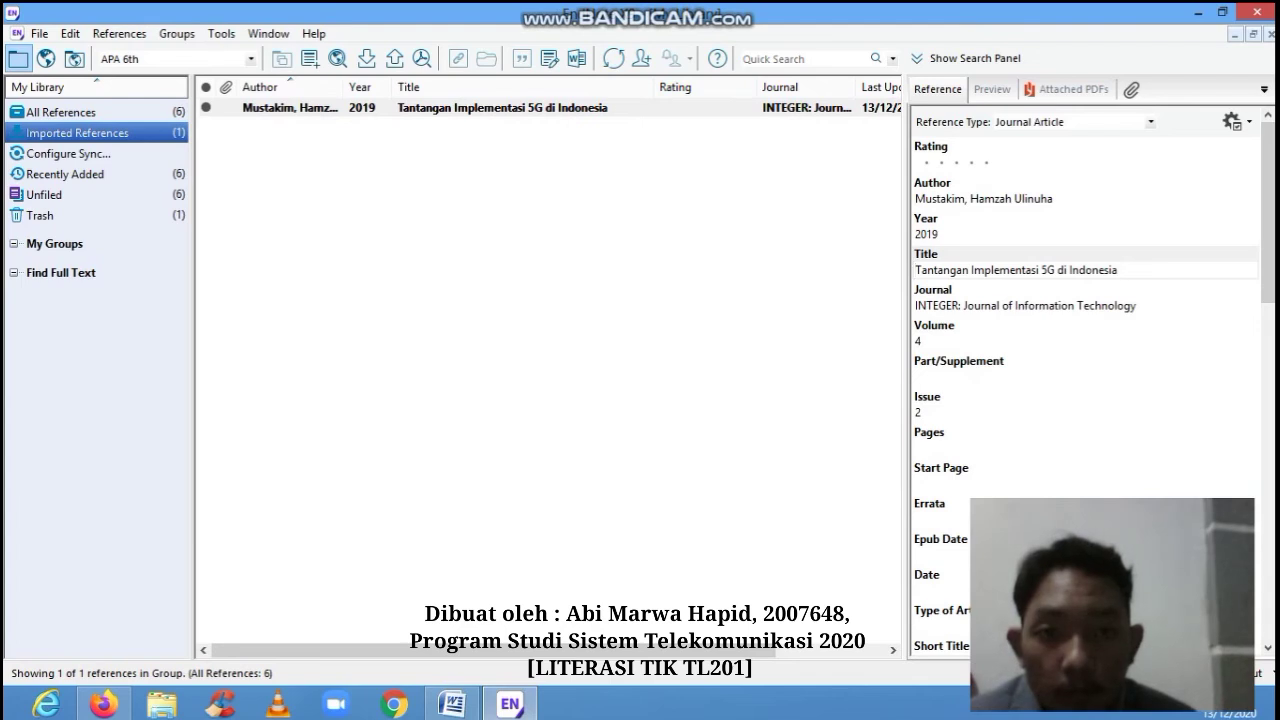
- Select the 2019 5G in Indonesia reference in EndNote and insert it as a citation after '5G ....'
{"action": "left_click", "coordinate": [727, 107]}
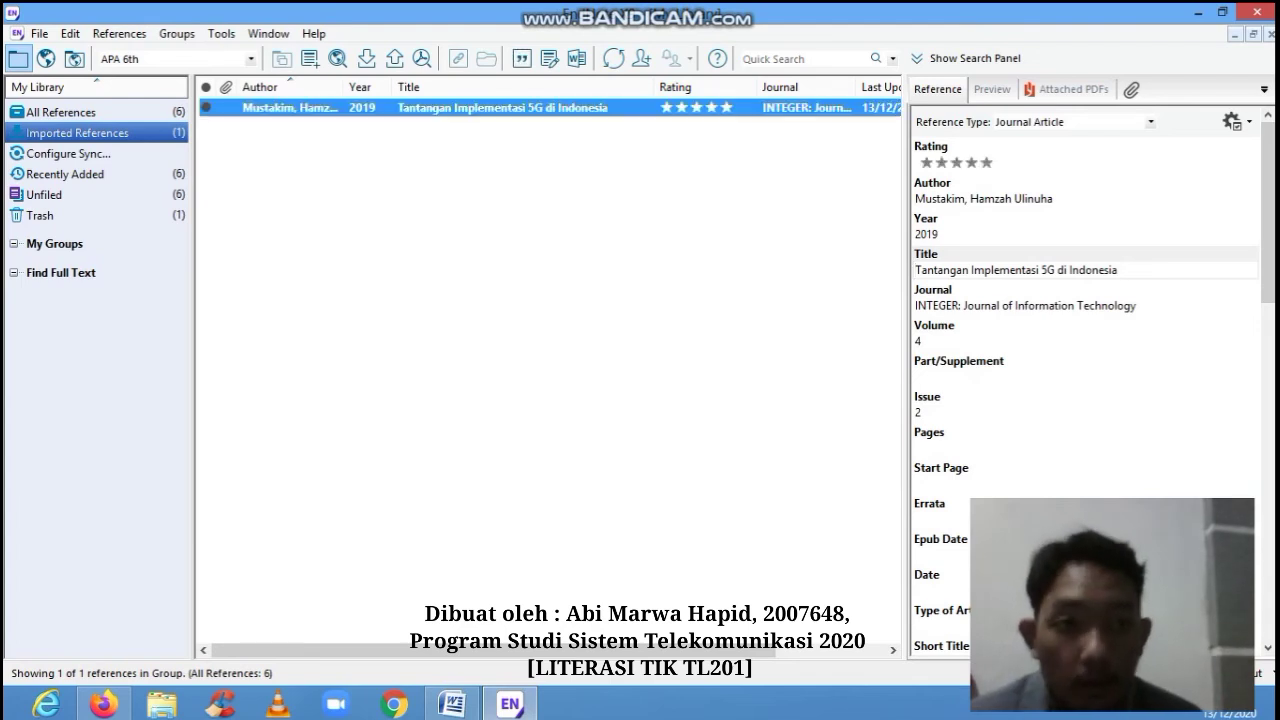
{"action": "left_click", "coordinate": [510, 704]}
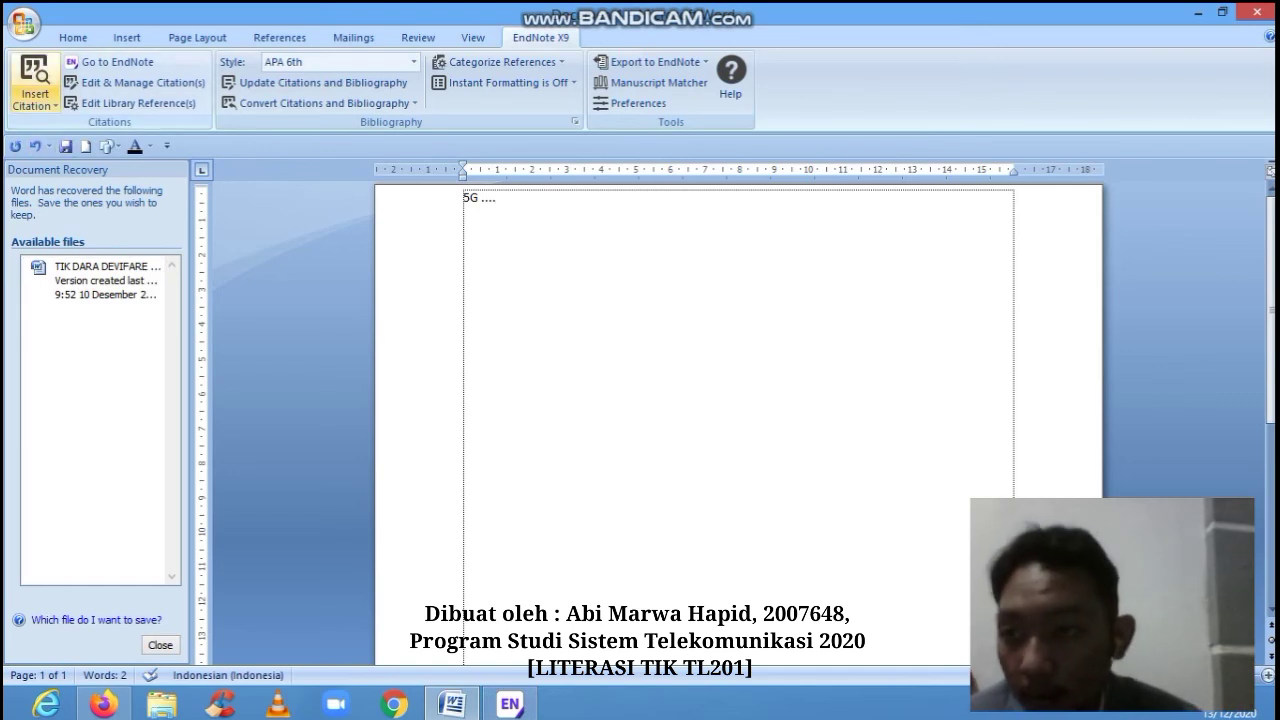
{"action": "left_click", "coordinate": [35, 100]}
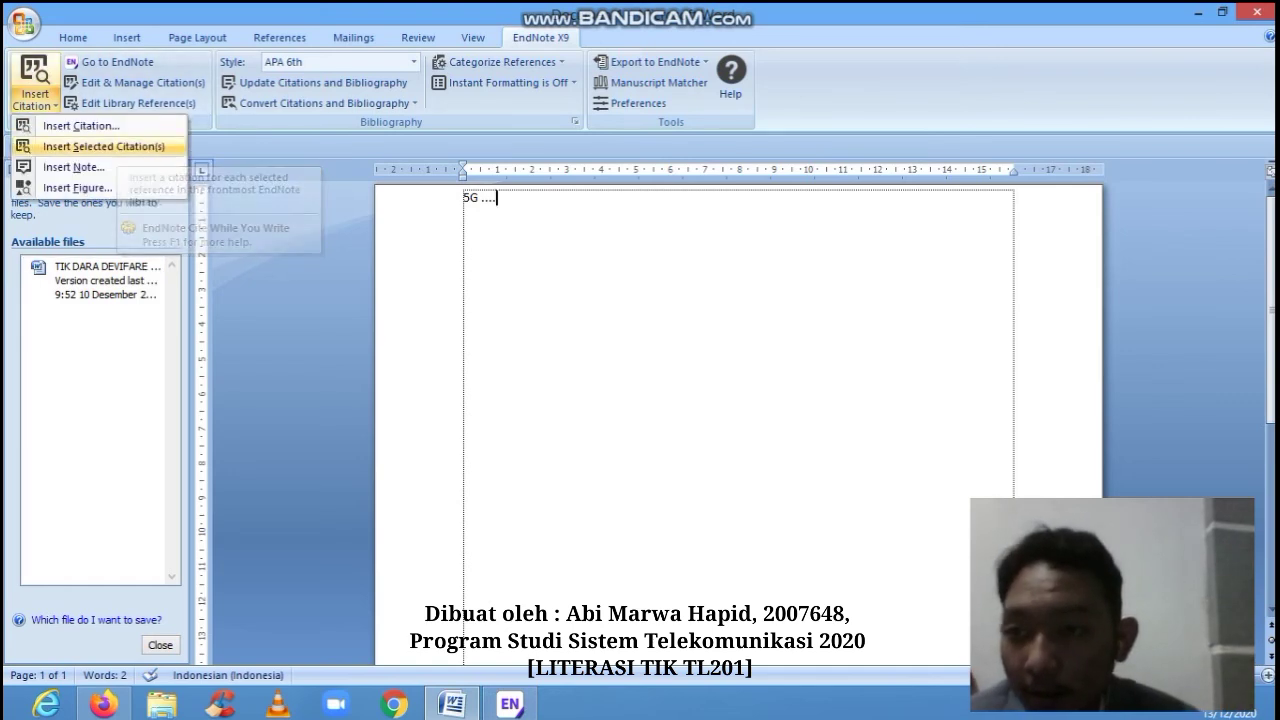
{"action": "left_click", "coordinate": [103, 146]}
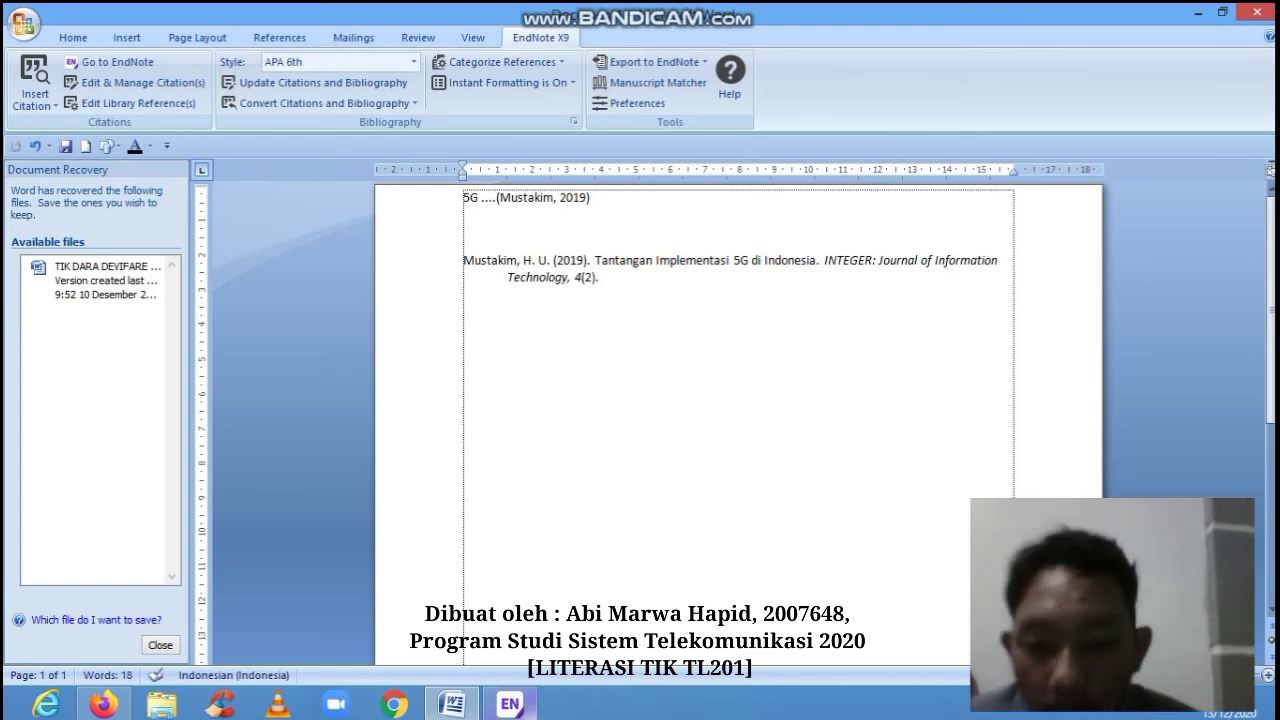
{"action": "left_click", "coordinate": [510, 704]}
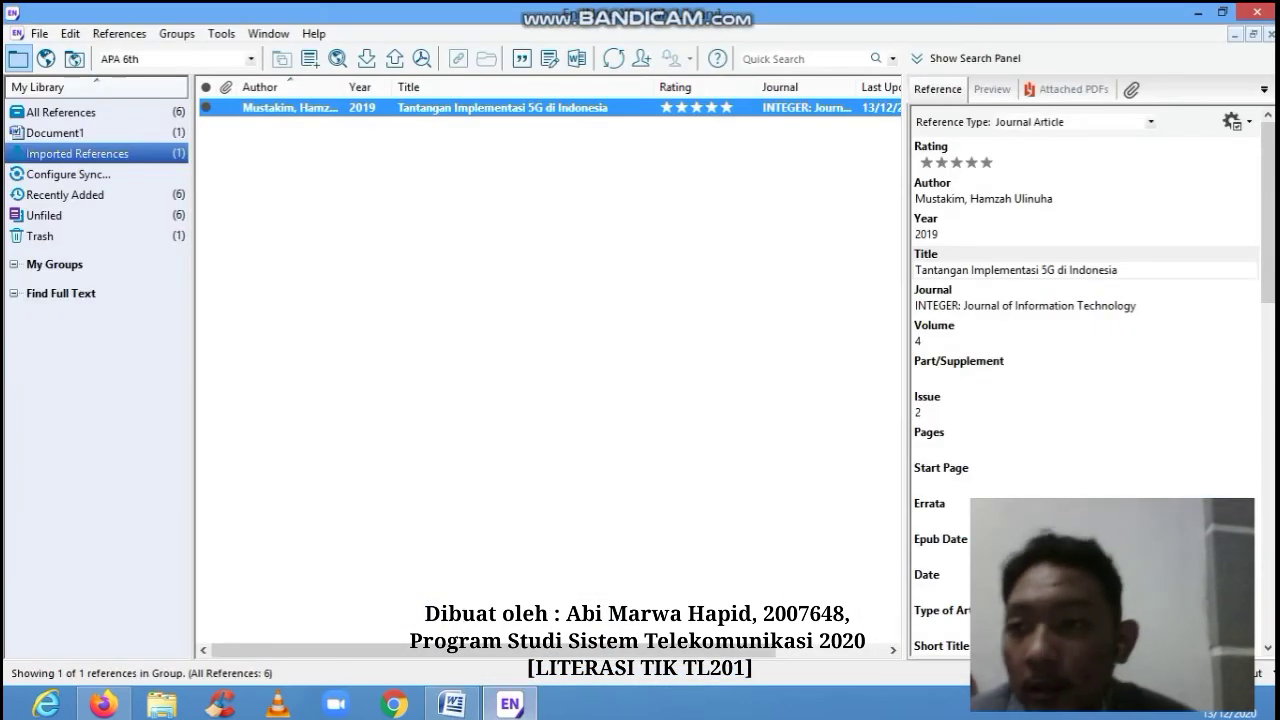
- Browse EndNote's file commands and Word's citation options, reselecting the 5G in Indonesia reference without inserting anything
{"action": "left_click", "coordinate": [39, 33]}
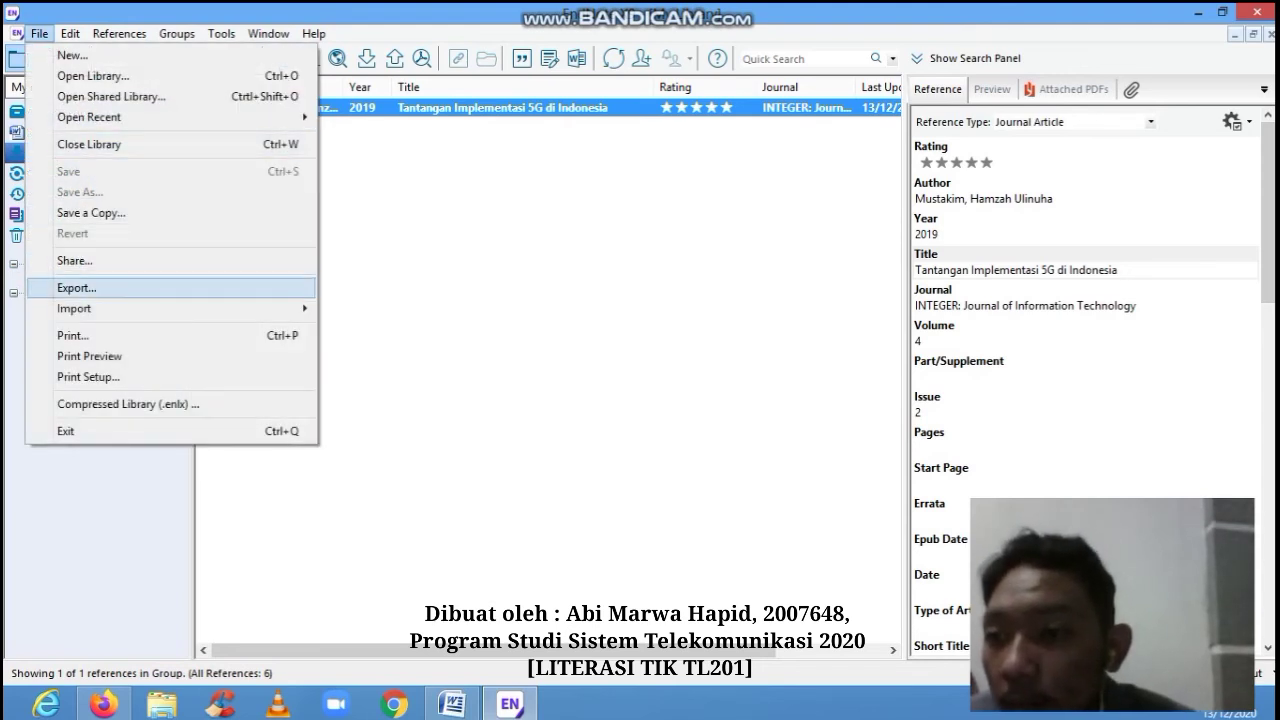
{"action": "left_click", "coordinate": [77, 288]}
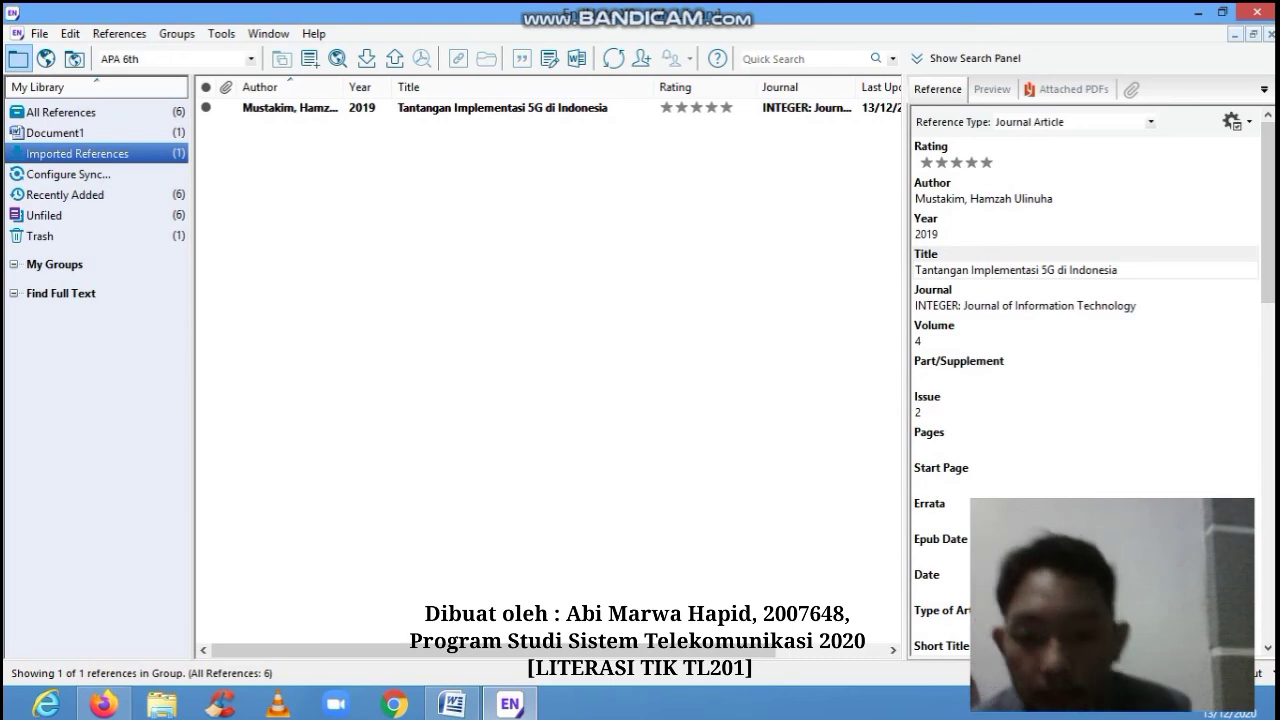
{"action": "left_click", "coordinate": [510, 705]}
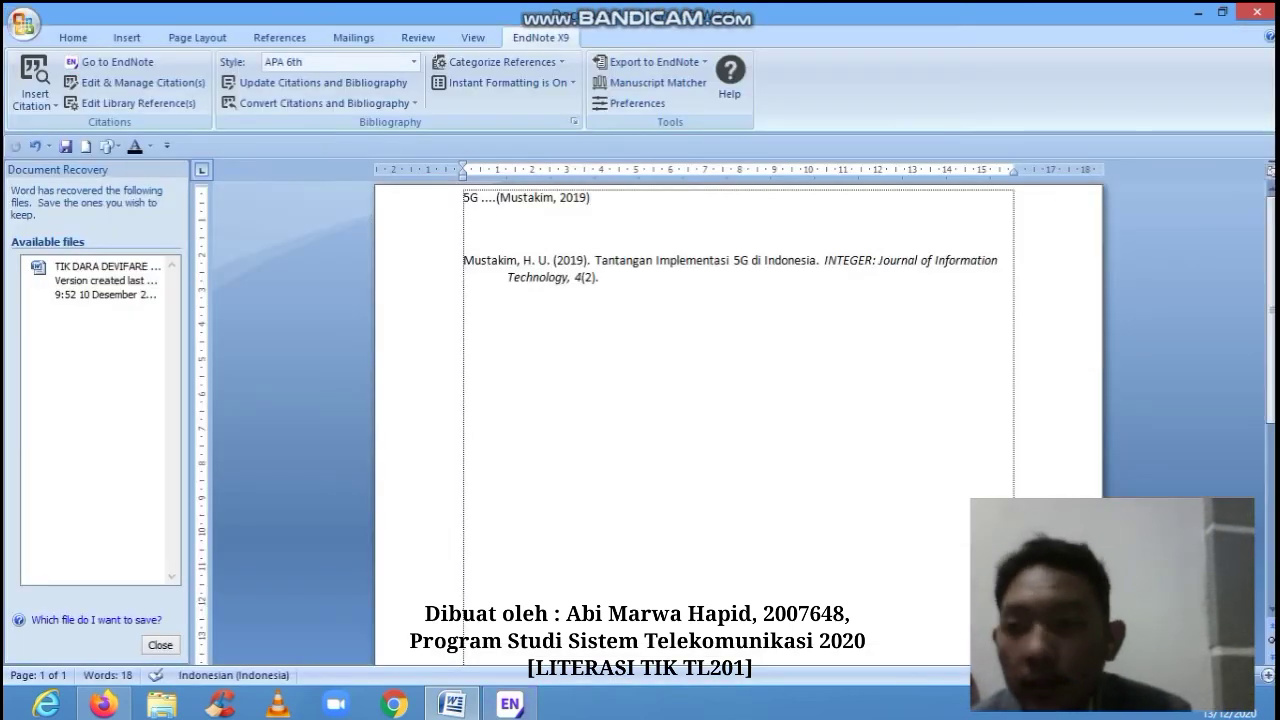
{"action": "left_click", "coordinate": [35, 100]}
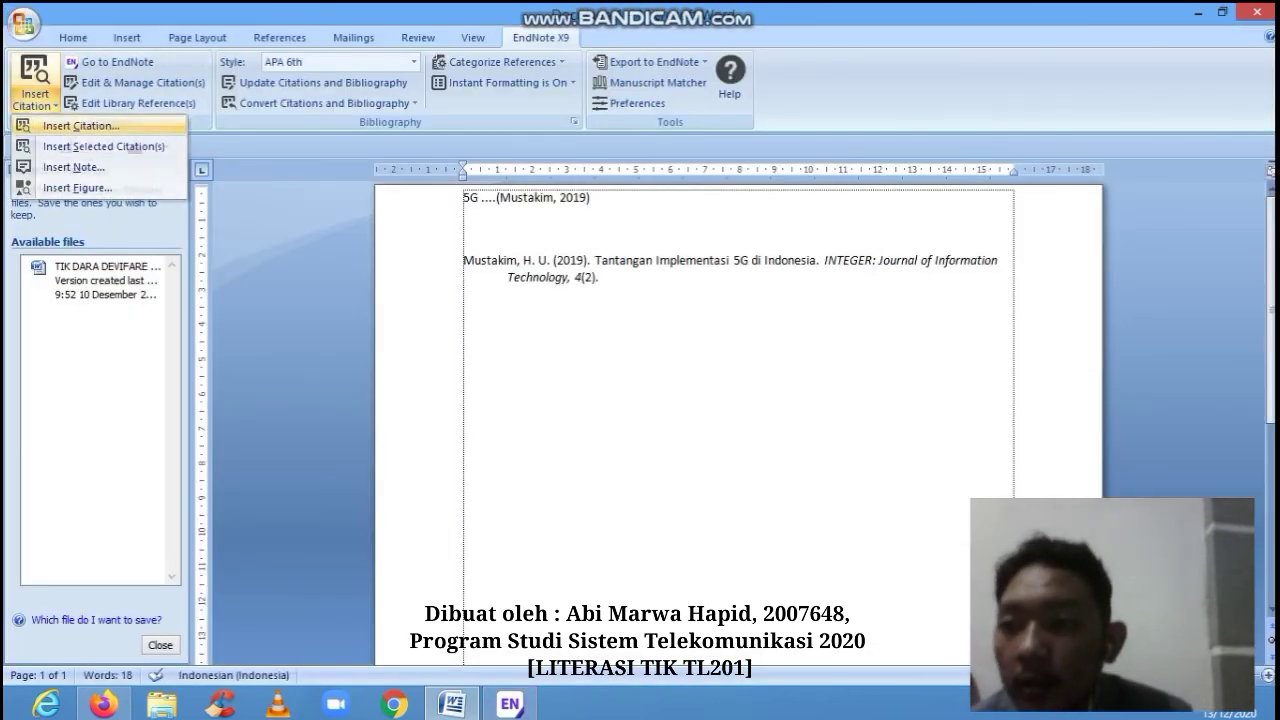
{"action": "left_click", "coordinate": [80, 125]}
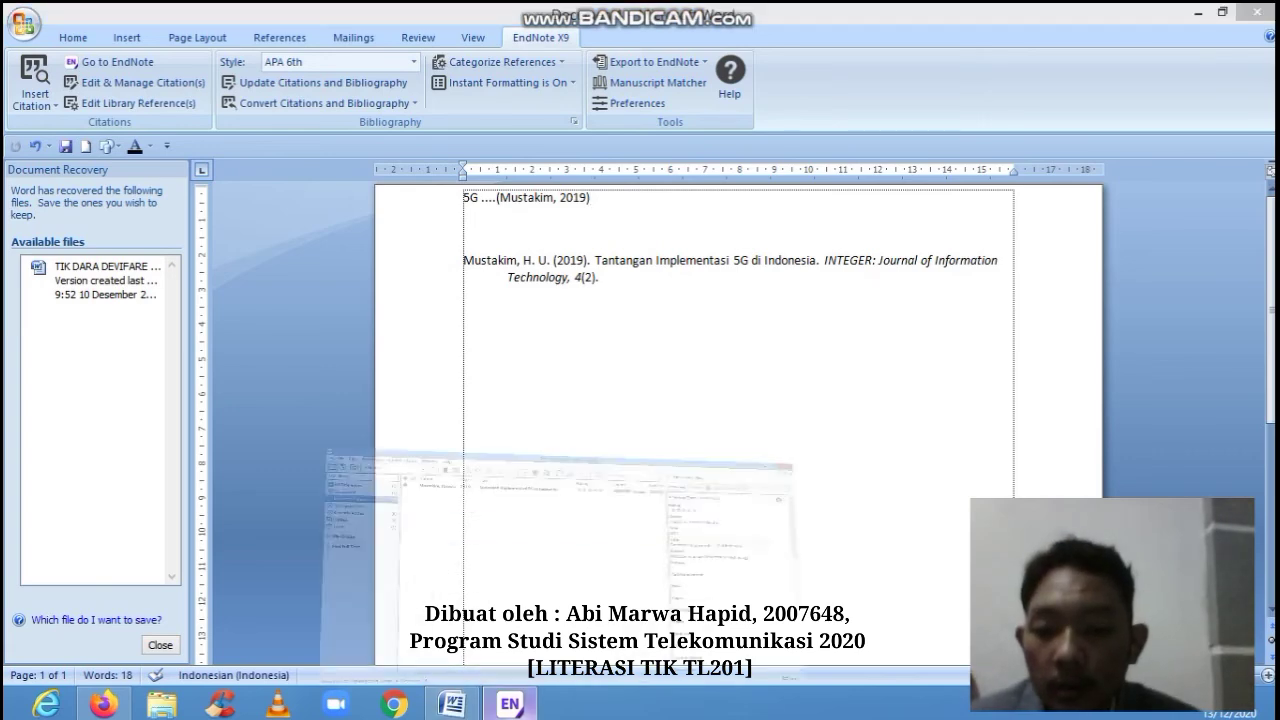
{"action": "left_click", "coordinate": [510, 704]}
{"action": "left_click", "coordinate": [502, 108]}
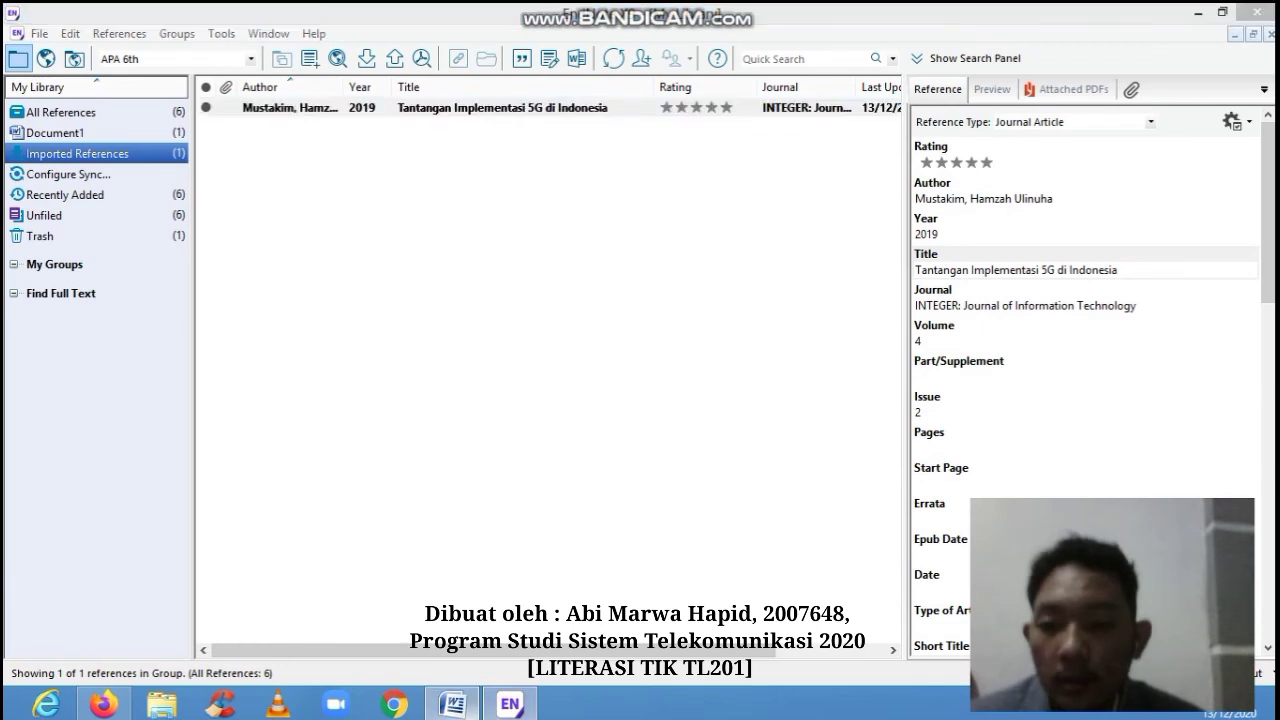
{"action": "left_click", "coordinate": [451, 704]}
{"action": "left_click", "coordinate": [35, 100]}
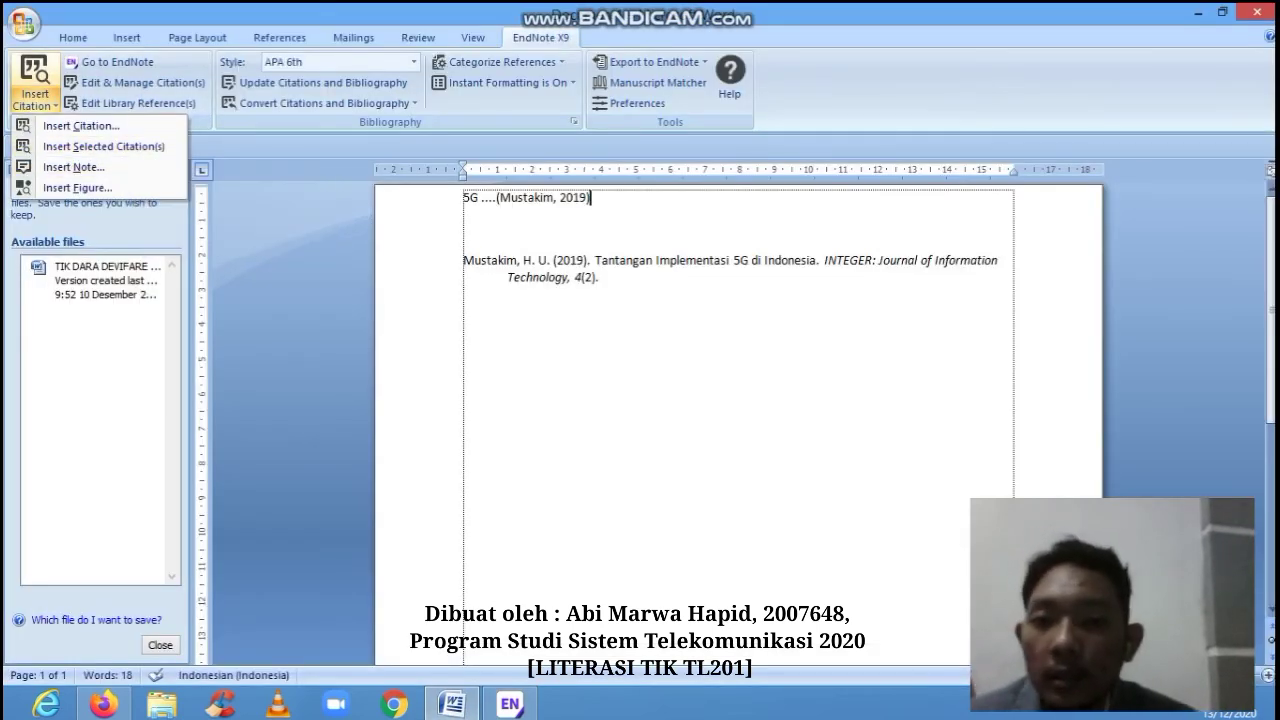
{"action": "key", "text": "Escape"}
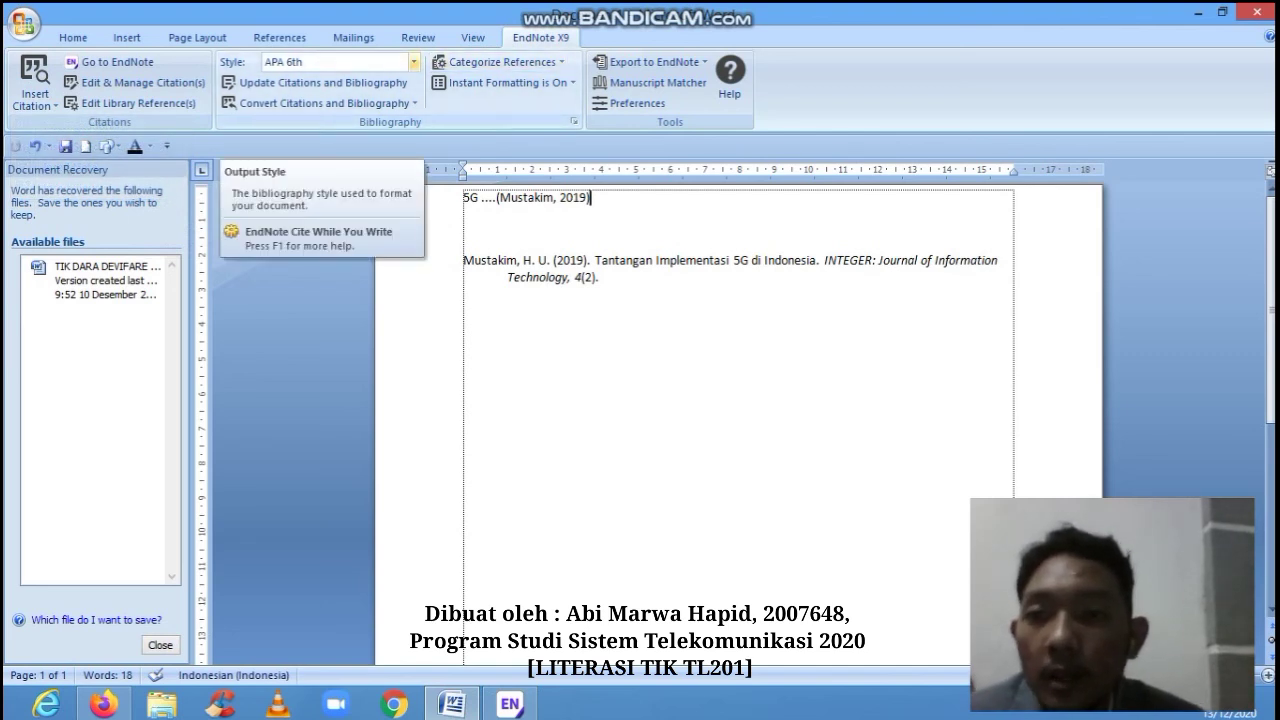
- Confirm APA 6th is the output style in Word and EndNote, then open Edit & Manage Citation(s)
{"action": "left_click", "coordinate": [413, 62]}
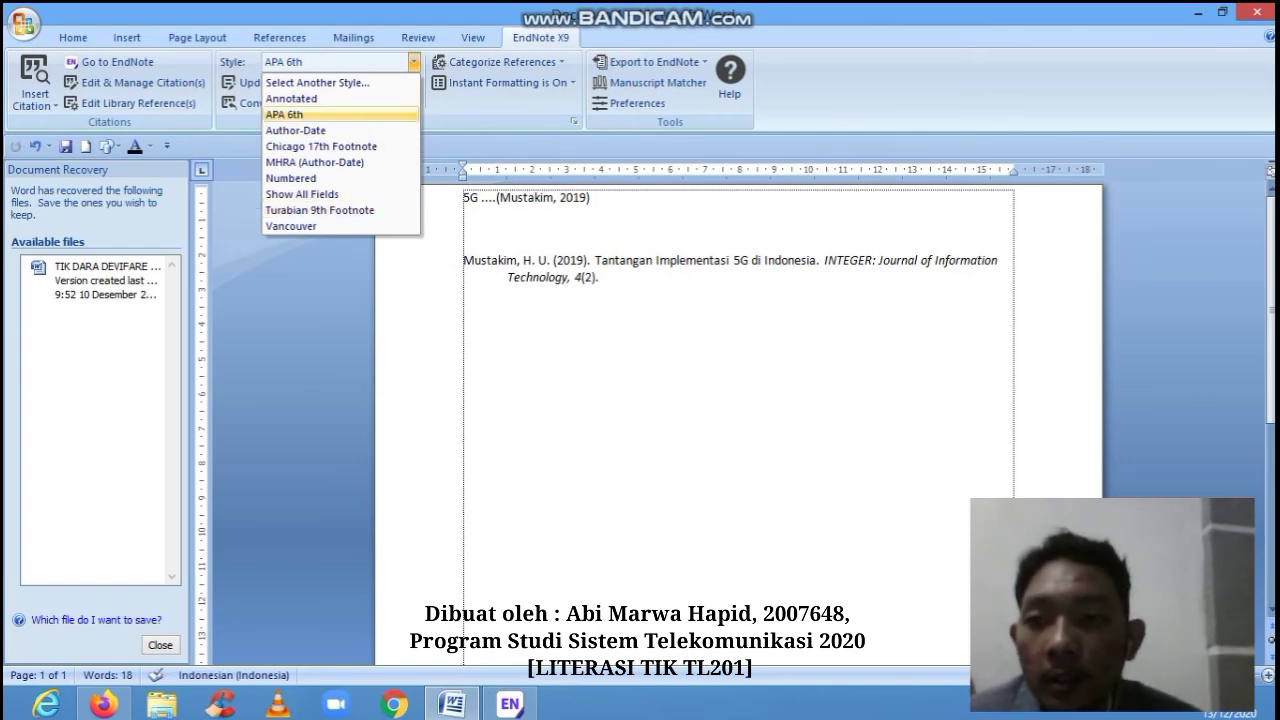
{"action": "left_click", "coordinate": [291, 226]}
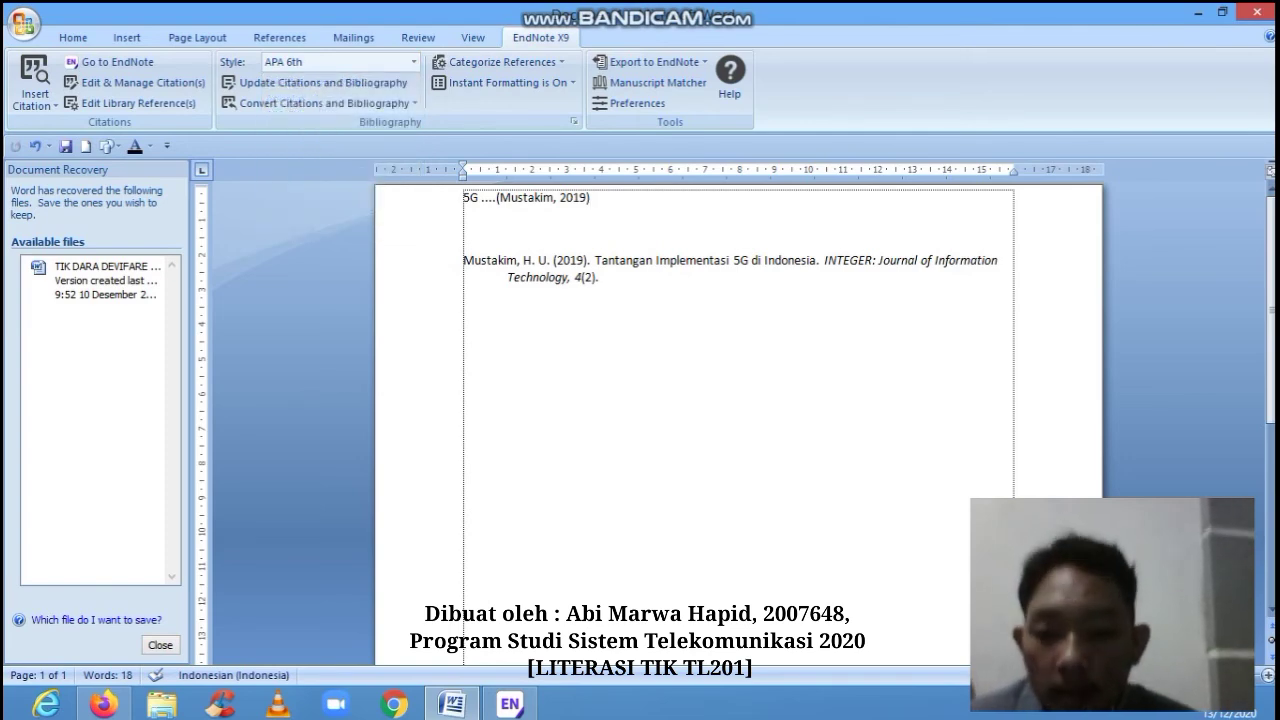
{"action": "left_click", "coordinate": [512, 706]}
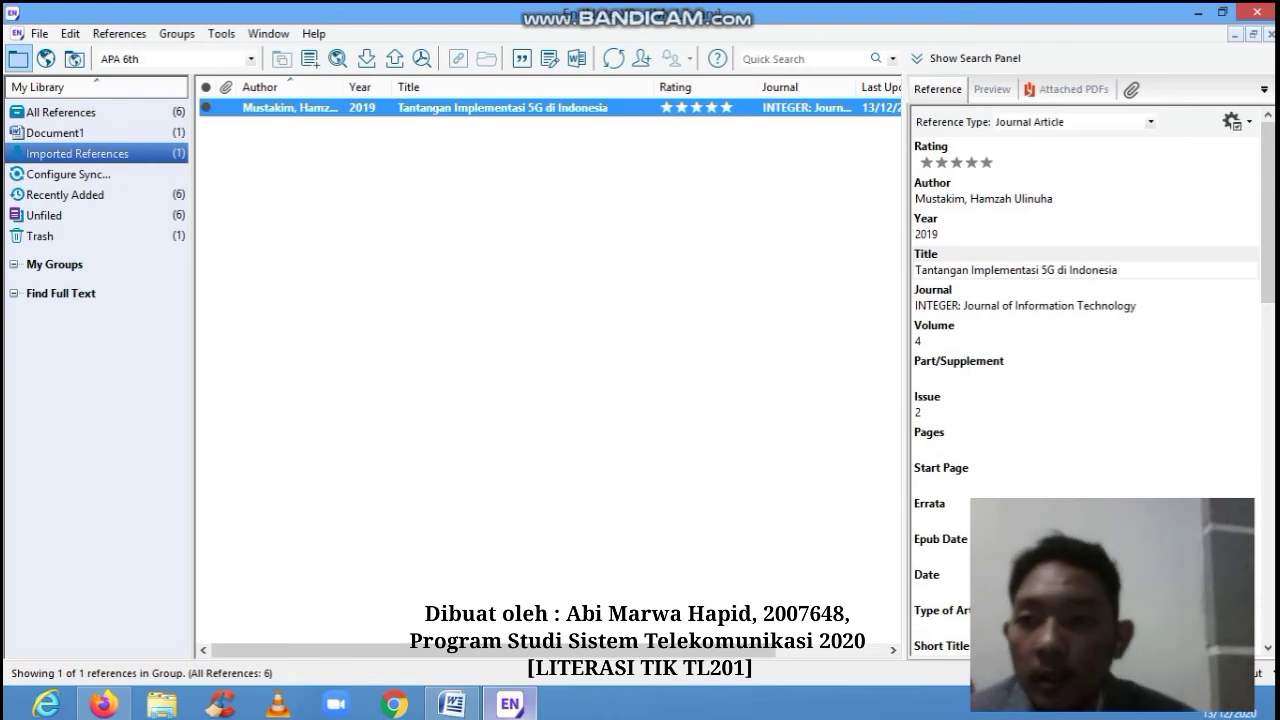
{"action": "left_click", "coordinate": [250, 59]}
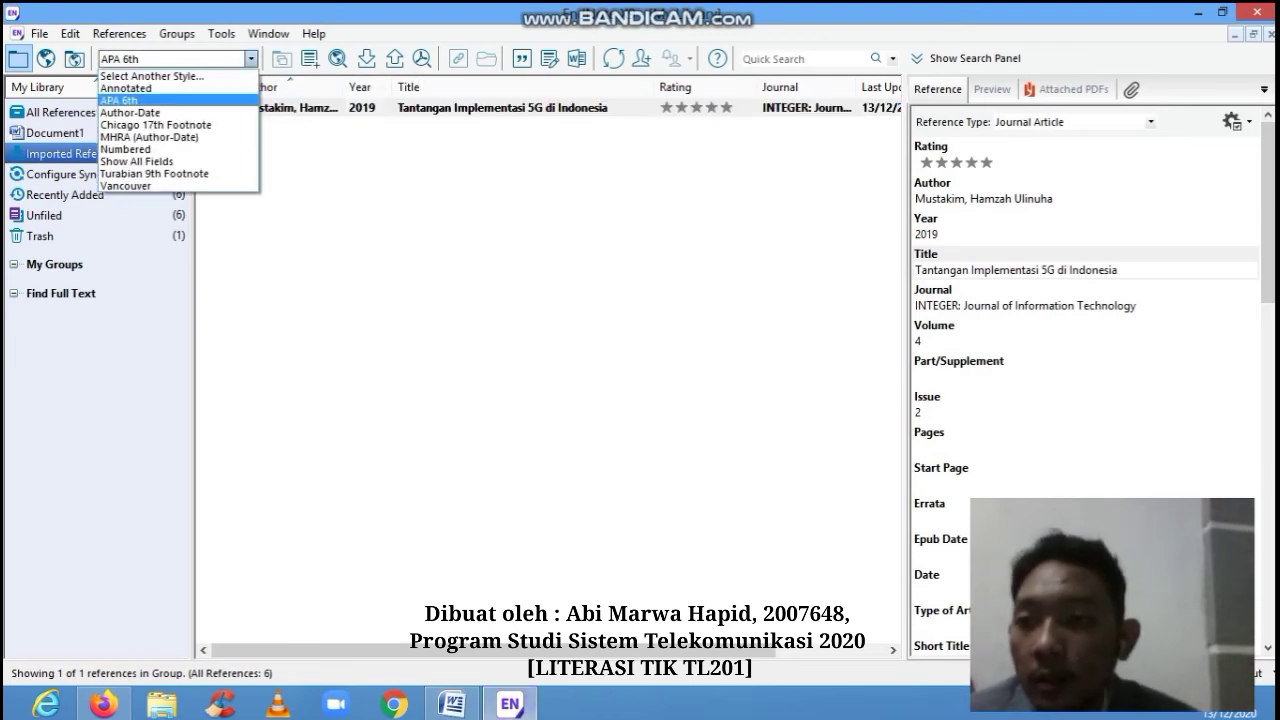
{"action": "left_click", "coordinate": [152, 76]}
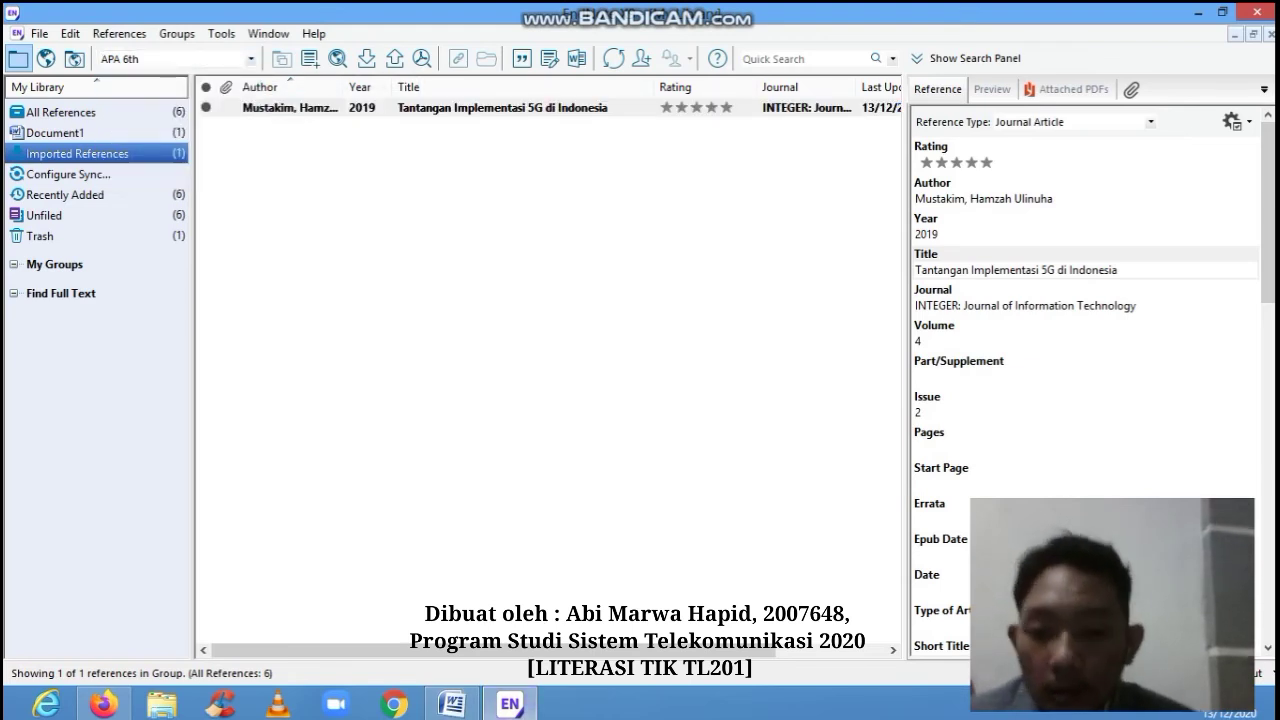
{"action": "left_click", "coordinate": [452, 706]}
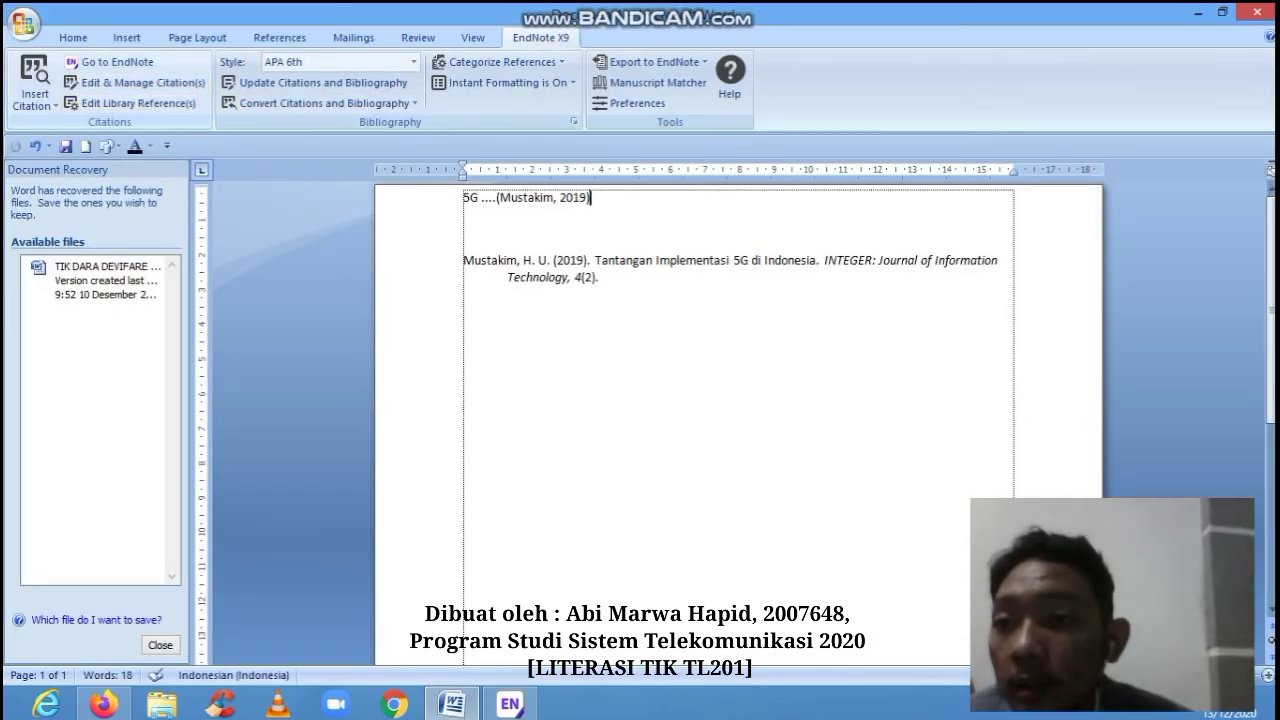
{"action": "left_click", "coordinate": [135, 82]}
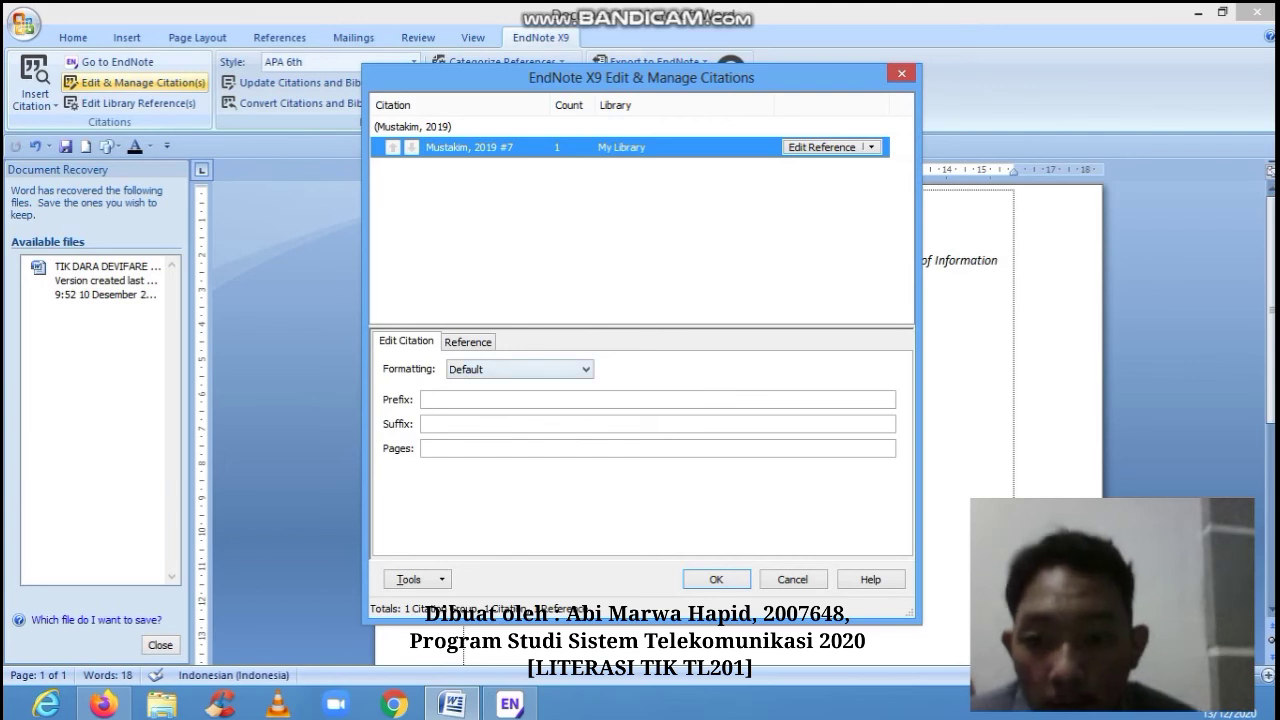
- Set the citation's formatting to Display as: Author (Year), so it reads Mustakim (2019)
{"action": "left_click", "coordinate": [519, 369]}
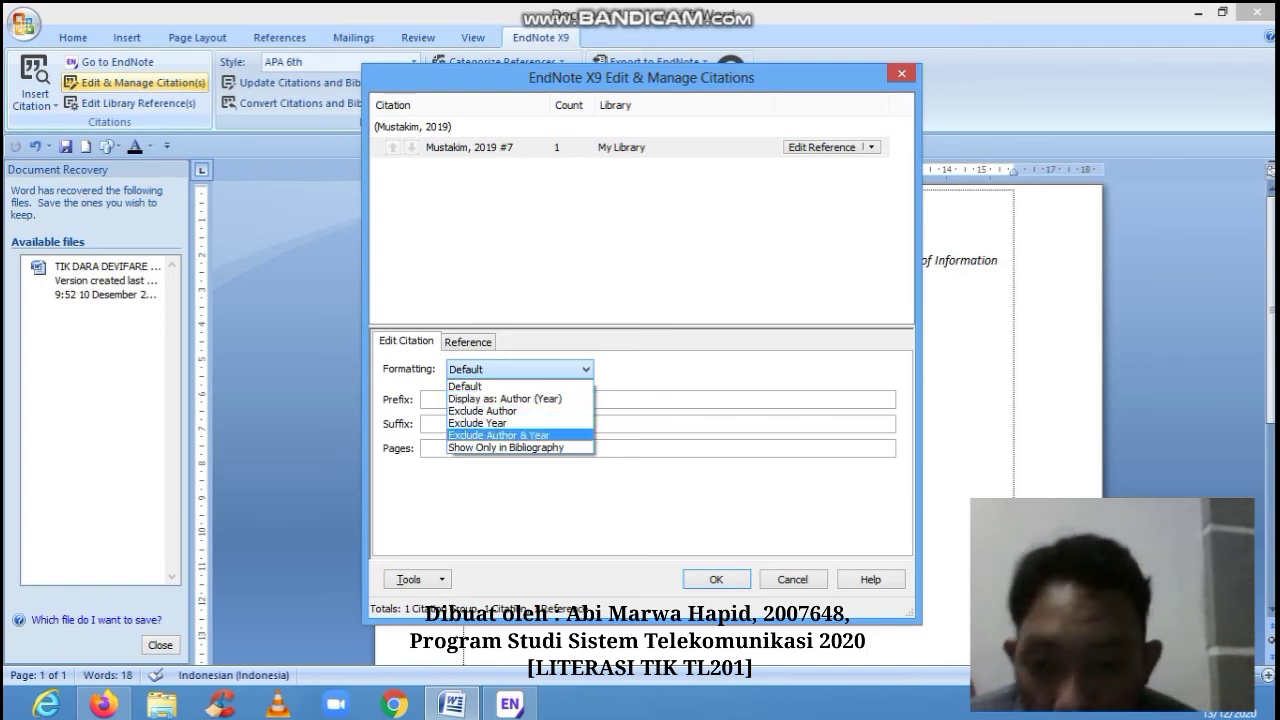
{"action": "left_click", "coordinate": [505, 398]}
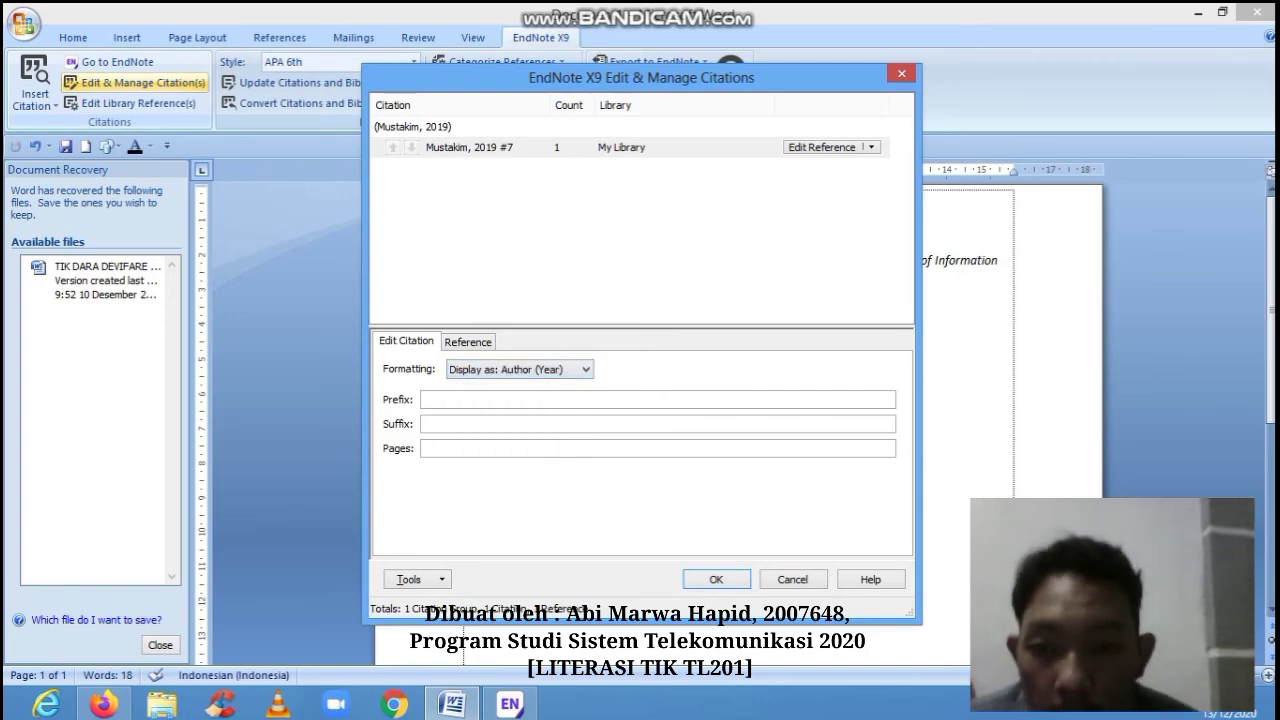
{"action": "key", "text": "Return"}
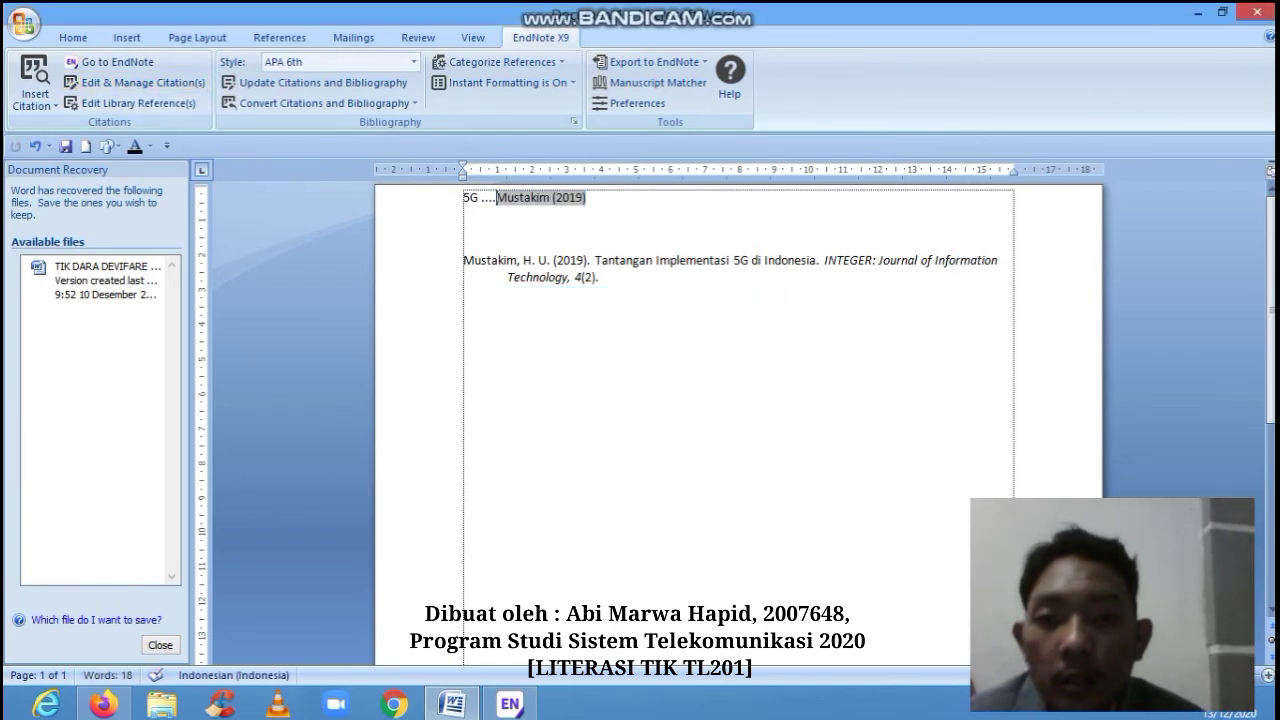
- Look through Word's References bibliography gallery without inserting anything
{"action": "left_click", "coordinate": [464, 229]}
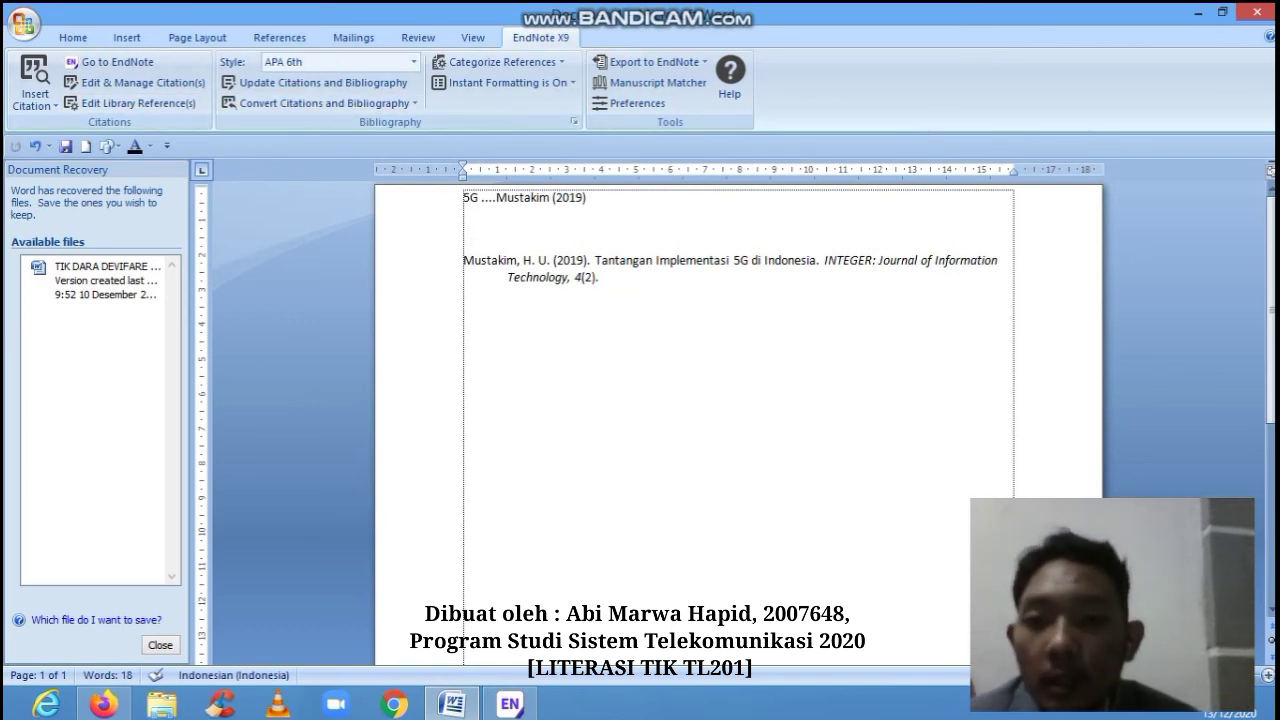
{"action": "left_click", "coordinate": [279, 37]}
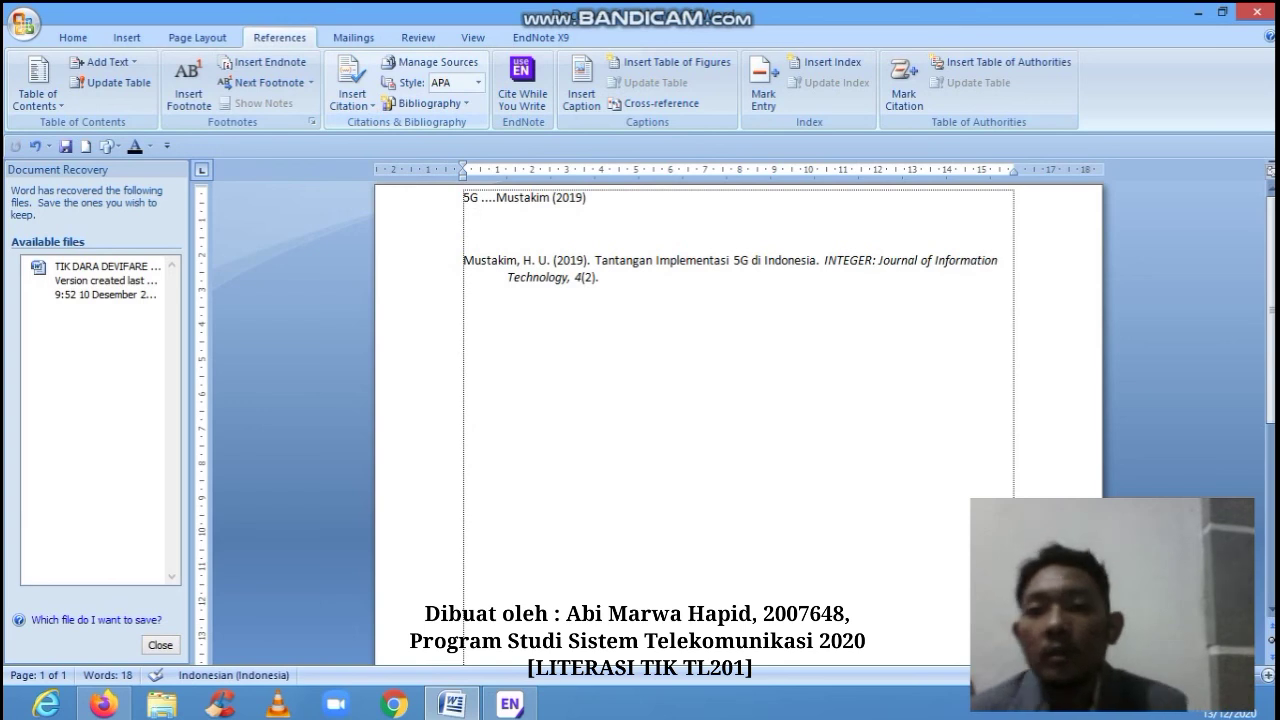
{"action": "left_click", "coordinate": [425, 103]}
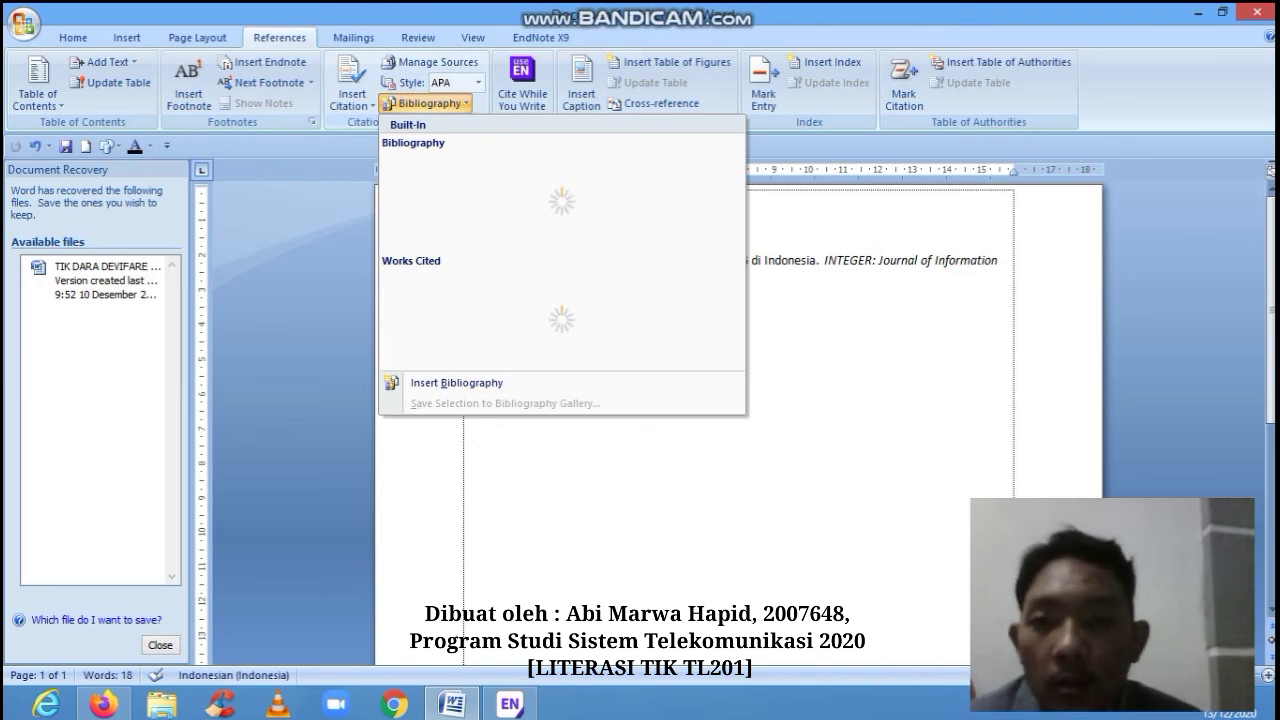
{"action": "key", "text": "Escape"}
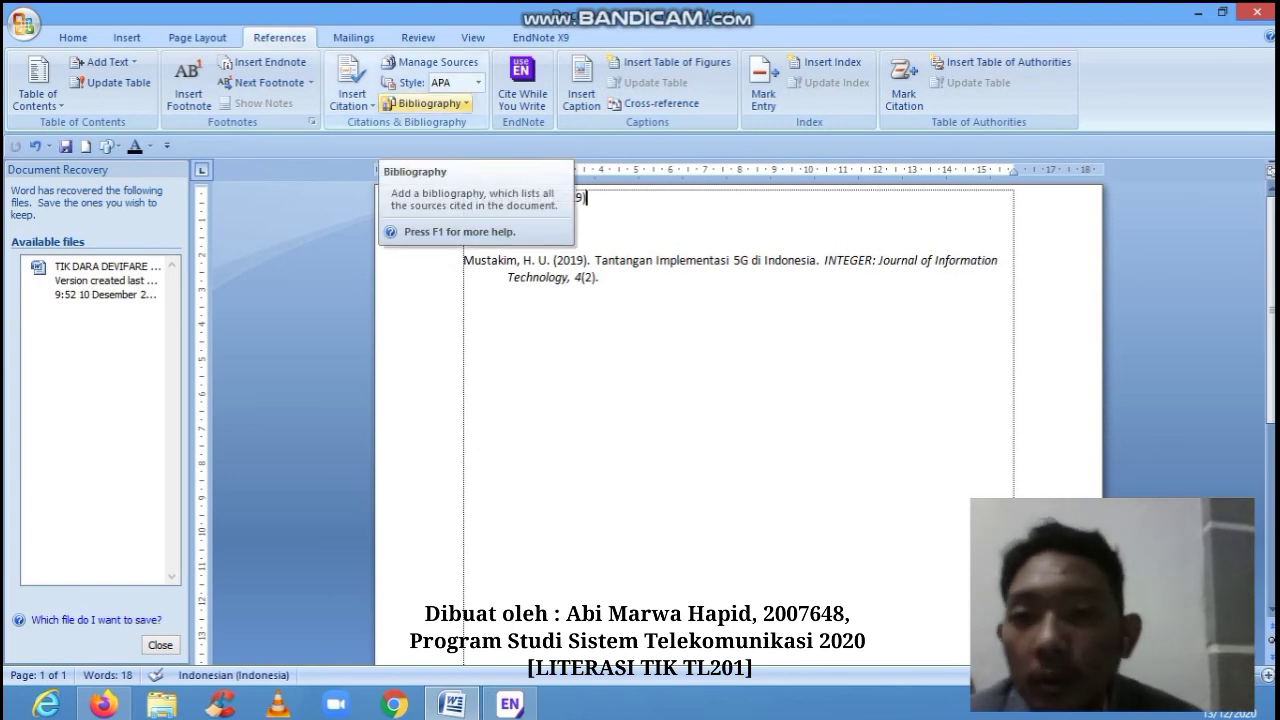
- Check the EndNote X9 tab still uses APA 6th, then bring the EndNote library forward
{"action": "left_click", "coordinate": [522, 37]}
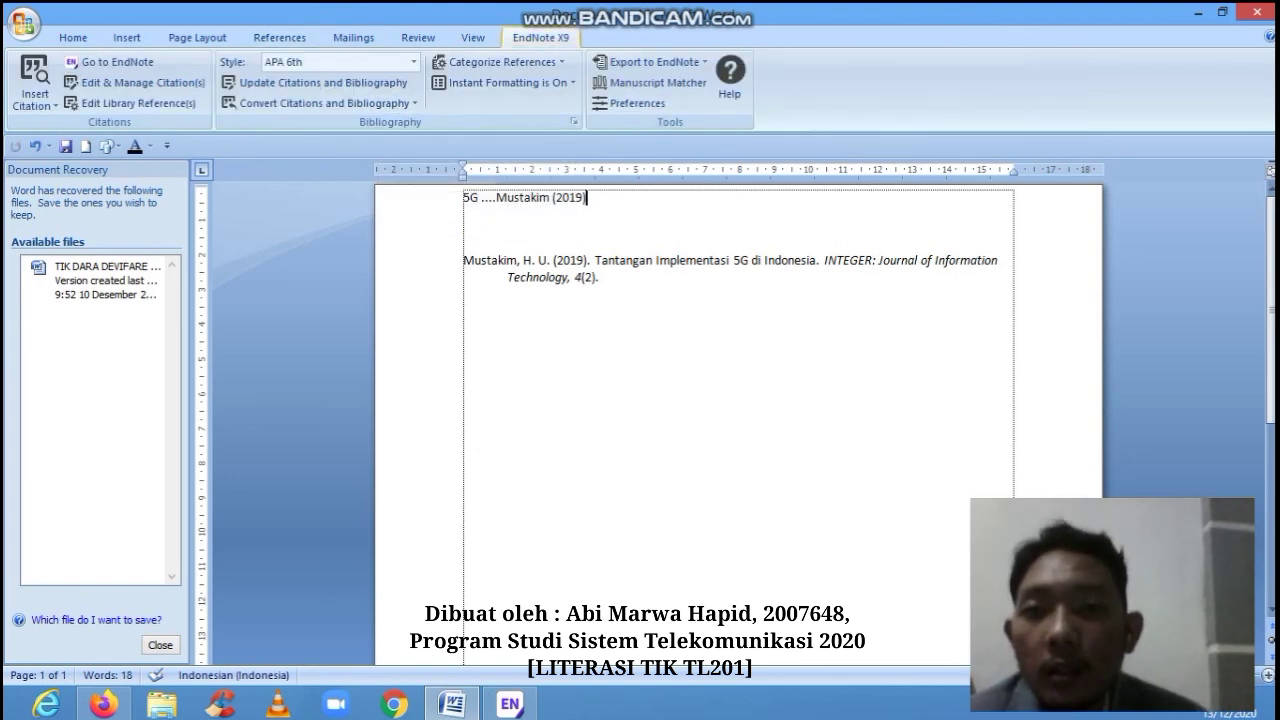
{"action": "left_click", "coordinate": [413, 62]}
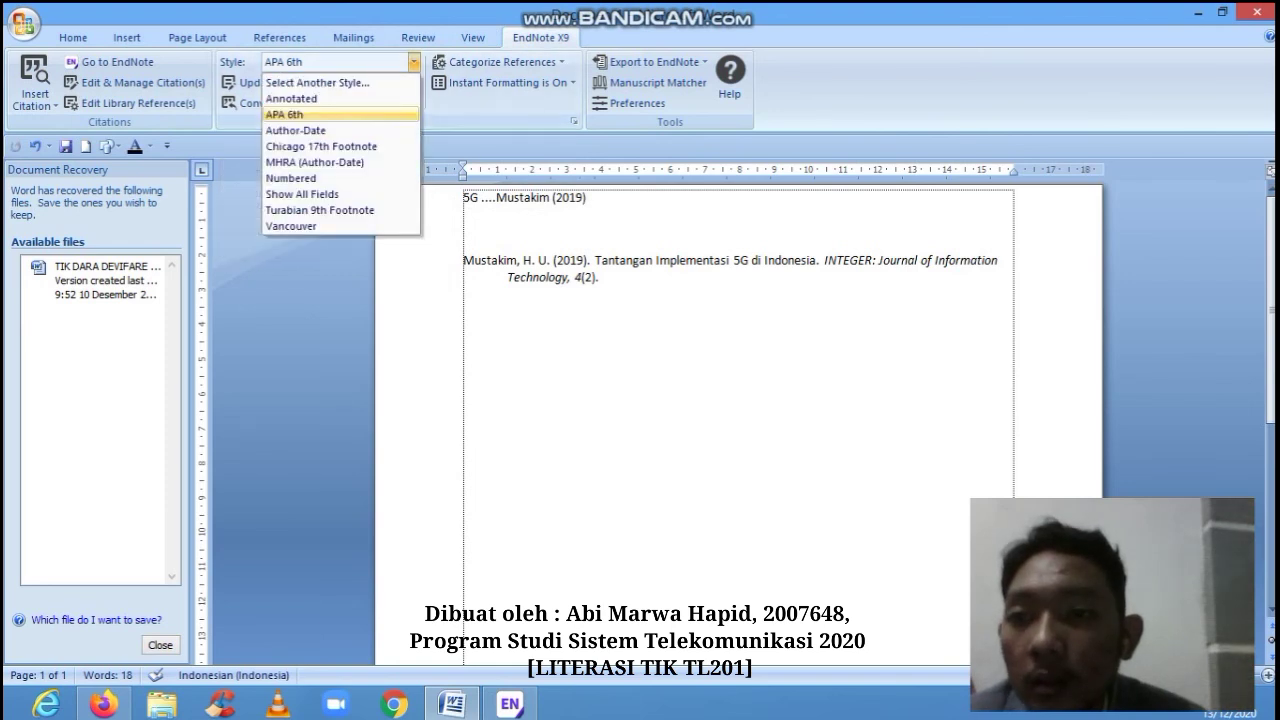
{"action": "left_click", "coordinate": [310, 275]}
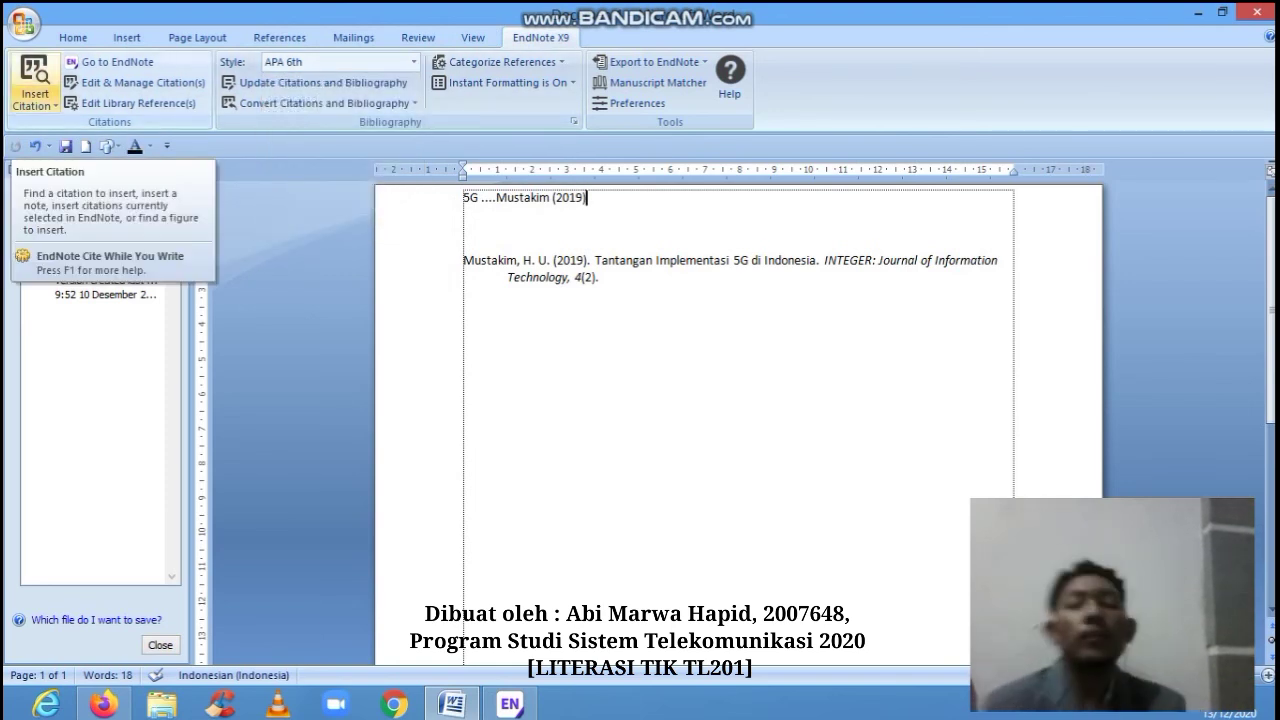
{"action": "left_click", "coordinate": [35, 104]}
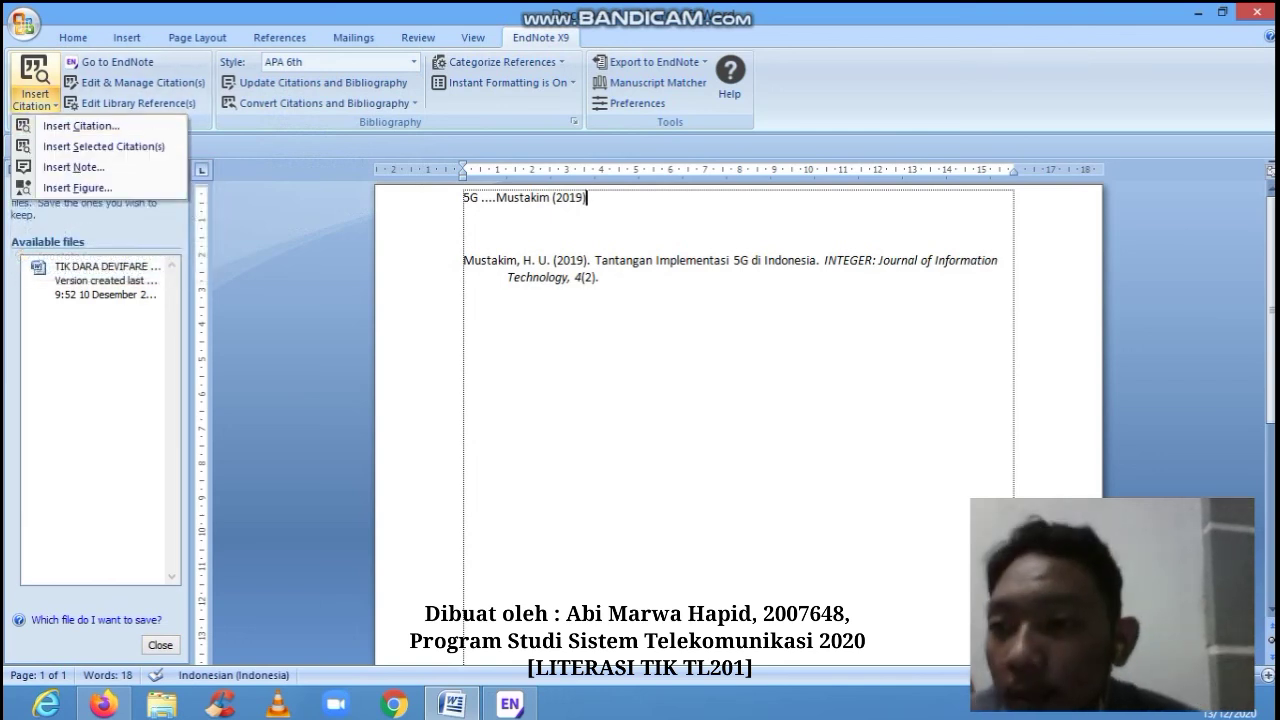
{"action": "key", "text": "Escape"}
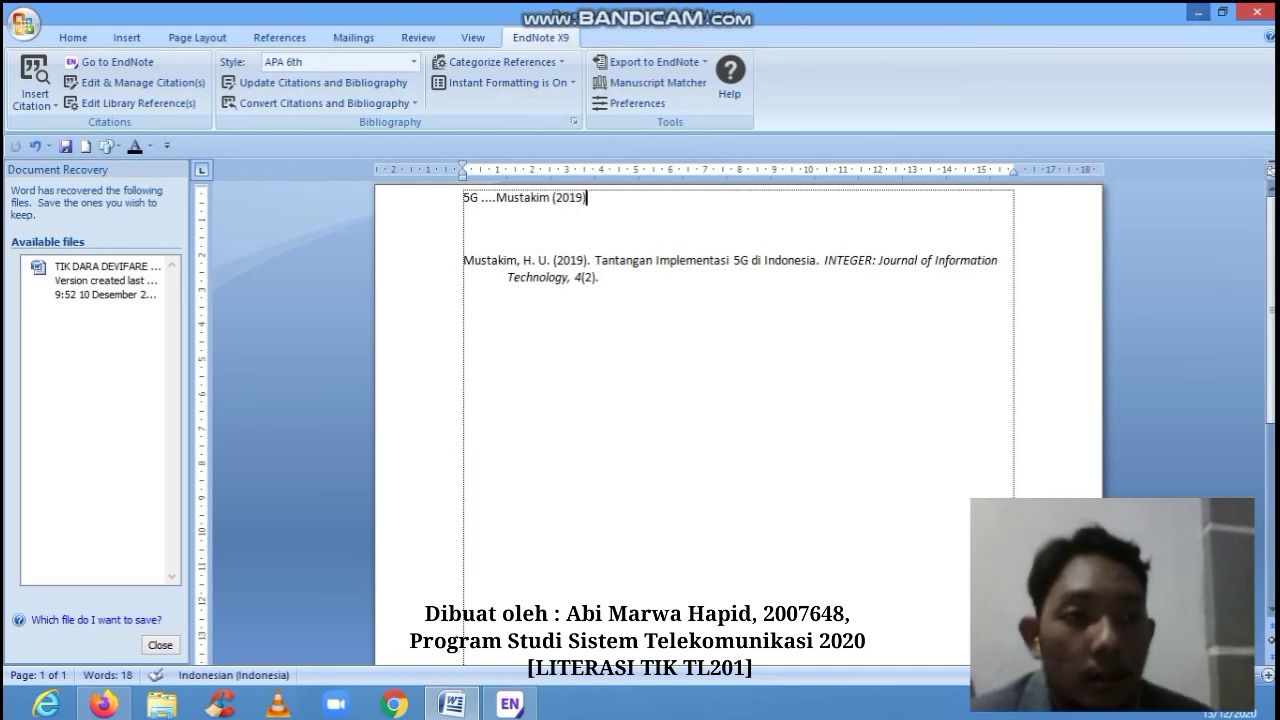
{"action": "left_click", "coordinate": [510, 704]}
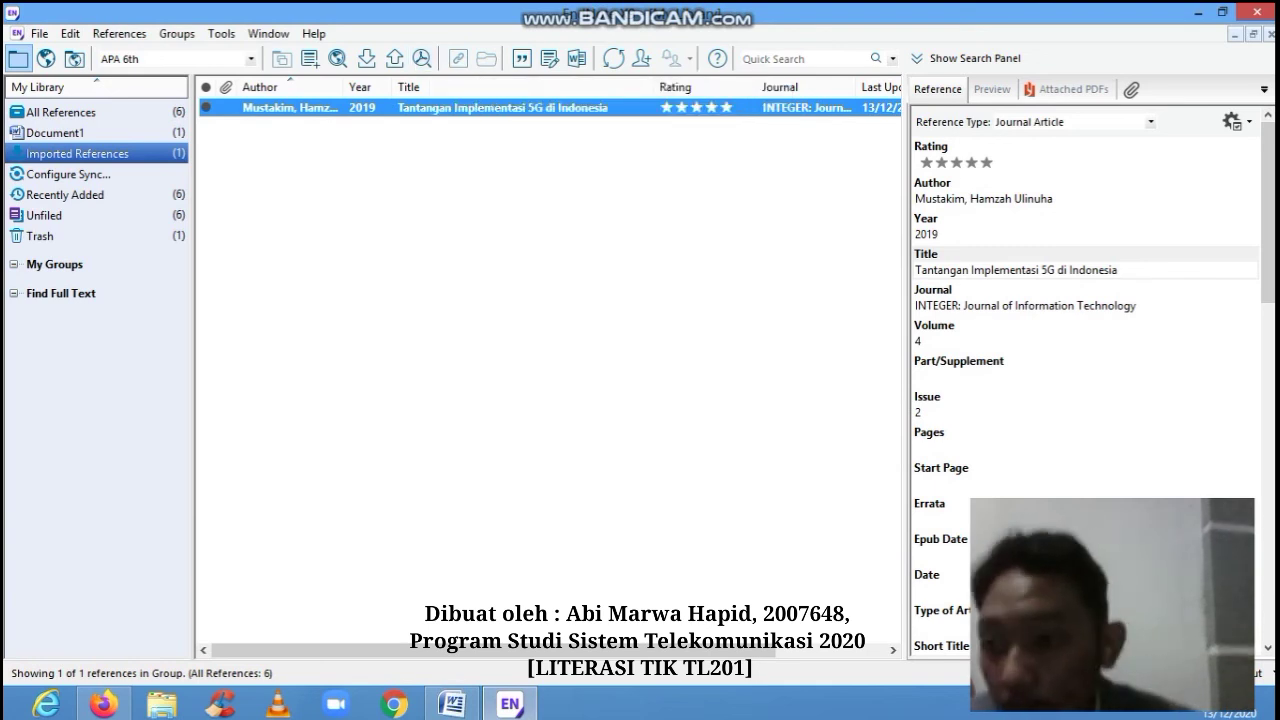
- Create an empty group named '5G' under My Groups, then return to All References
{"action": "left_click", "coordinate": [55, 265]}
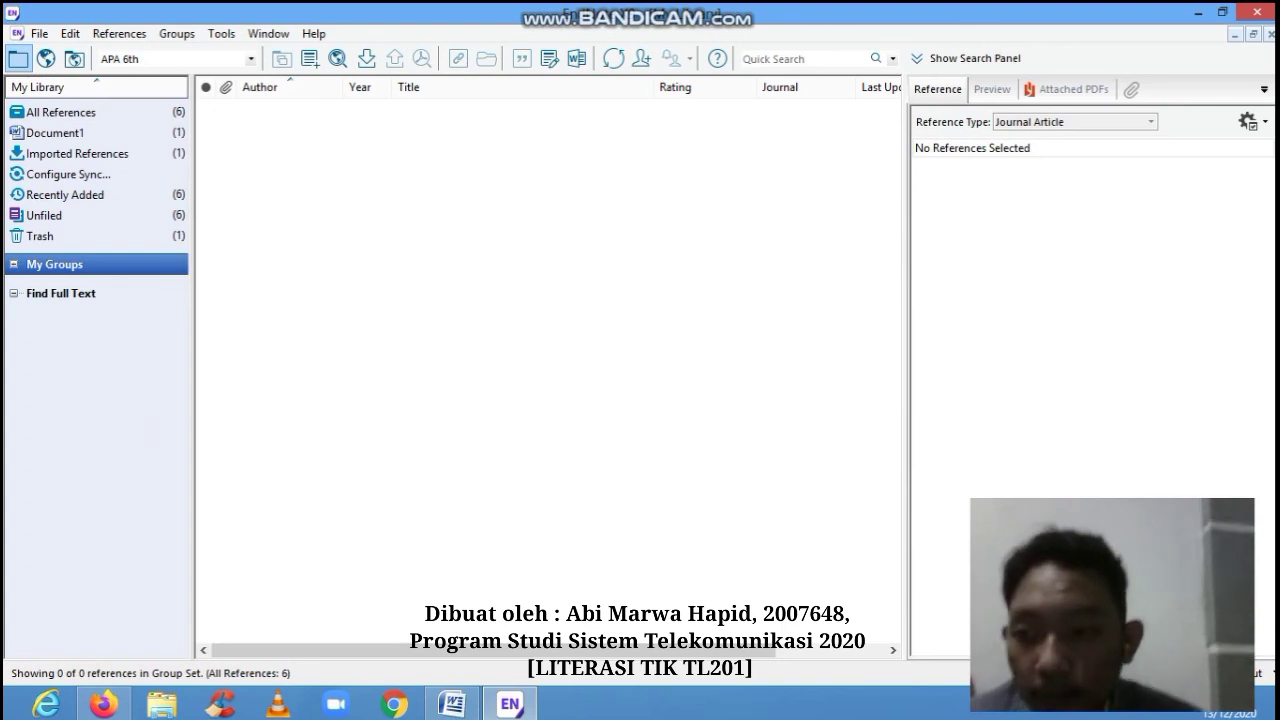
{"action": "right_click", "coordinate": [44, 266]}
{"action": "left_click", "coordinate": [108, 279]}
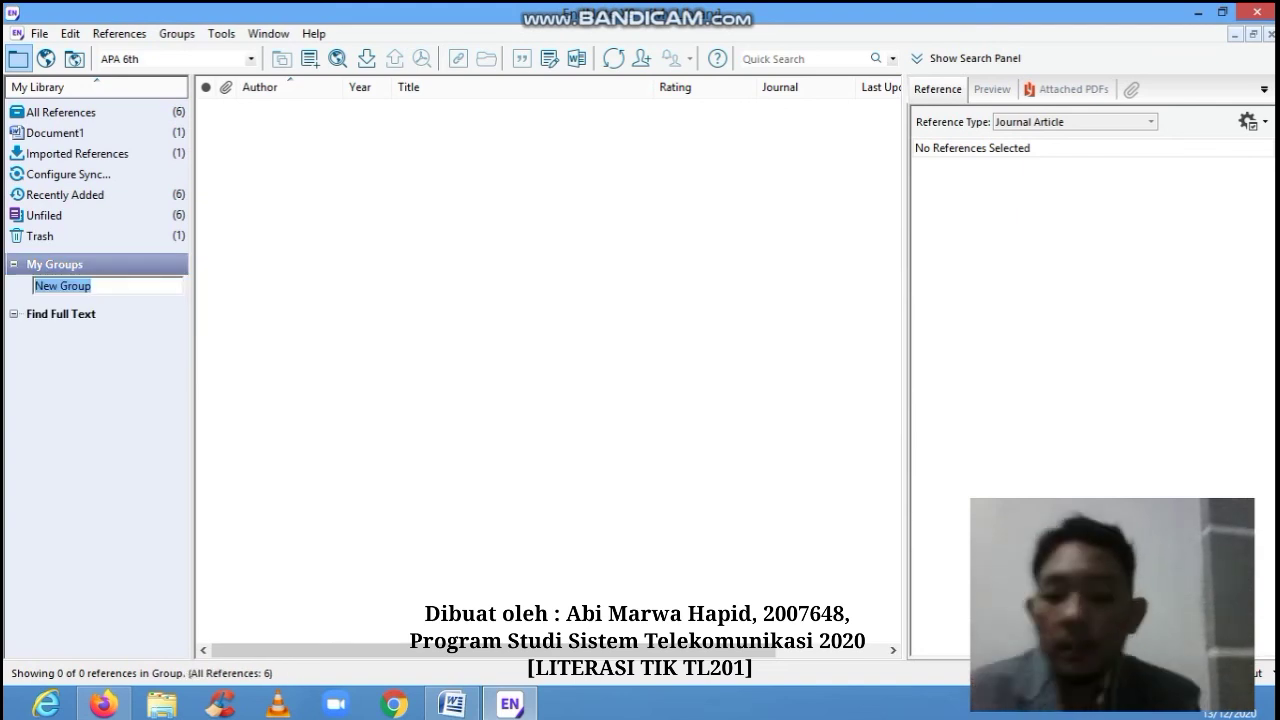
{"action": "type", "text": "5G"}
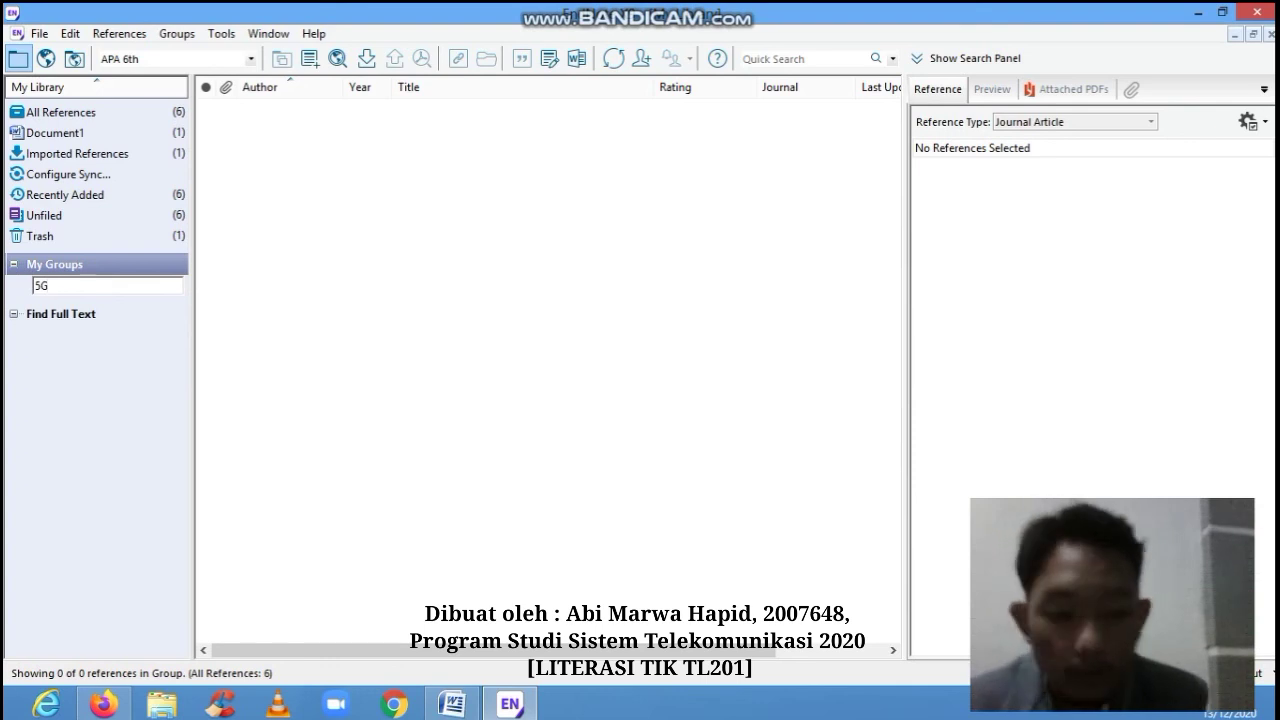
{"action": "key", "text": "Return"}
{"action": "left_click", "coordinate": [57, 286]}
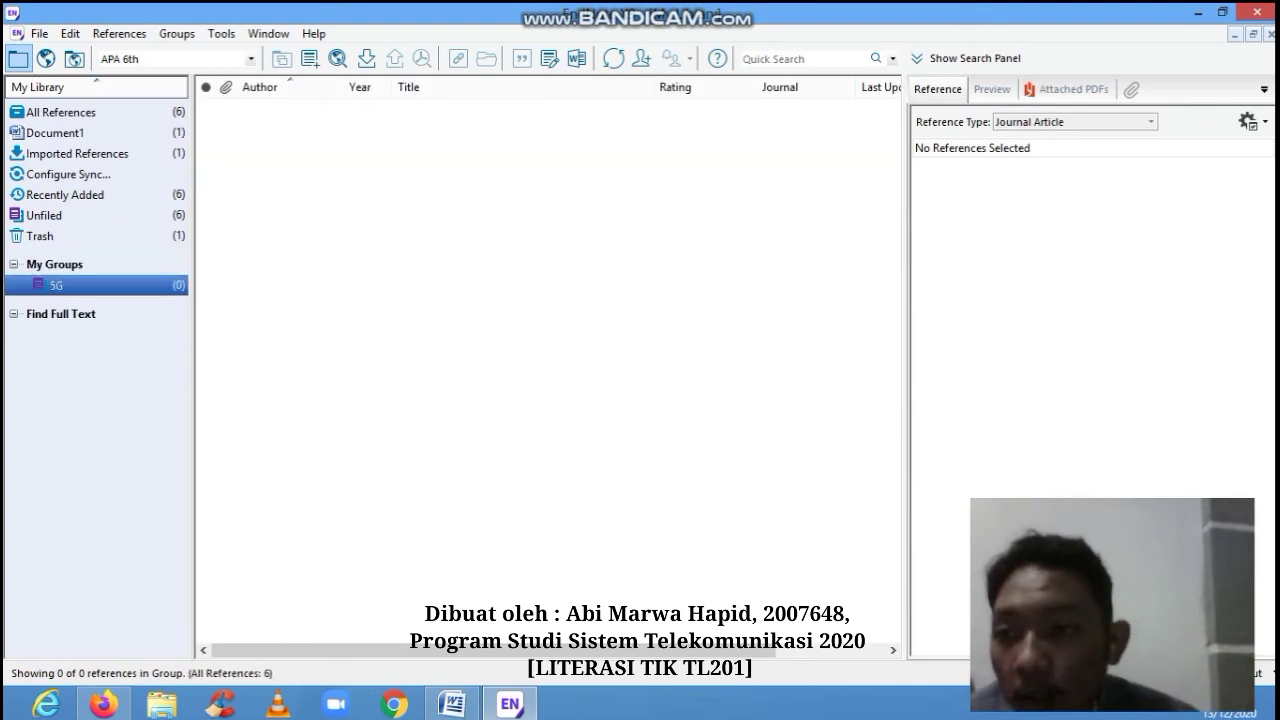
{"action": "left_click", "coordinate": [60, 112]}
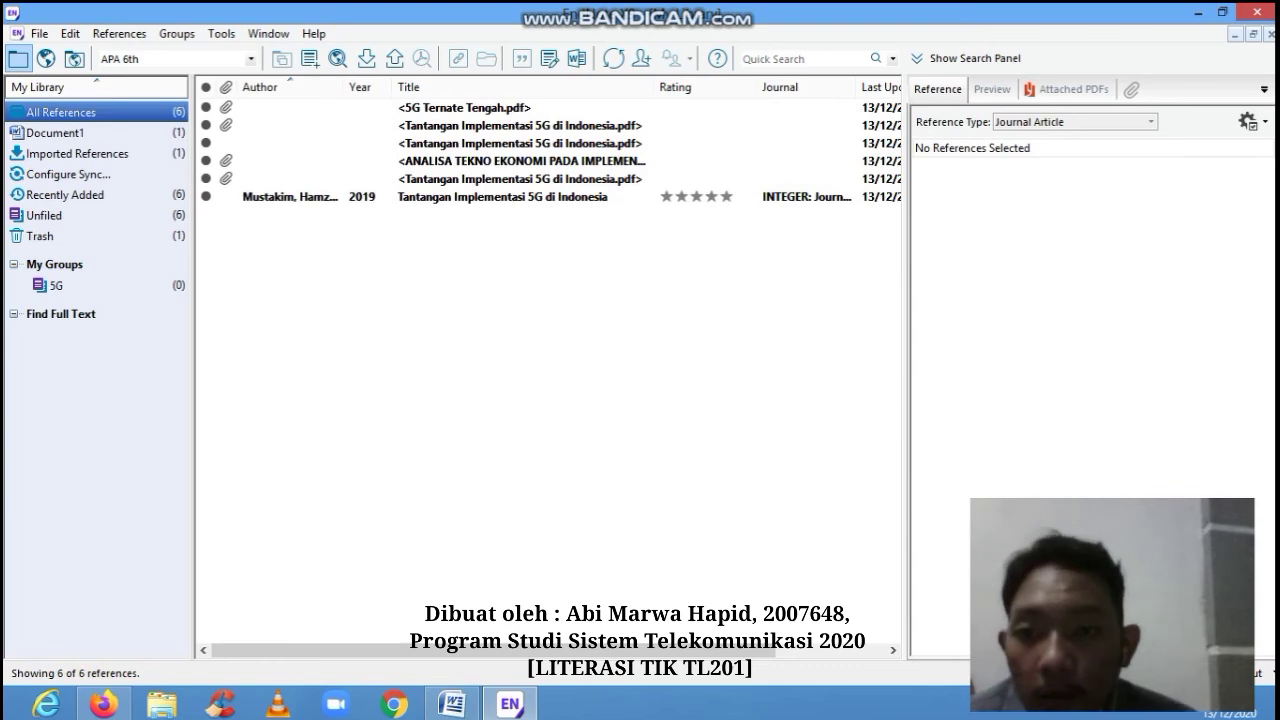
- Copy the Mustakim 2019 reference and paste it into the 5G group
{"action": "right_click", "coordinate": [369, 111]}
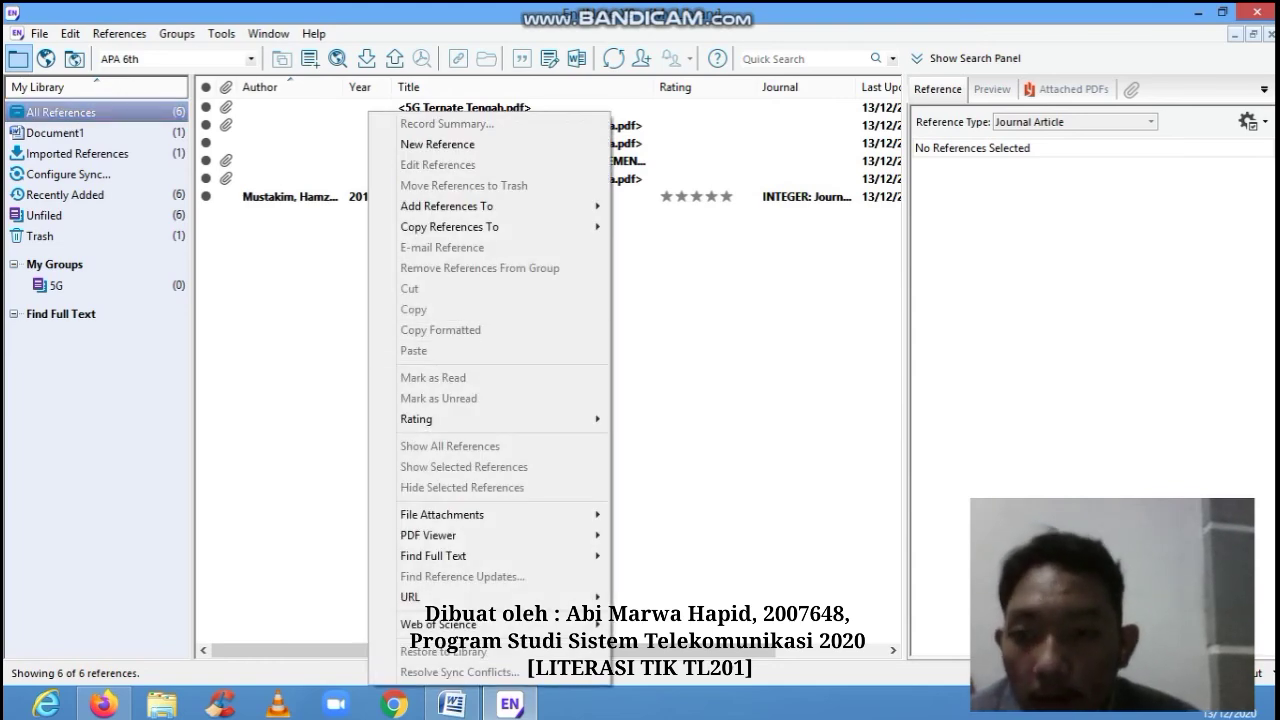
{"action": "left_click", "coordinate": [272, 196]}
{"action": "left_click", "coordinate": [272, 196]}
{"action": "right_click", "coordinate": [272, 196]}
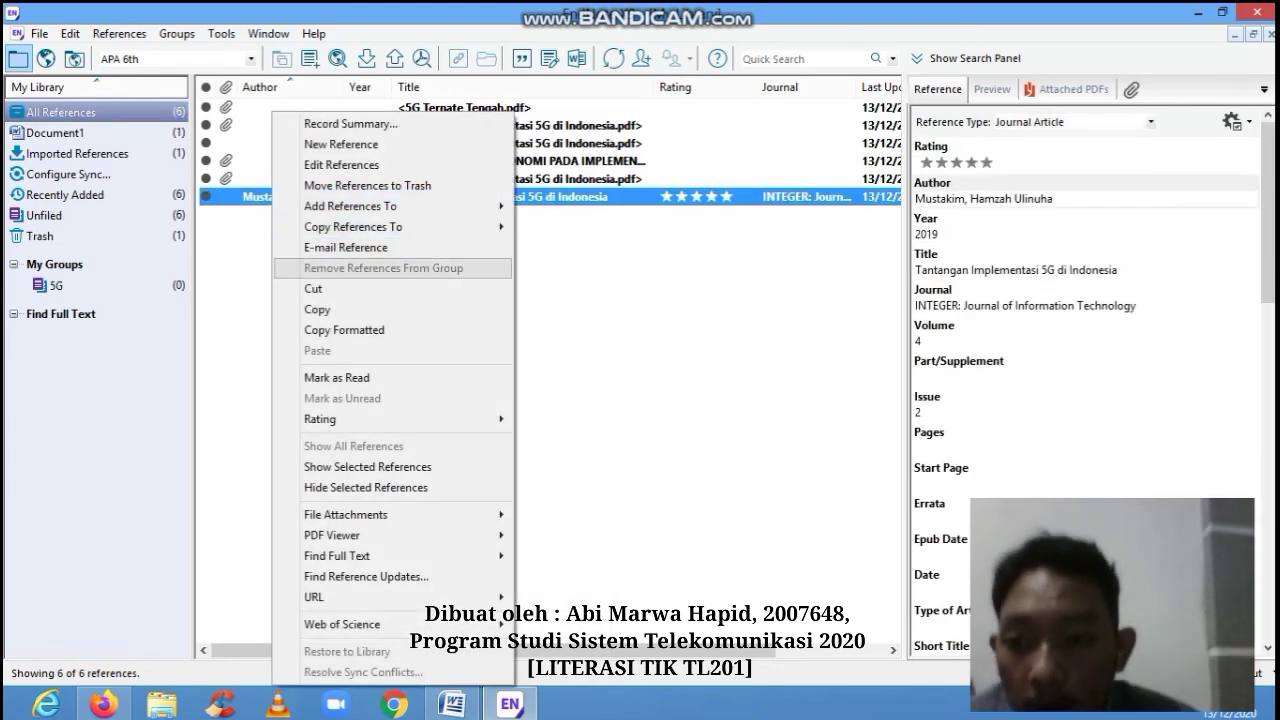
{"action": "left_click", "coordinate": [318, 310]}
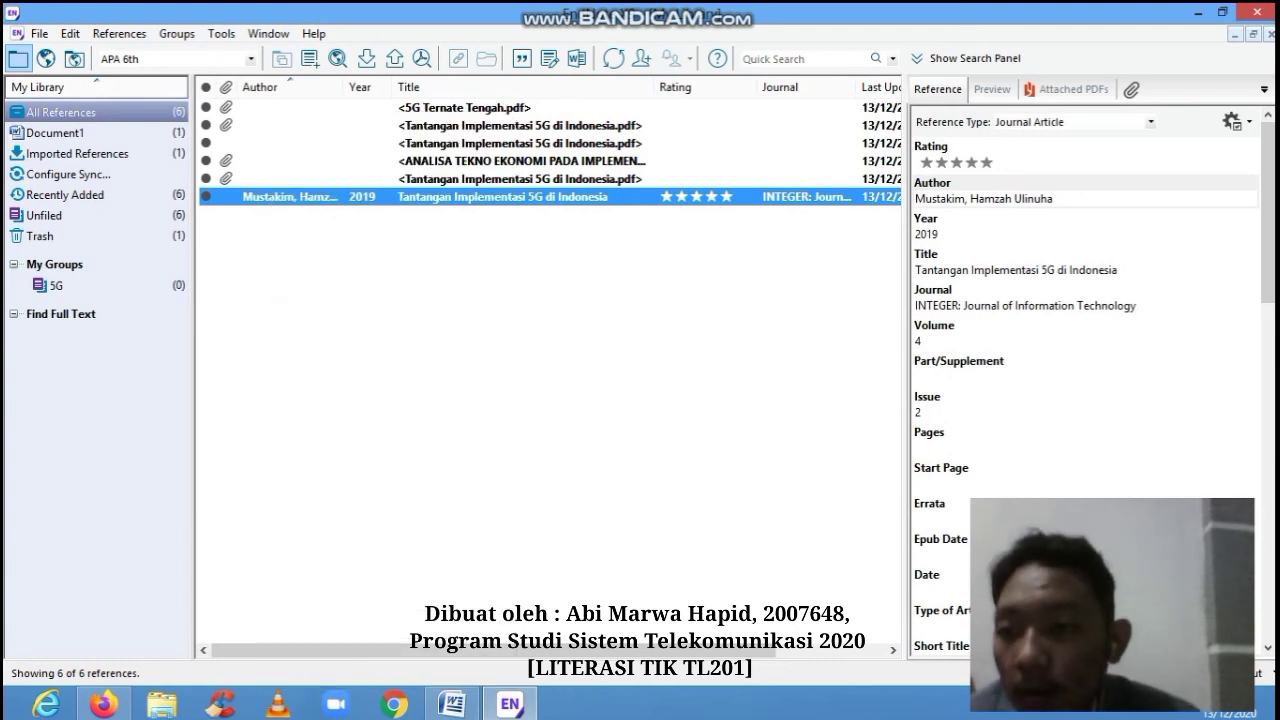
{"action": "left_click", "coordinate": [57, 286]}
{"action": "right_click", "coordinate": [443, 111]}
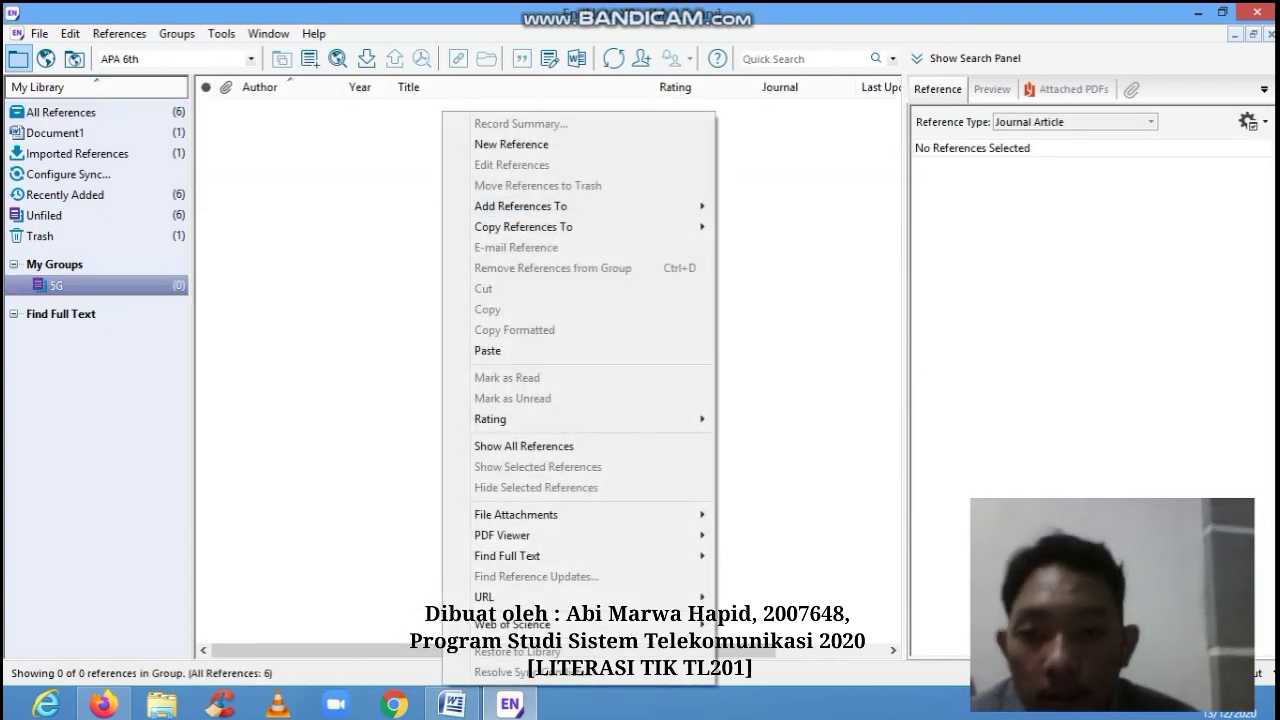
{"action": "left_click", "coordinate": [487, 350]}
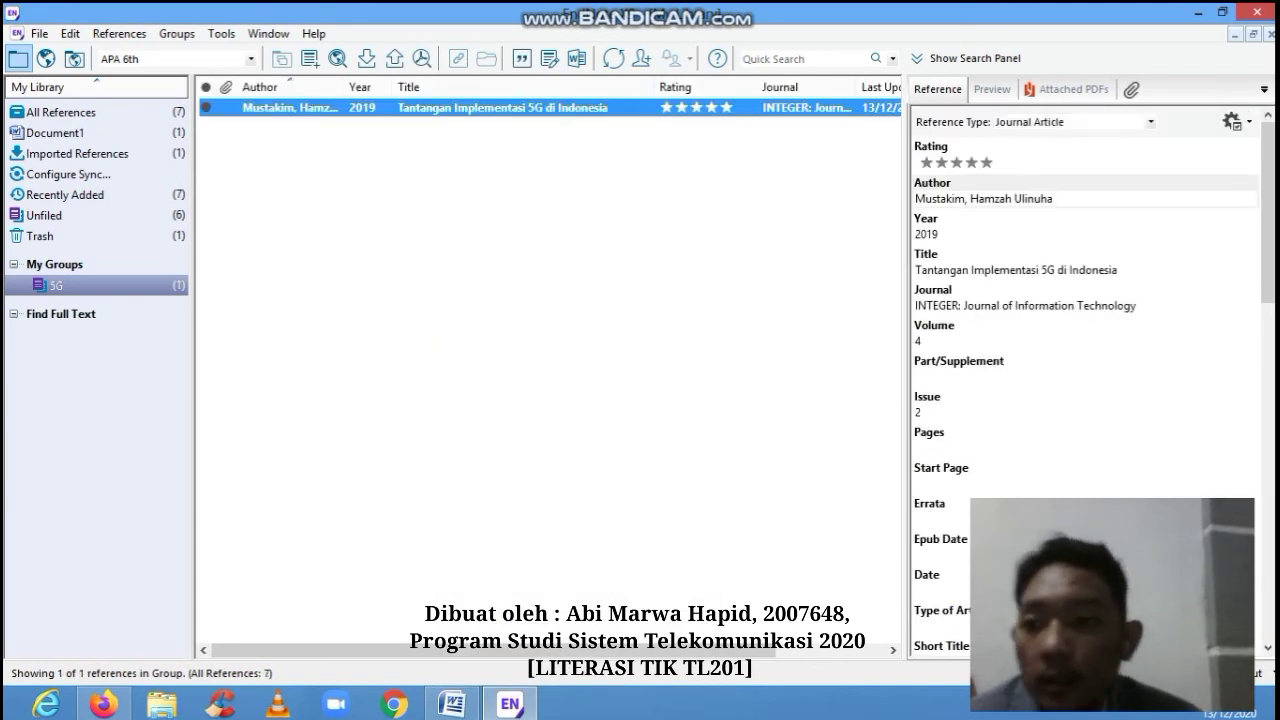
{"action": "left_click", "coordinate": [487, 350]}
- Check the 5G group's contents and browse EndNote's menu commands without running any
{"action": "left_click", "coordinate": [55, 265]}
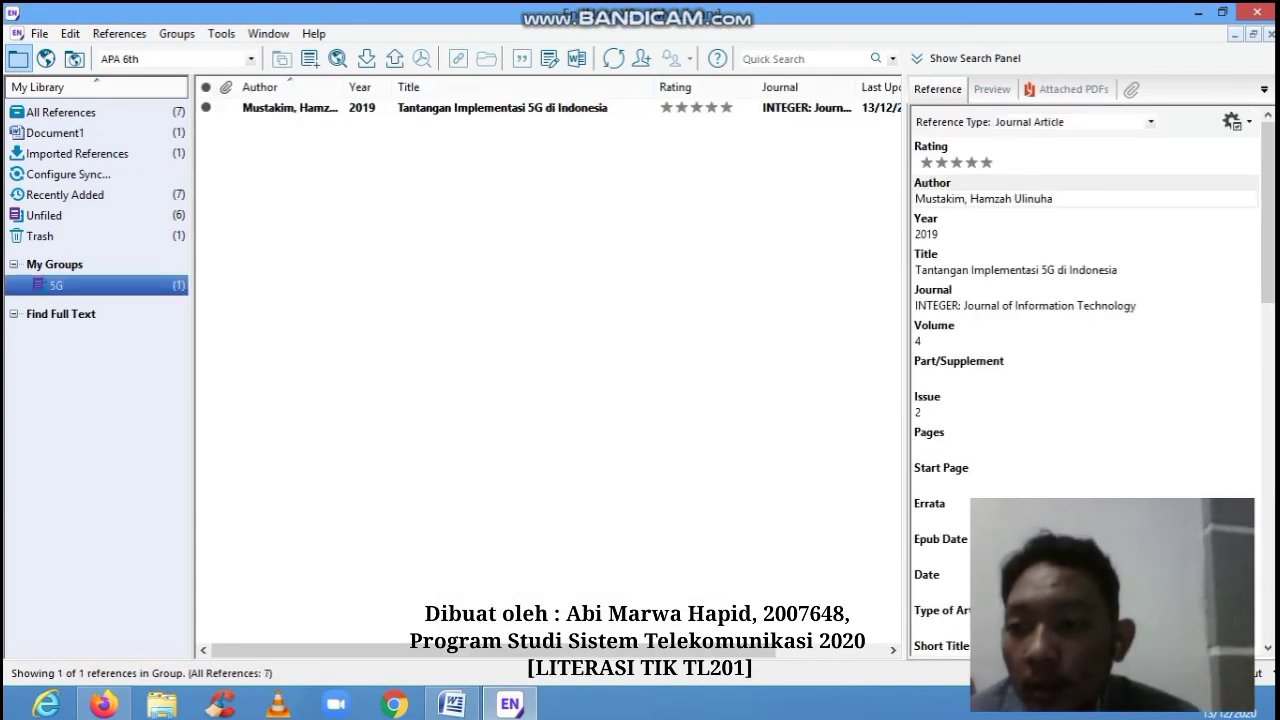
{"action": "left_click", "coordinate": [57, 286]}
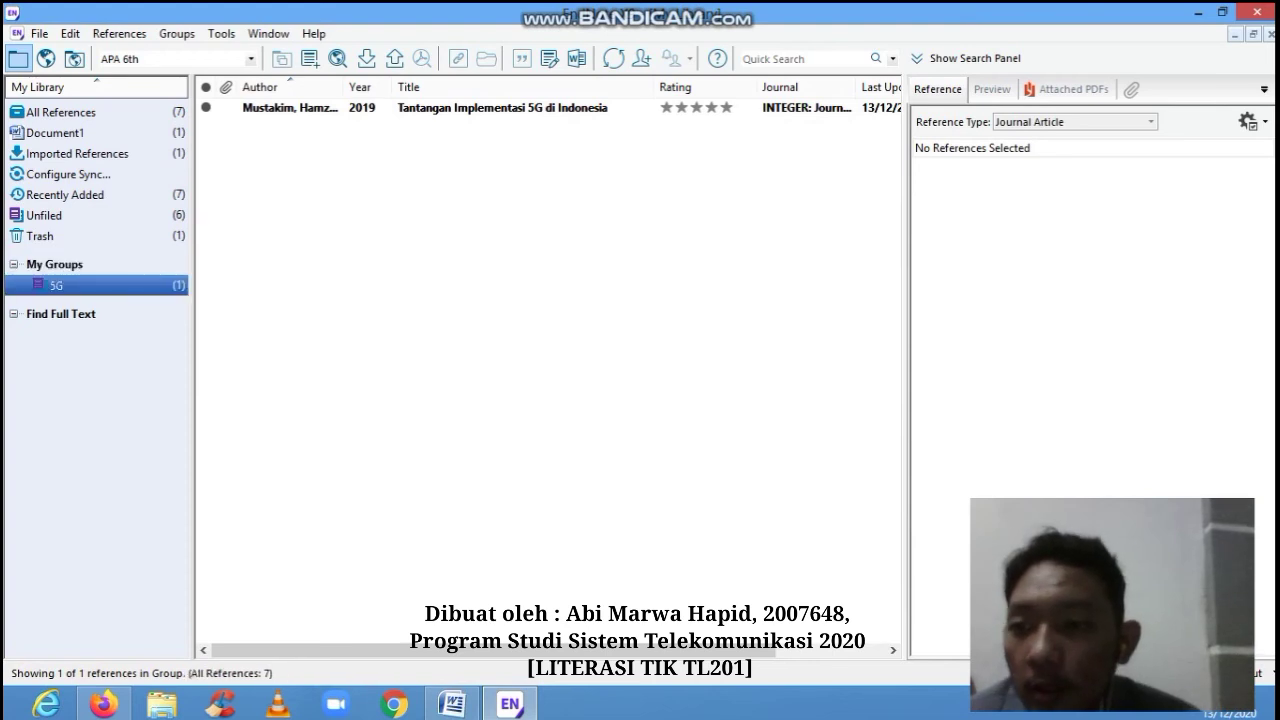
{"action": "left_click", "coordinate": [55, 265]}
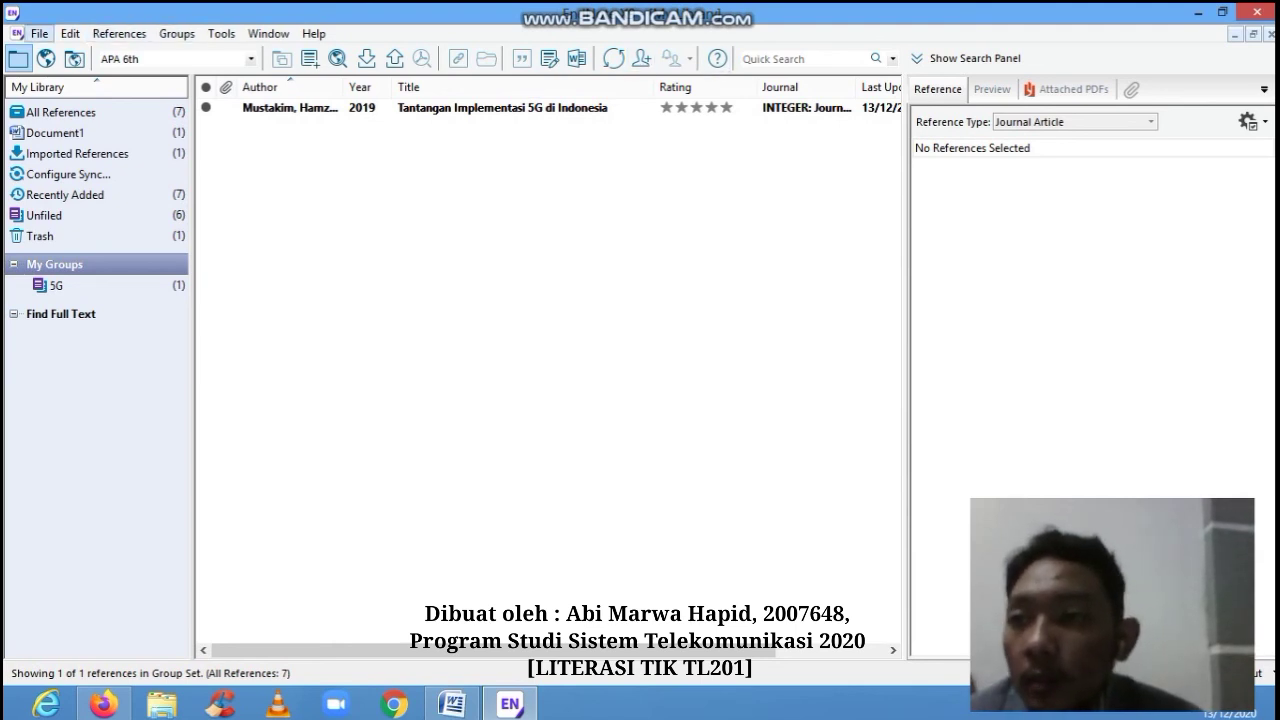
{"action": "left_click", "coordinate": [39, 34]}
{"action": "left_click", "coordinate": [70, 34]}
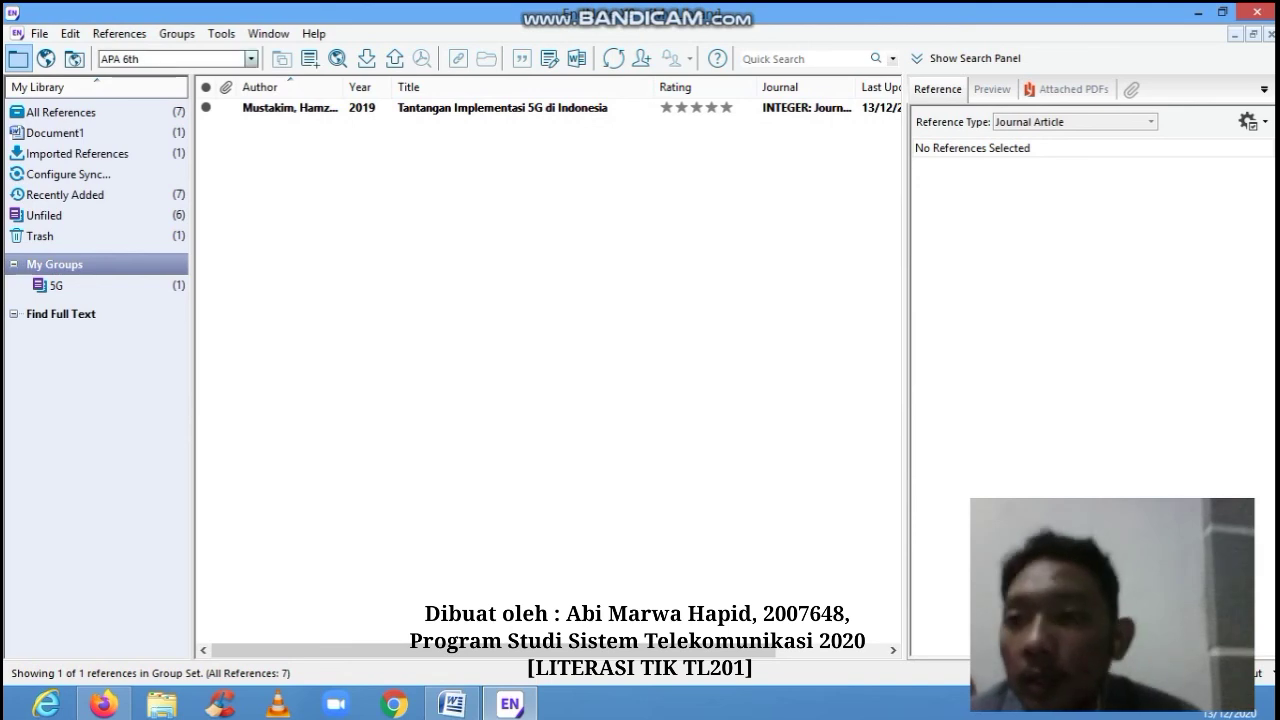
{"action": "left_click", "coordinate": [119, 34]}
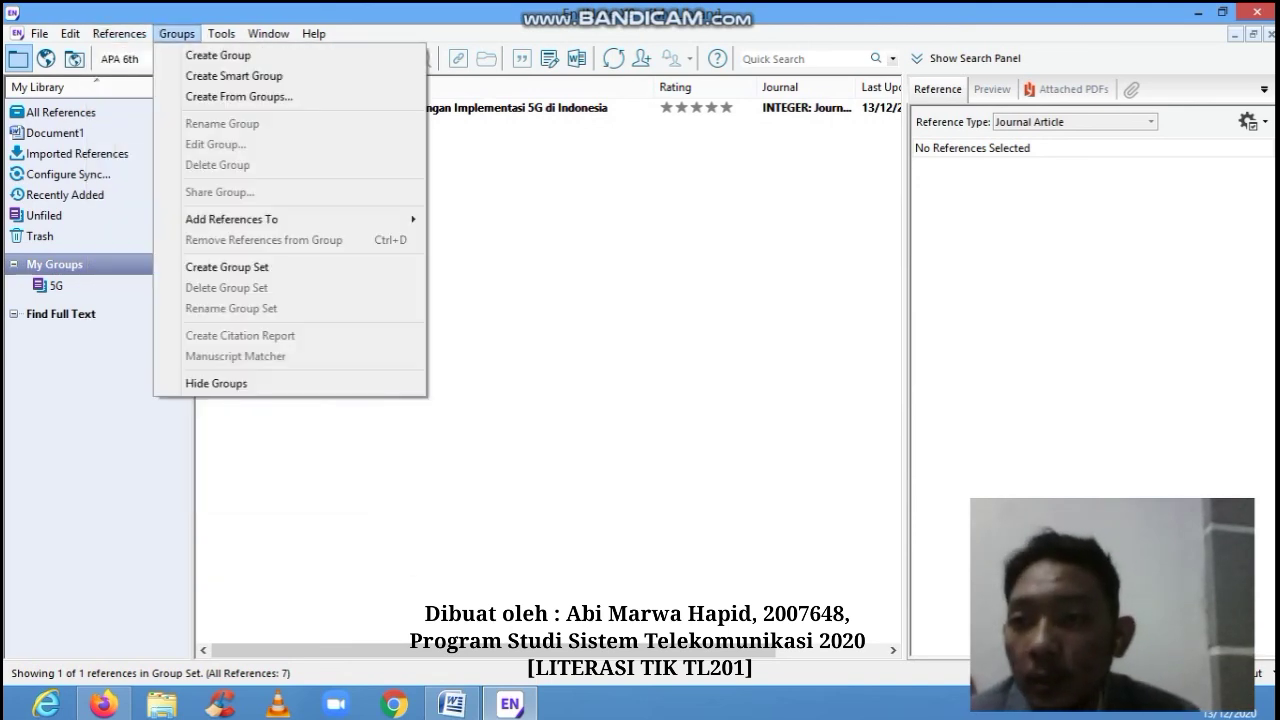
{"action": "mouse_move", "coordinate": [221, 34]}
{"action": "key", "text": "Escape"}
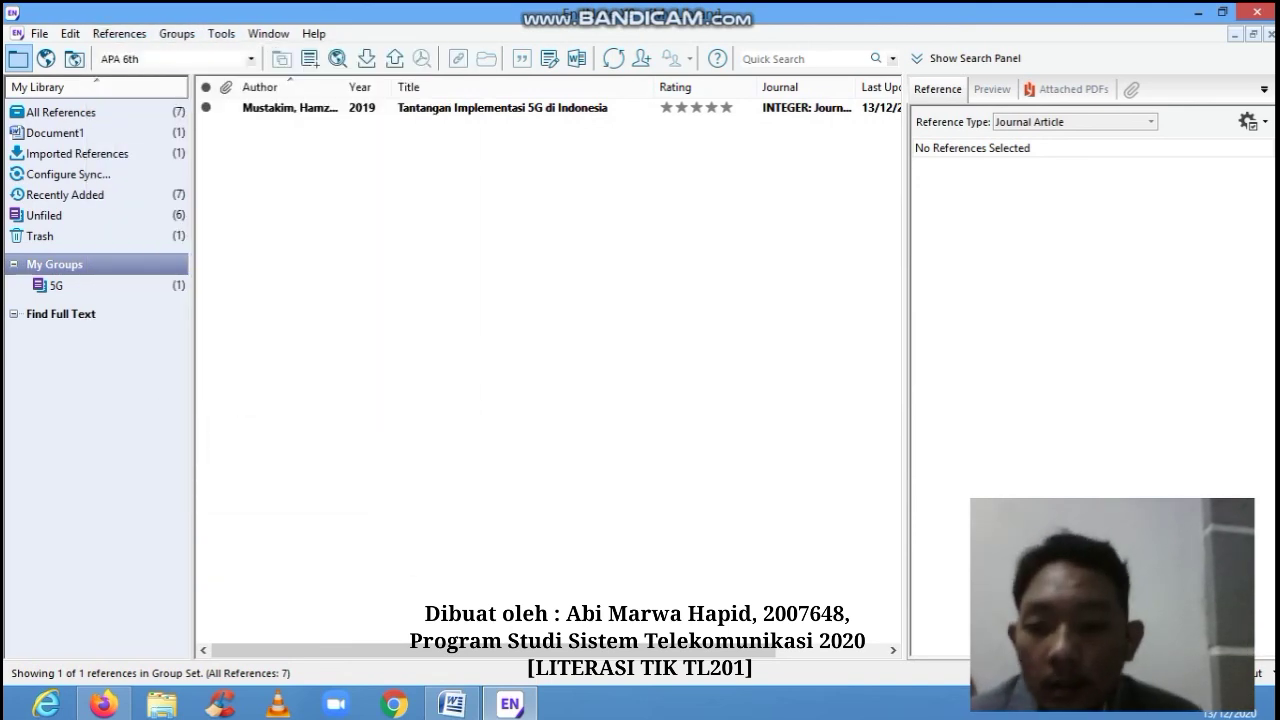
- Minimize EndNote and Word to reveal Firefox's Google Scholar citation popup
{"action": "left_click", "coordinate": [510, 705]}
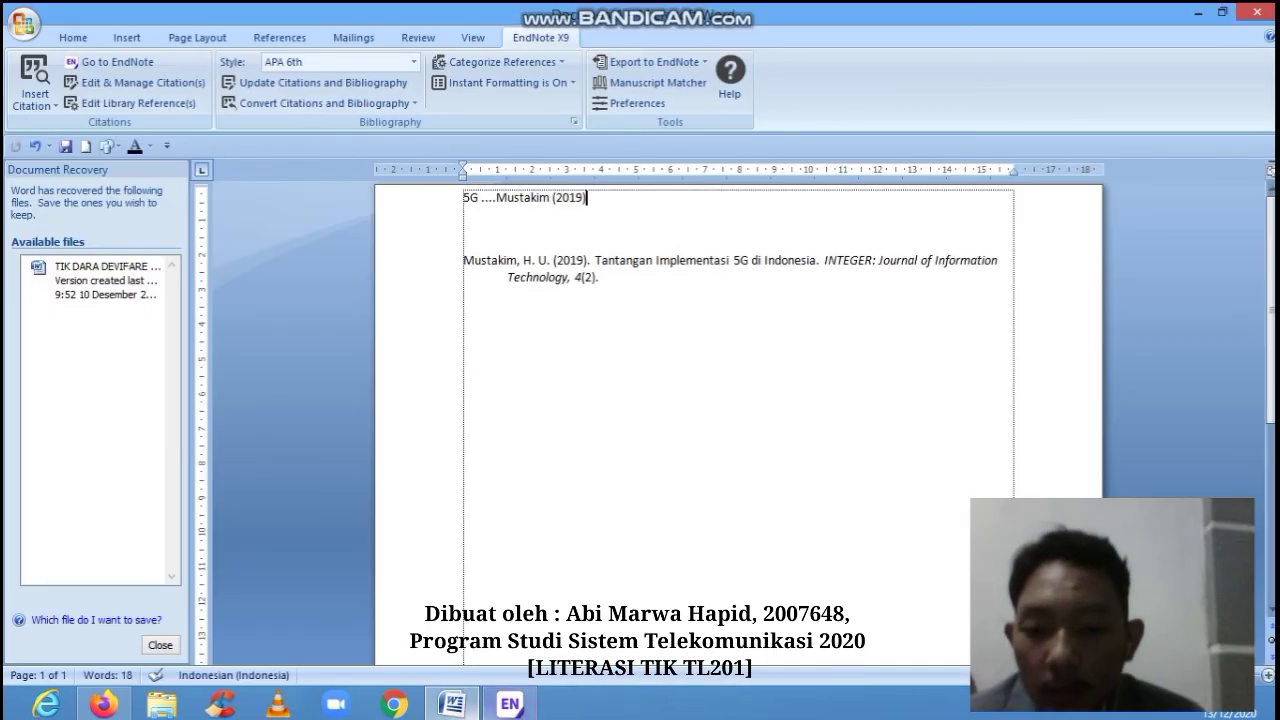
{"action": "left_click", "coordinate": [453, 705]}
{"action": "left_click", "coordinate": [453, 705]}
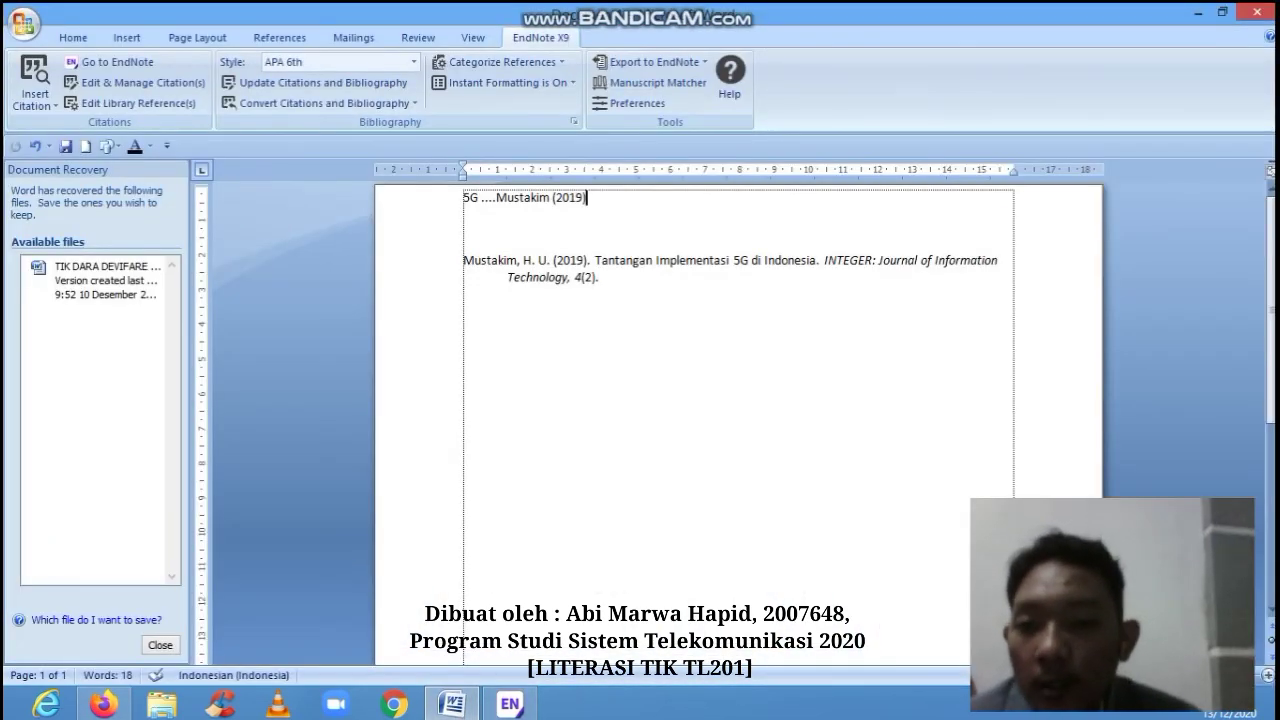
{"action": "left_click", "coordinate": [455, 705]}
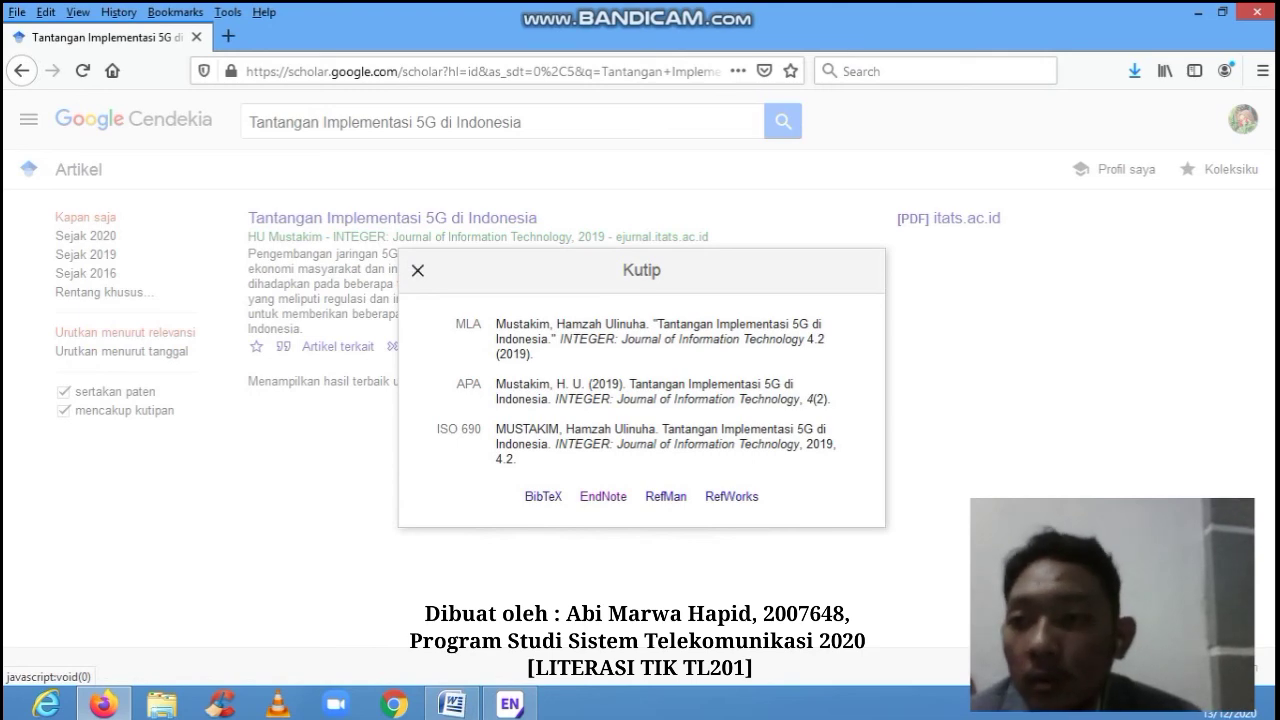
- Close Scholar's Kutip popup, reopen the 5G article's citation formats, and close them again
{"action": "left_click", "coordinate": [418, 270]}
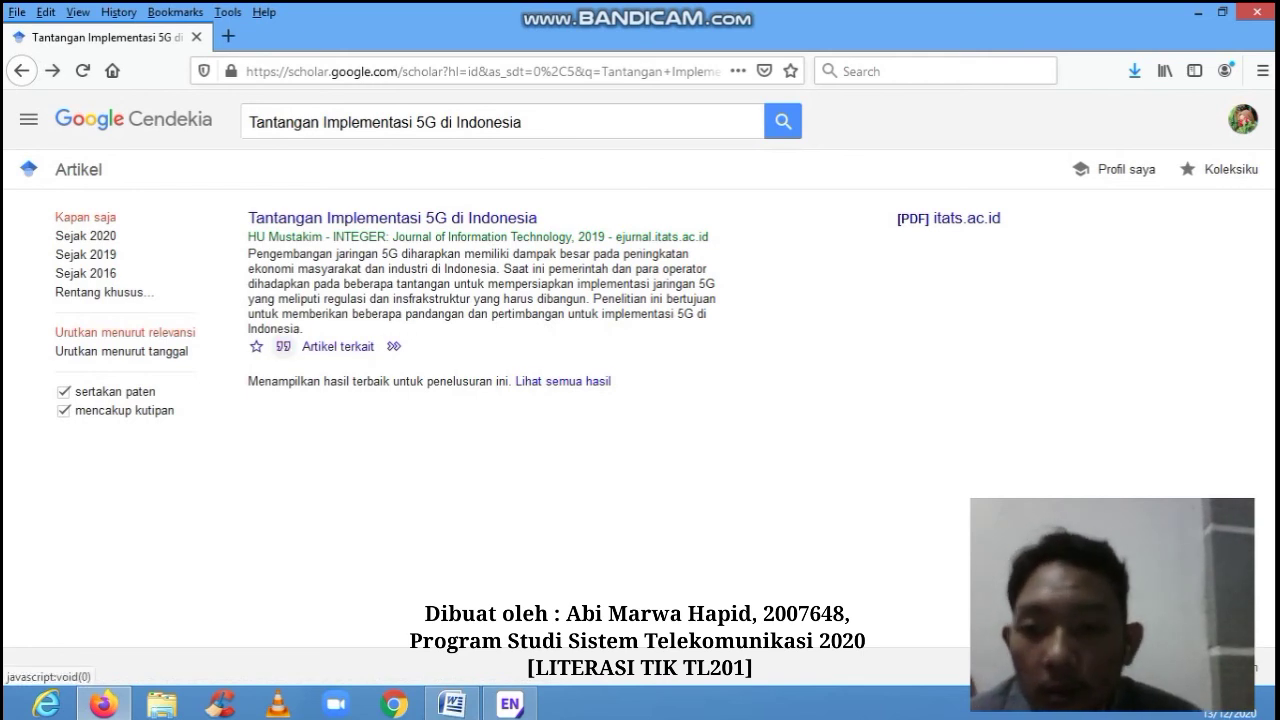
{"action": "left_click", "coordinate": [283, 346]}
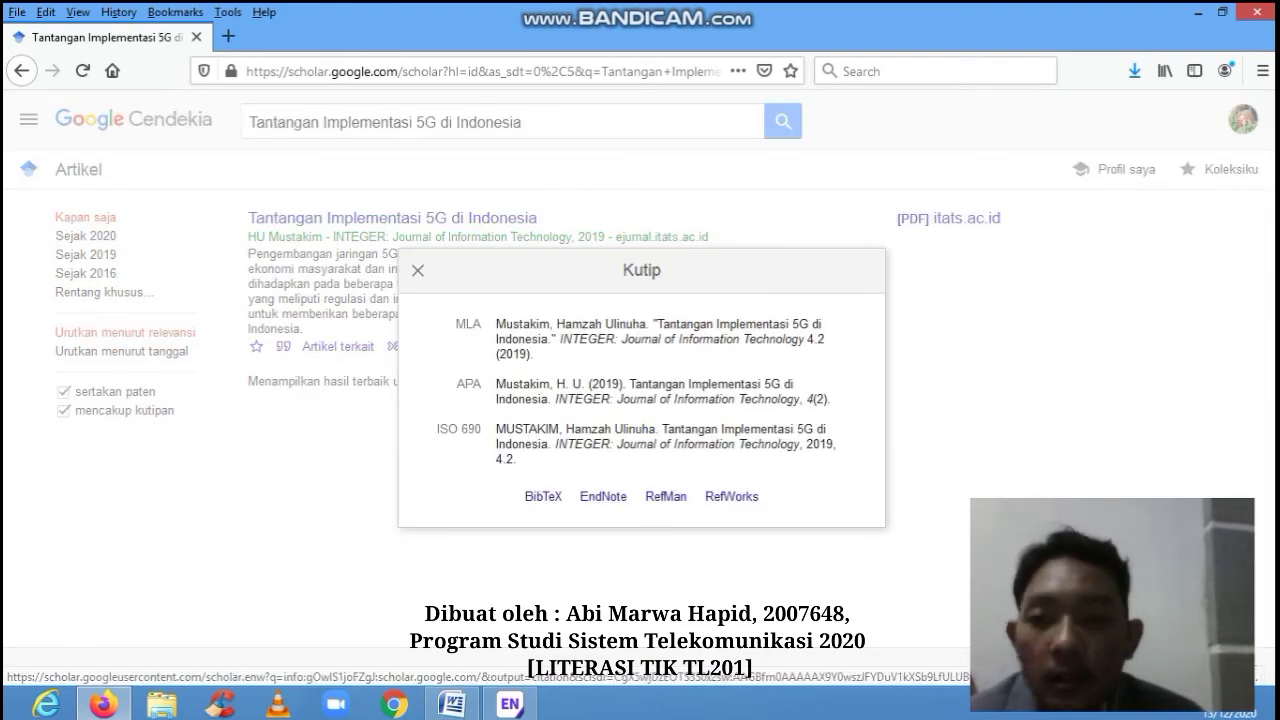
{"action": "left_click", "coordinate": [418, 270]}
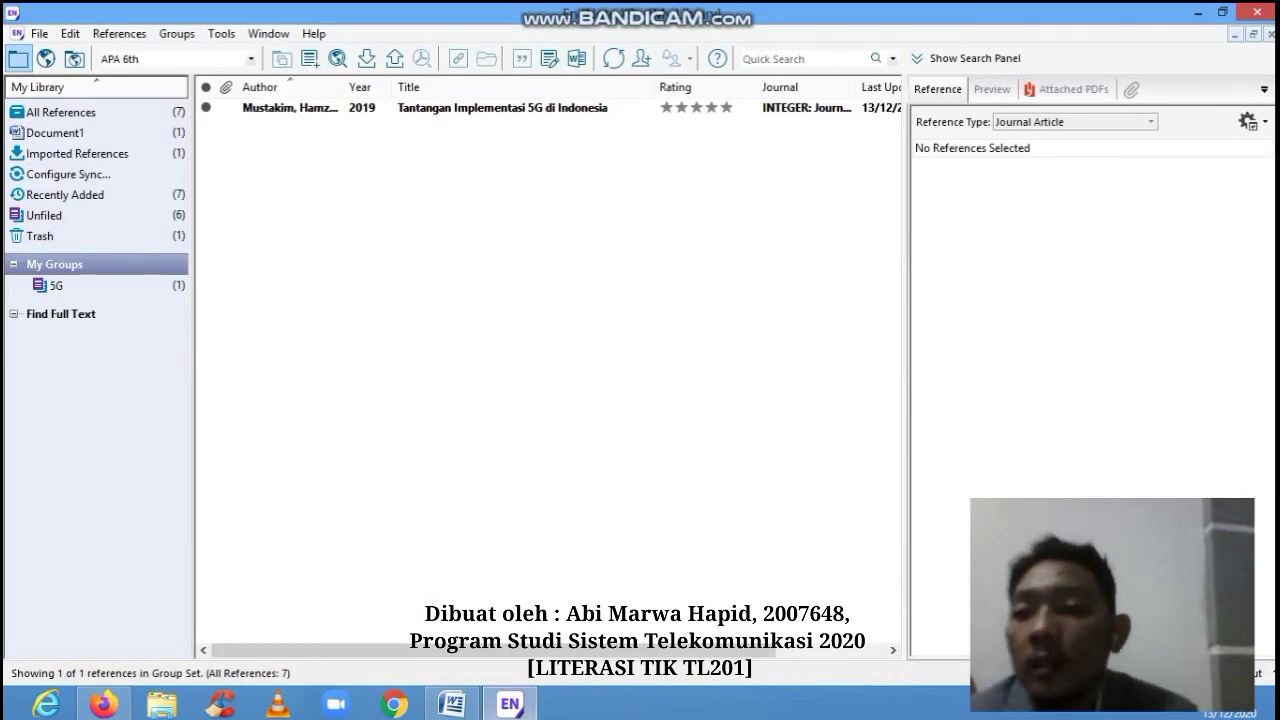
- View the 5G group, then return to Word and check the Mustakim (2019) bibliography entry
{"action": "left_click", "coordinate": [56, 286]}
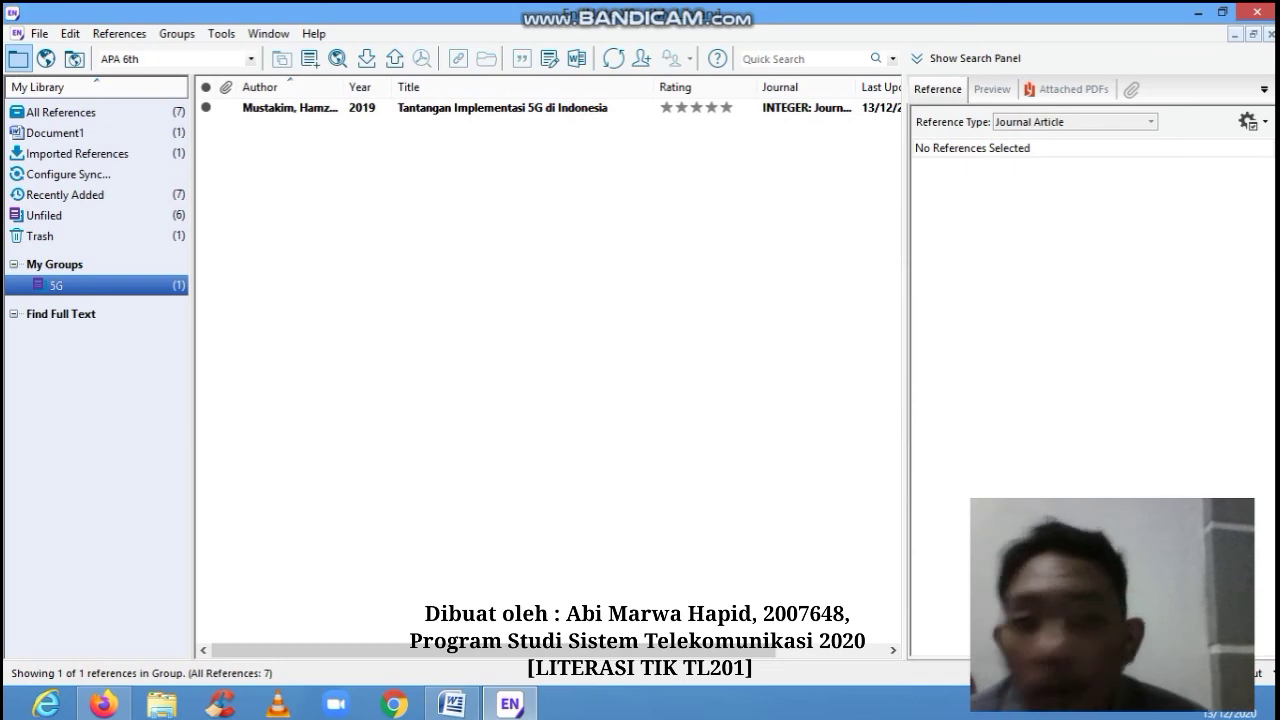
{"action": "left_click", "coordinate": [451, 704]}
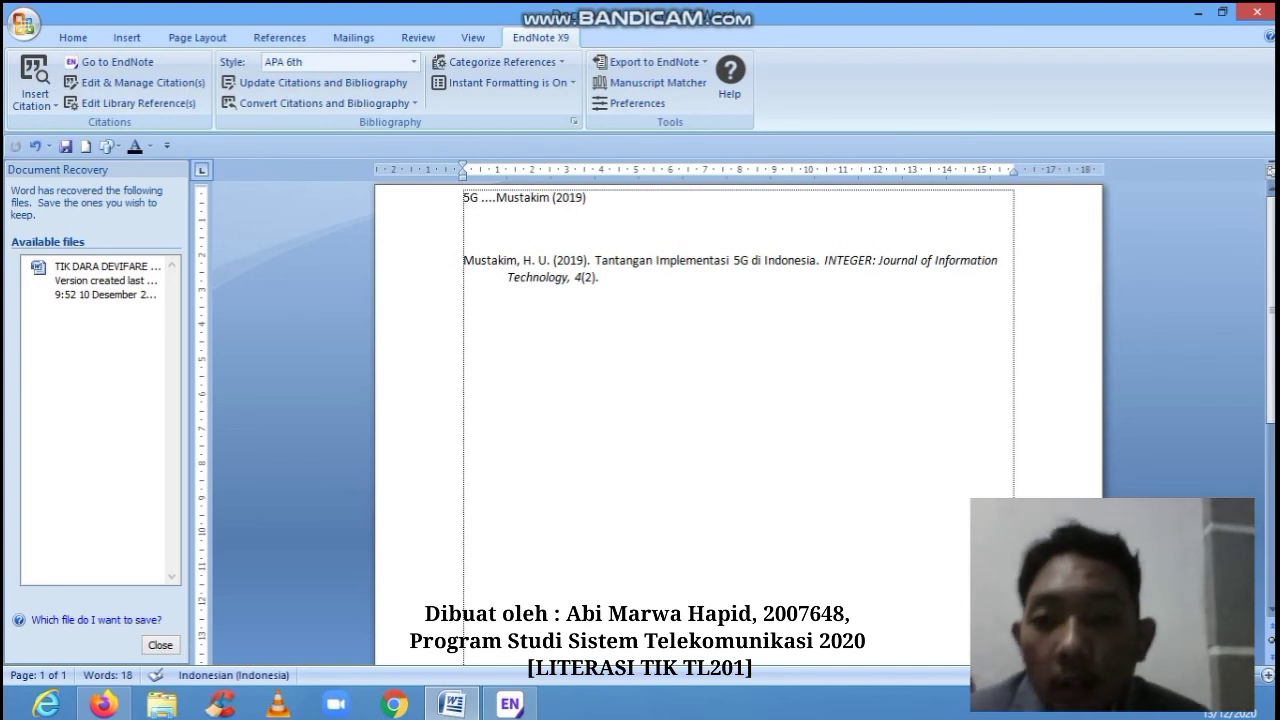
{"action": "left_click", "coordinate": [600, 268]}
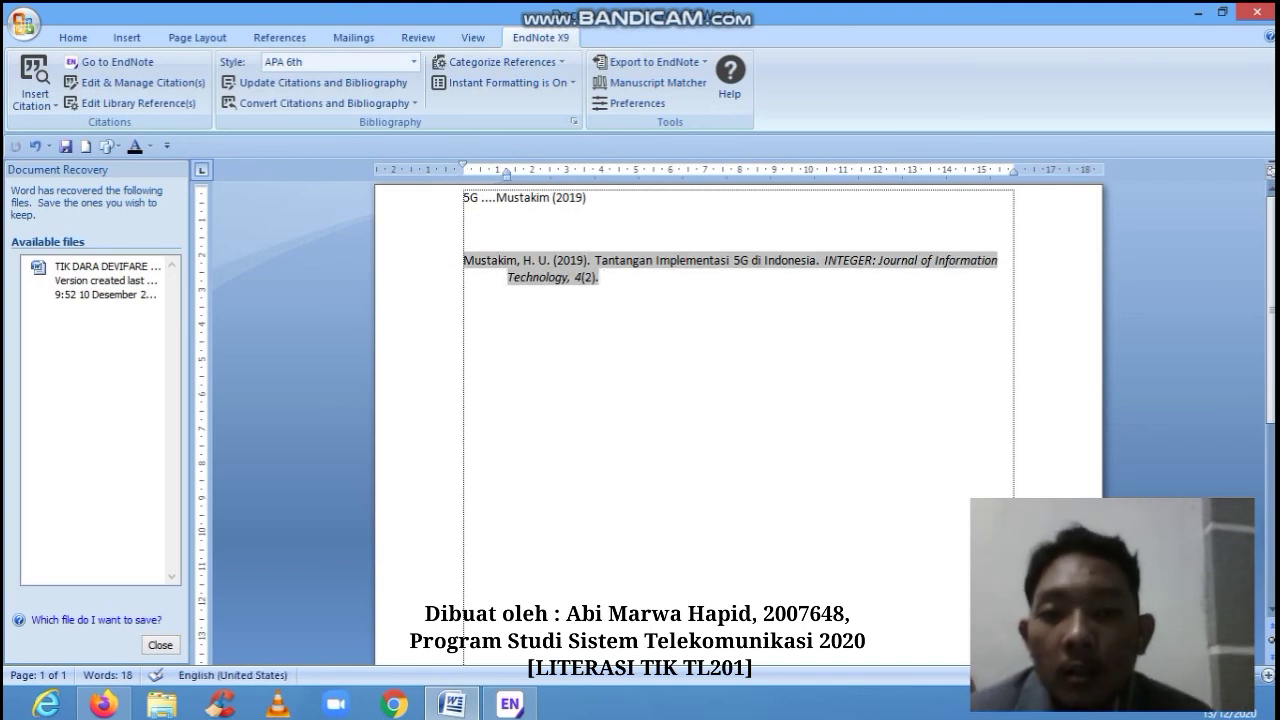
{"action": "left_click", "coordinate": [464, 228]}
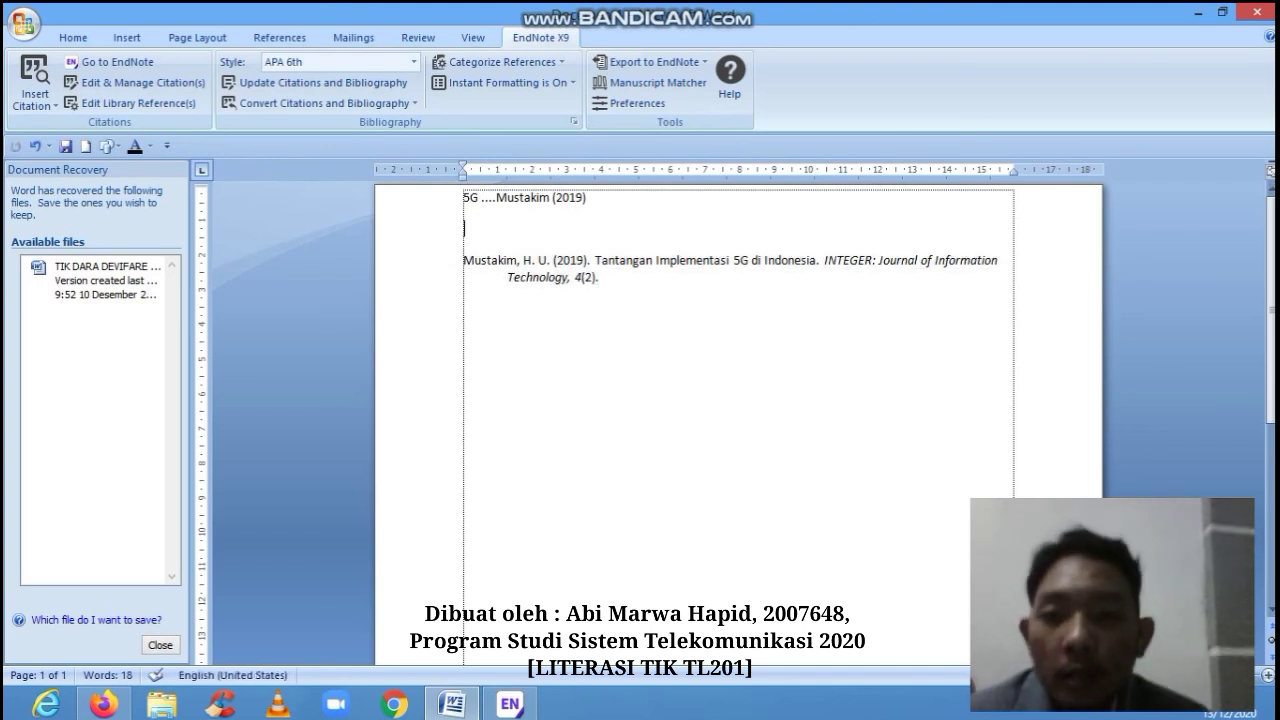